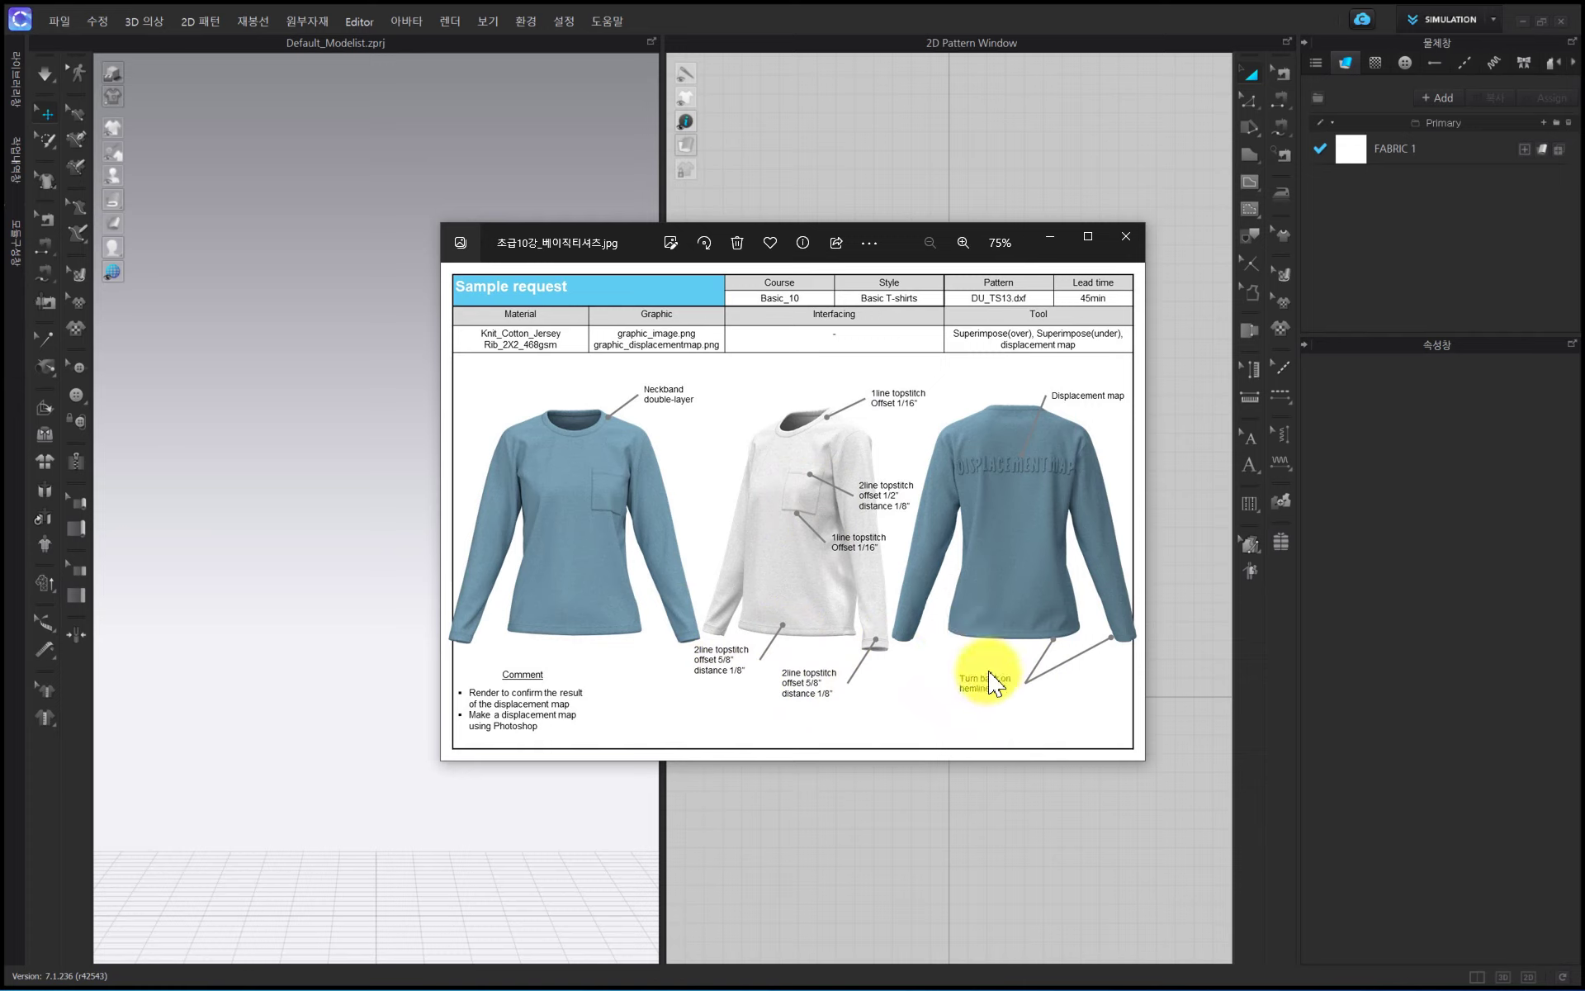
Minimize the sample request image and import the DU_TS13.dxf pattern with the default DXF import options
left_click(1053, 238)
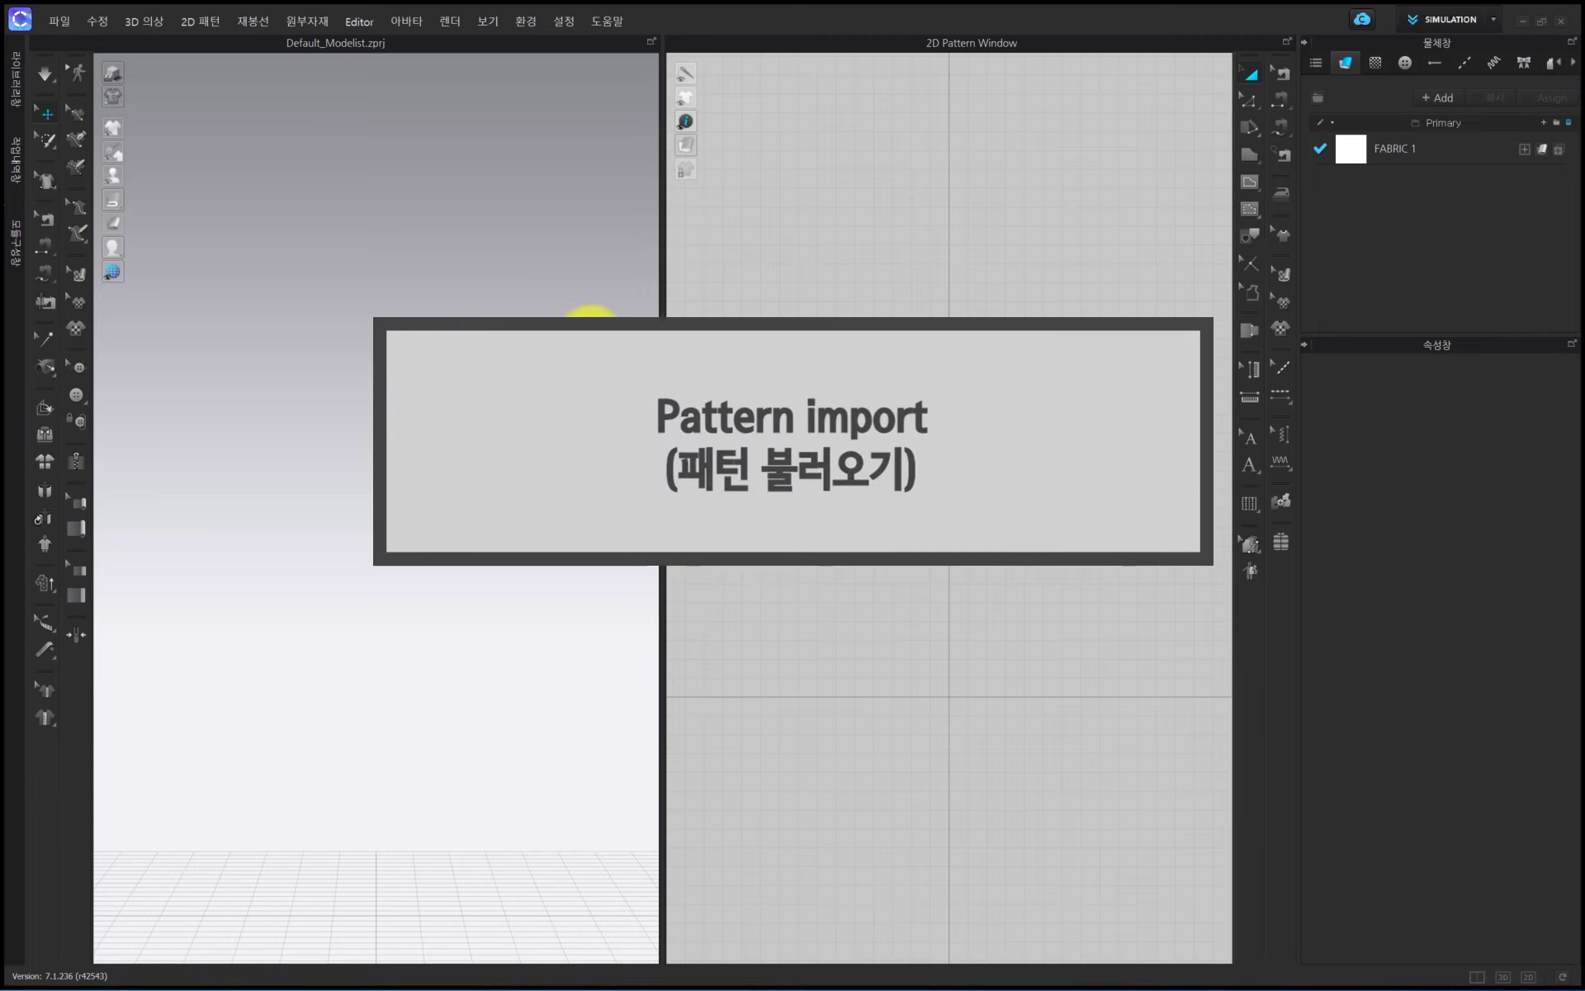
left_click(59, 20)
mouse_move(97, 21)
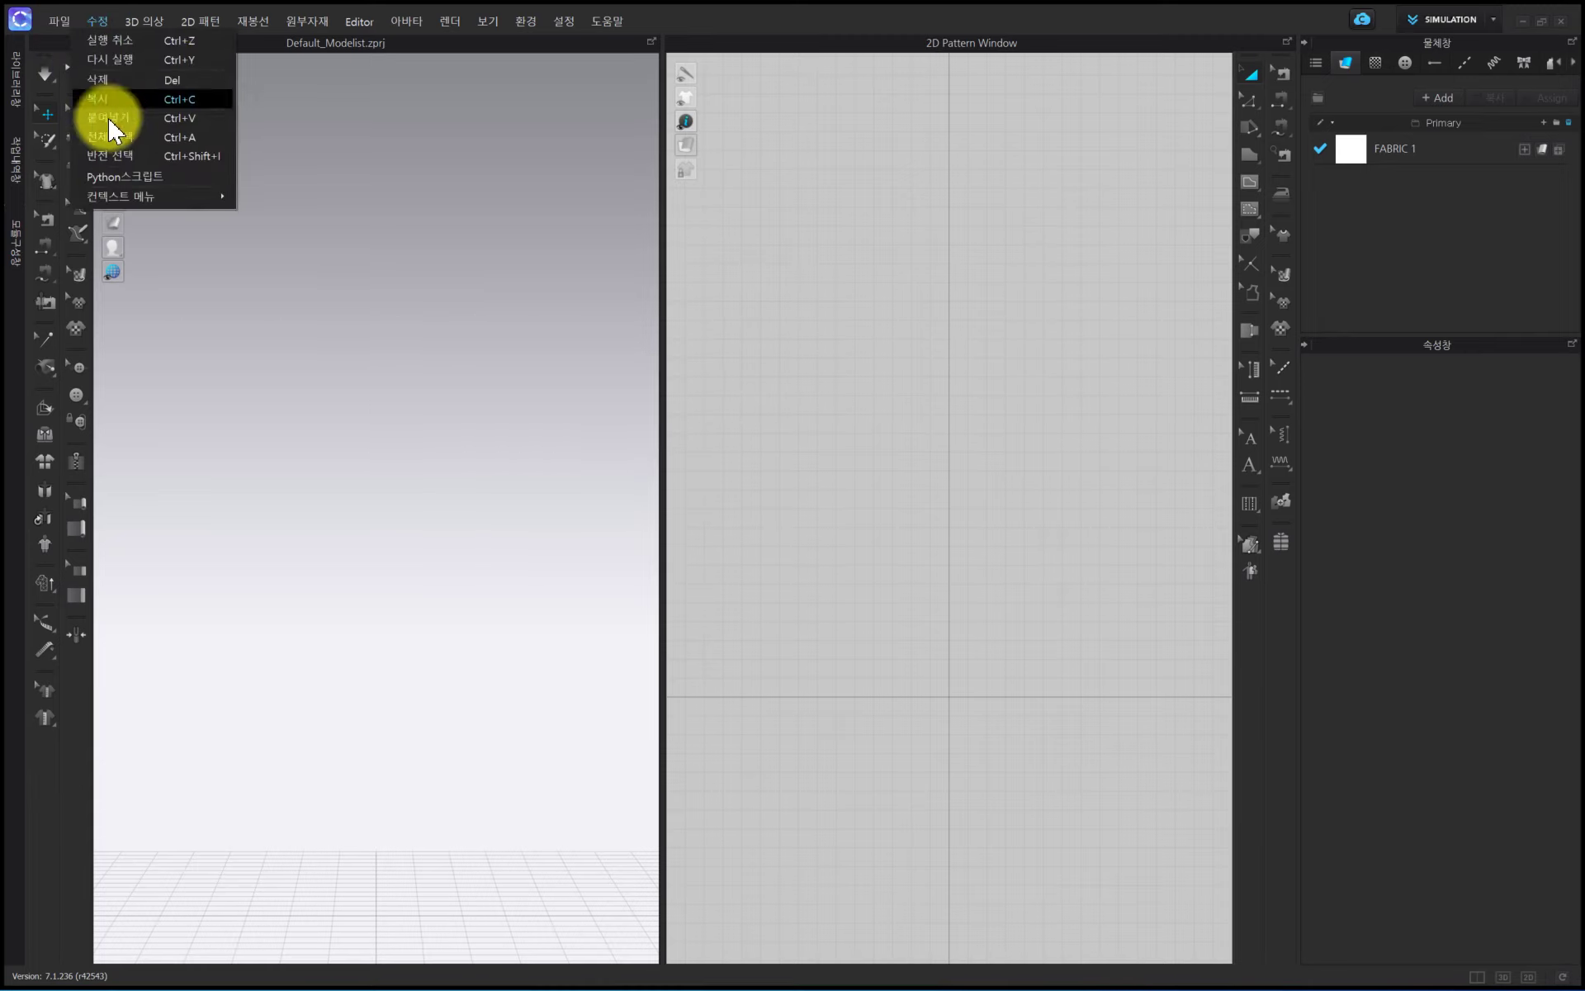
mouse_move(89, 165)
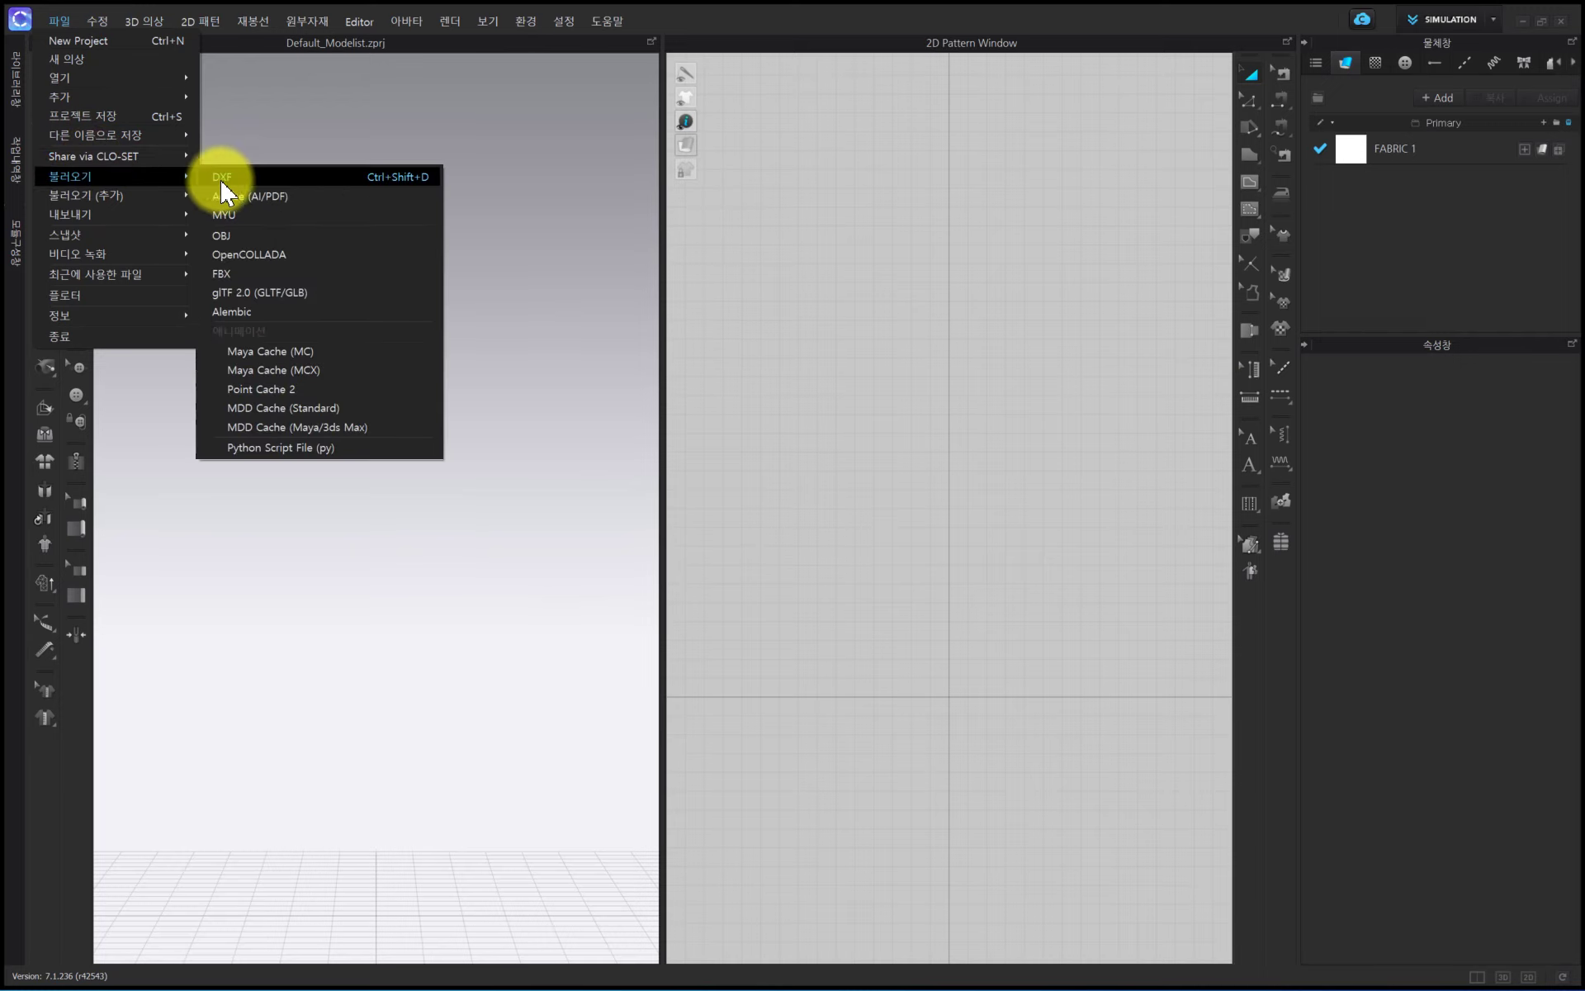
left_click(224, 184)
left_click(577, 413)
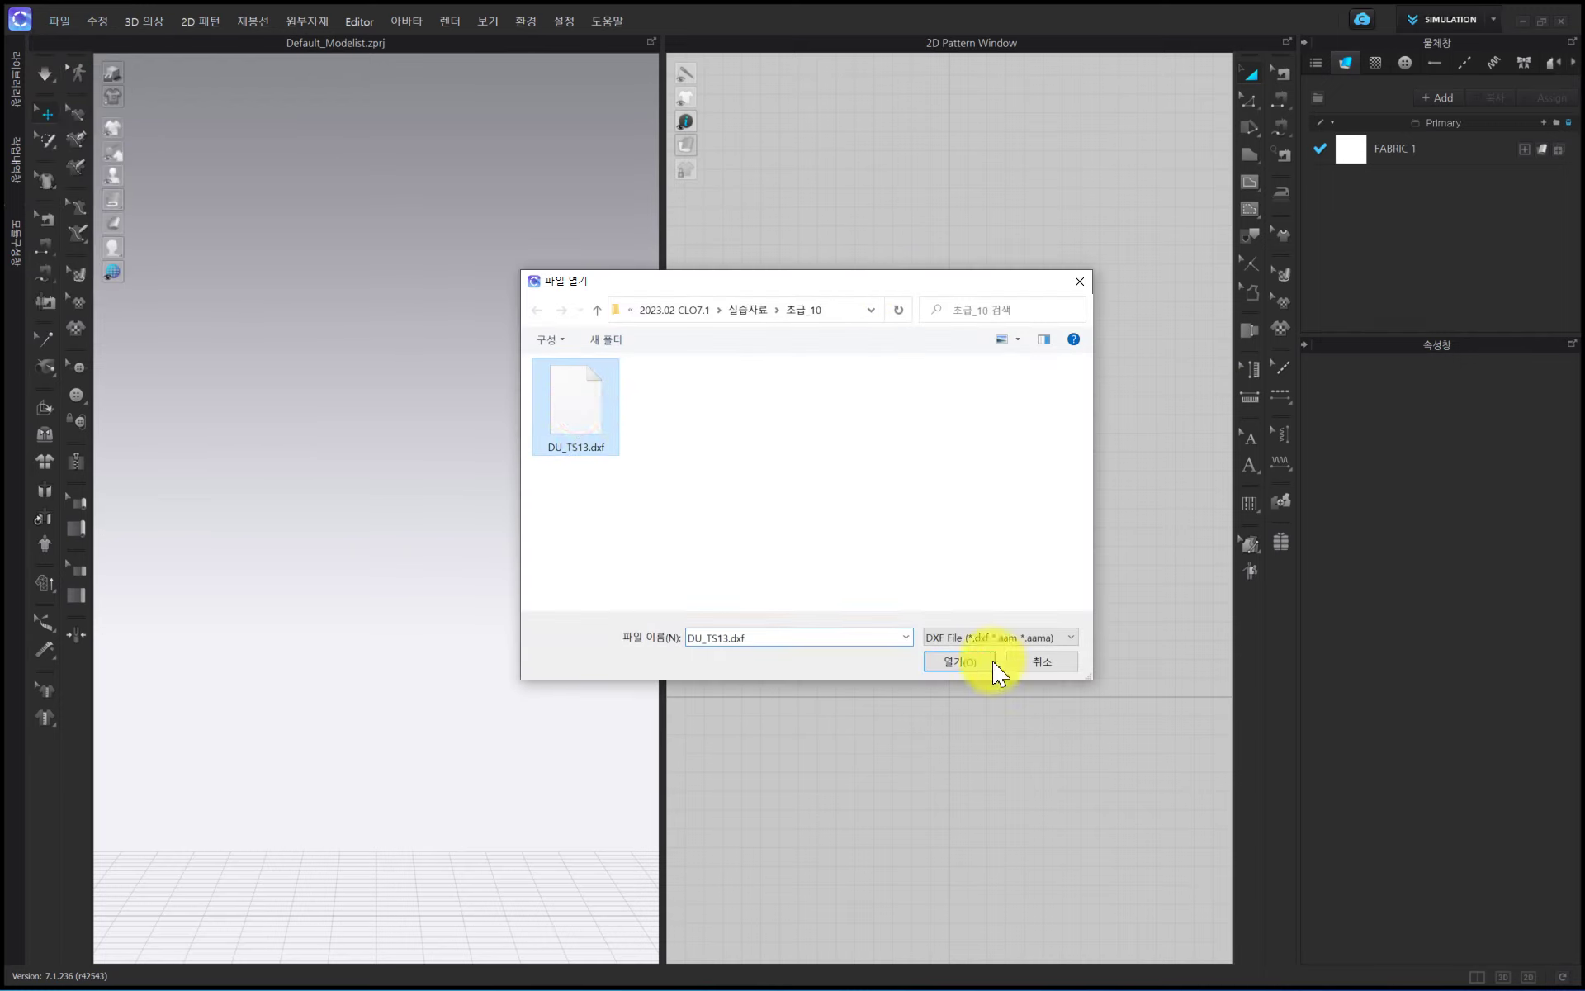
left_click(962, 666)
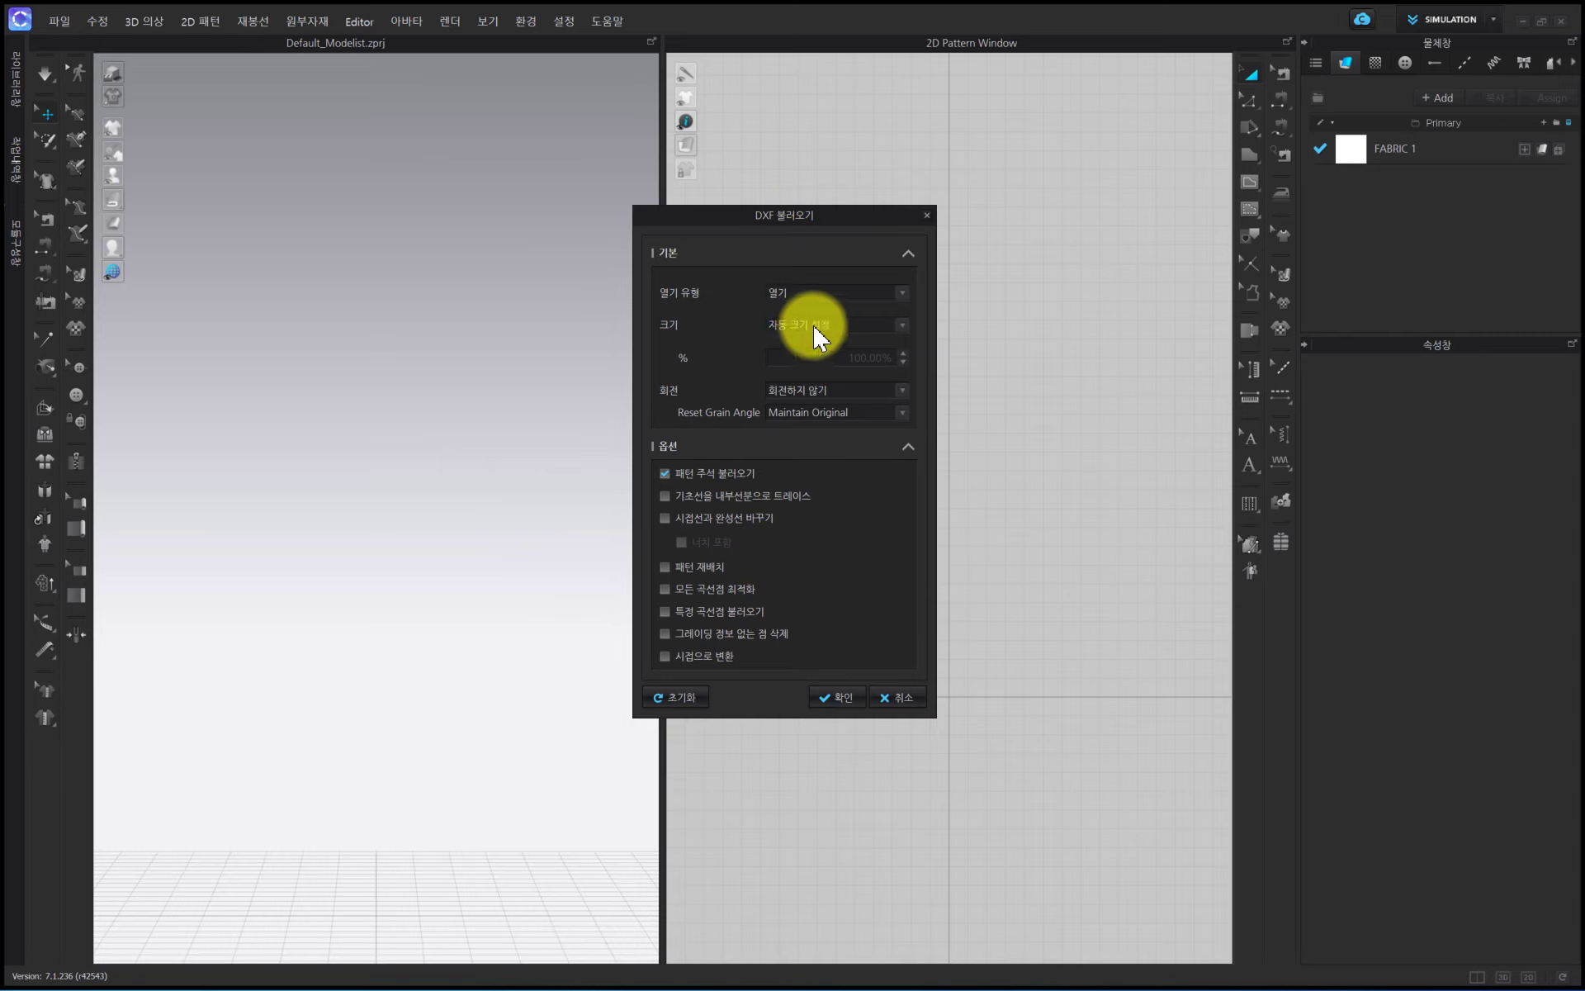
left_click(837, 698)
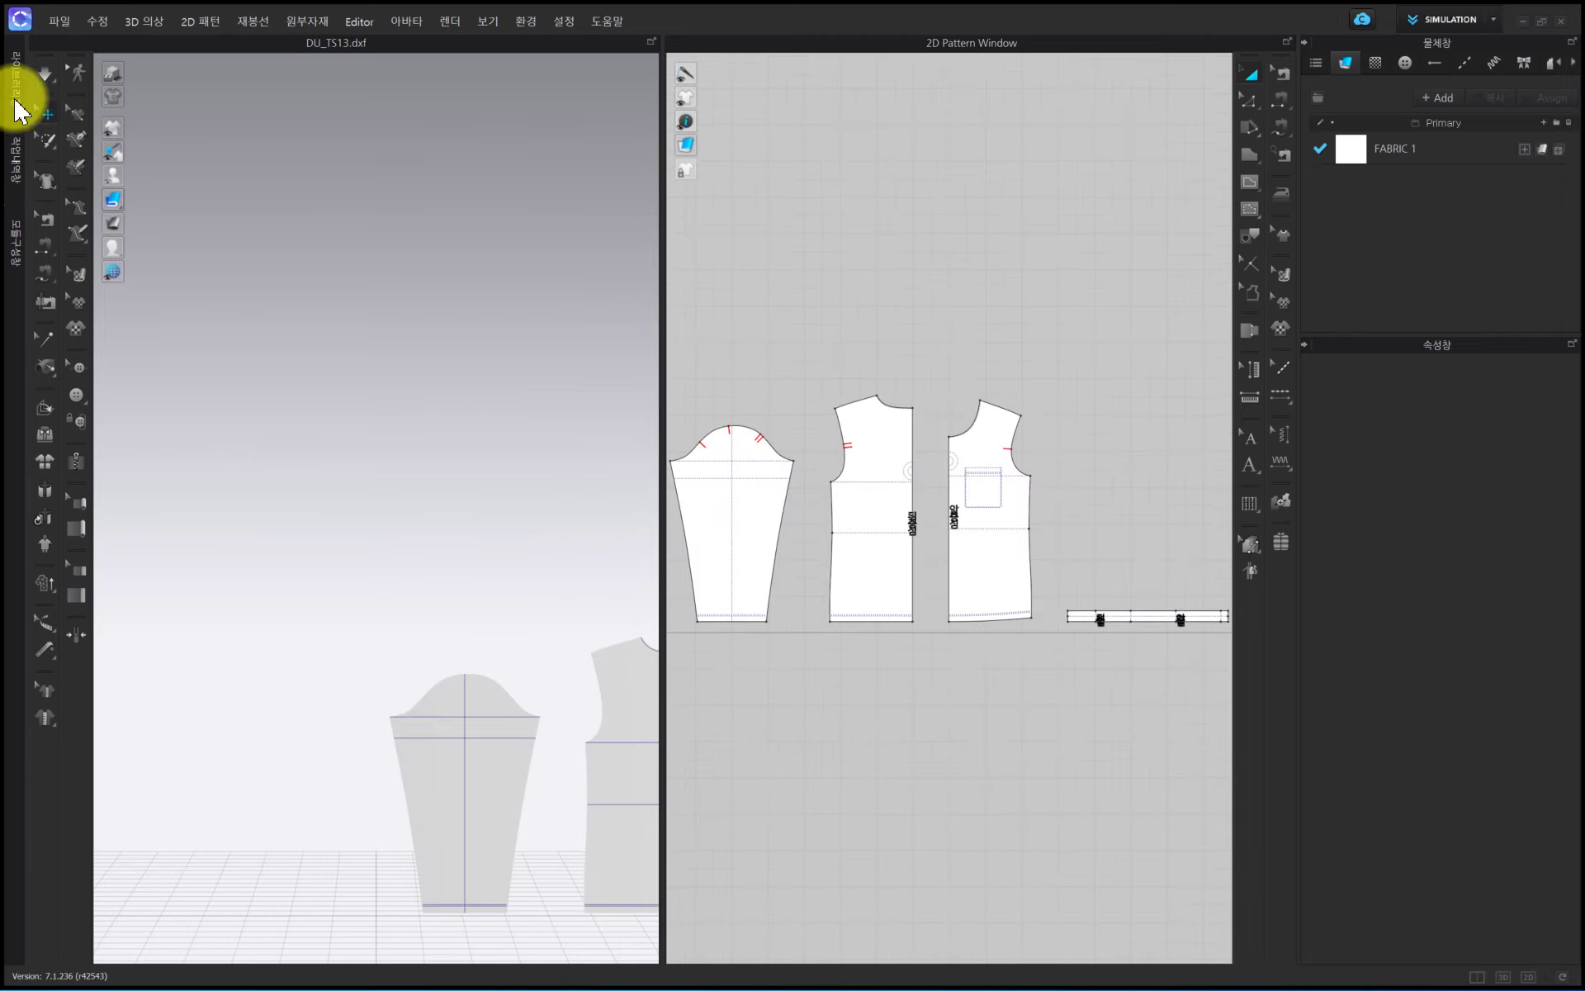
Load the FV2_Camila.avt avatar from the library and collapse the library
left_click(15, 106)
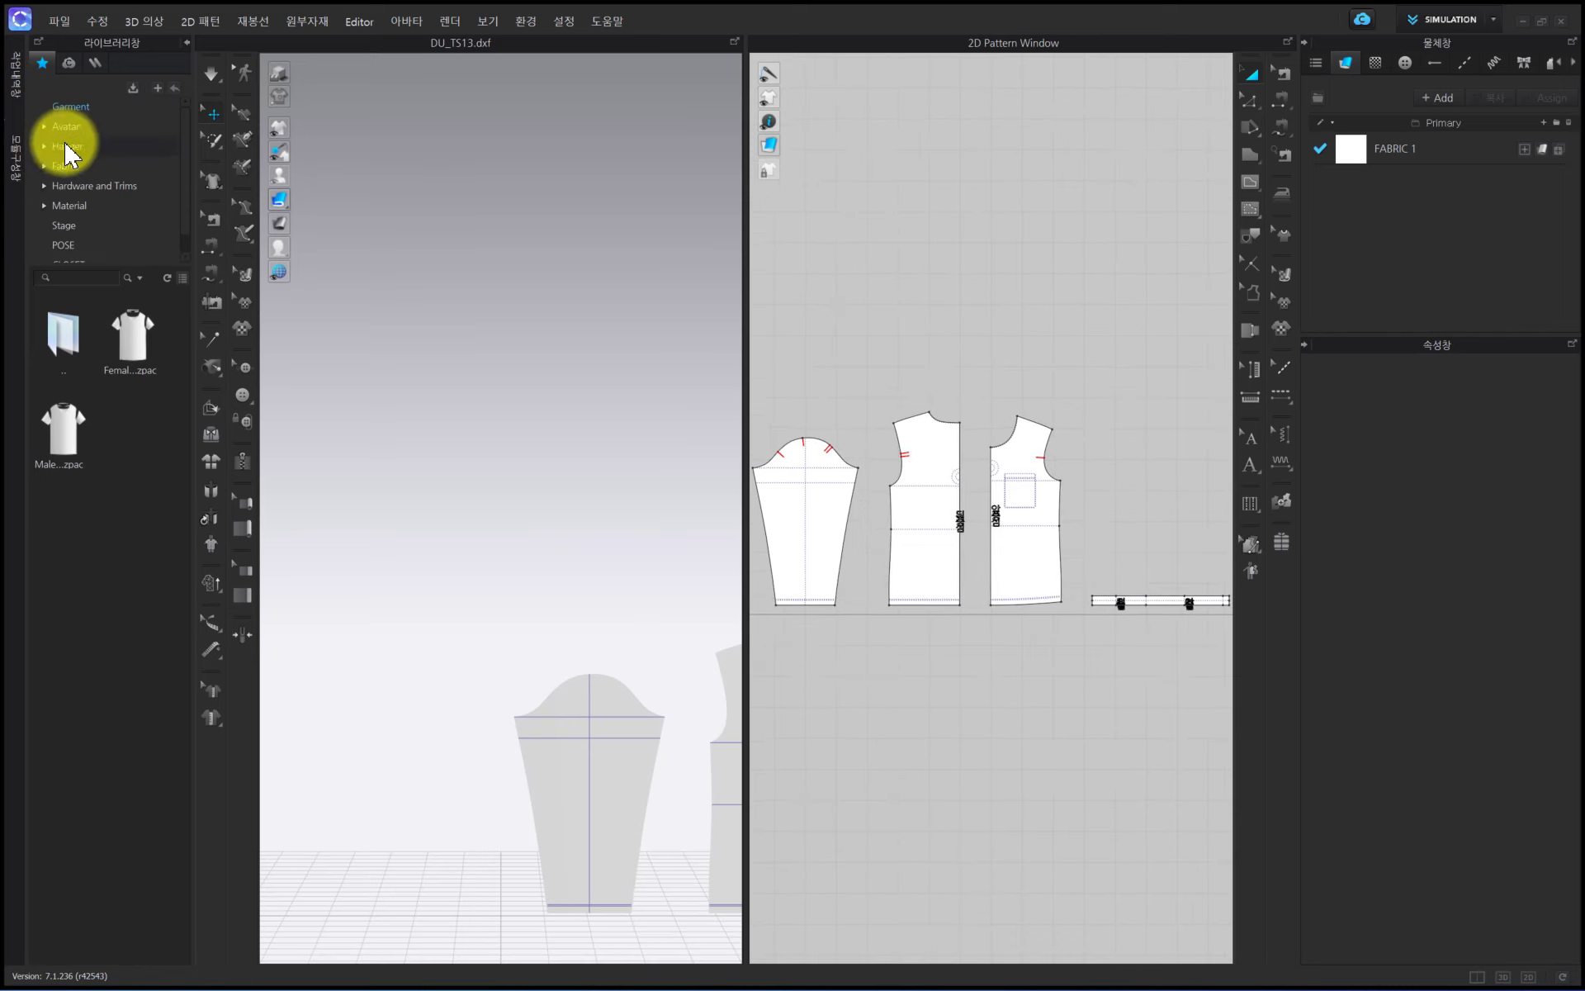
left_click(72, 126)
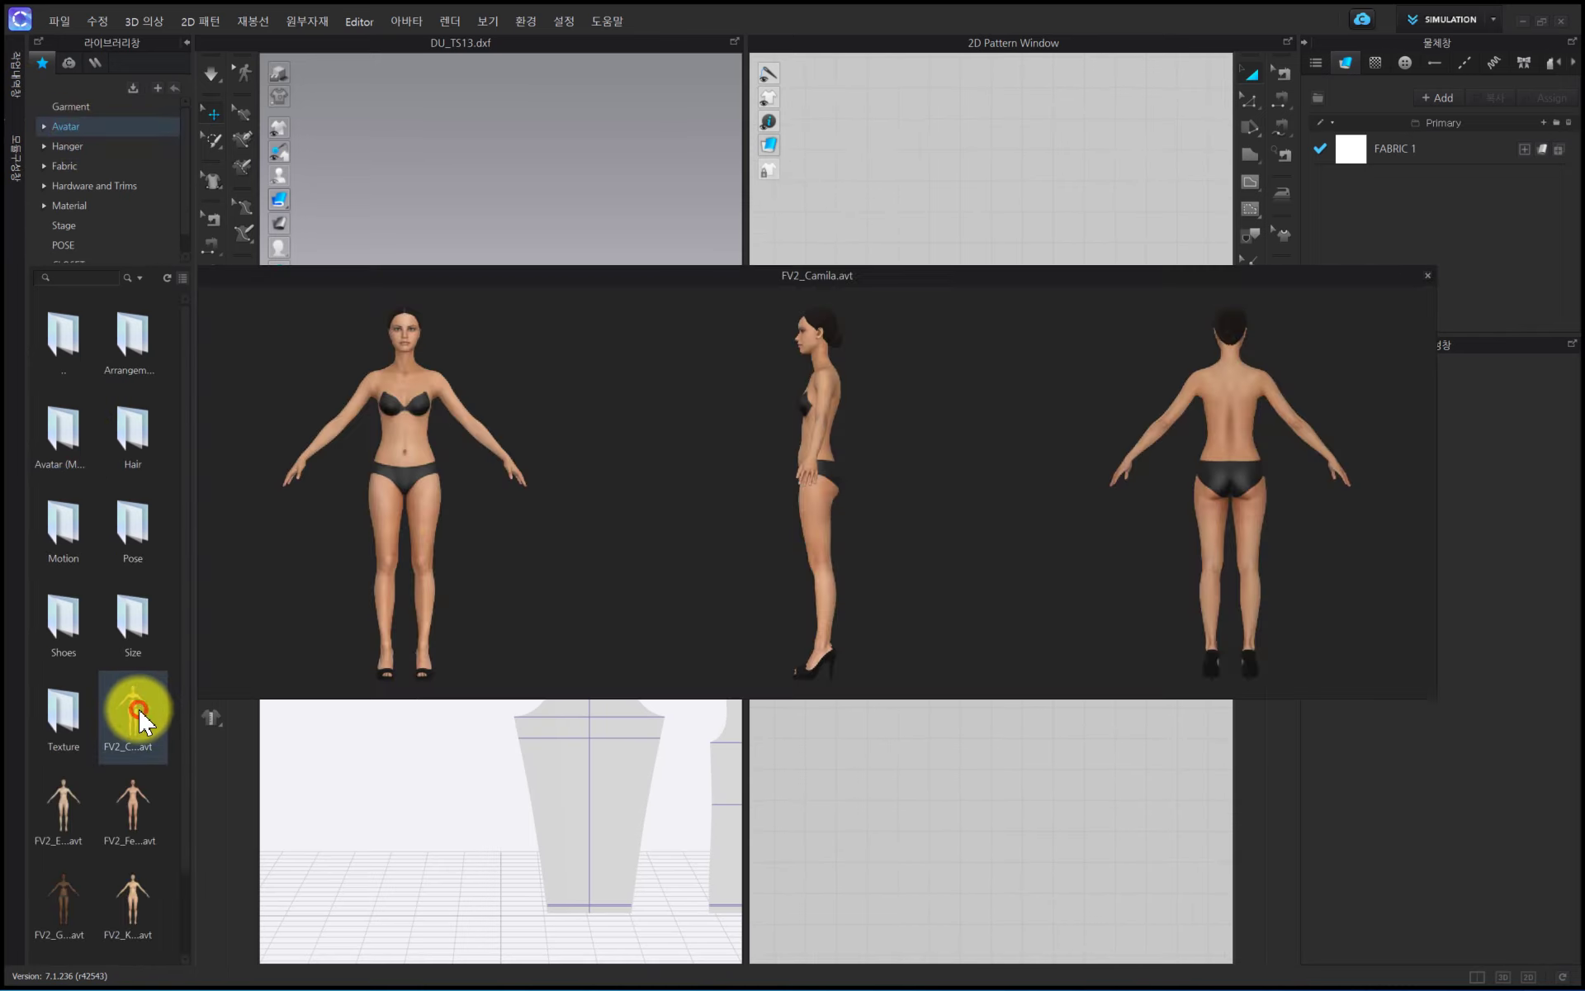
double_click(140, 721)
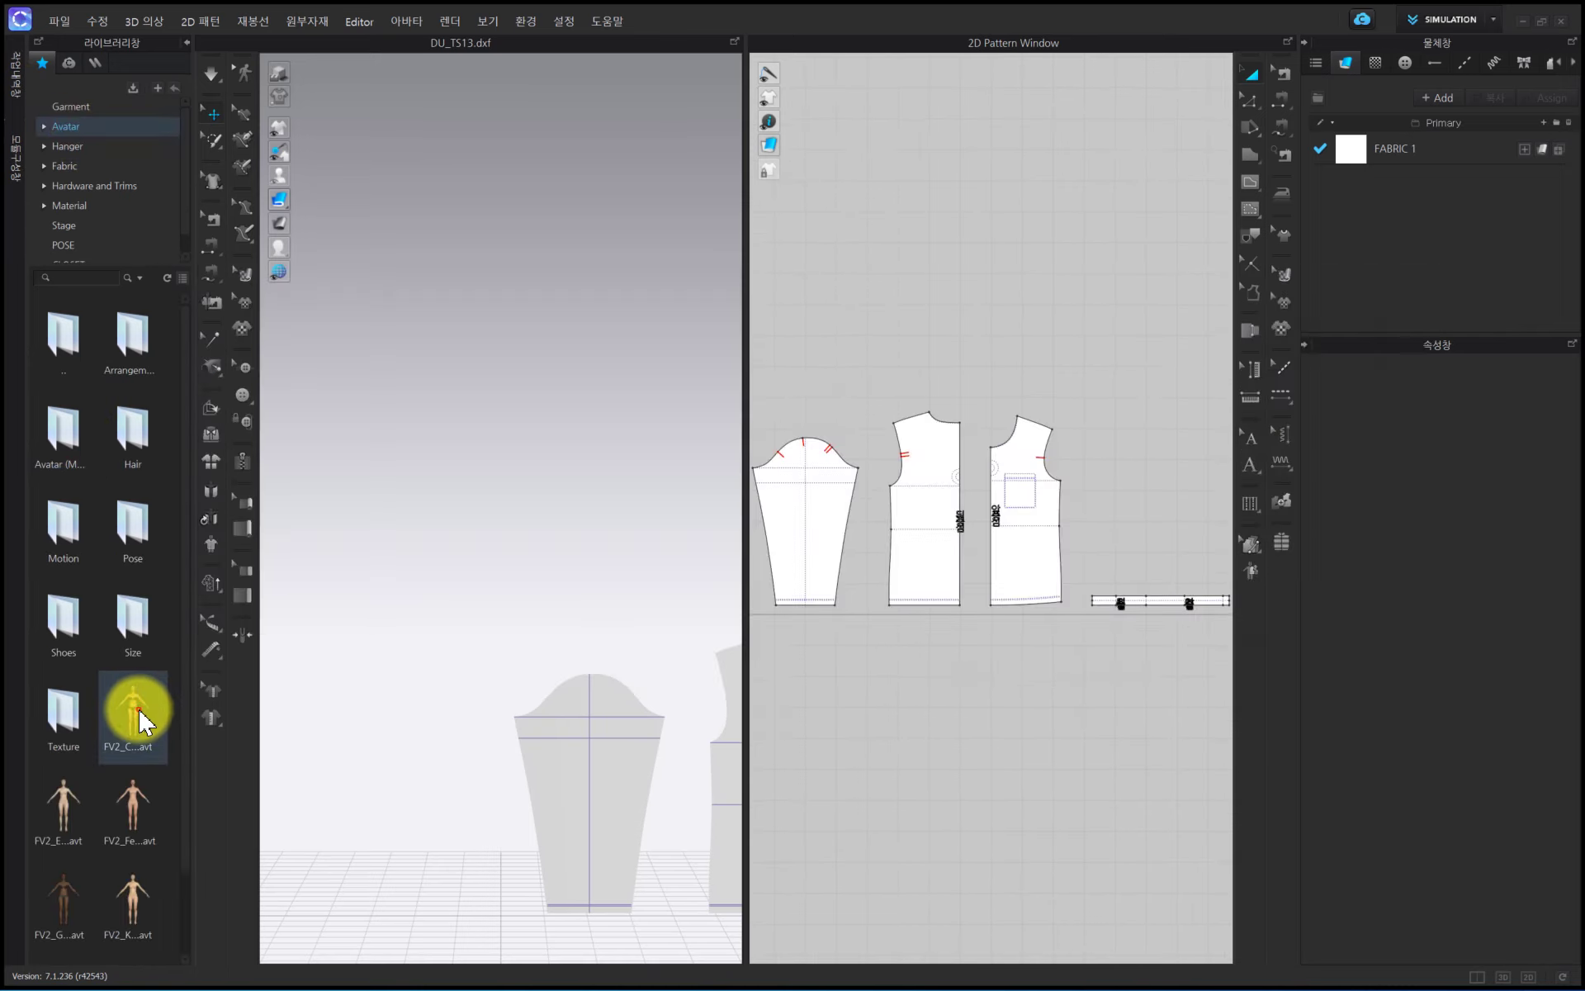
left_click(187, 43)
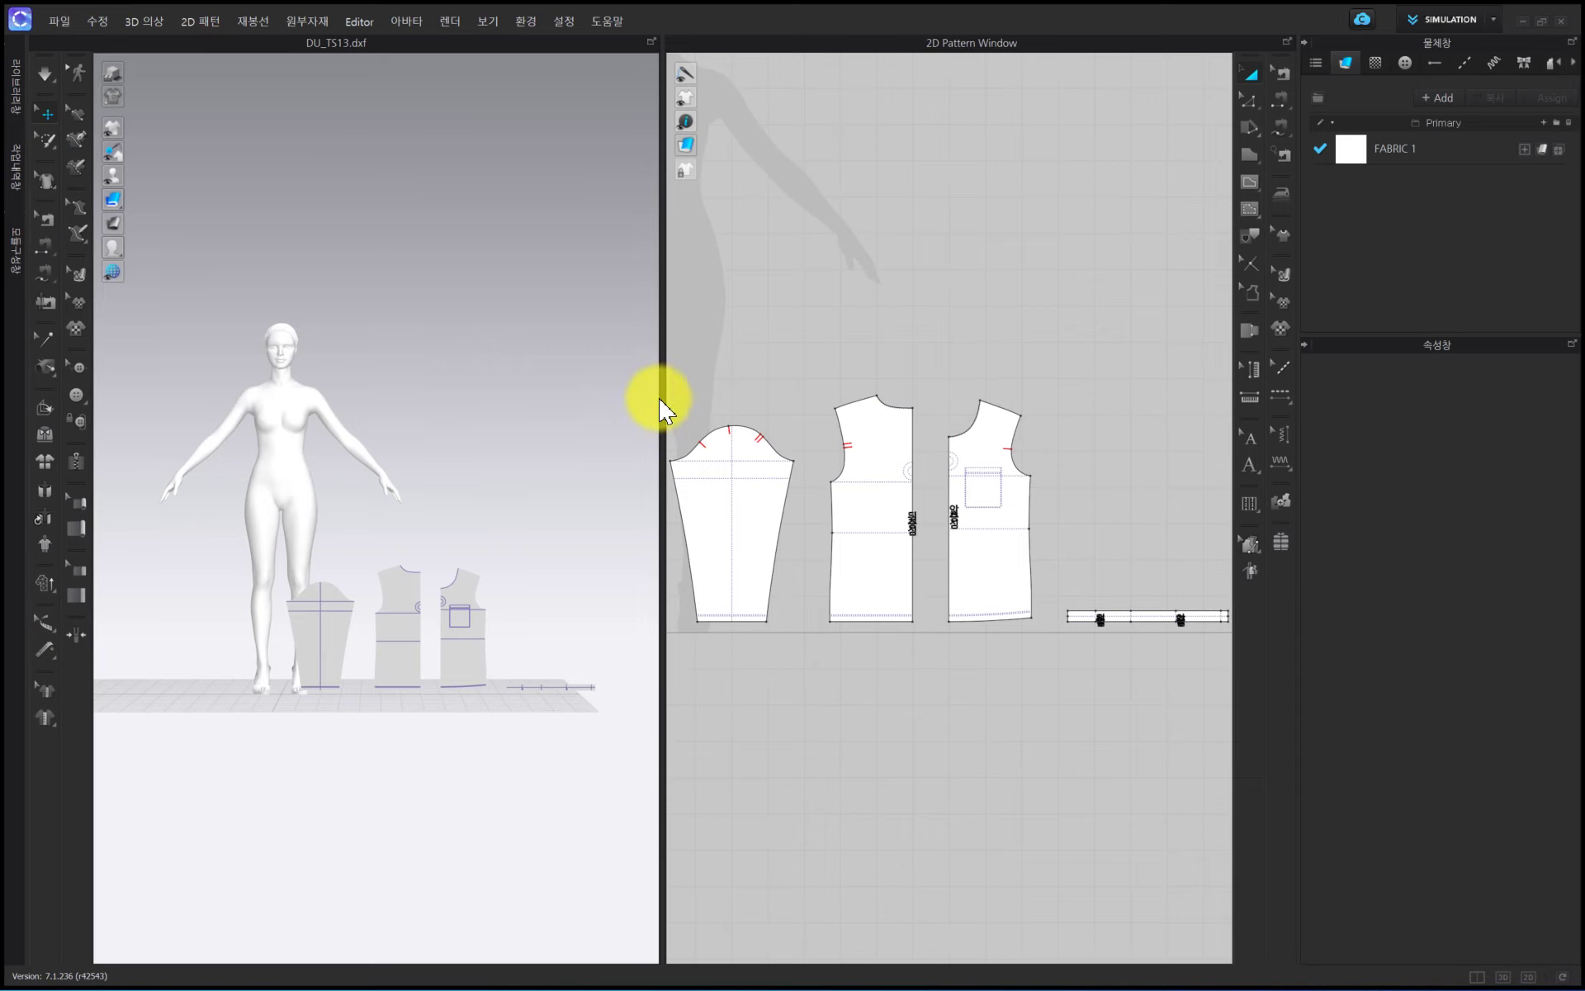
Widen the 2D pattern area and line up the front, sleeve and back pieces beside the avatar silhouette's centre line
left_click_drag(663, 398, 353, 456)
scroll(1047, 312, "down", 3)
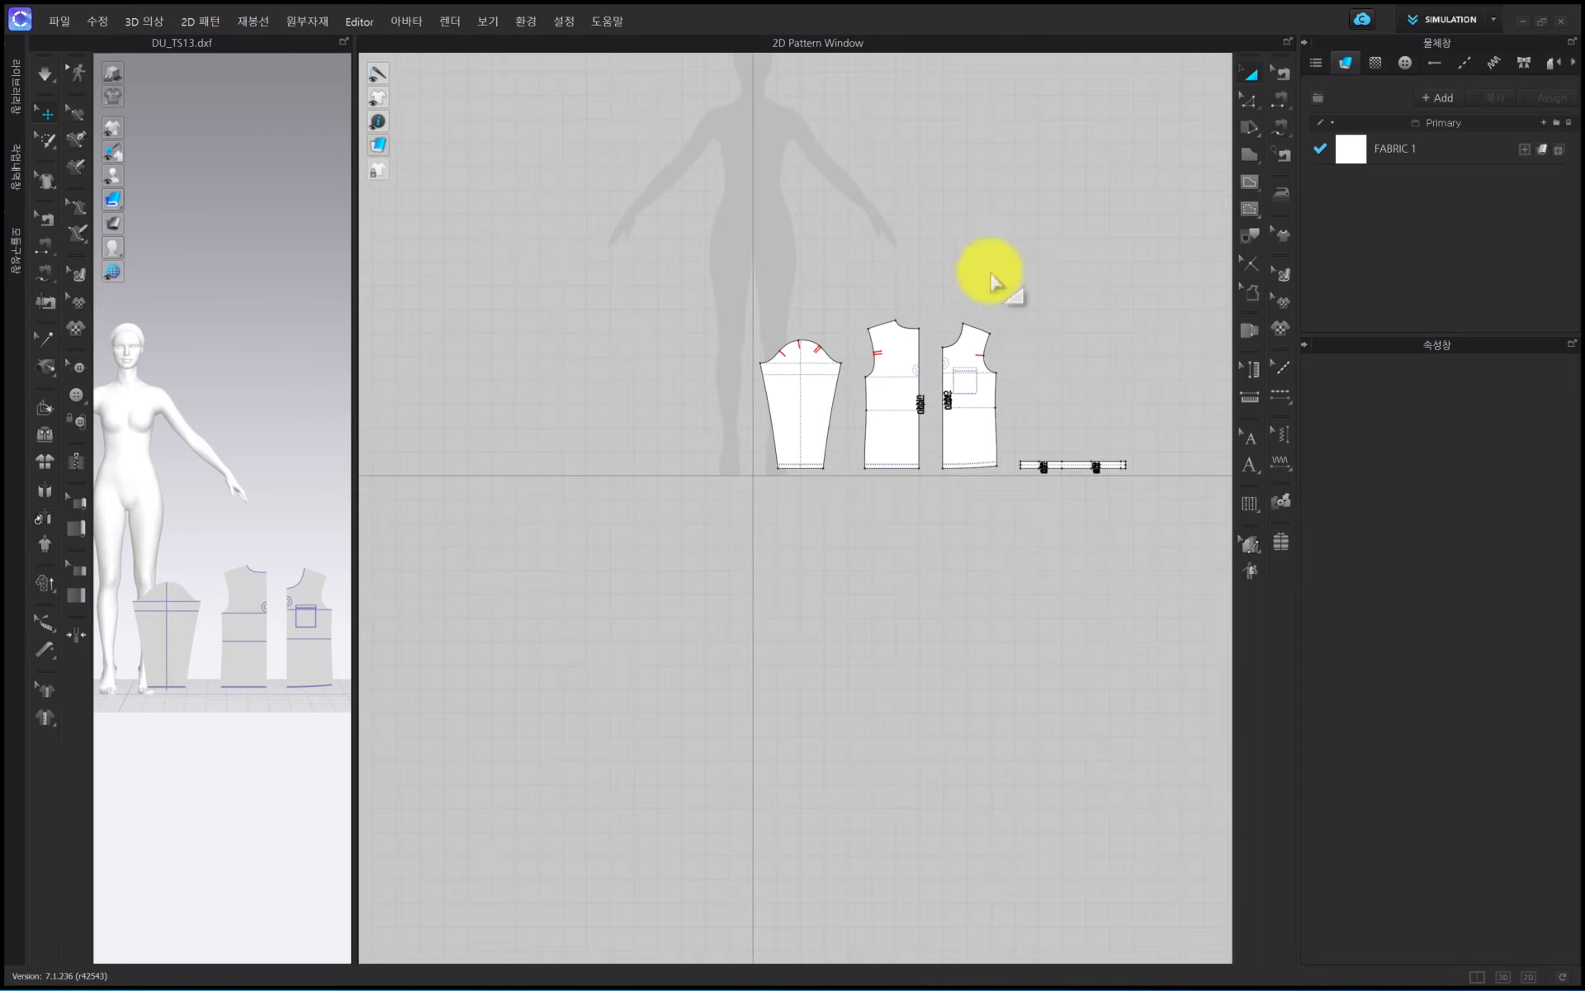
middle_click_drag(956, 284, 891, 535)
scroll(892, 537, "up", 3)
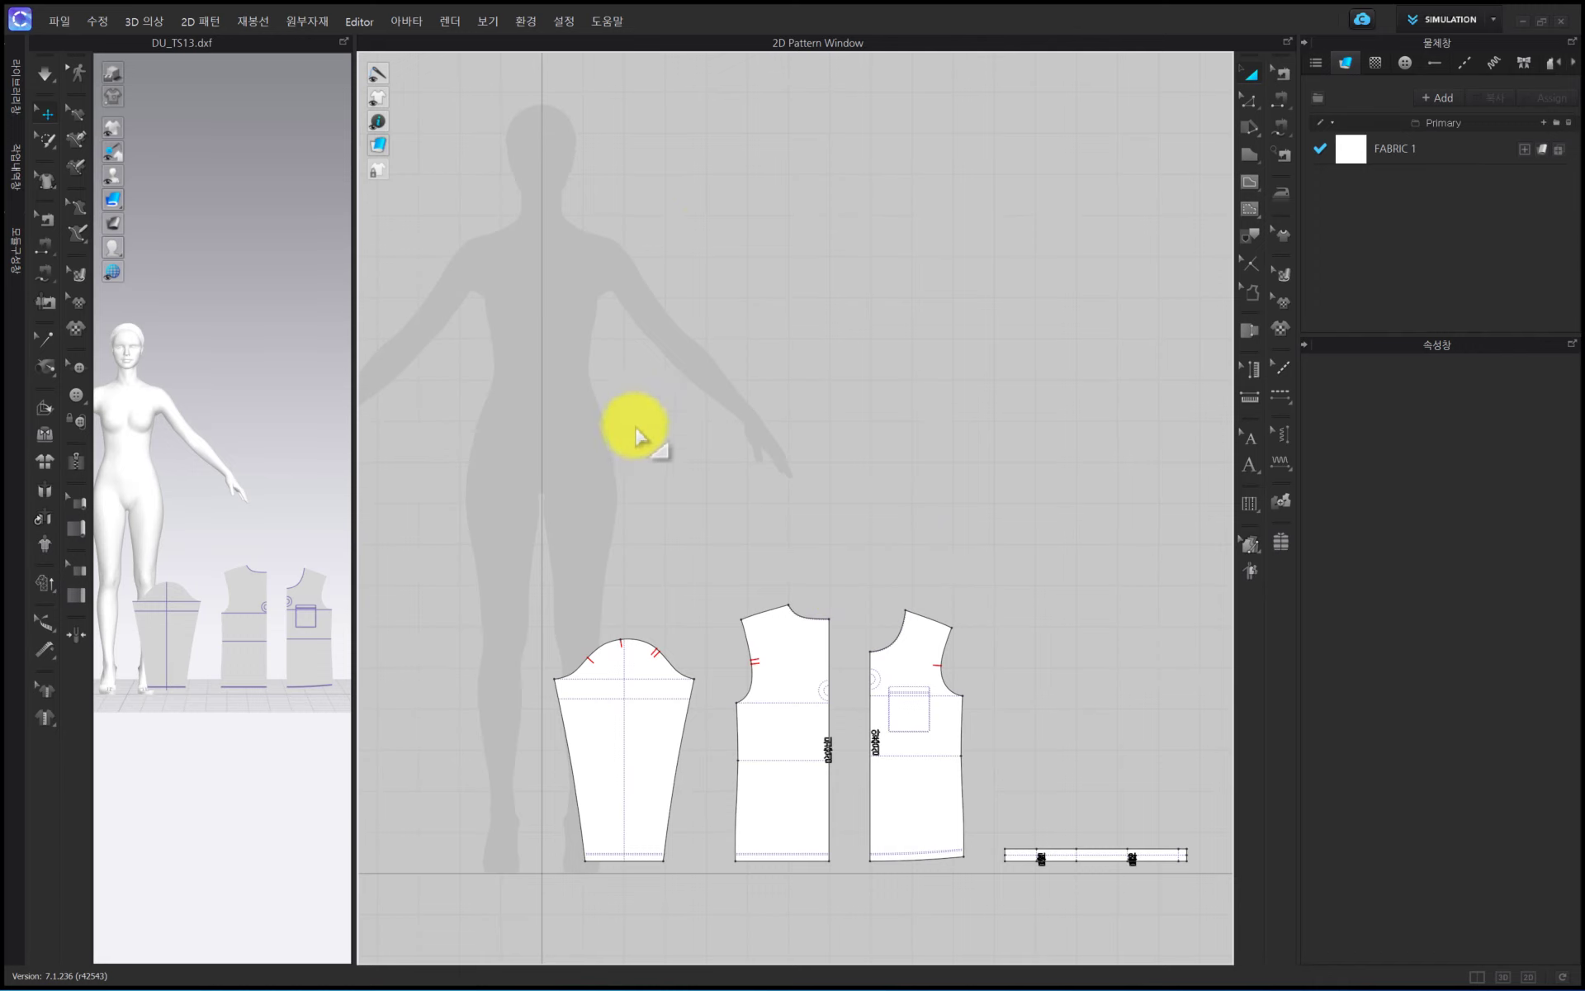
left_click_drag(899, 683, 573, 292)
left_click_drag(634, 816, 733, 424)
left_click_drag(781, 766, 854, 379)
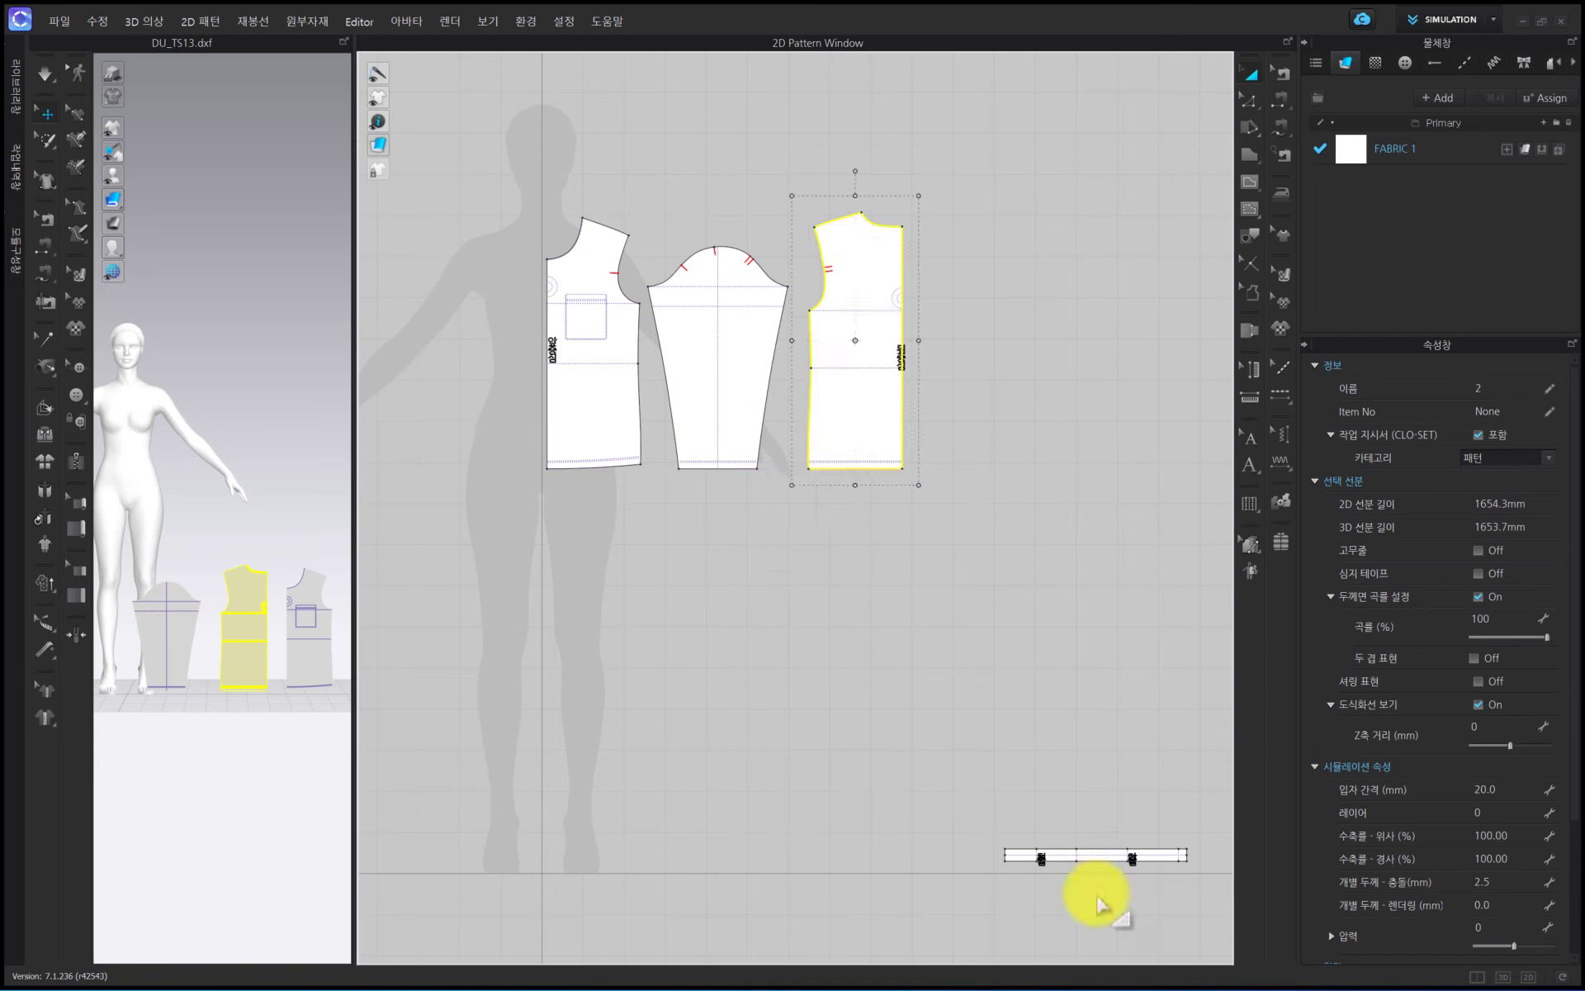
Place the neckband piece above the front neckline, across the silhouette's neck, and deselect it
left_click_drag(1115, 857, 529, 193)
scroll(564, 238, "up", 5)
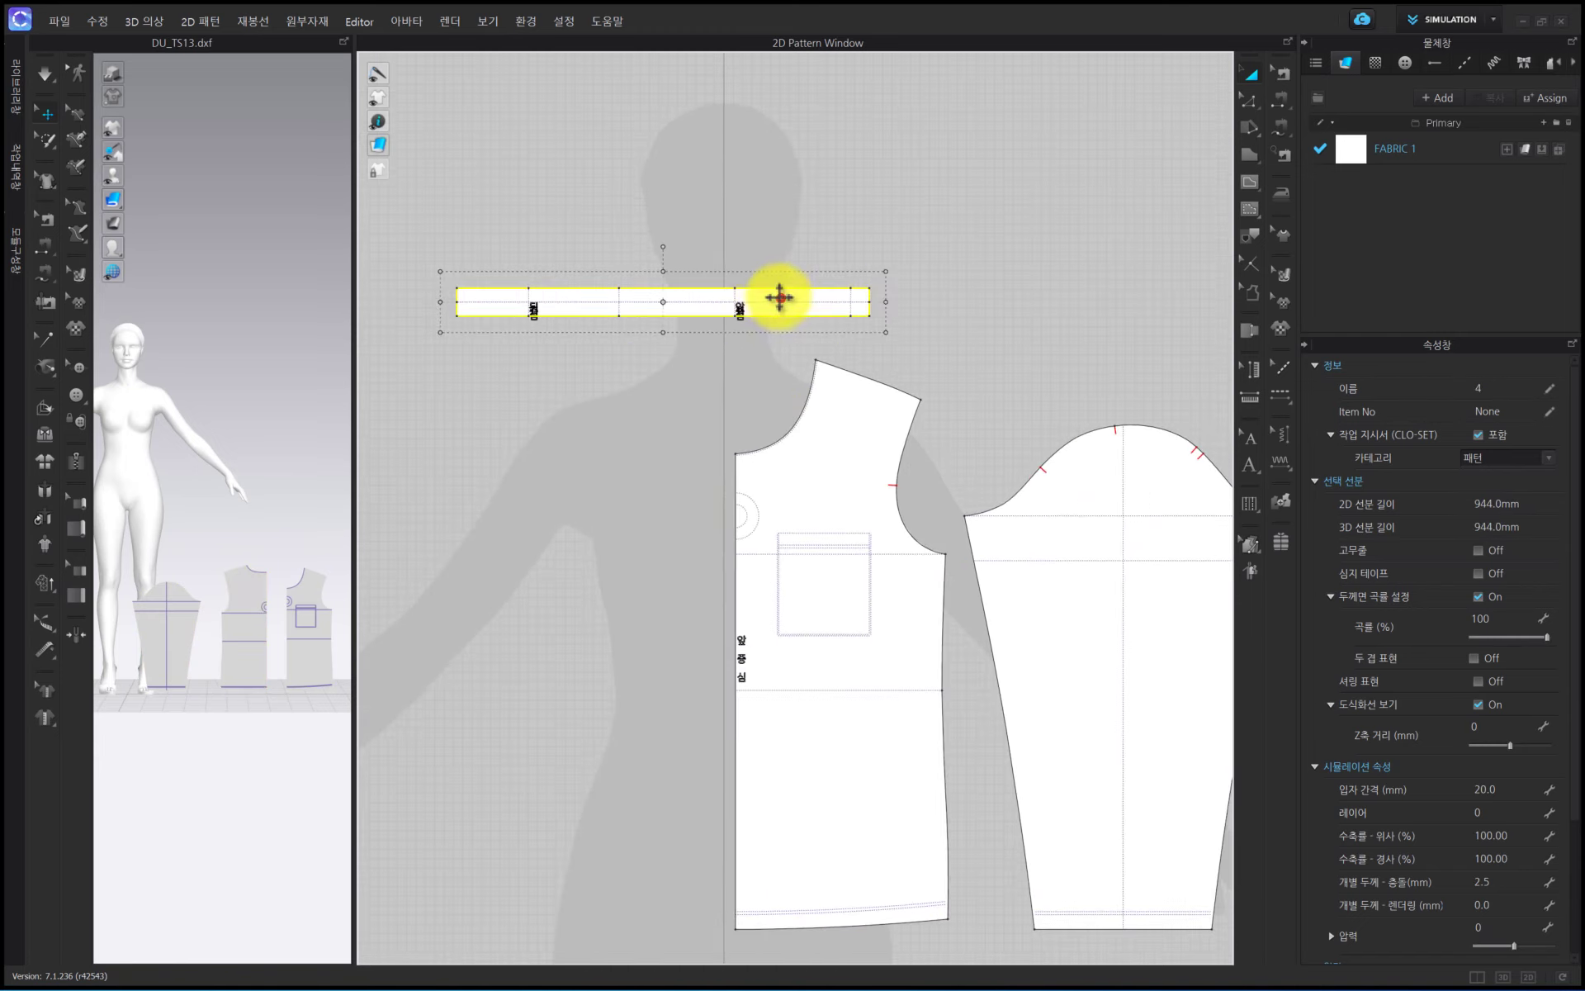
scroll(769, 304, "down", 5)
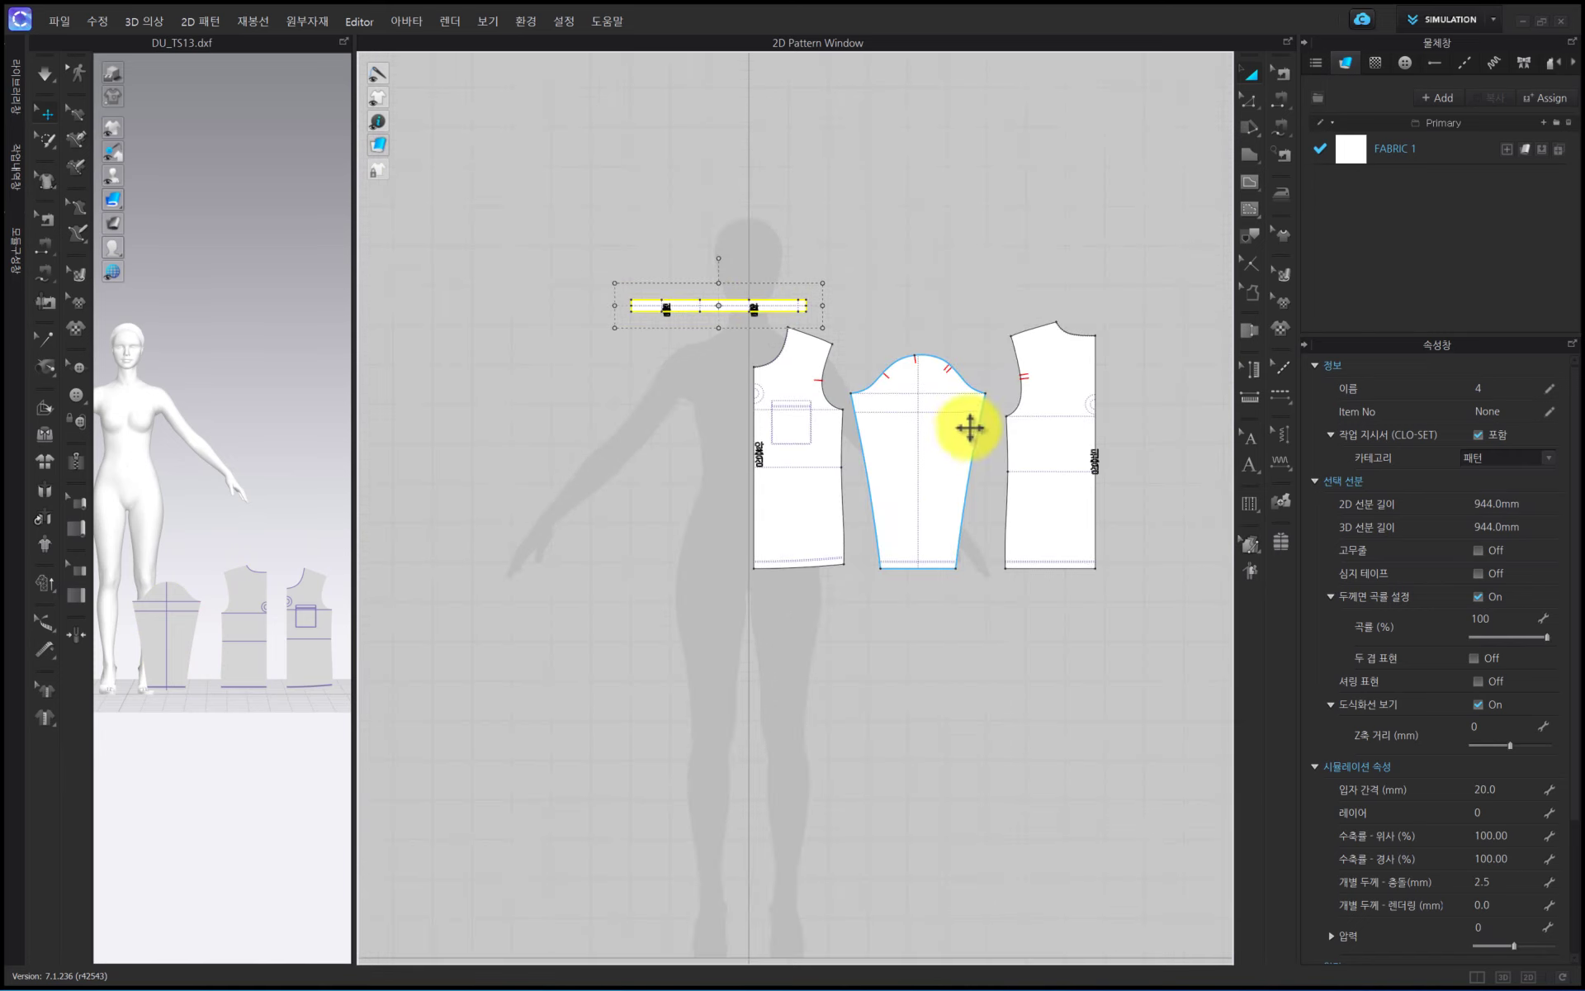
scroll(944, 428, "up", 2)
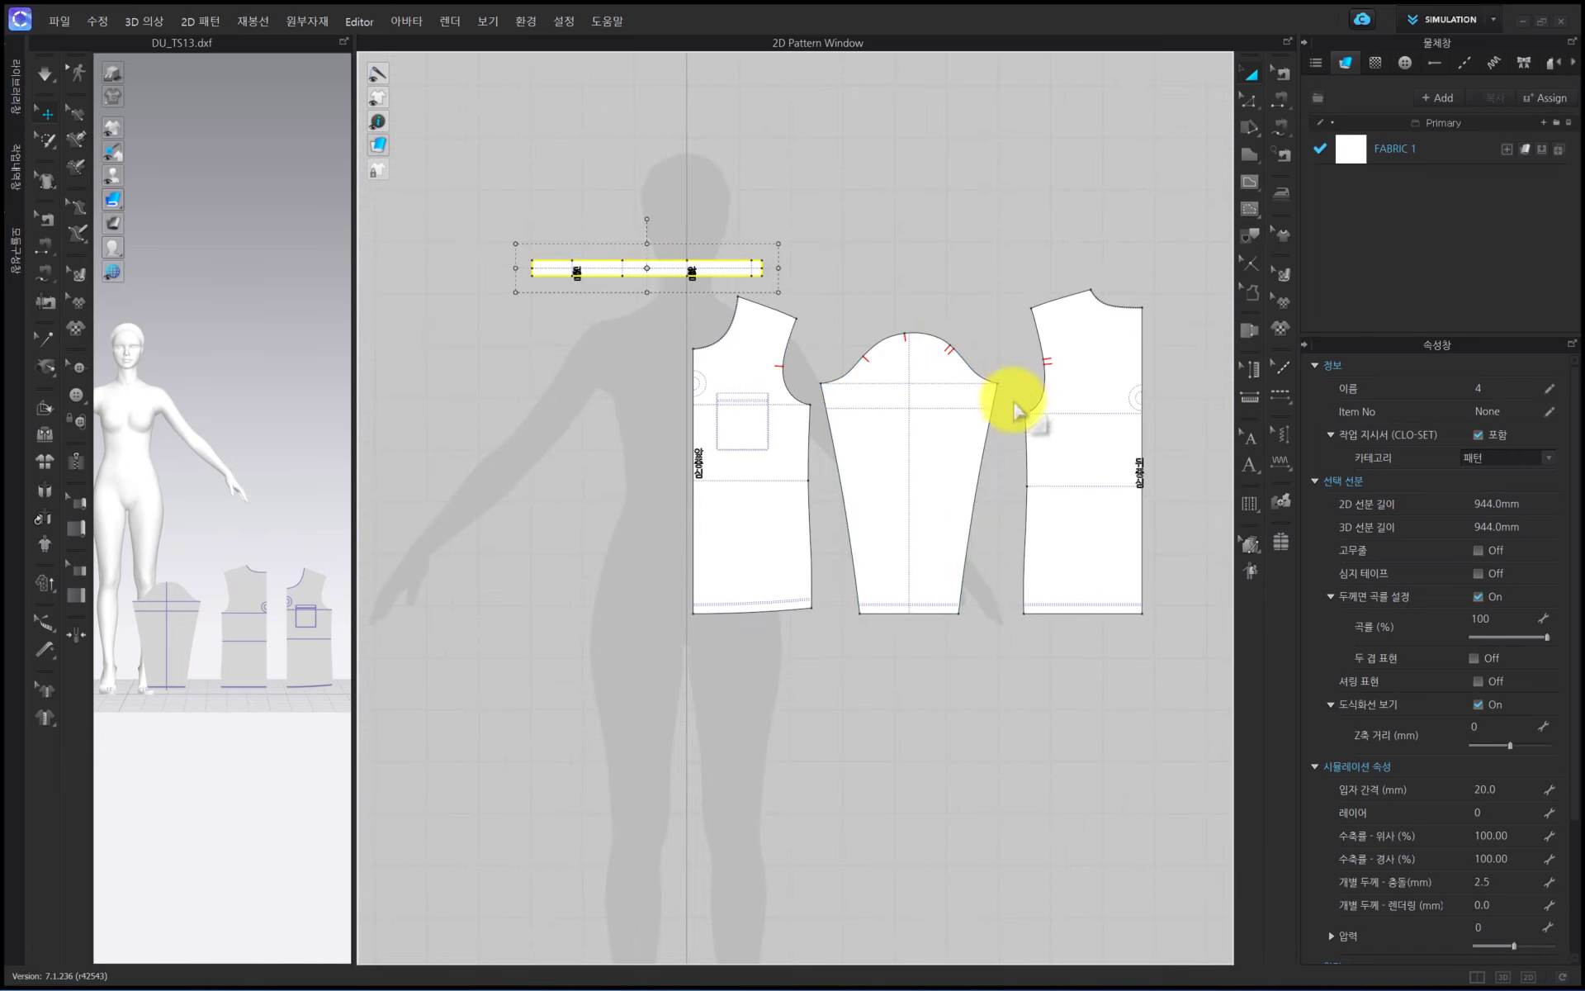
scroll(983, 467, "down", 1)
scroll(979, 462, "up", 2)
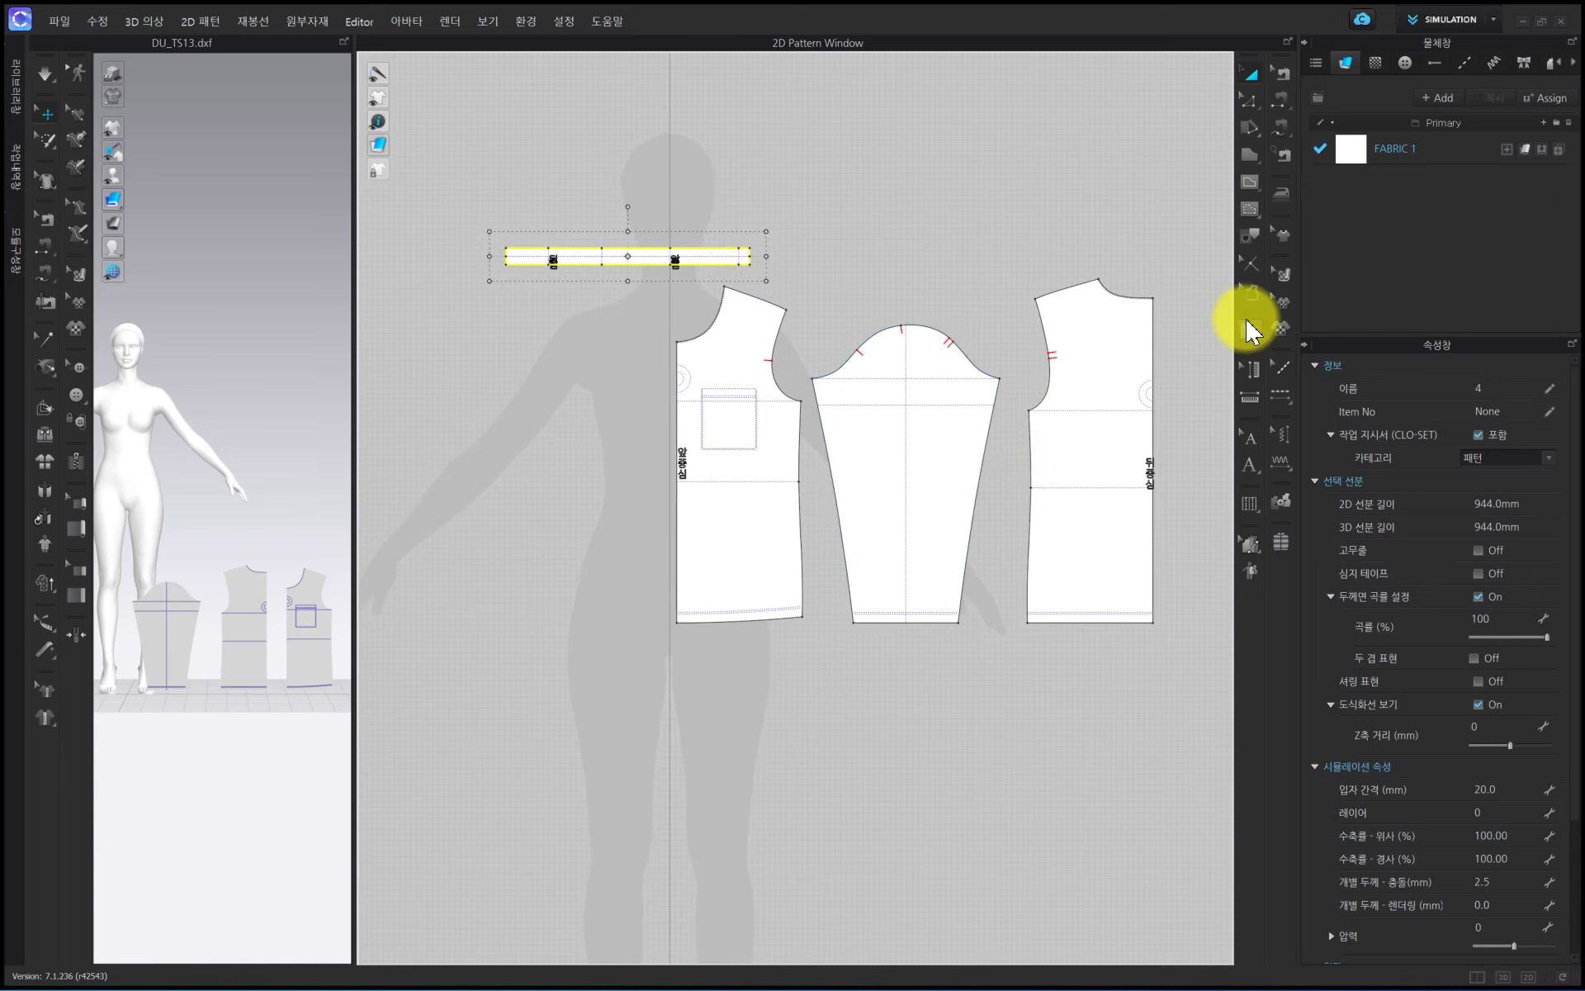
left_click(1118, 201)
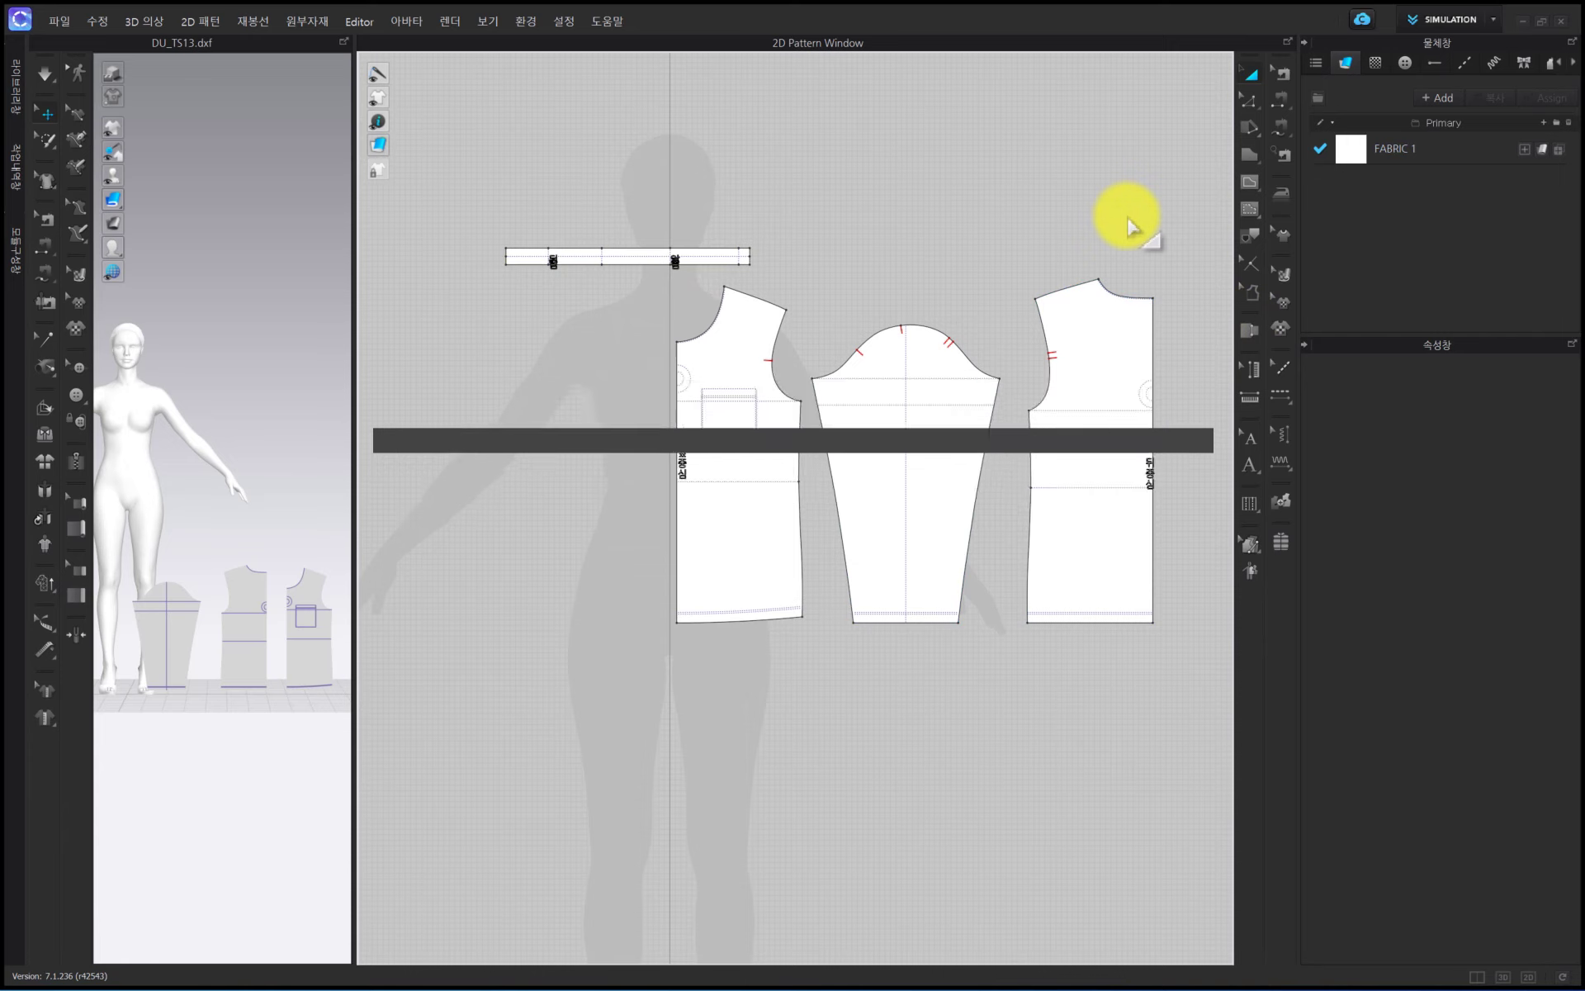
Sew the front to the back with segment sewing along the shoulder and the upper and lower side seam sections
left_click(1293, 110)
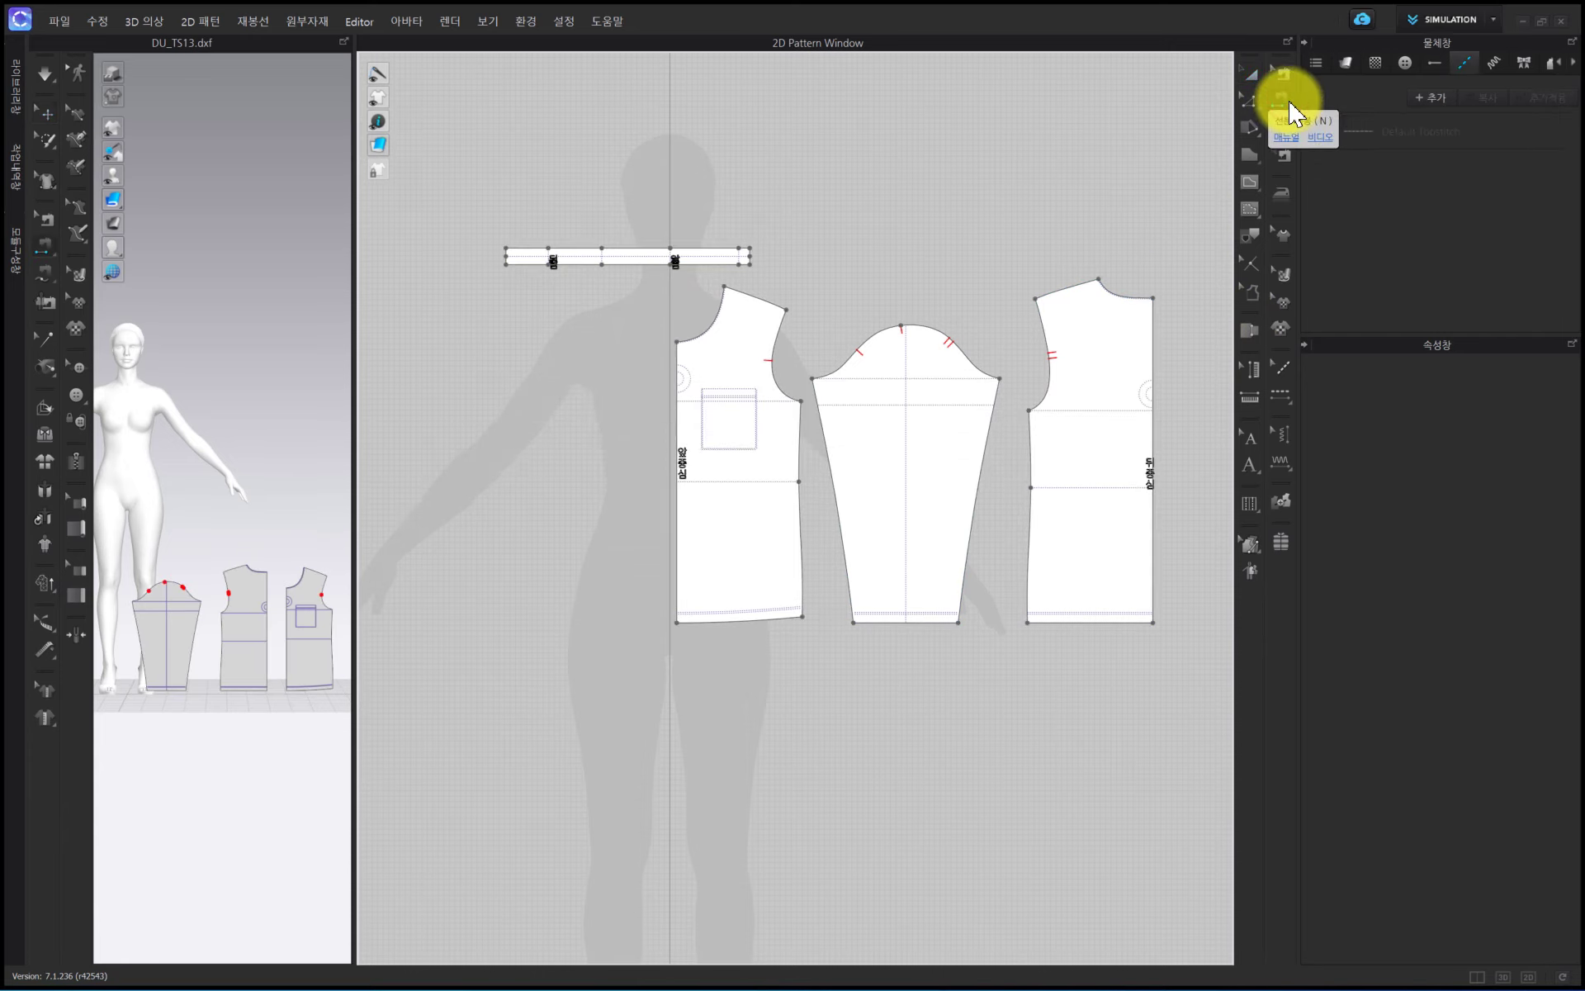
left_click(742, 292)
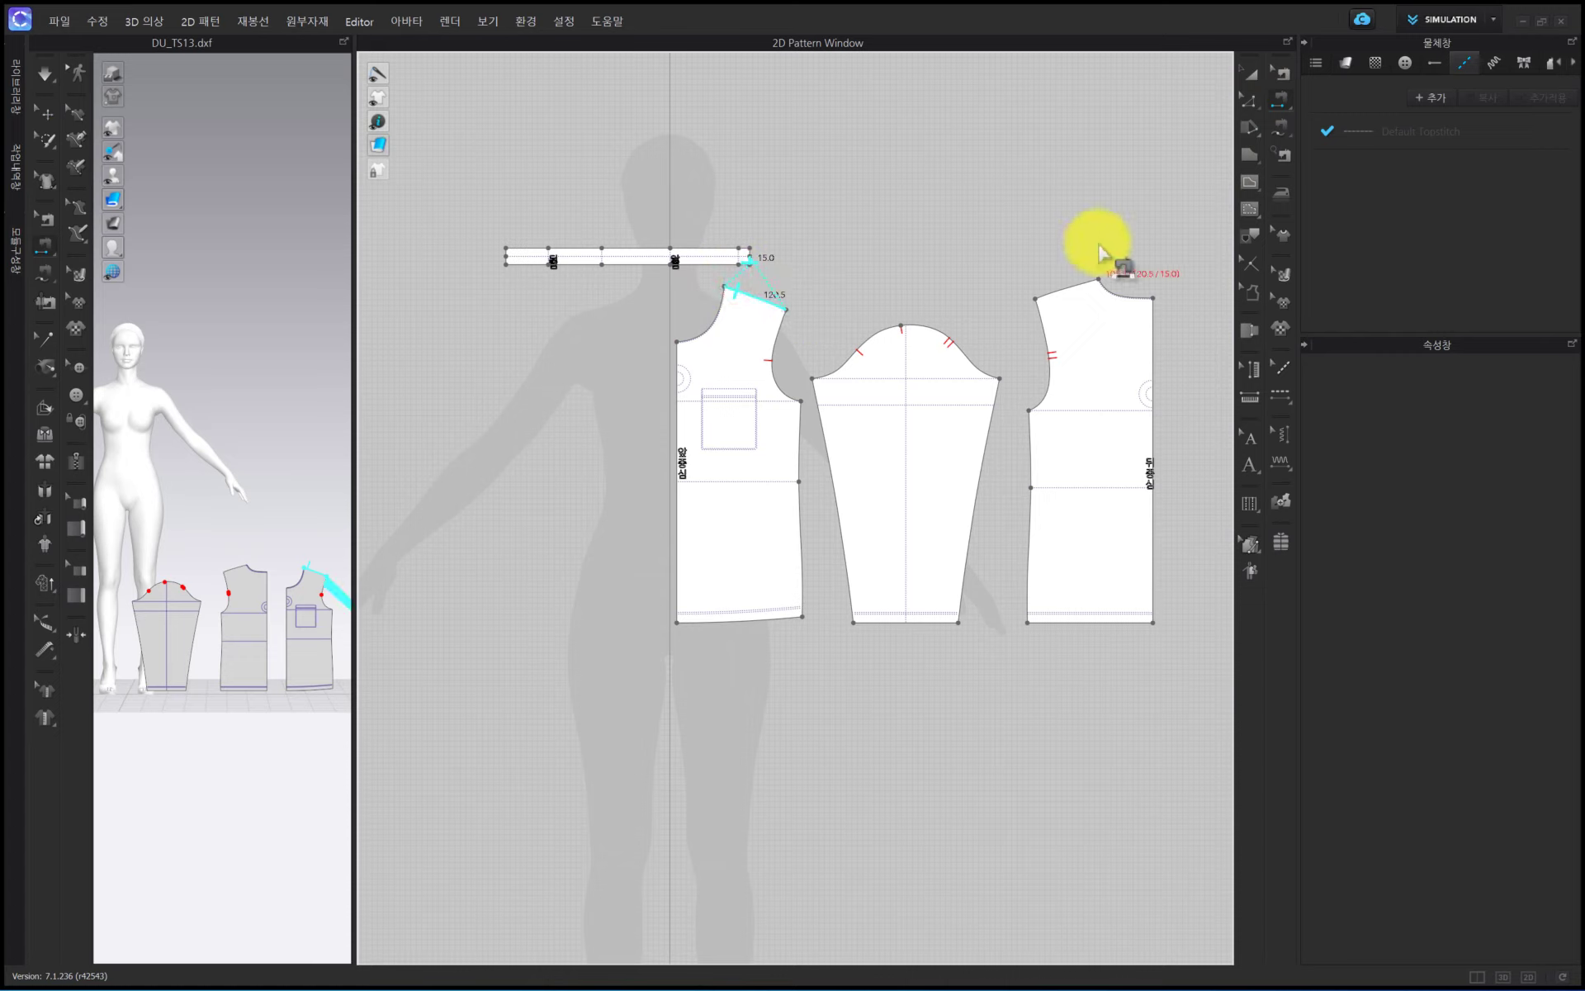
left_click(1088, 285)
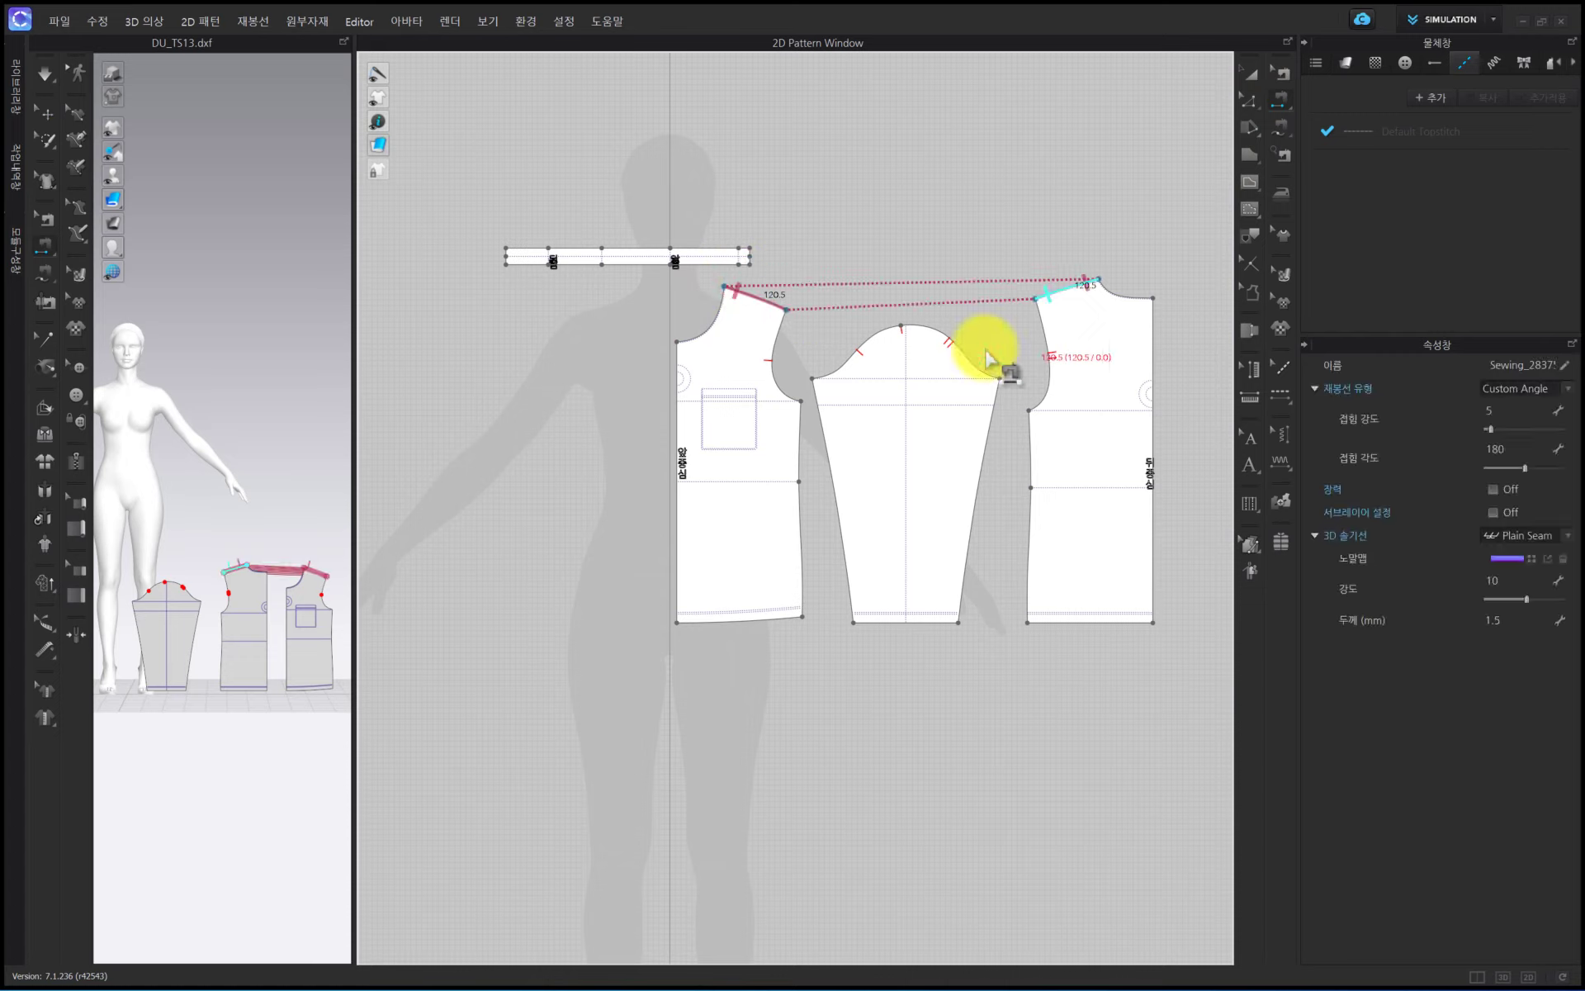
left_click(798, 433)
left_click(1029, 427)
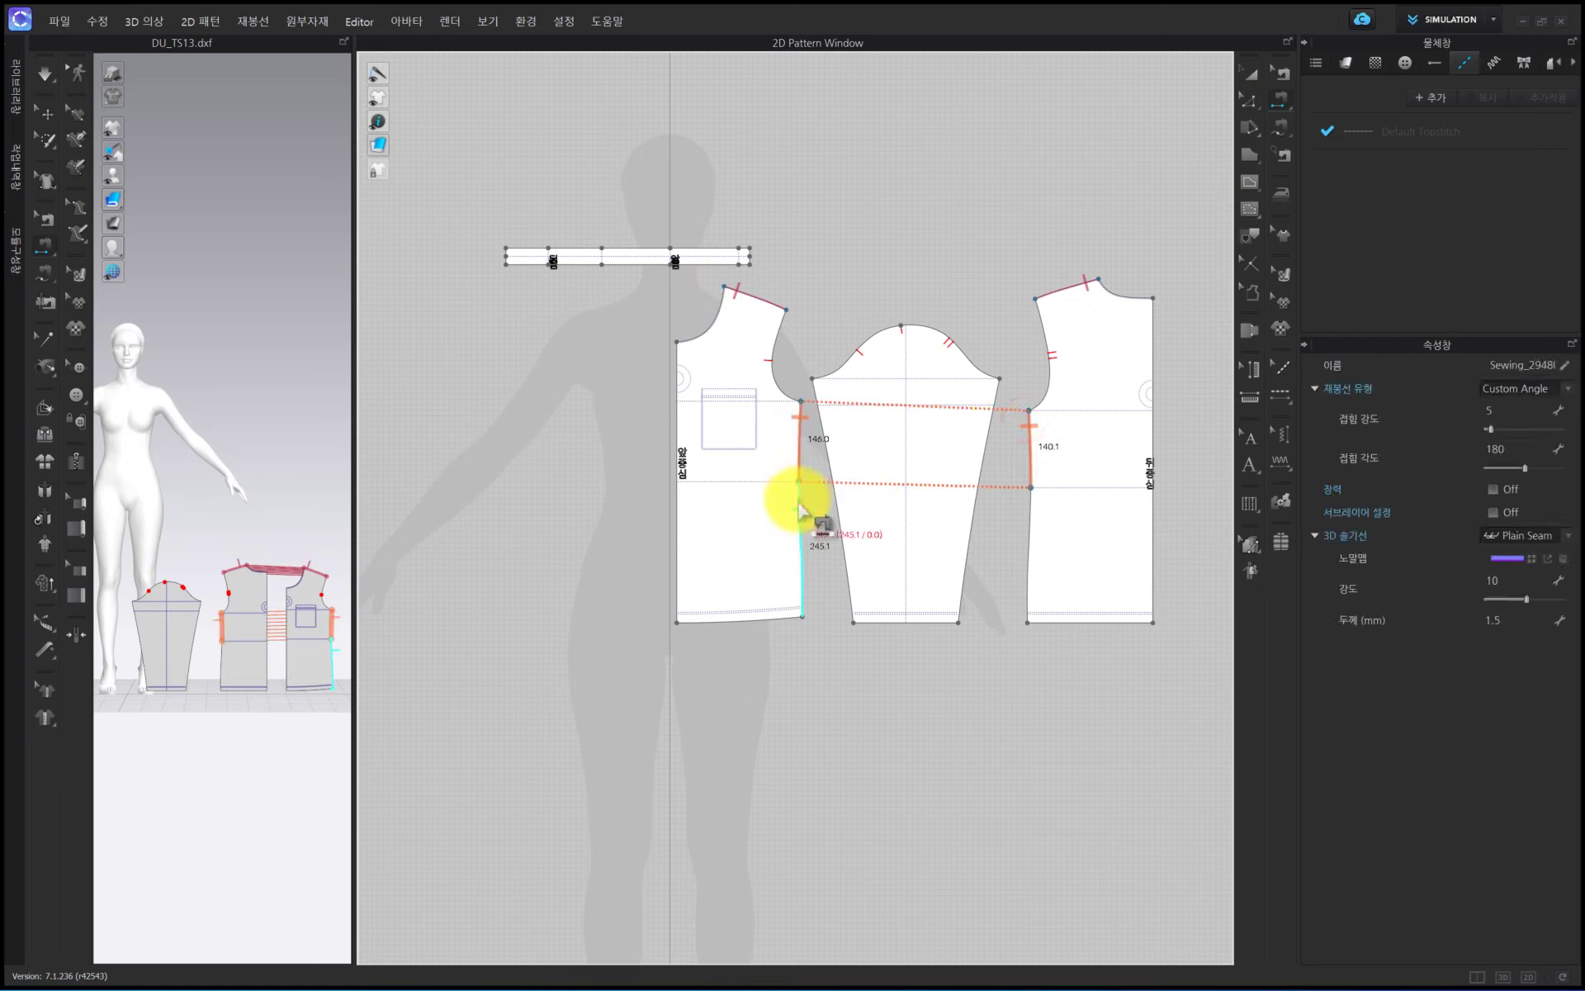
left_click(798, 505)
left_click(1029, 514)
Sew the front half of the sleeve cap to the front armhole, section by section between the notches
scroll(942, 351, "up", 5)
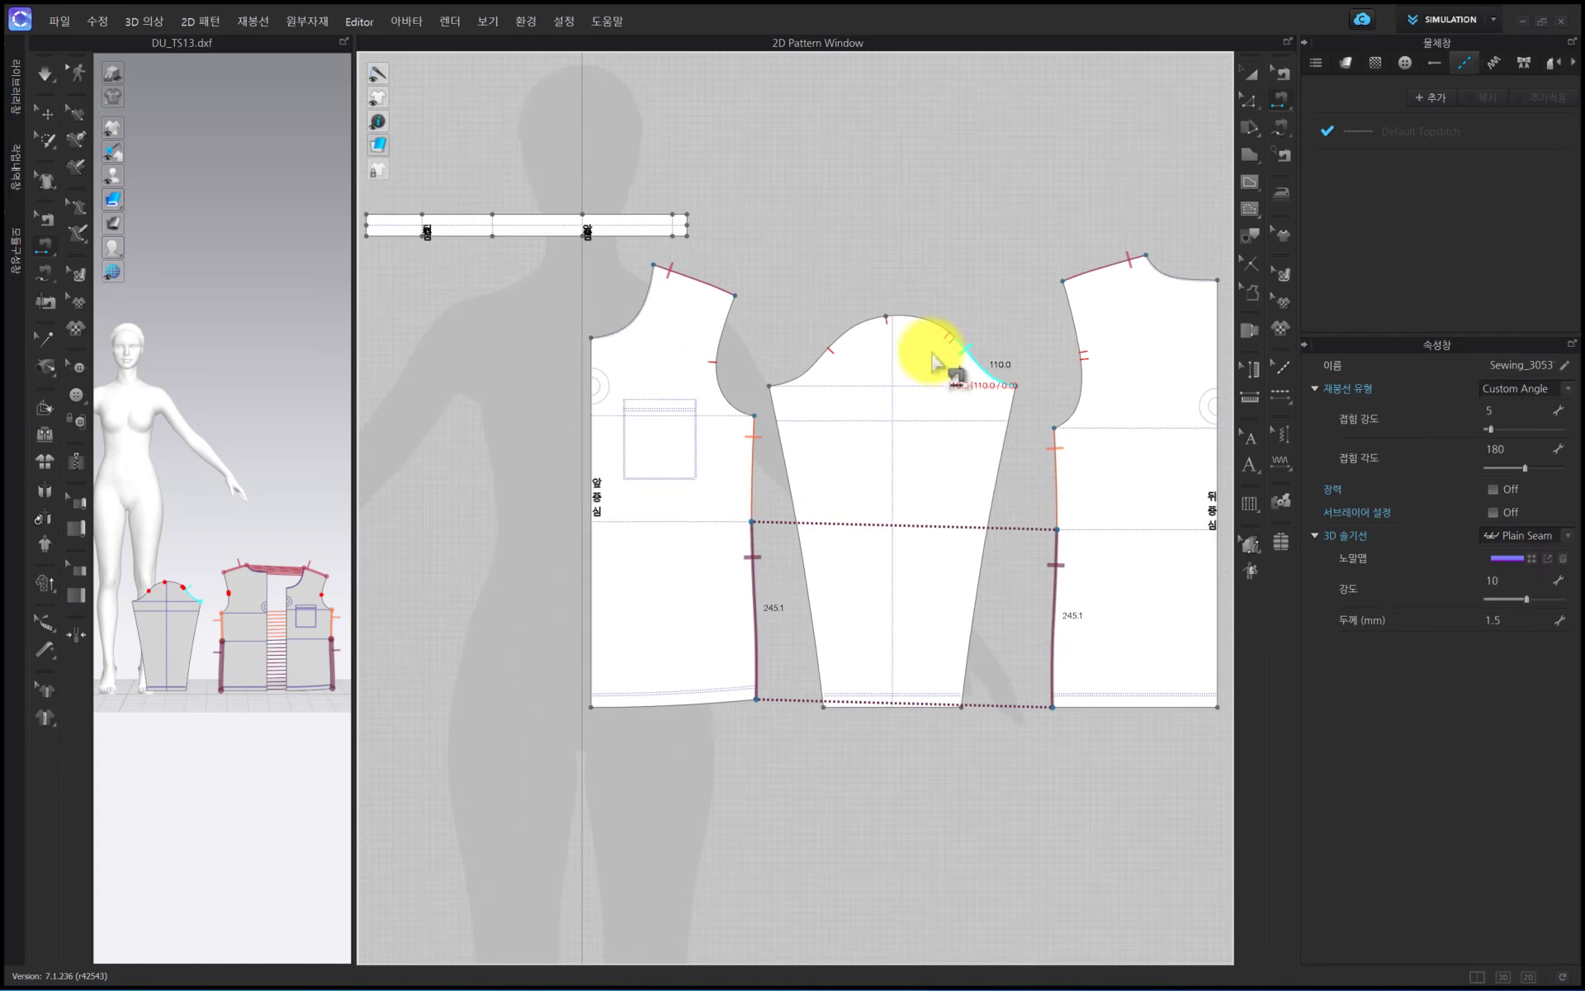
left_click(781, 334)
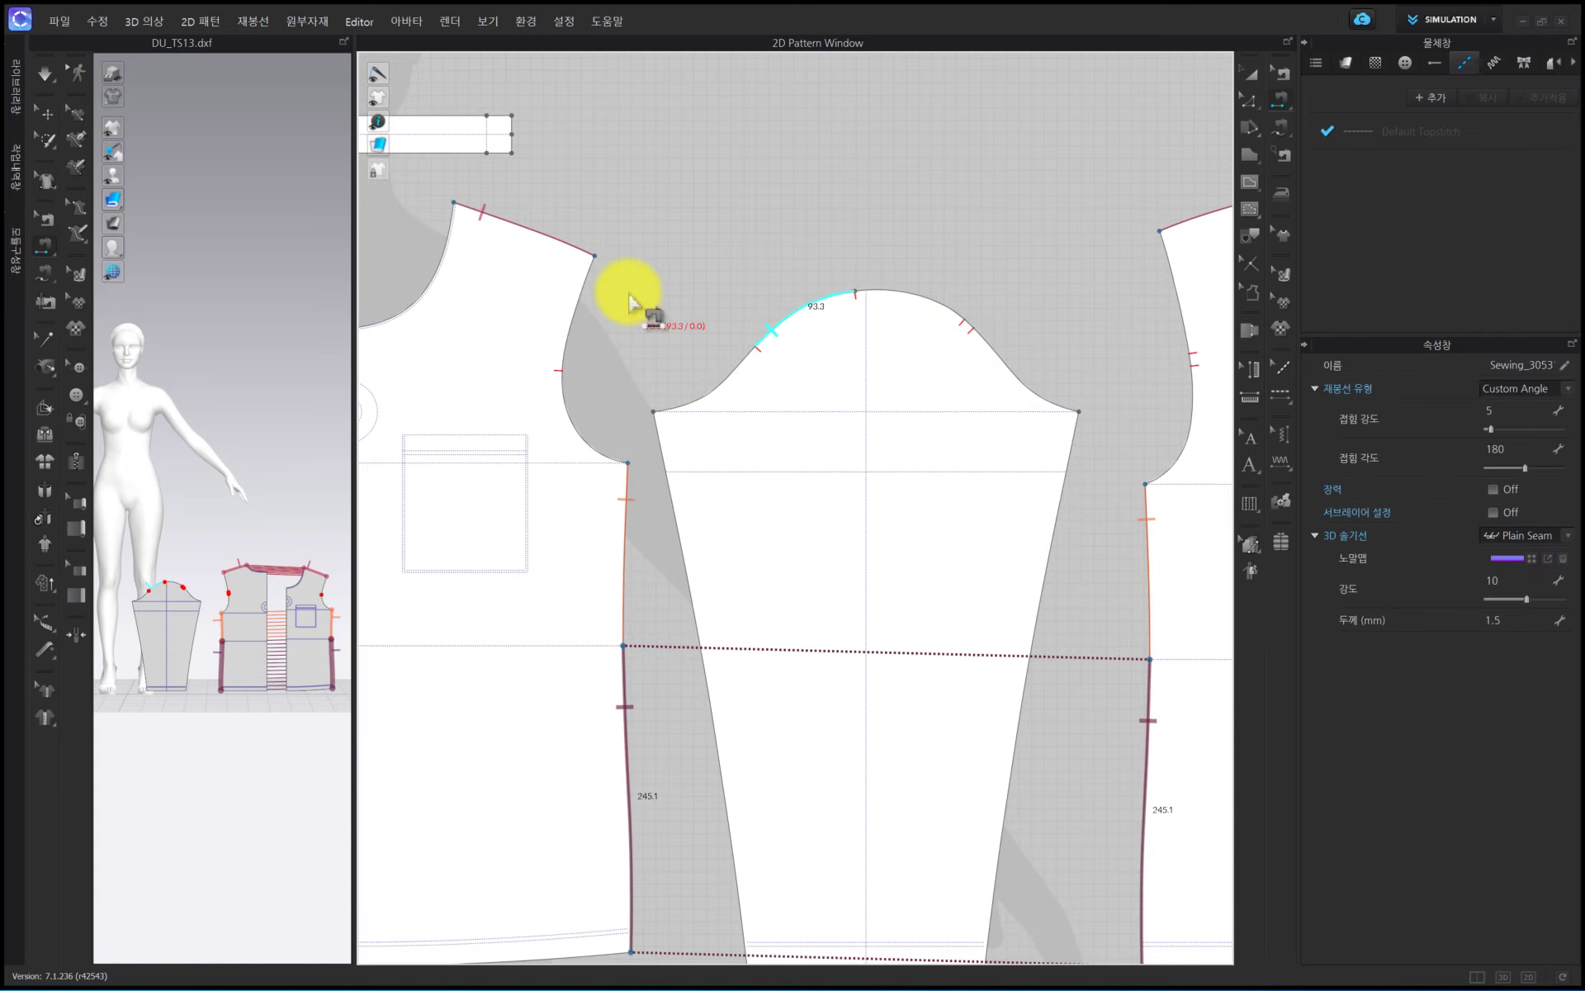
left_click(584, 291)
left_click(826, 295)
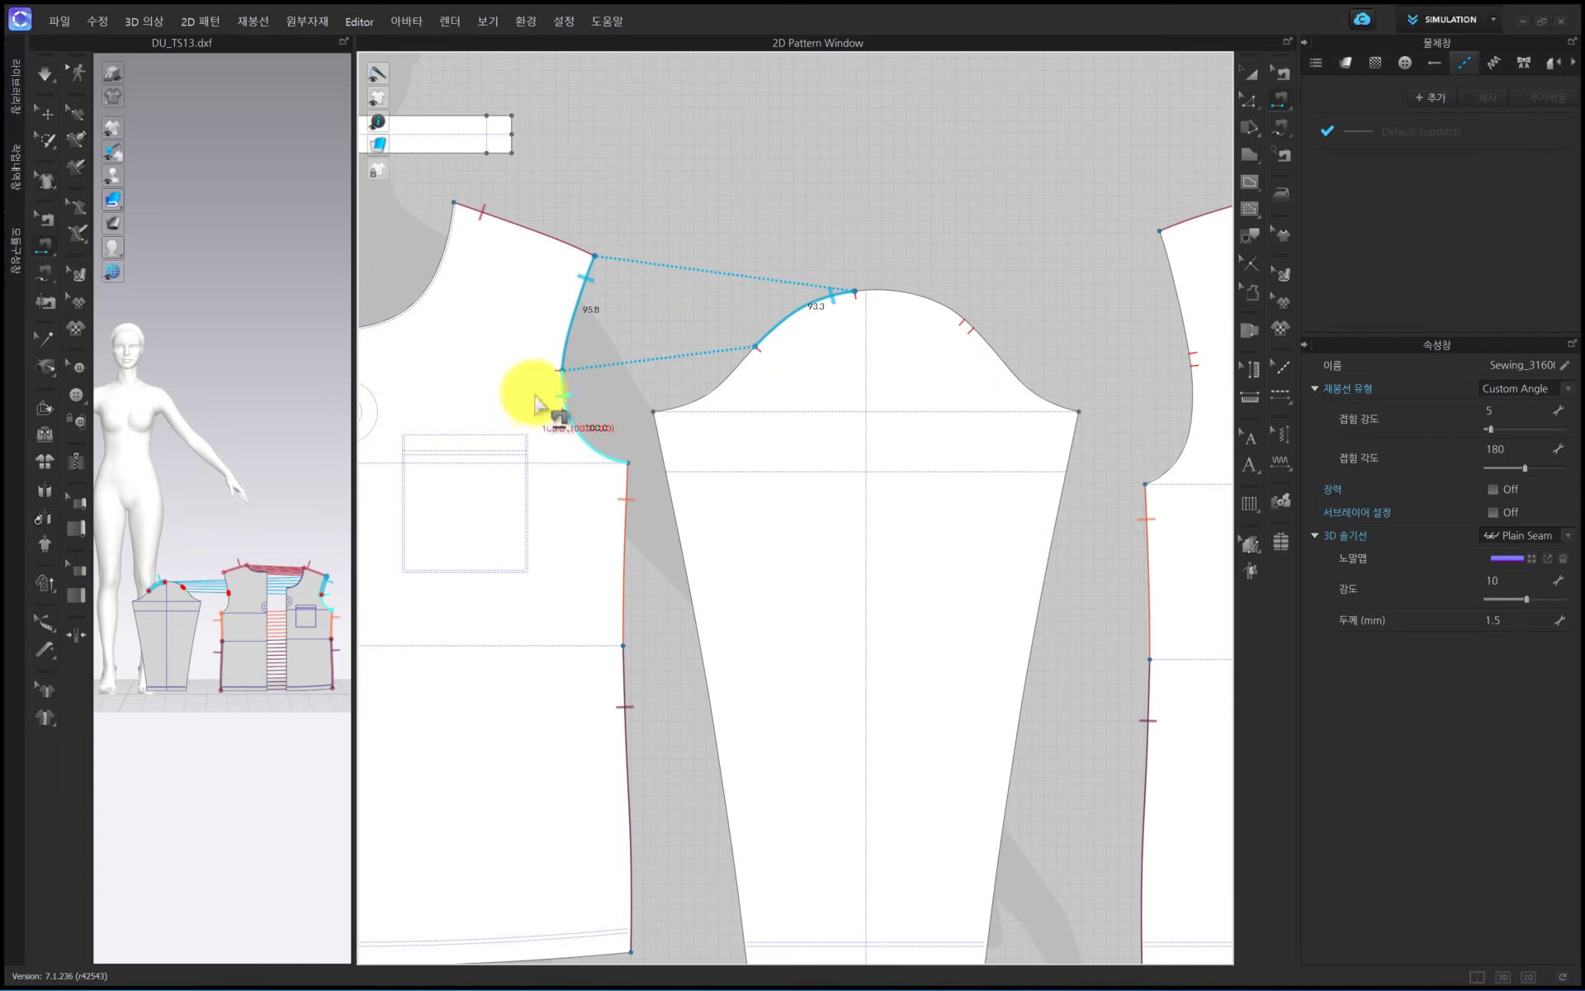
left_click(576, 400)
left_click(731, 362)
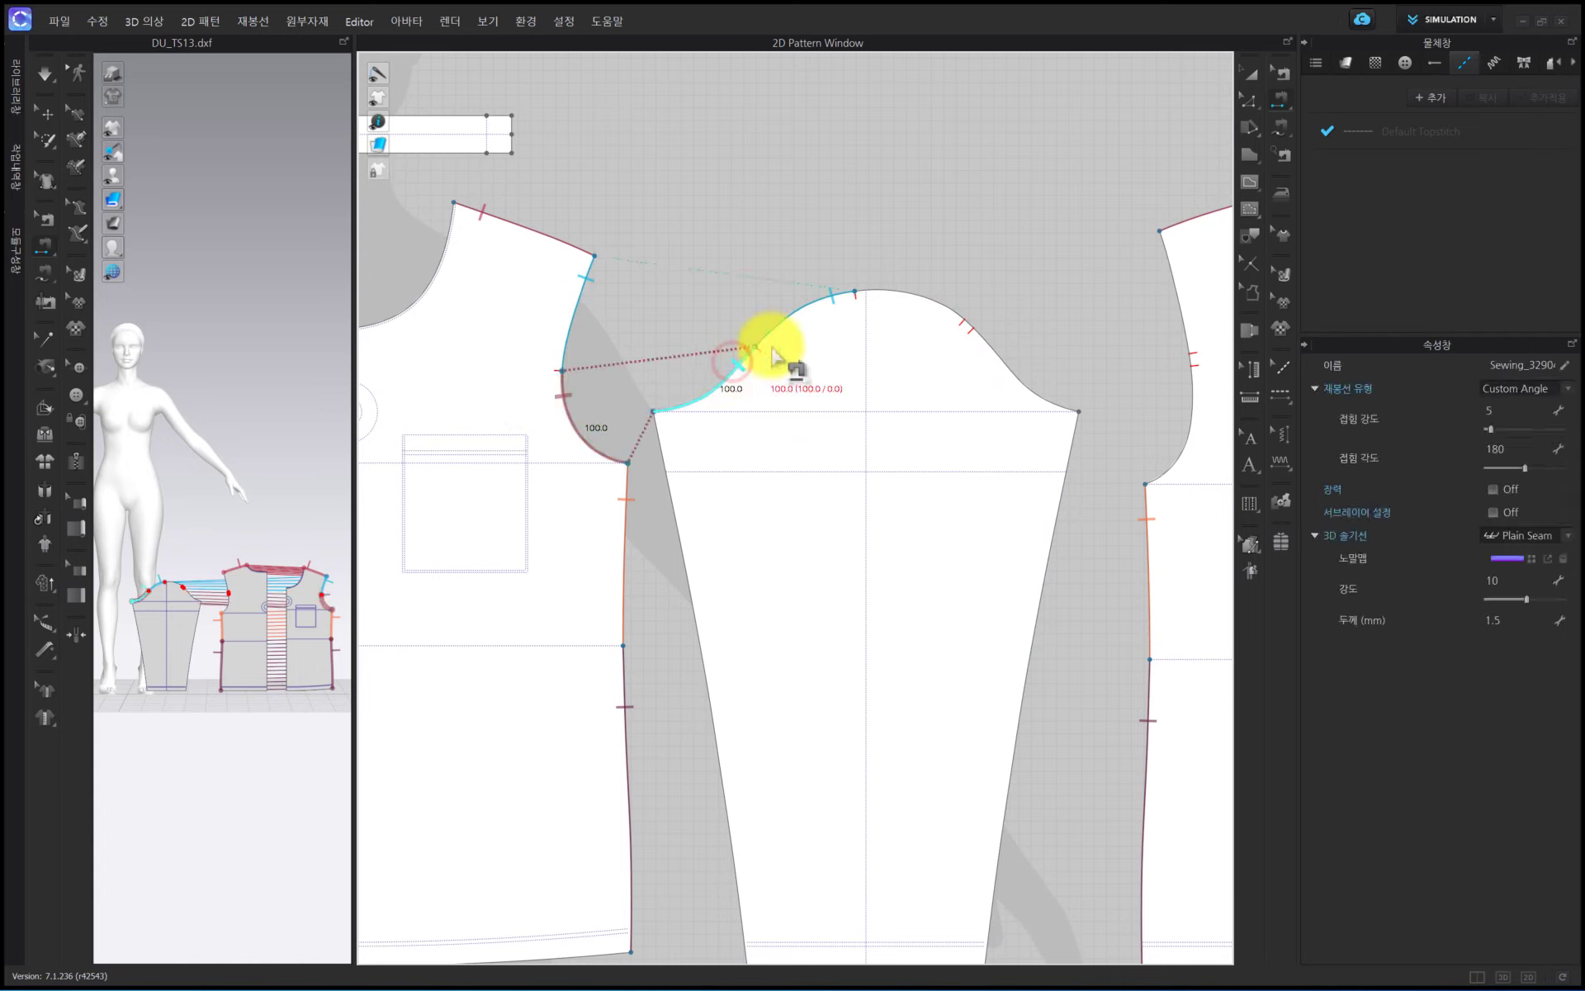
Sew the back half of the sleeve cap to the back armhole, including the short section between the double notches
left_click(885, 293)
left_click(1163, 256)
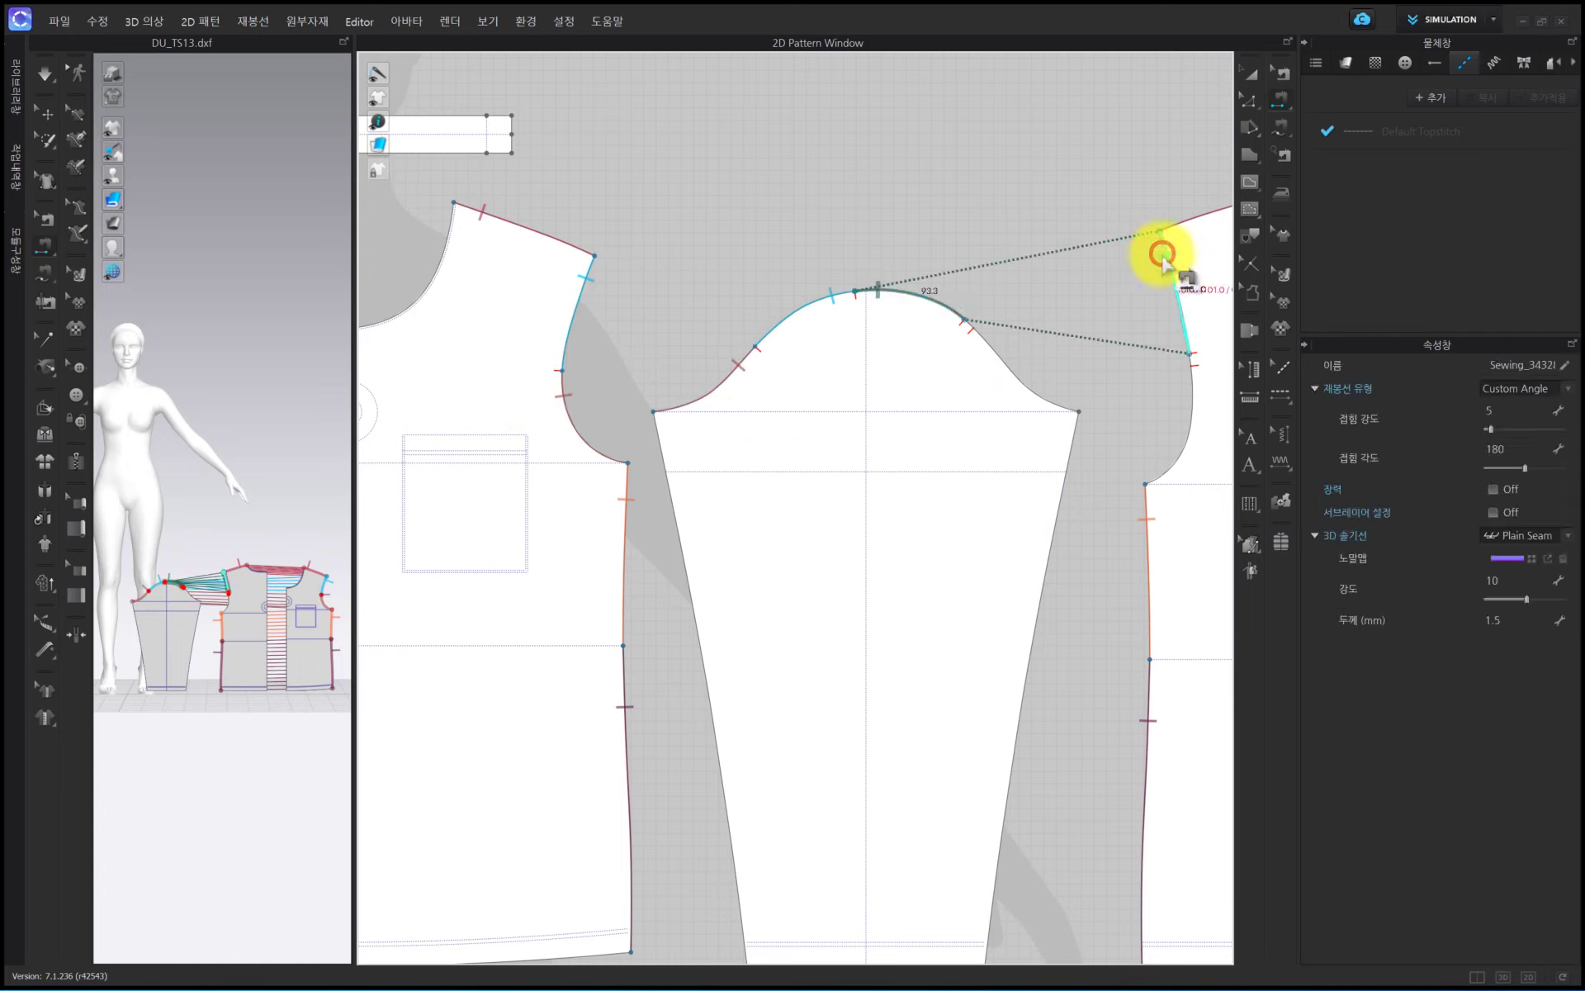
left_click(981, 337)
left_click(1185, 388)
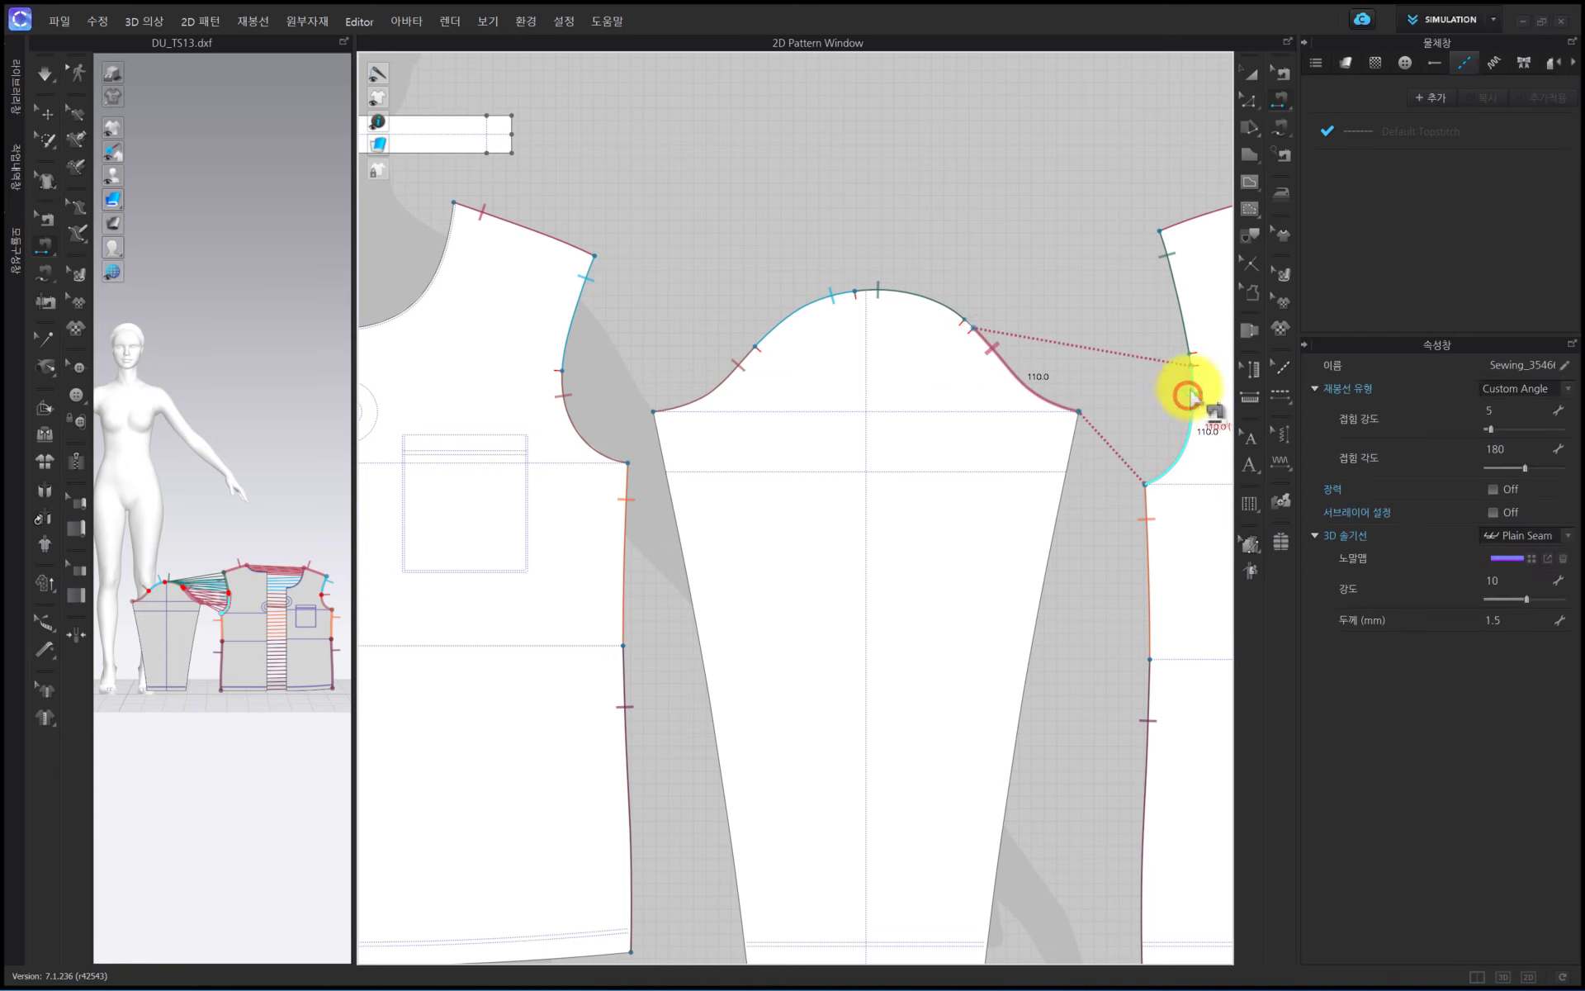
scroll(1189, 372, "up", 3)
left_click(1195, 351)
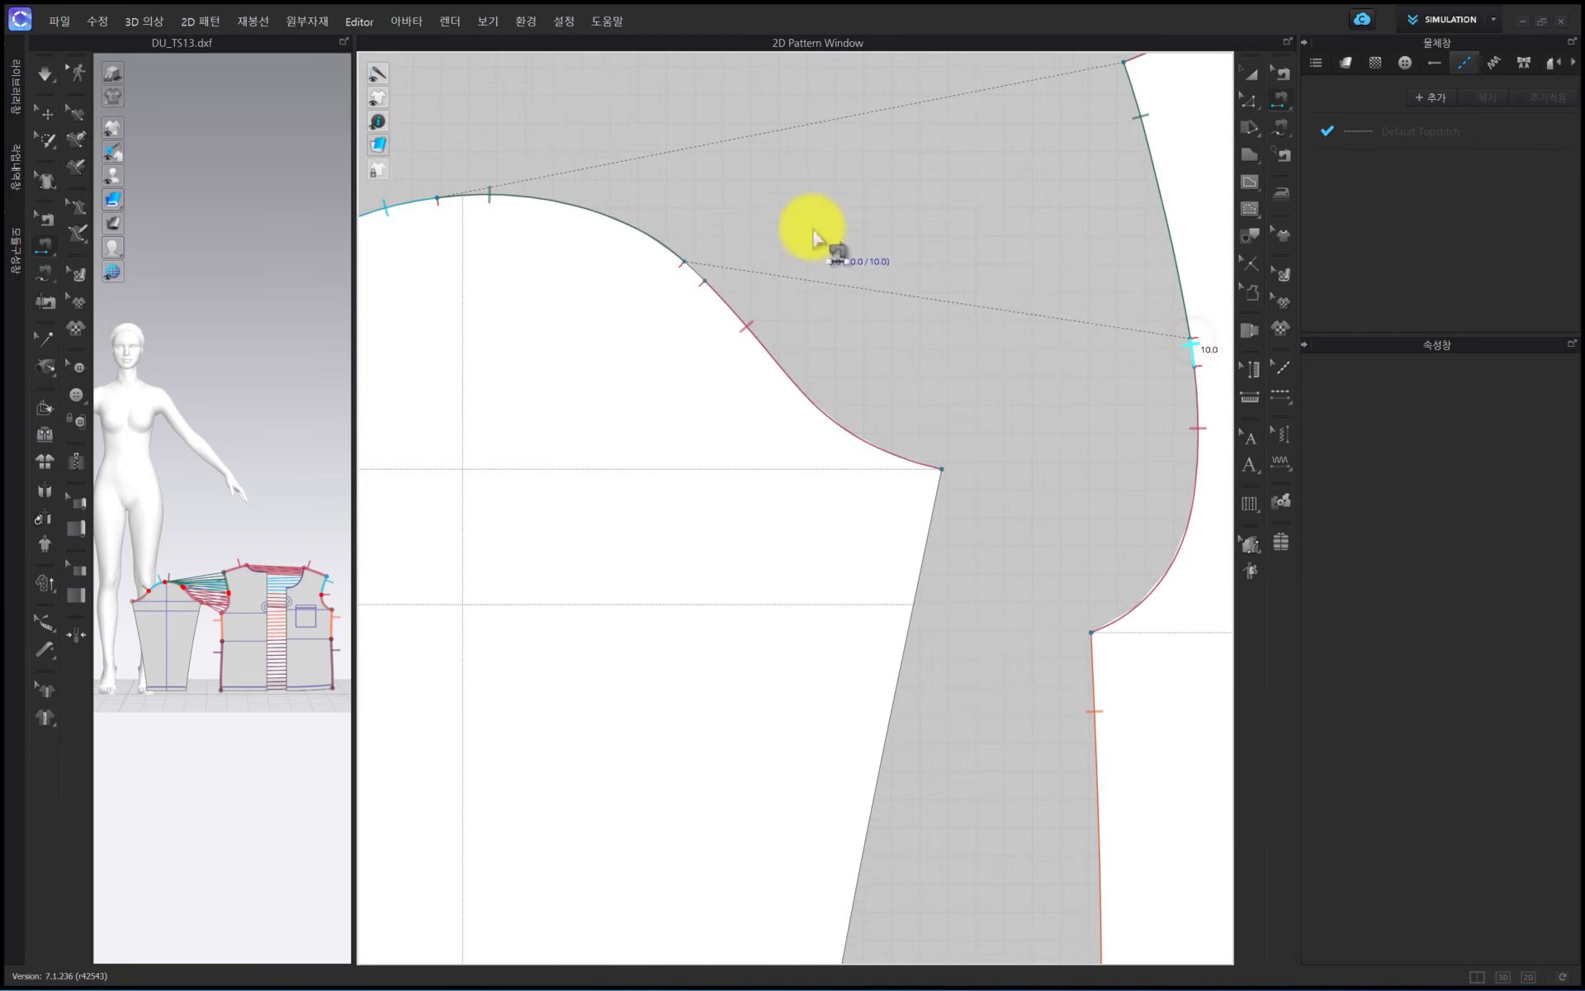
left_click(697, 271)
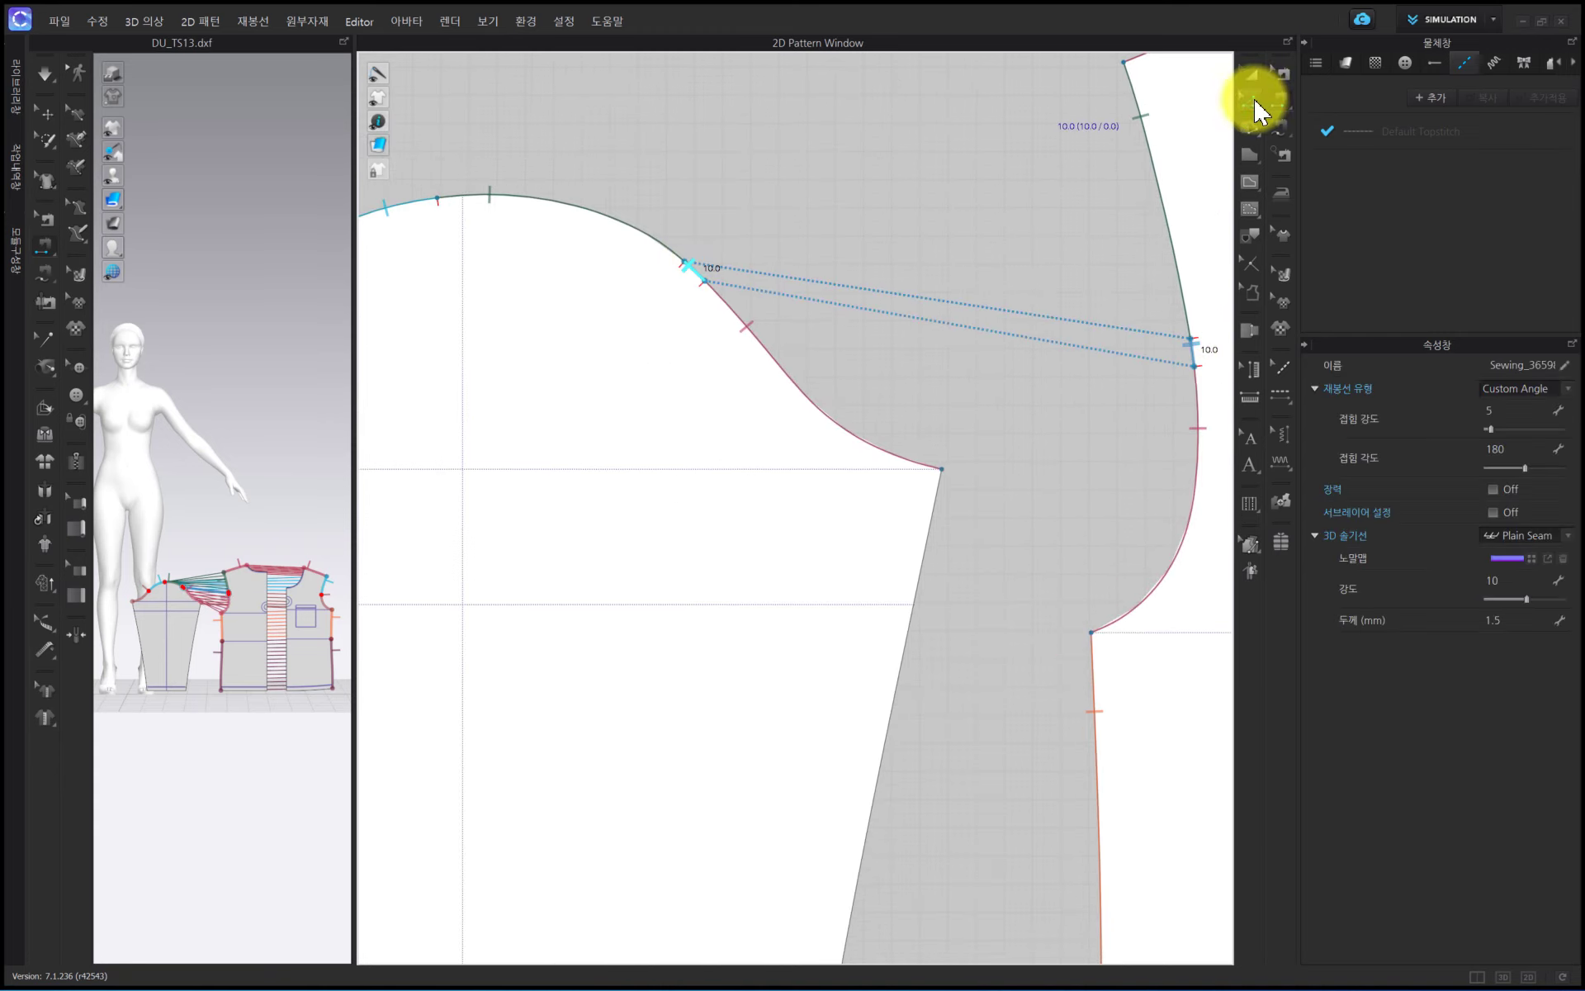
Turn on the segment length display to compare the notched sleeve cap and armhole sections
left_click(1257, 112)
scroll(950, 289, "down", 4)
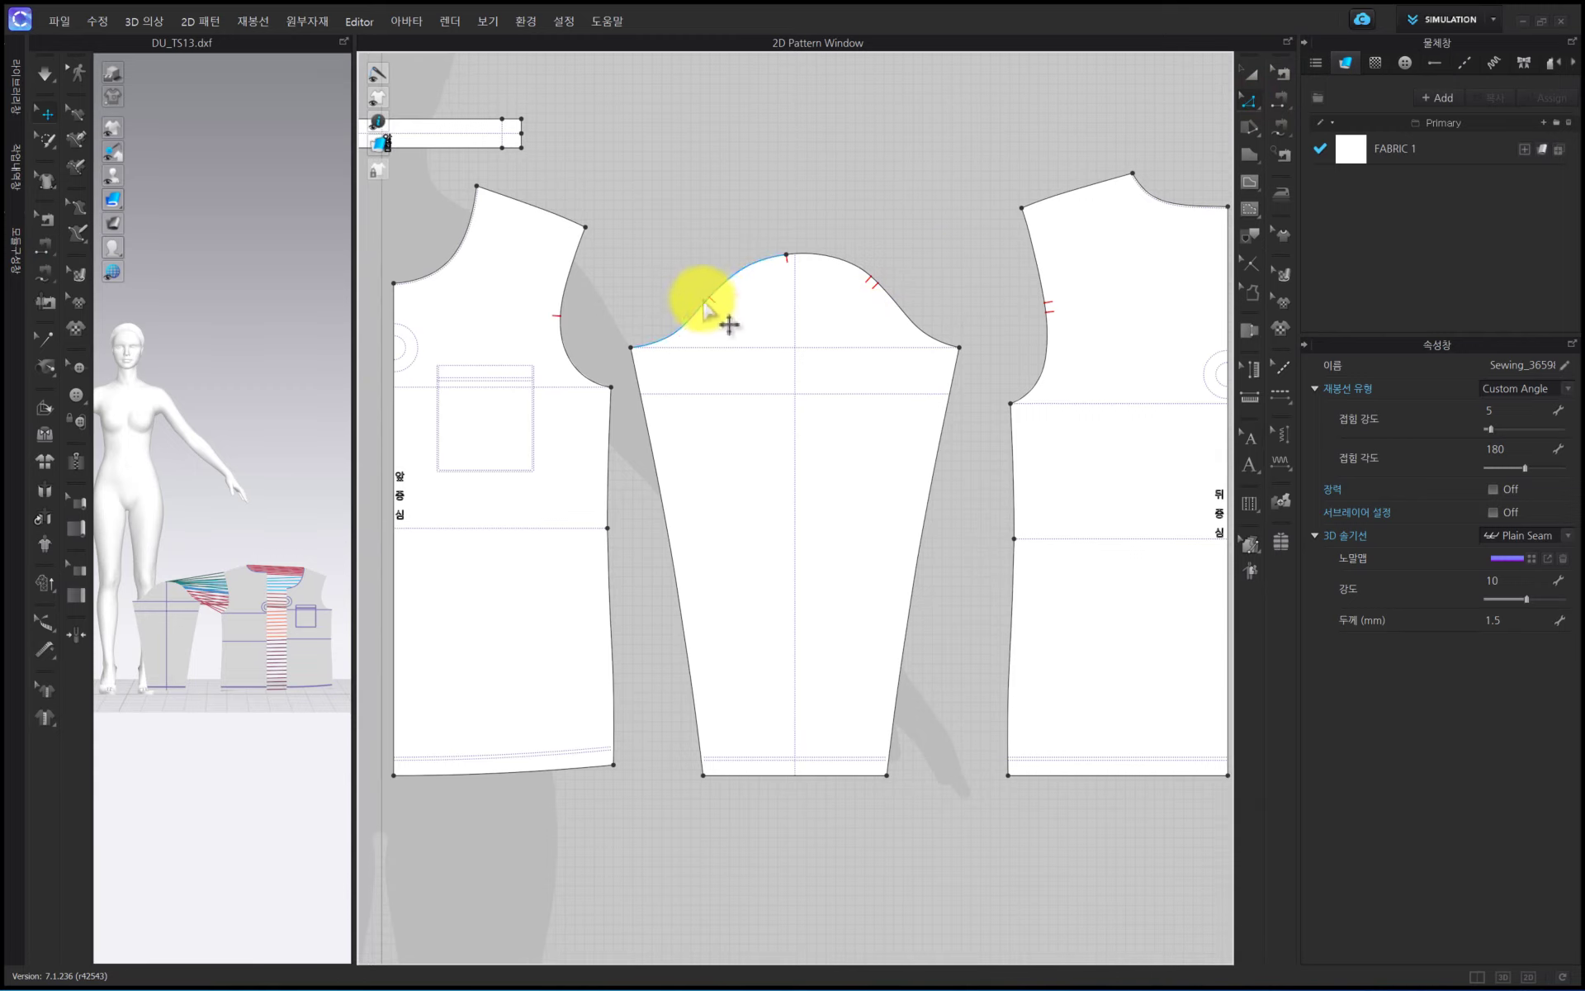
left_click(711, 299)
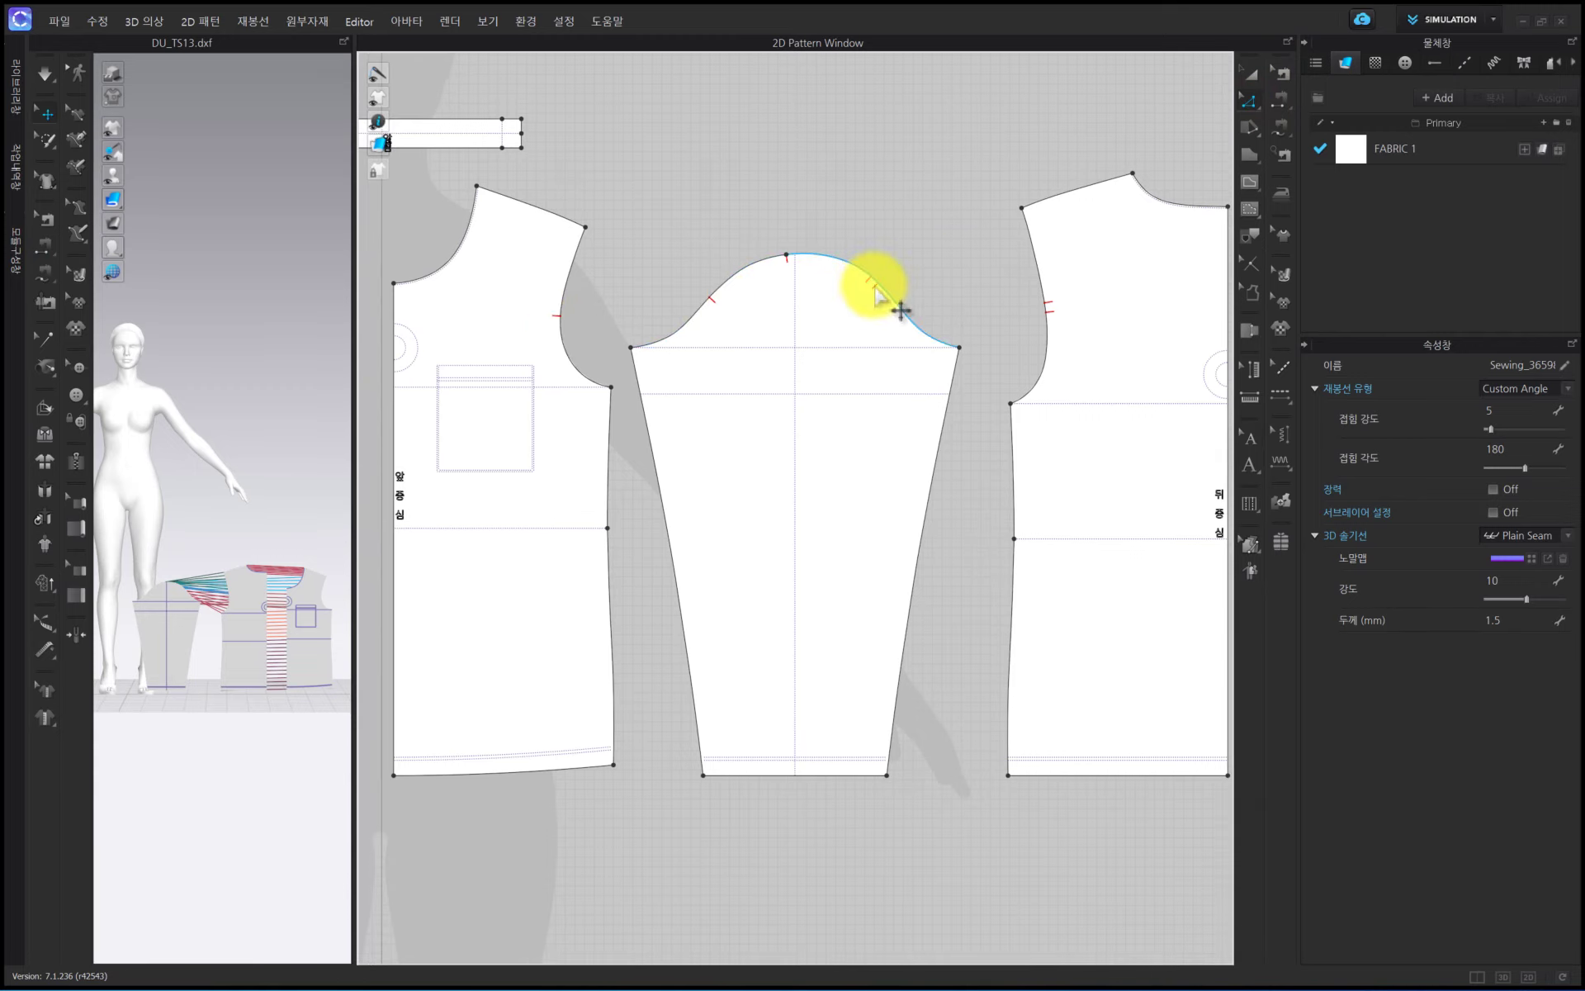
left_click(874, 283)
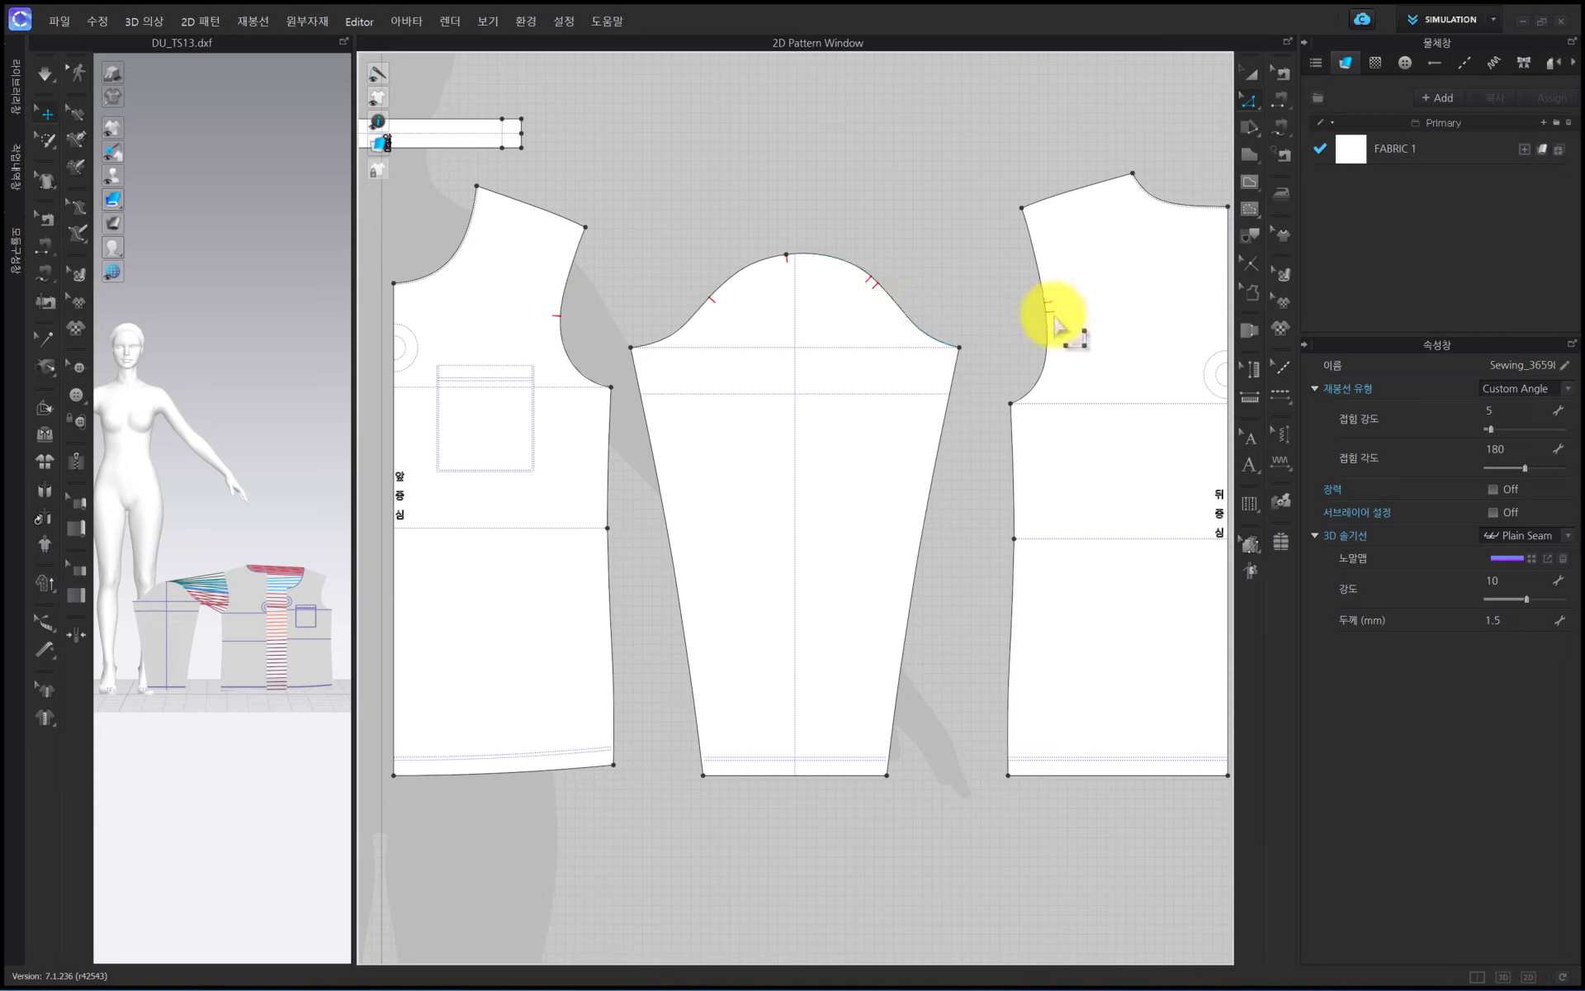
left_click(1049, 318)
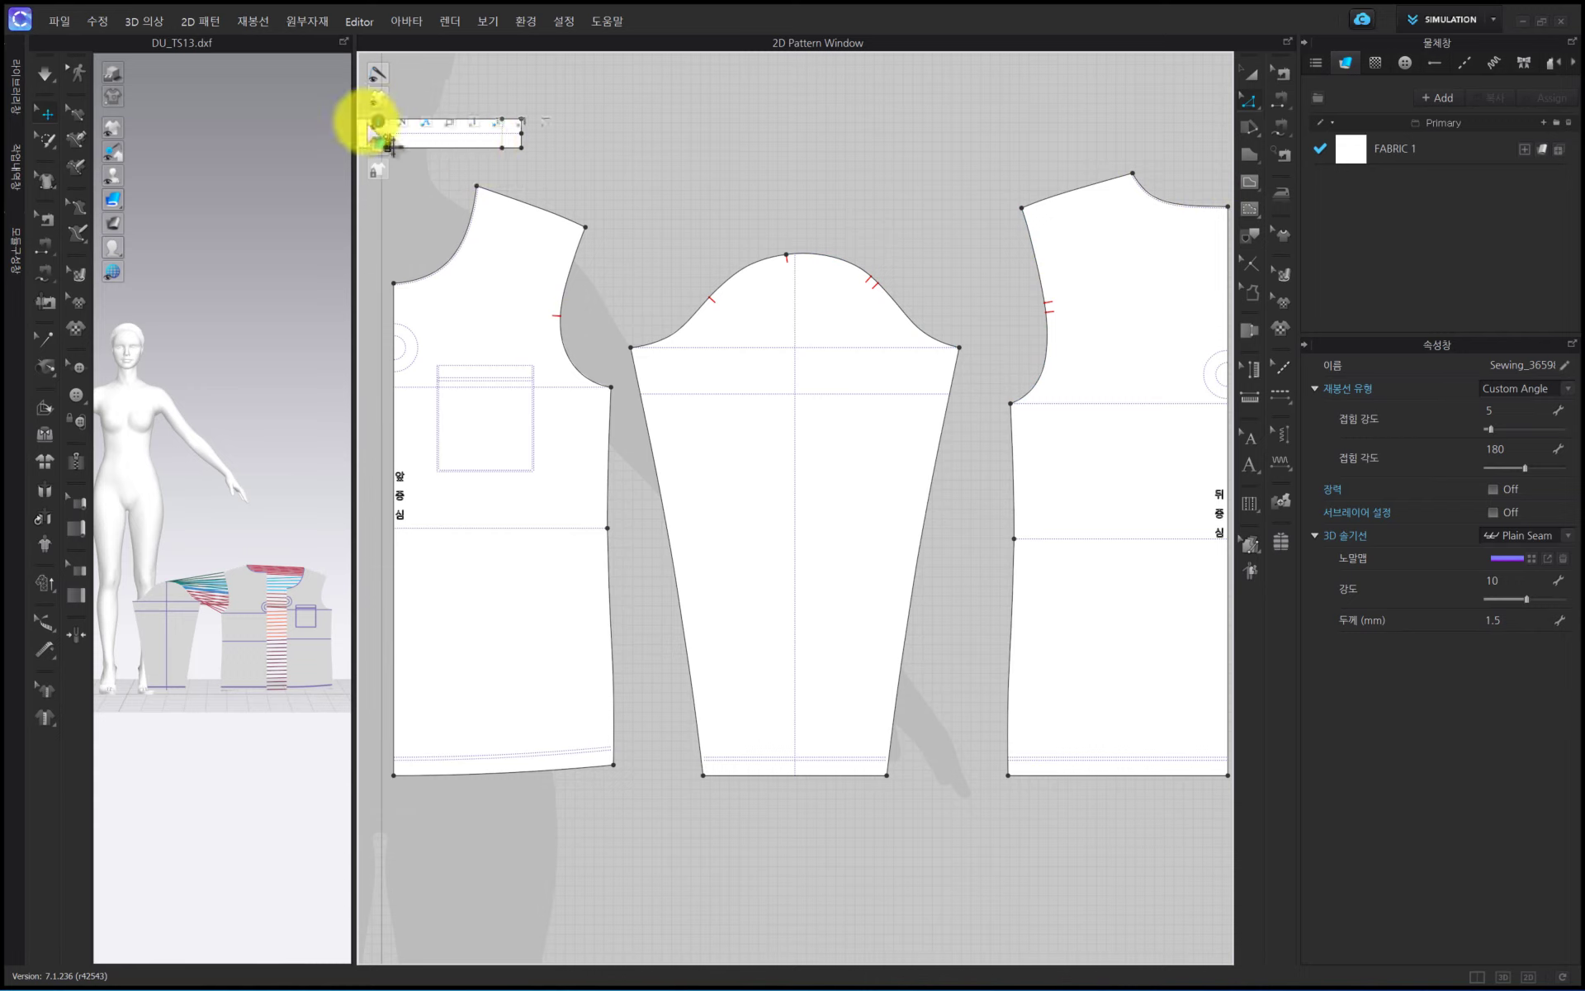
mouse_move(379, 123)
left_click(446, 124)
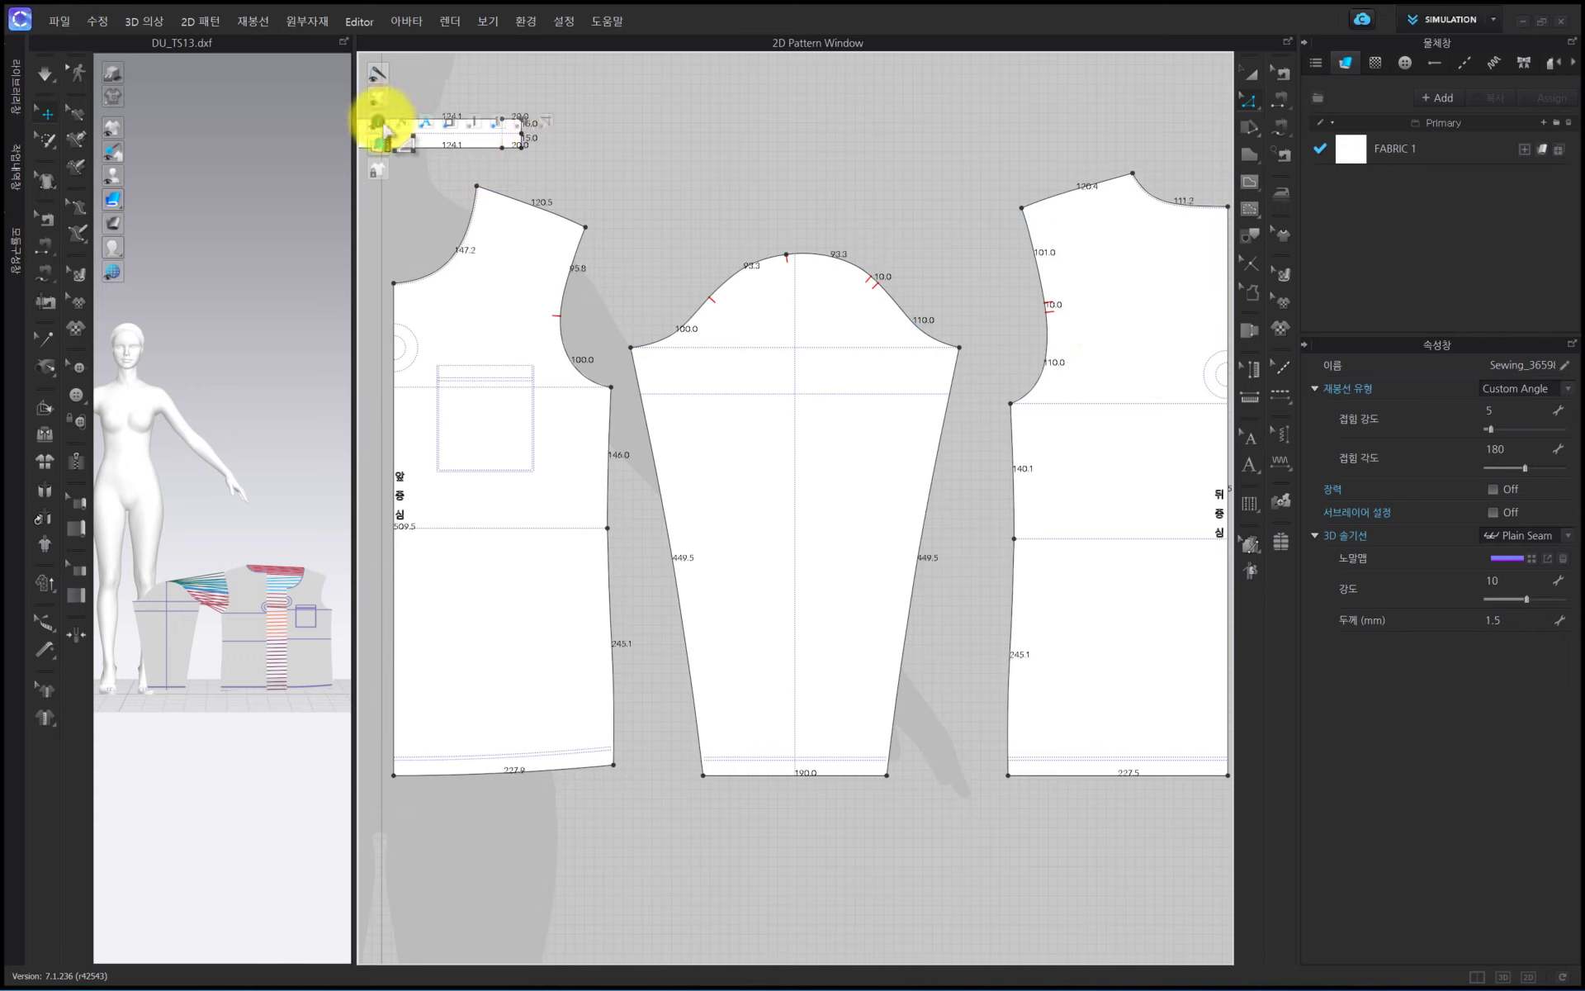
Turn off the segment length display in the pattern window
mouse_move(378, 122)
left_click(450, 124)
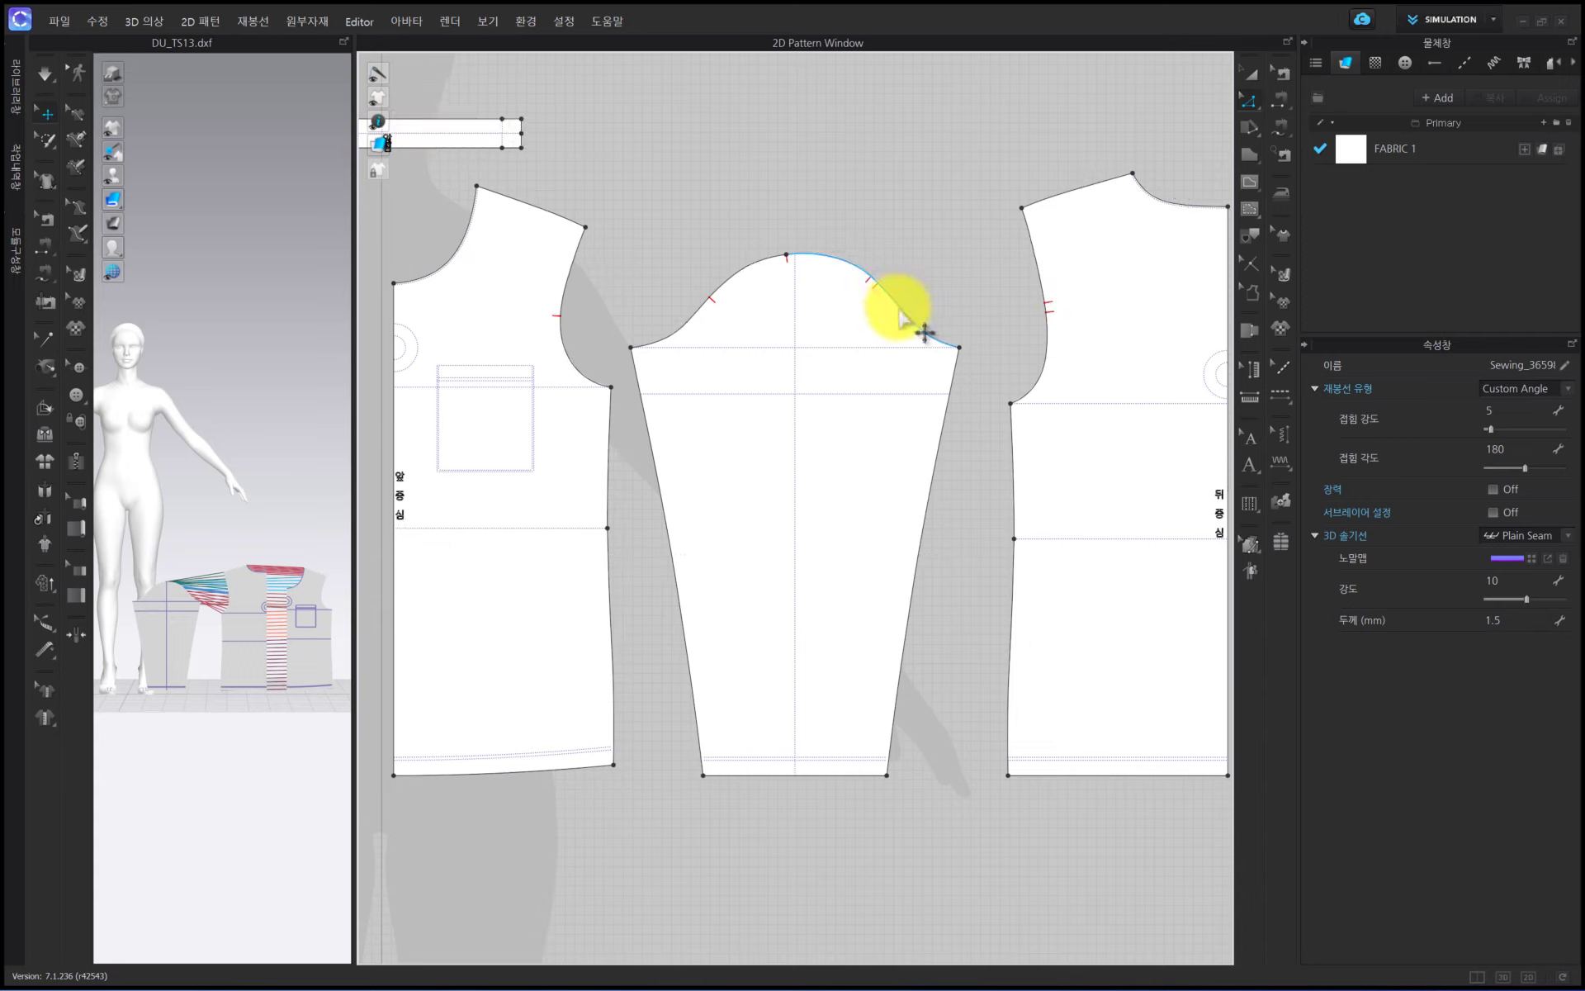
left_click(1252, 74)
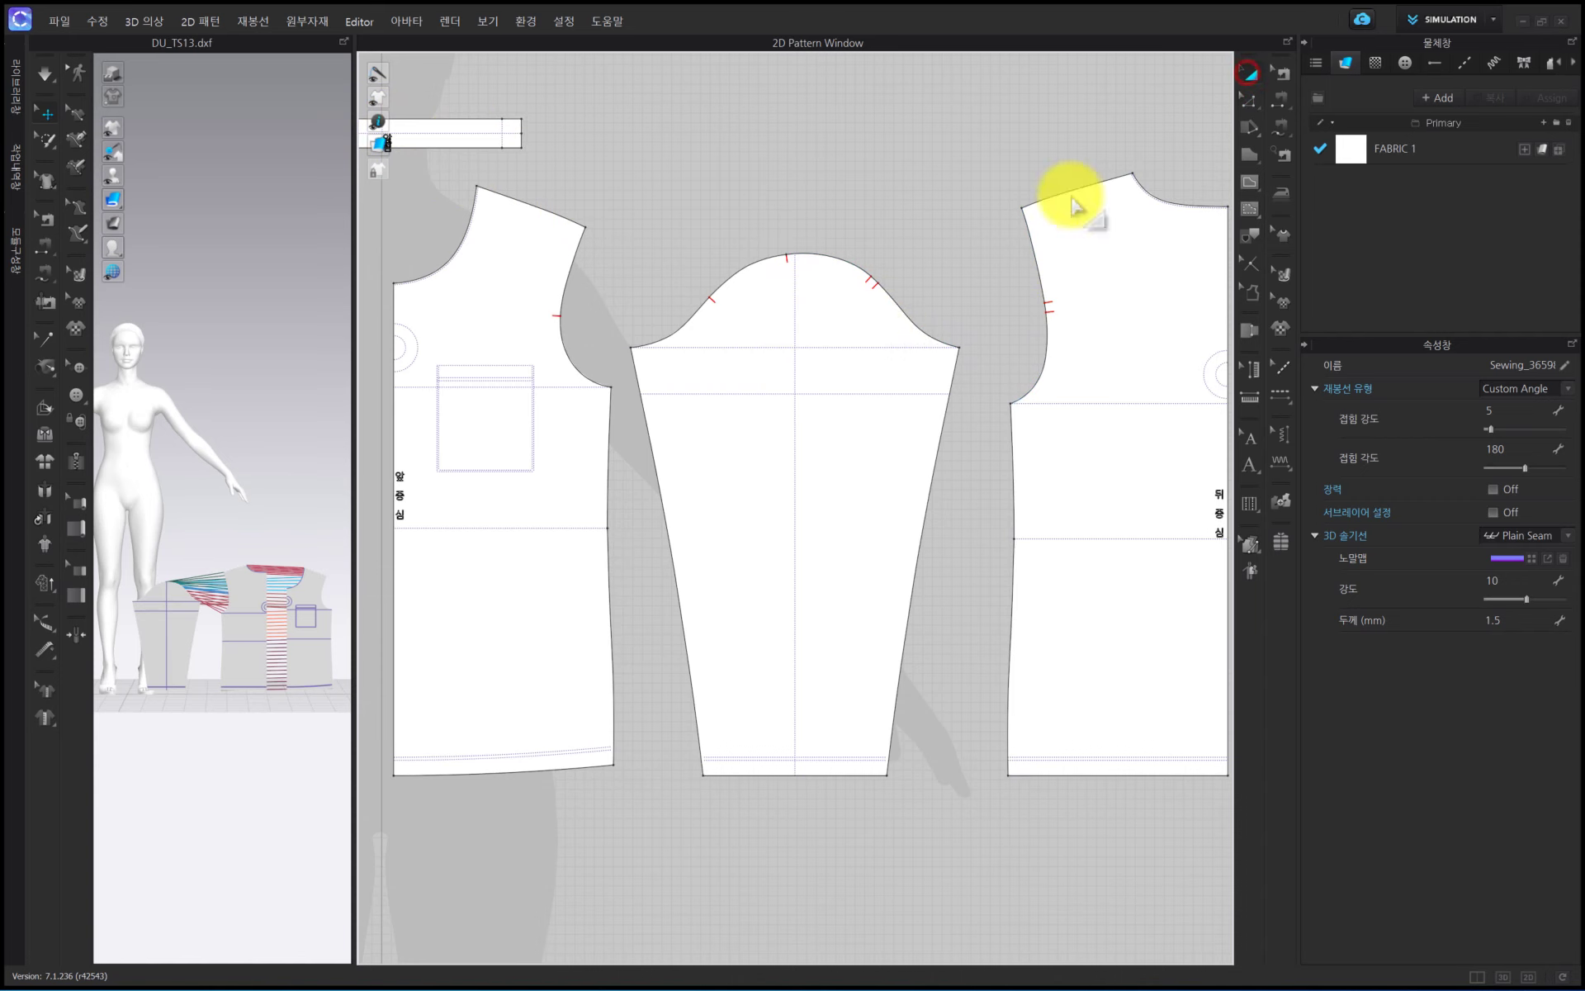
left_click(850, 345)
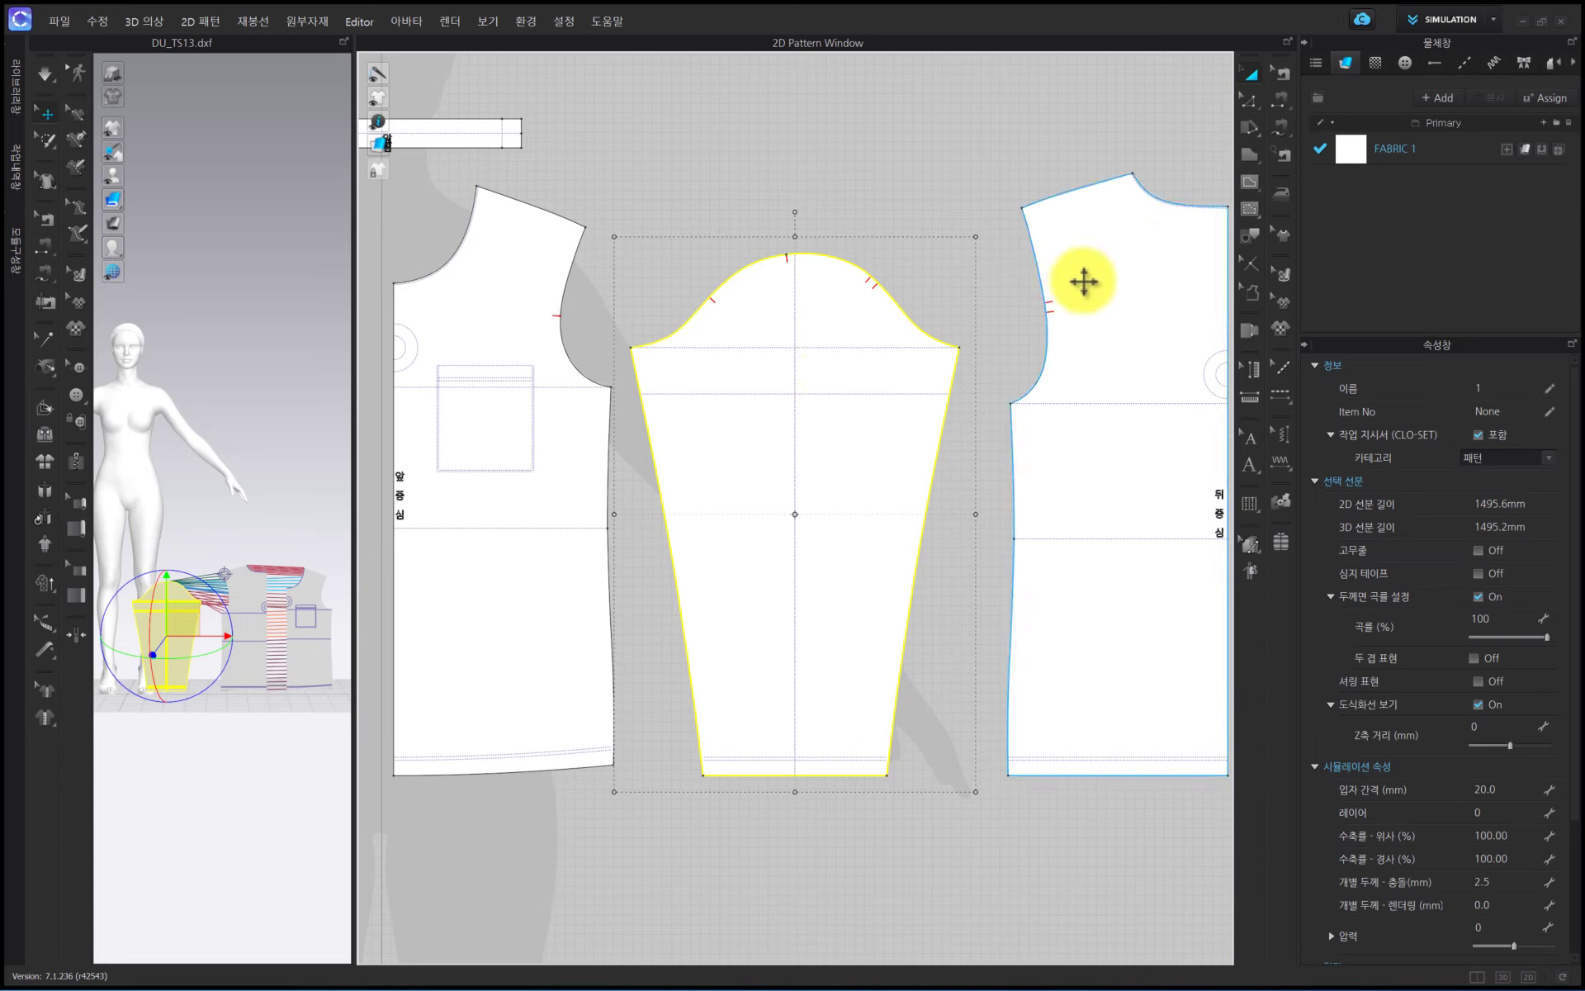
left_click(1250, 100)
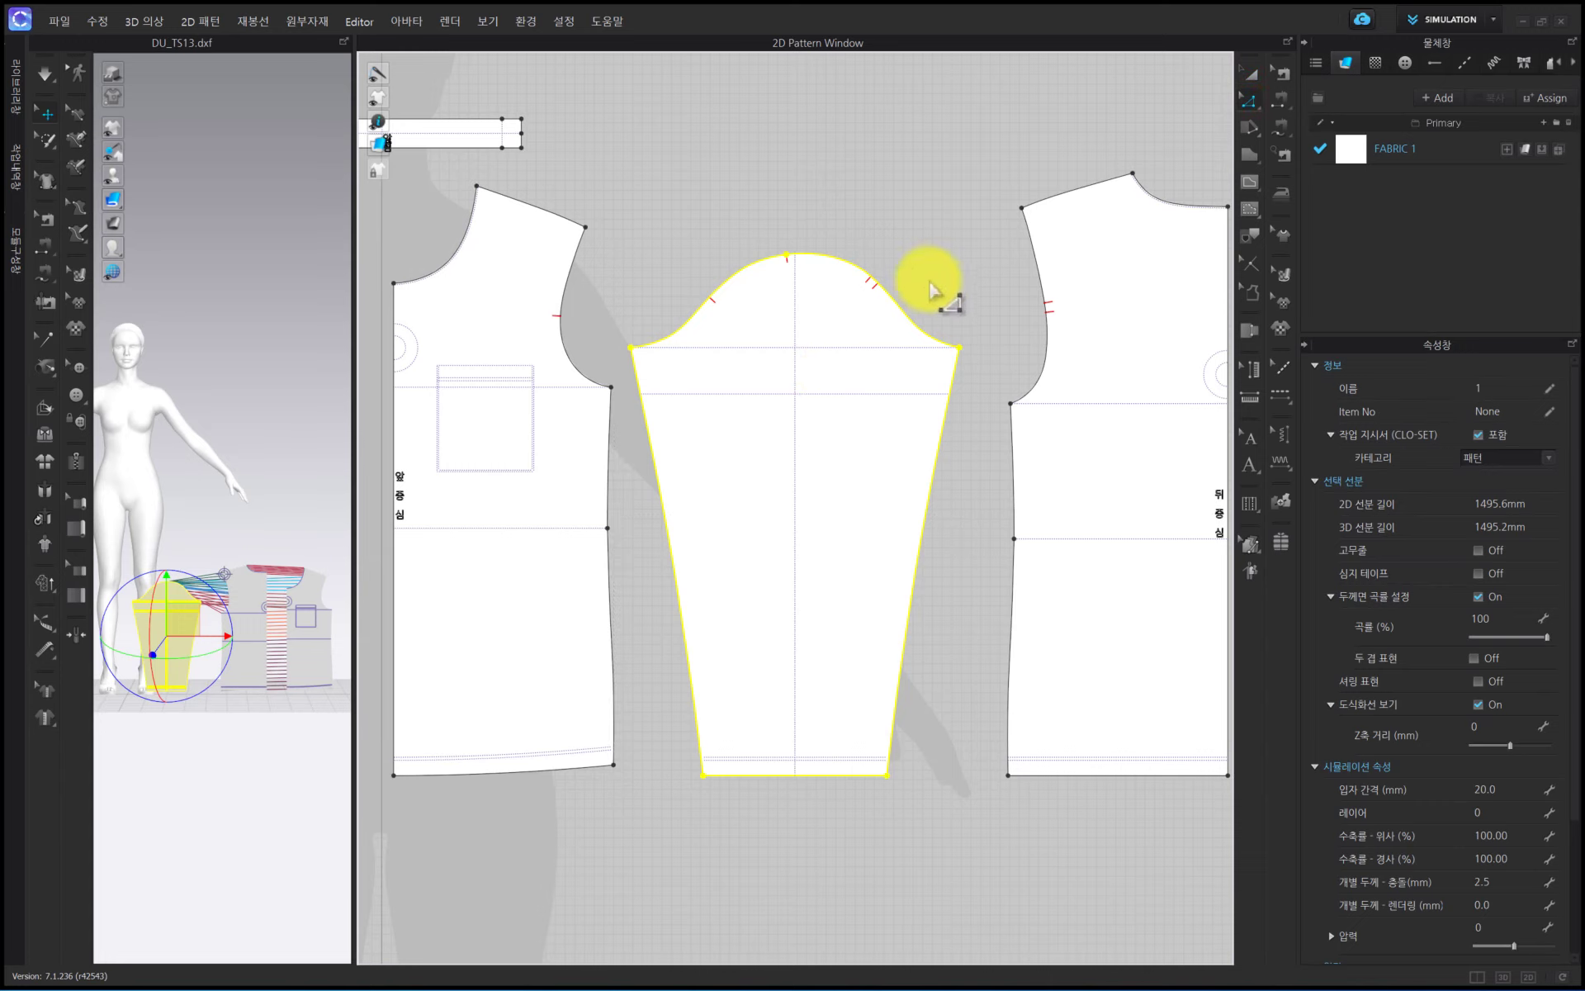
left_click(933, 273)
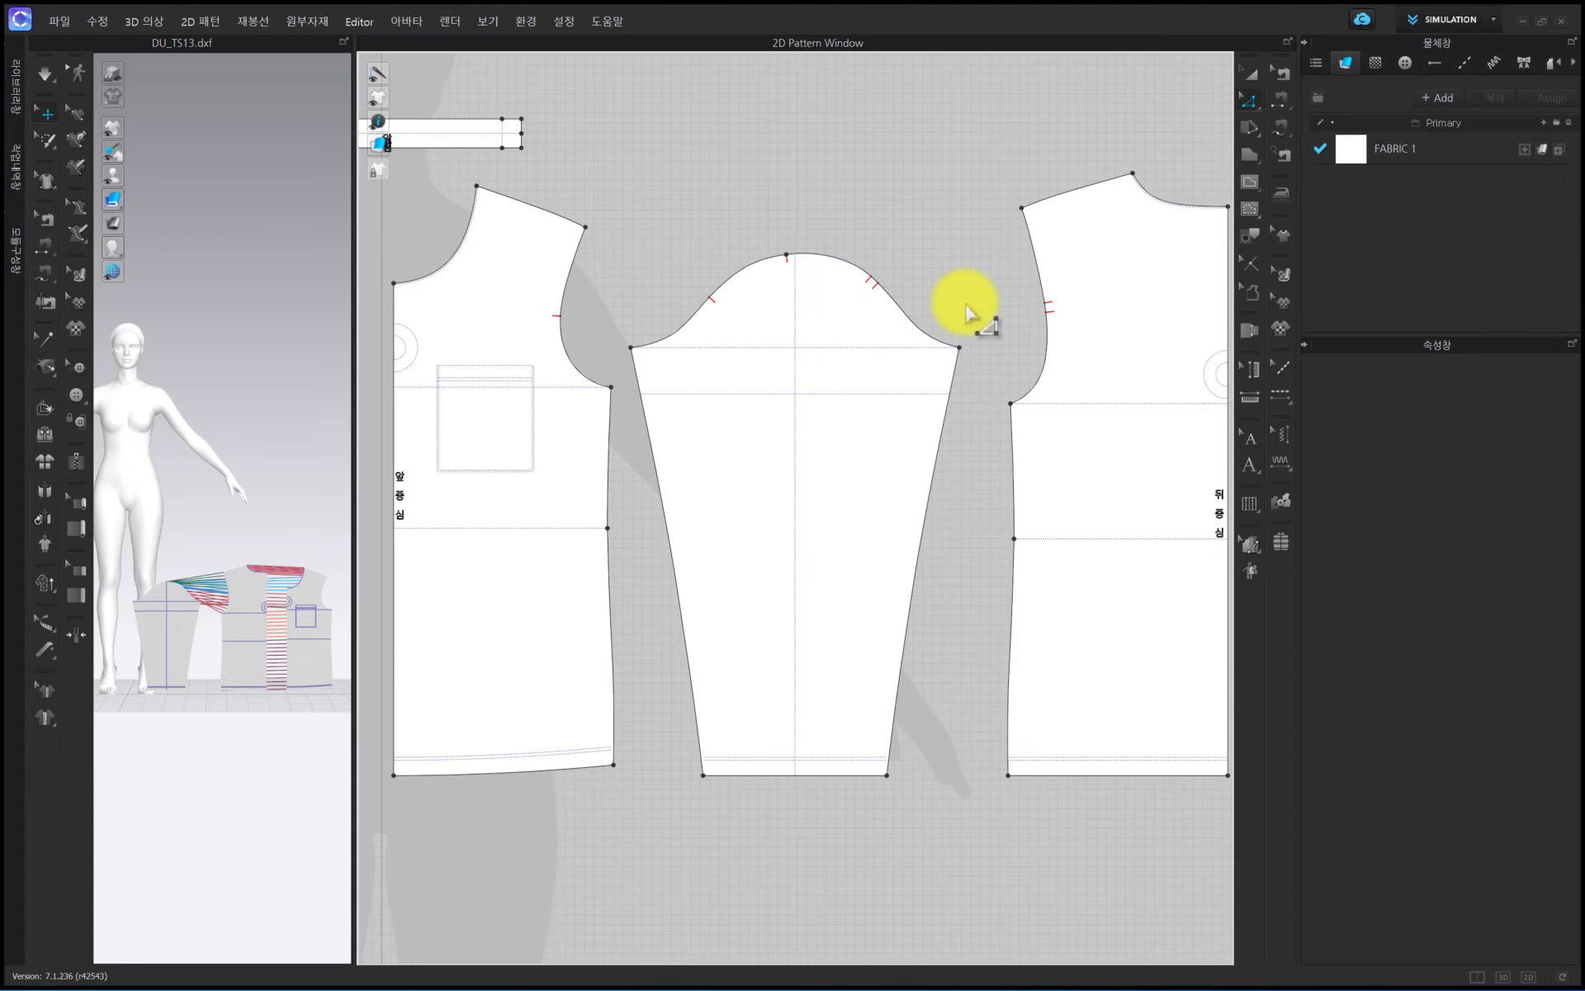
Duplicate the front, sleeve and back as symmetric patterns with sewing, and place the copies level with the originals beside the centre front
scroll(974, 330, "down", 2)
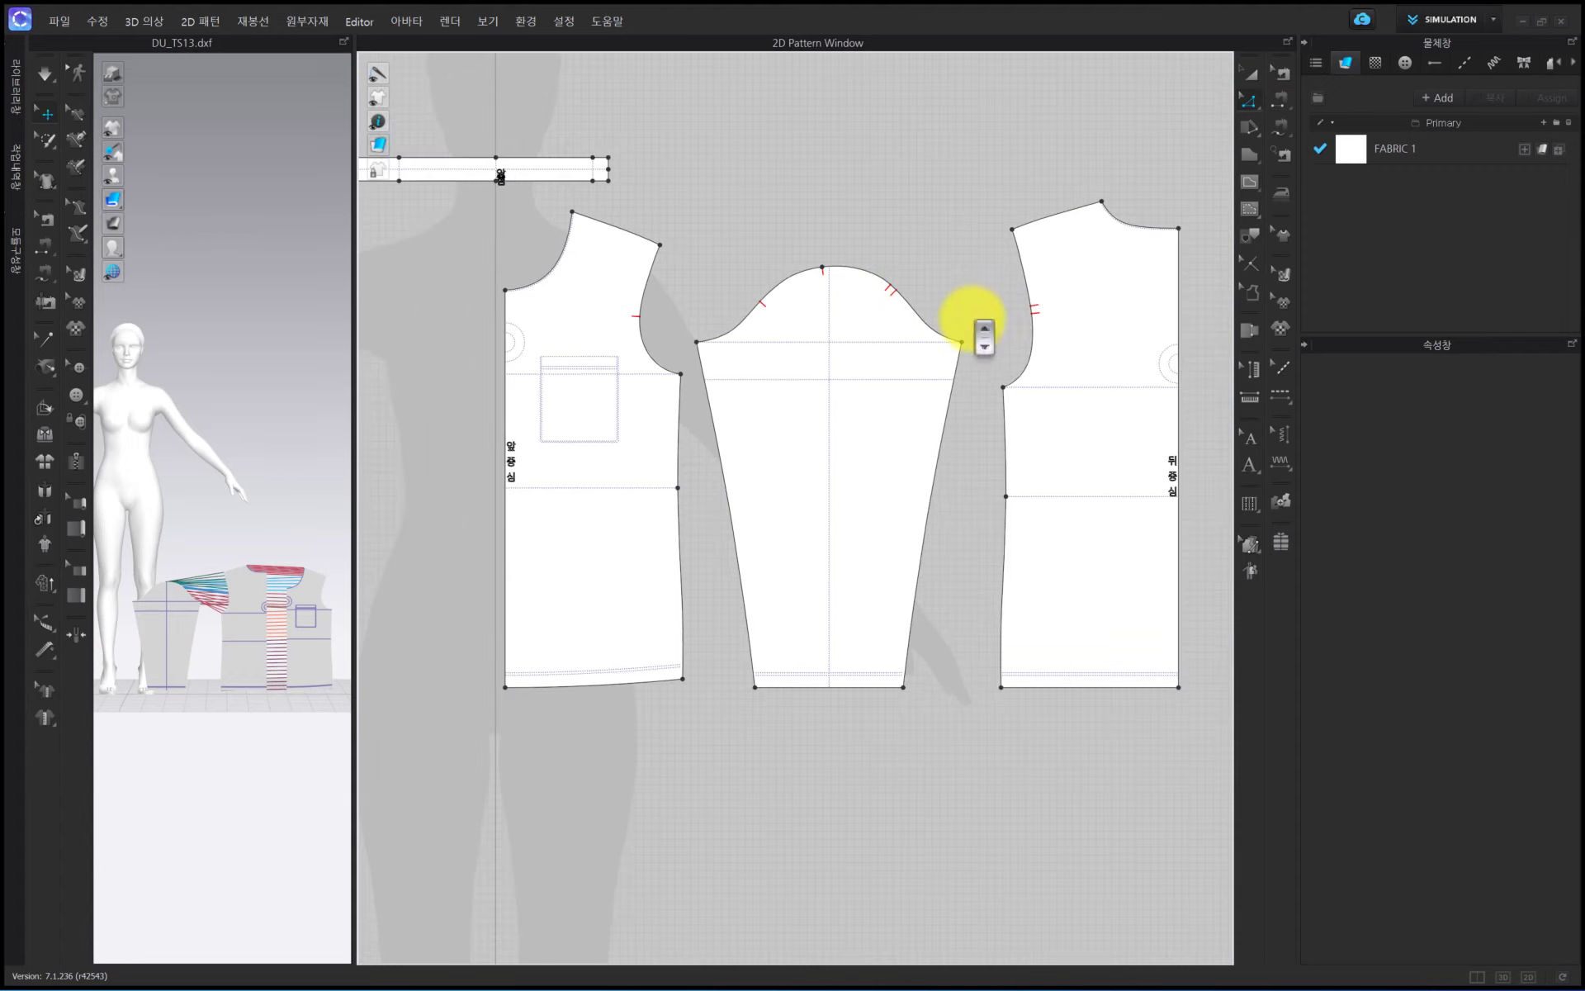
scroll(956, 352, "down", 1)
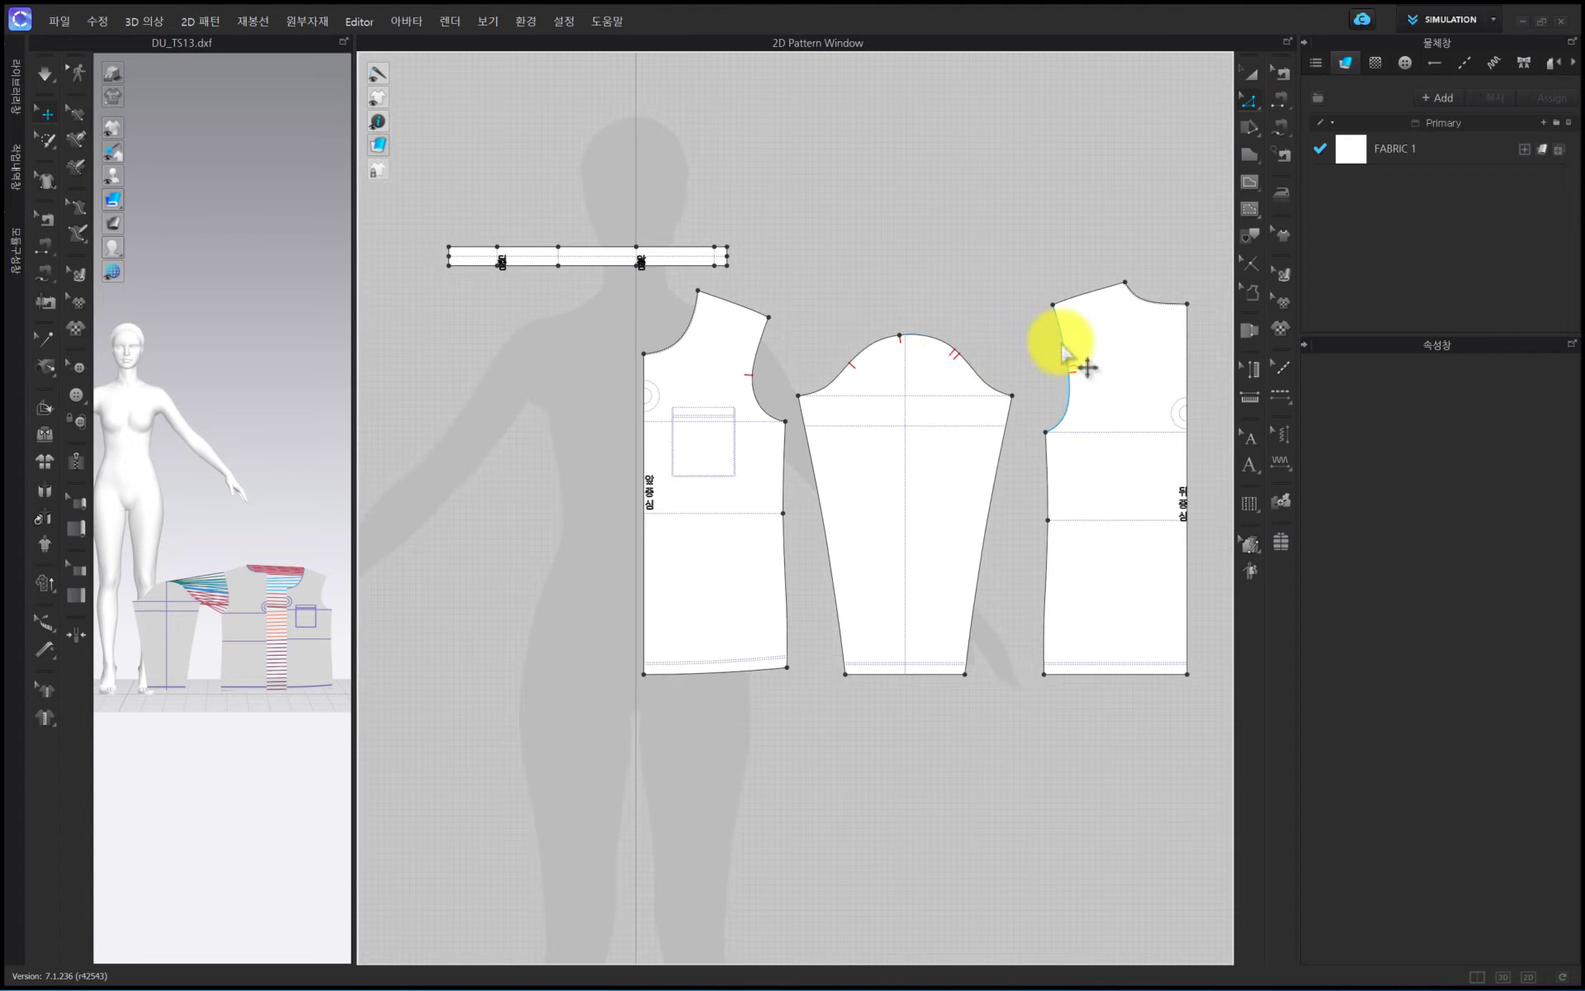
left_click(1249, 75)
left_click_drag(1199, 157, 628, 818)
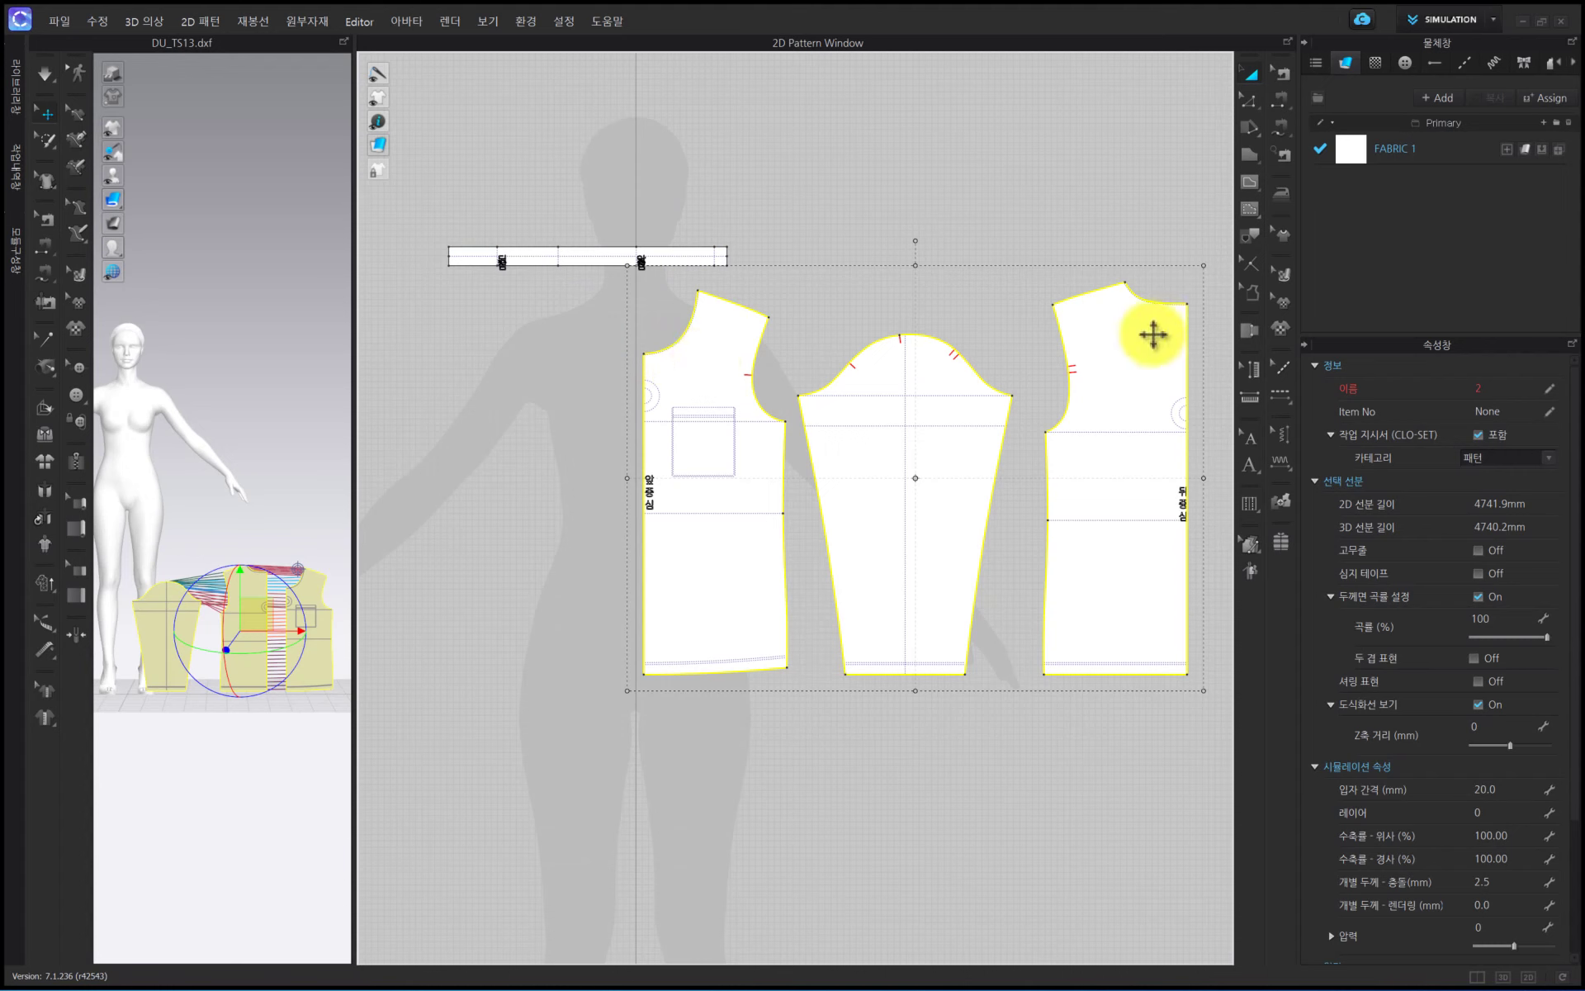
right_click(1150, 333)
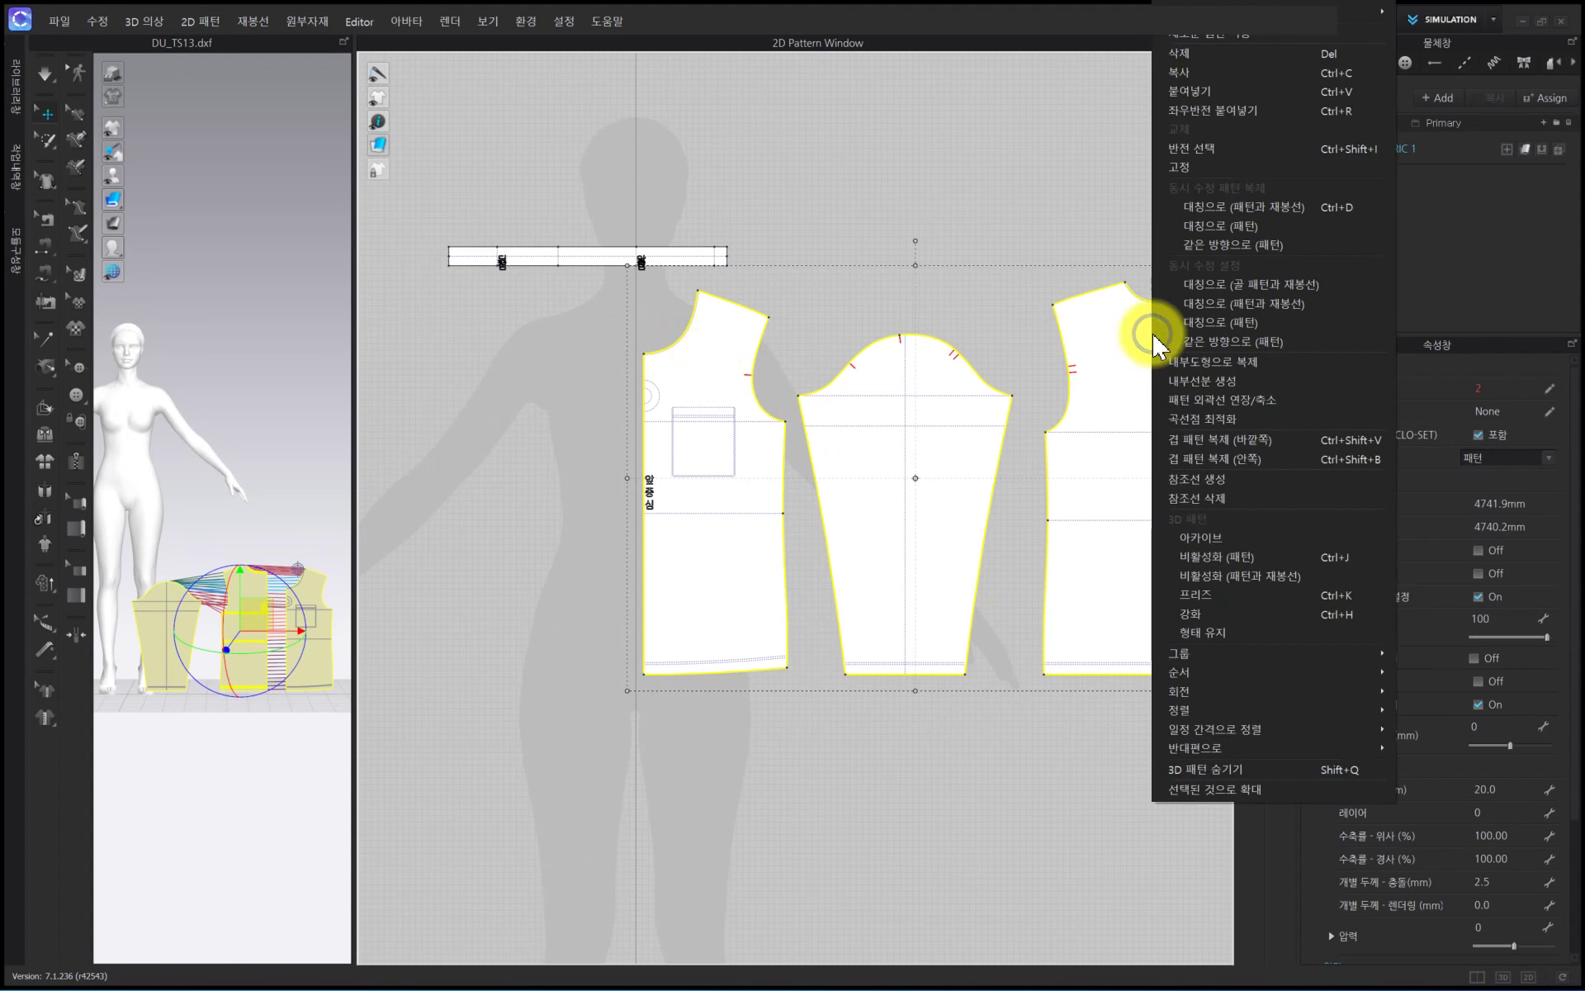
left_click(1224, 208)
scroll(710, 471, "down", 3)
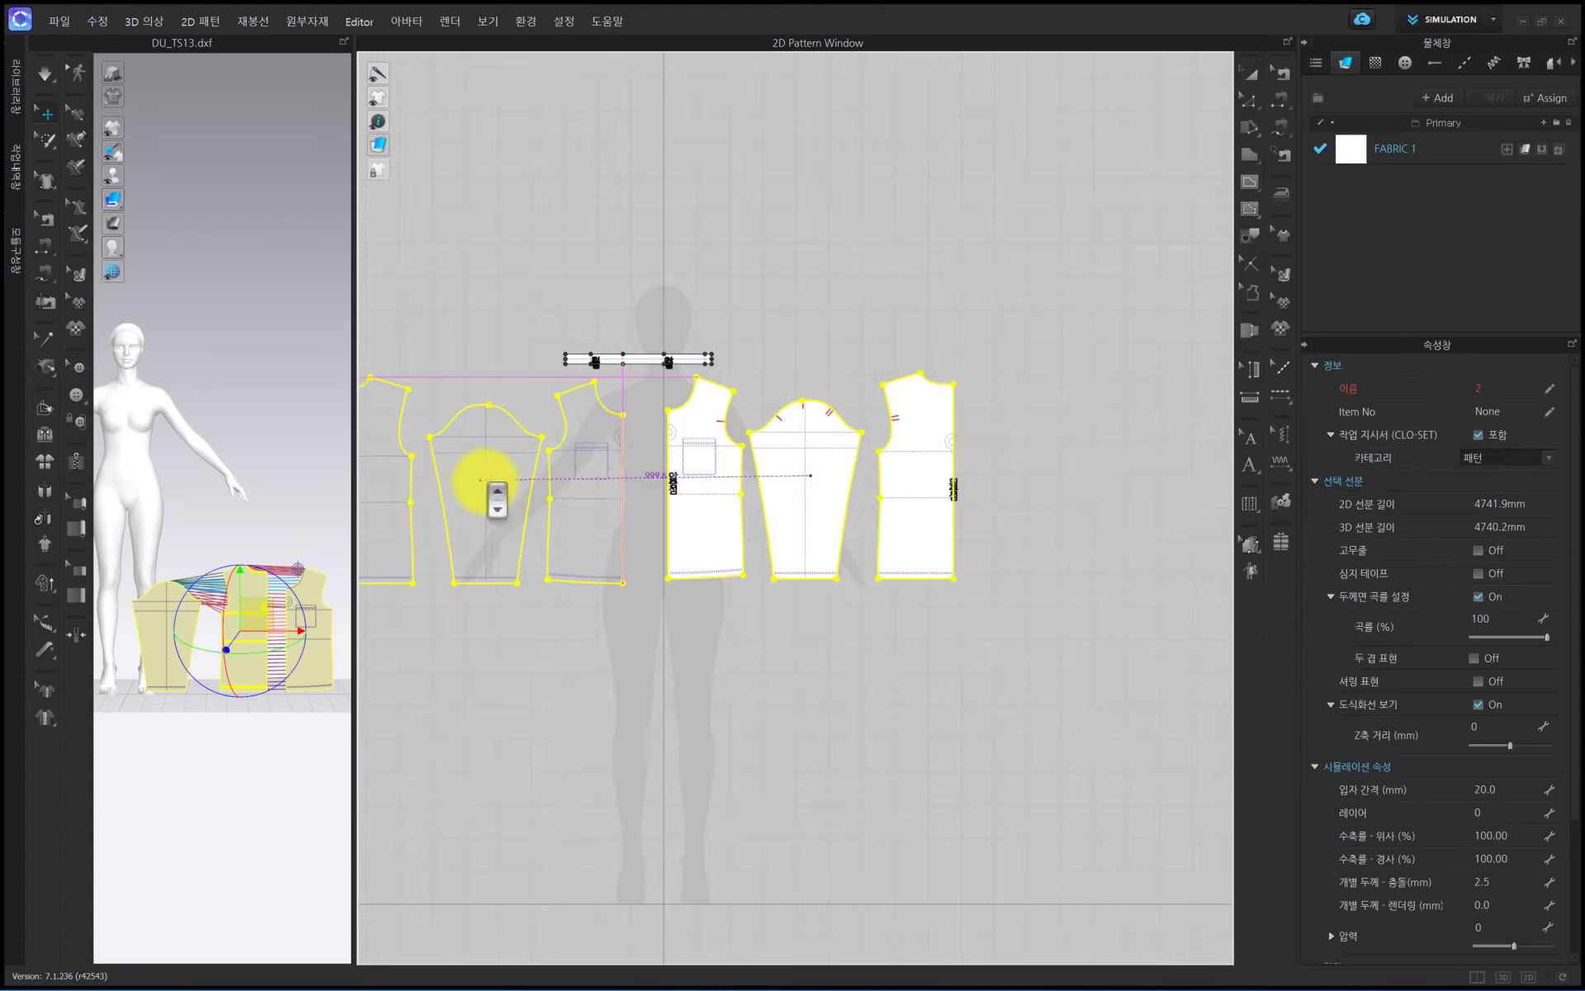
left_click(515, 479, "shift")
Move the mirrored back next to the original back and sew the two along the centre back edges
left_click(563, 681)
left_click_drag(425, 545, 1015, 530, "shift")
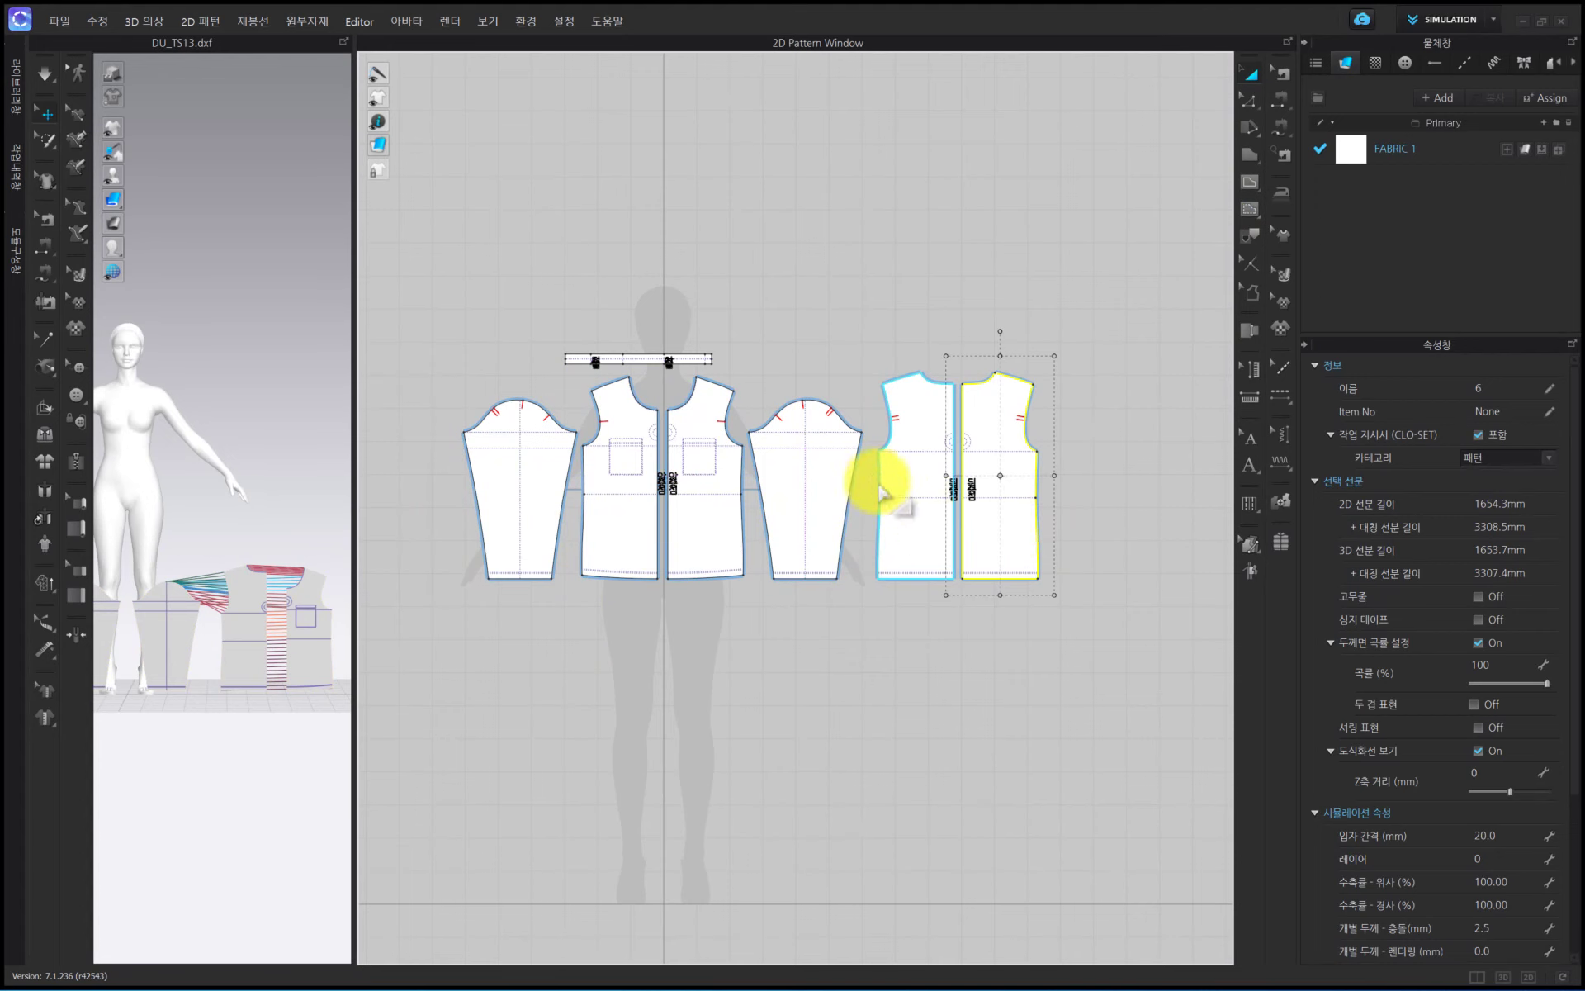
scroll(909, 463, "up", 3)
left_click(1281, 103)
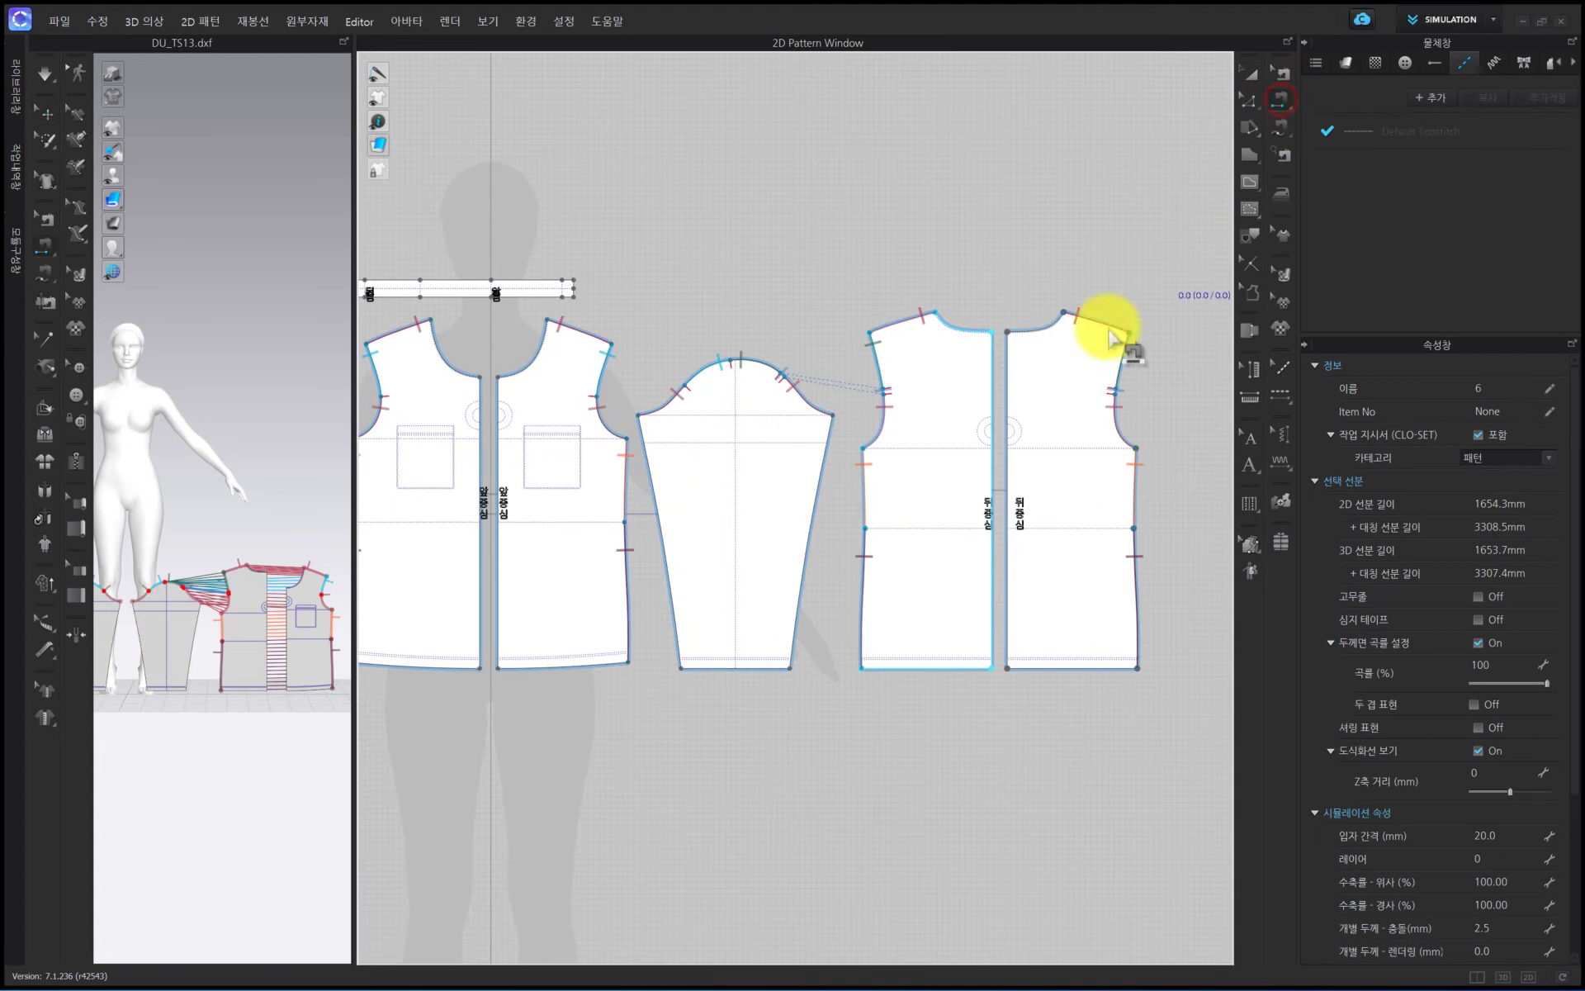
left_click(991, 364)
left_click(1006, 367)
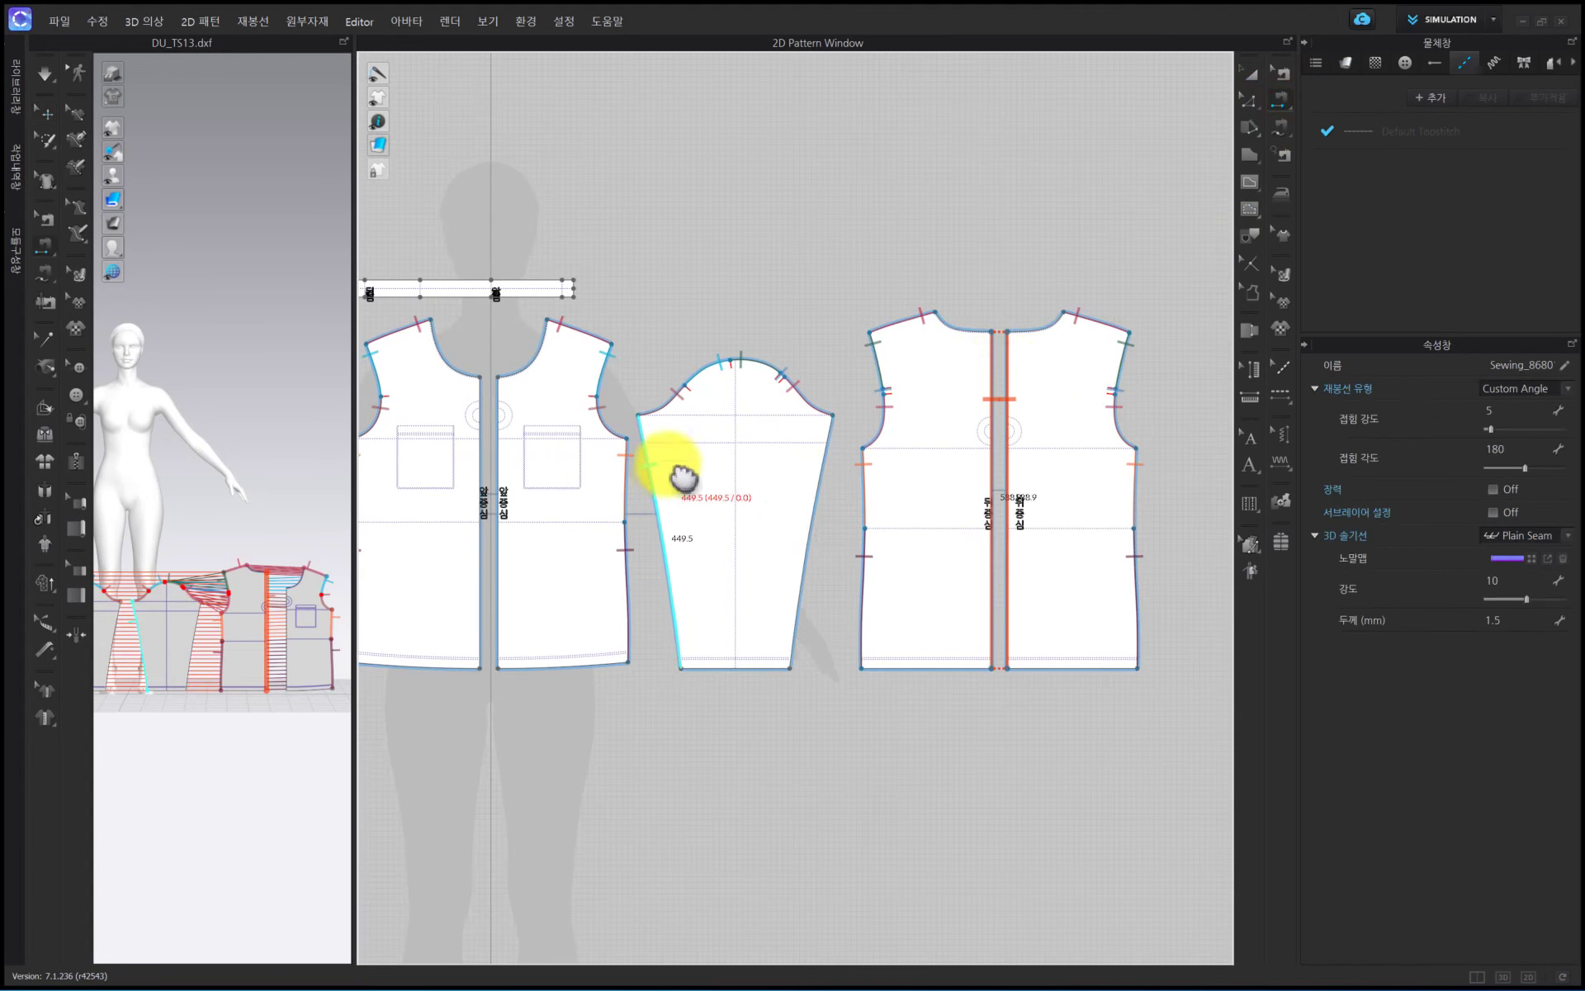
Sew the two front halves together along the centre front edges with segment sewing
right_click_drag(672, 470, 927, 424)
scroll(908, 388, "up", 2)
left_click(859, 376)
left_click(882, 363)
Sew the neckband's two lower-edge segments on either side of the centre front mark to the matching front necklines
scroll(885, 273, "up", 1)
scroll(886, 284, "up", 2)
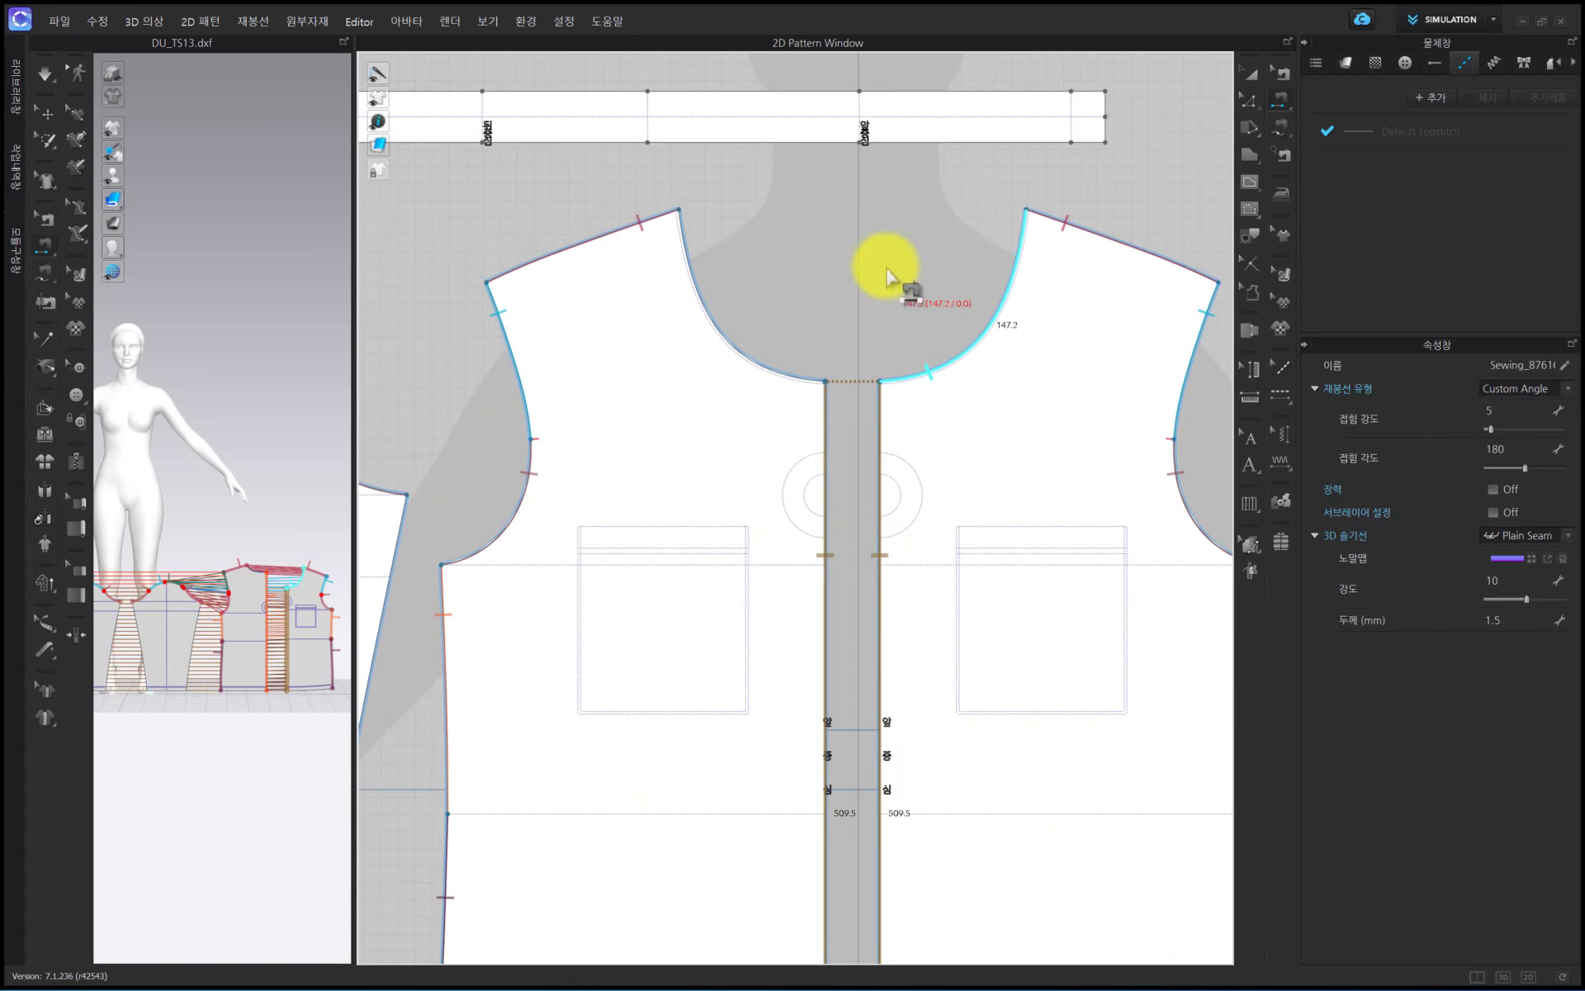
right_click_drag(885, 283, 913, 429)
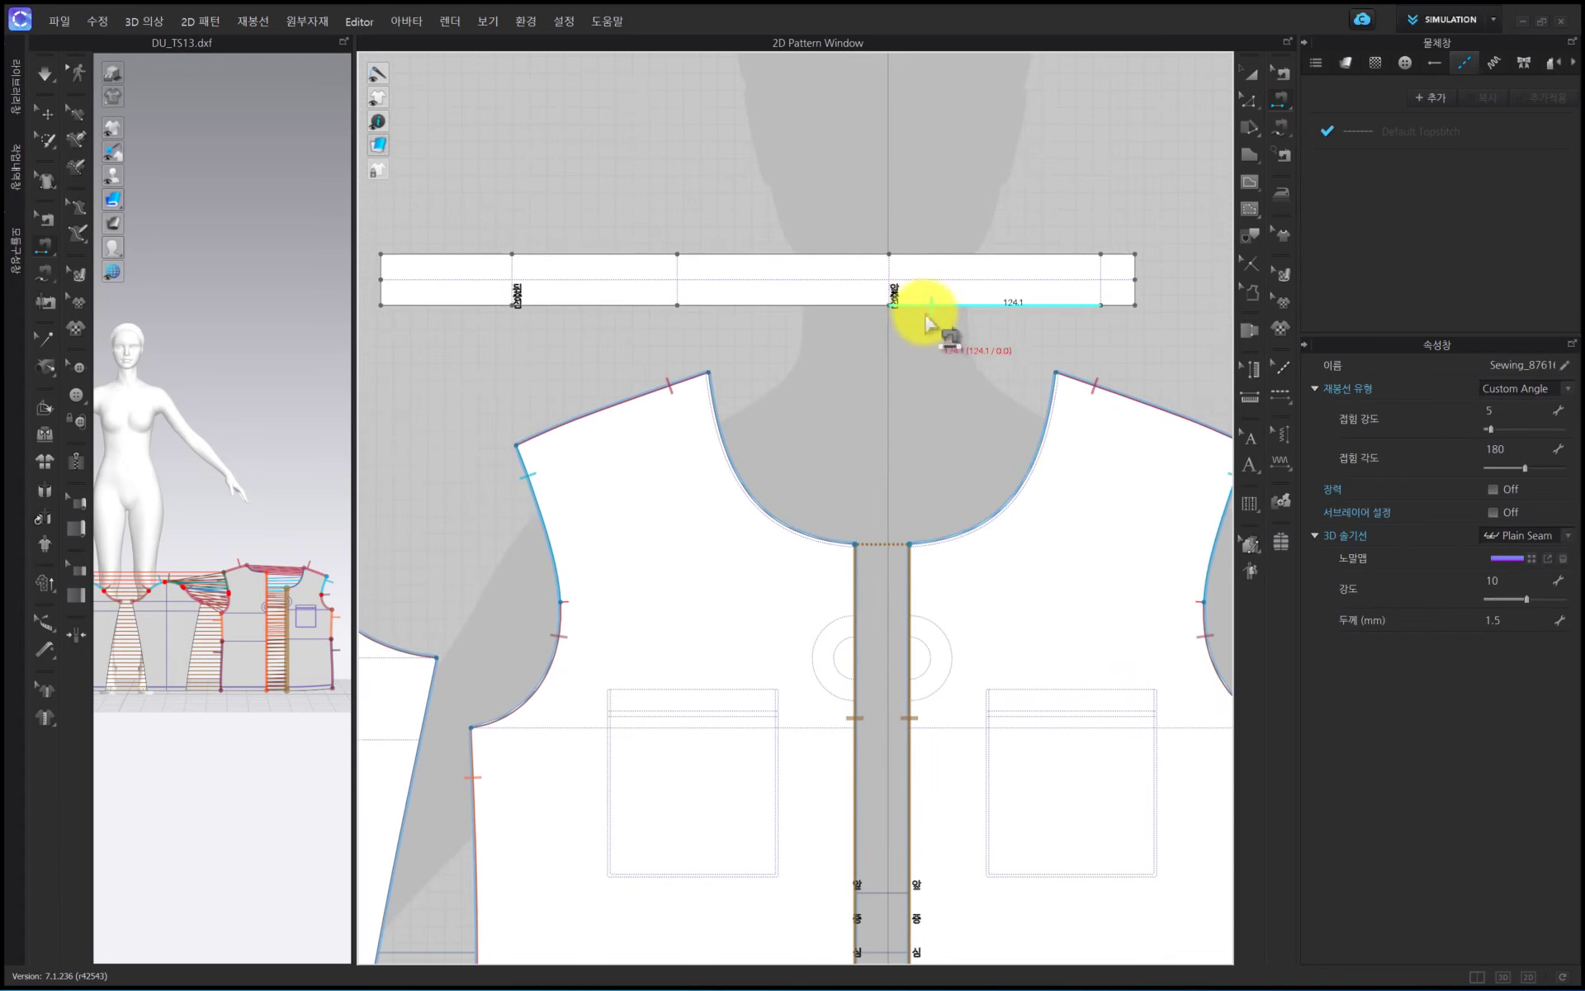
left_click(932, 542)
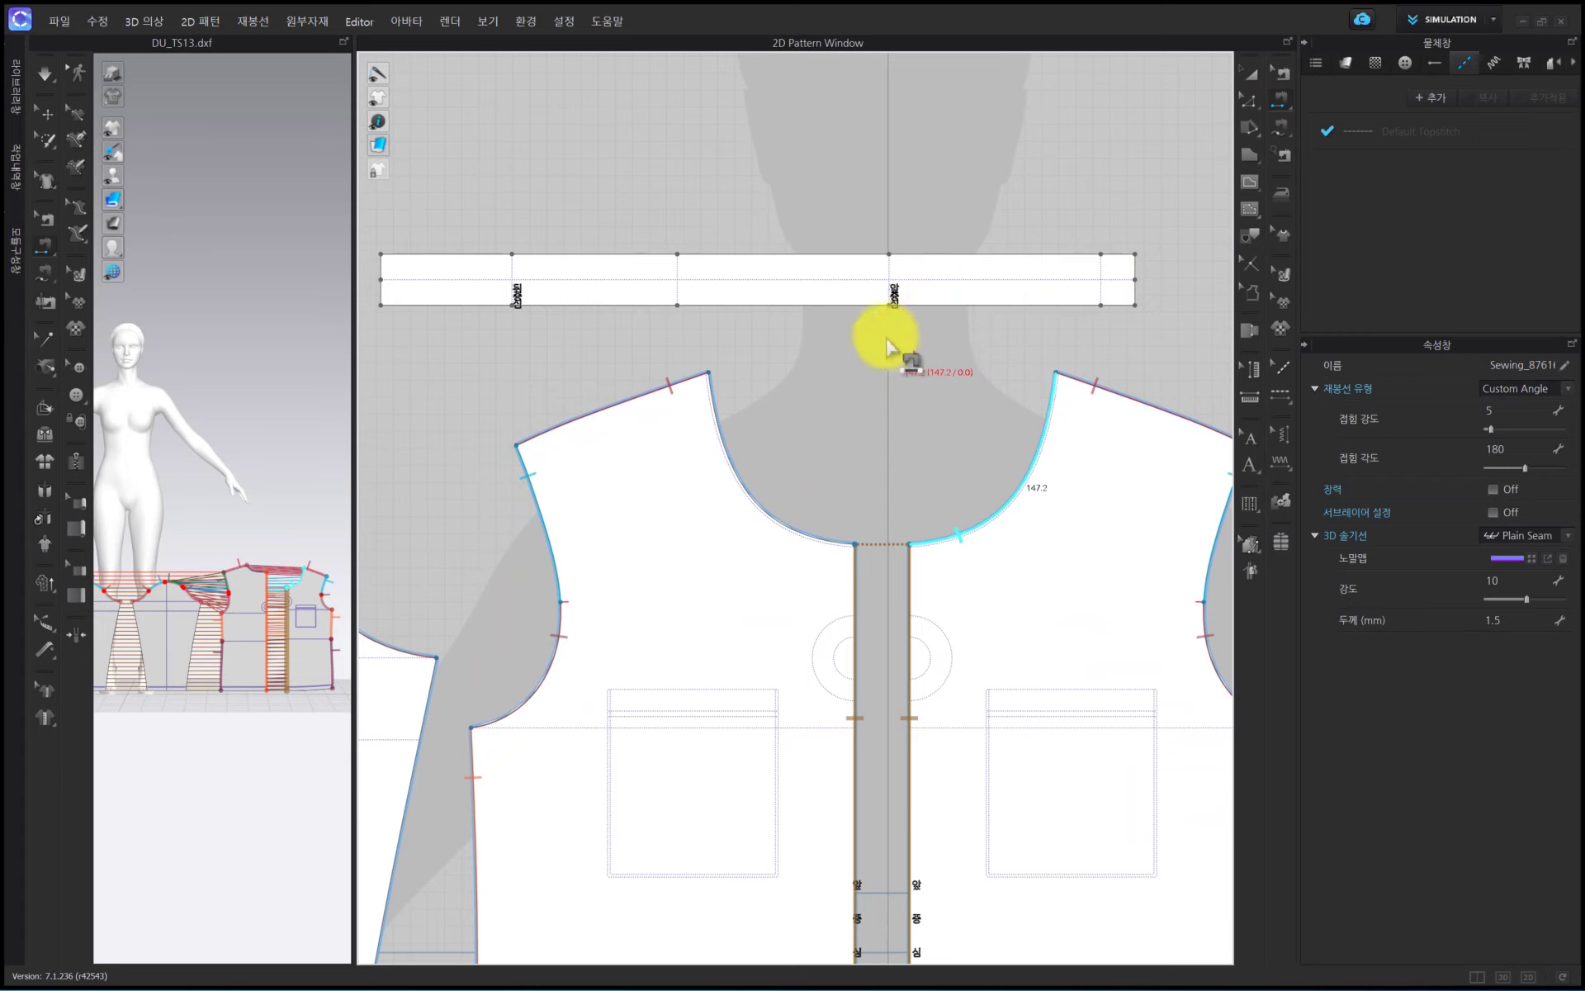
left_click(1249, 100)
scroll(919, 669, "down", 1)
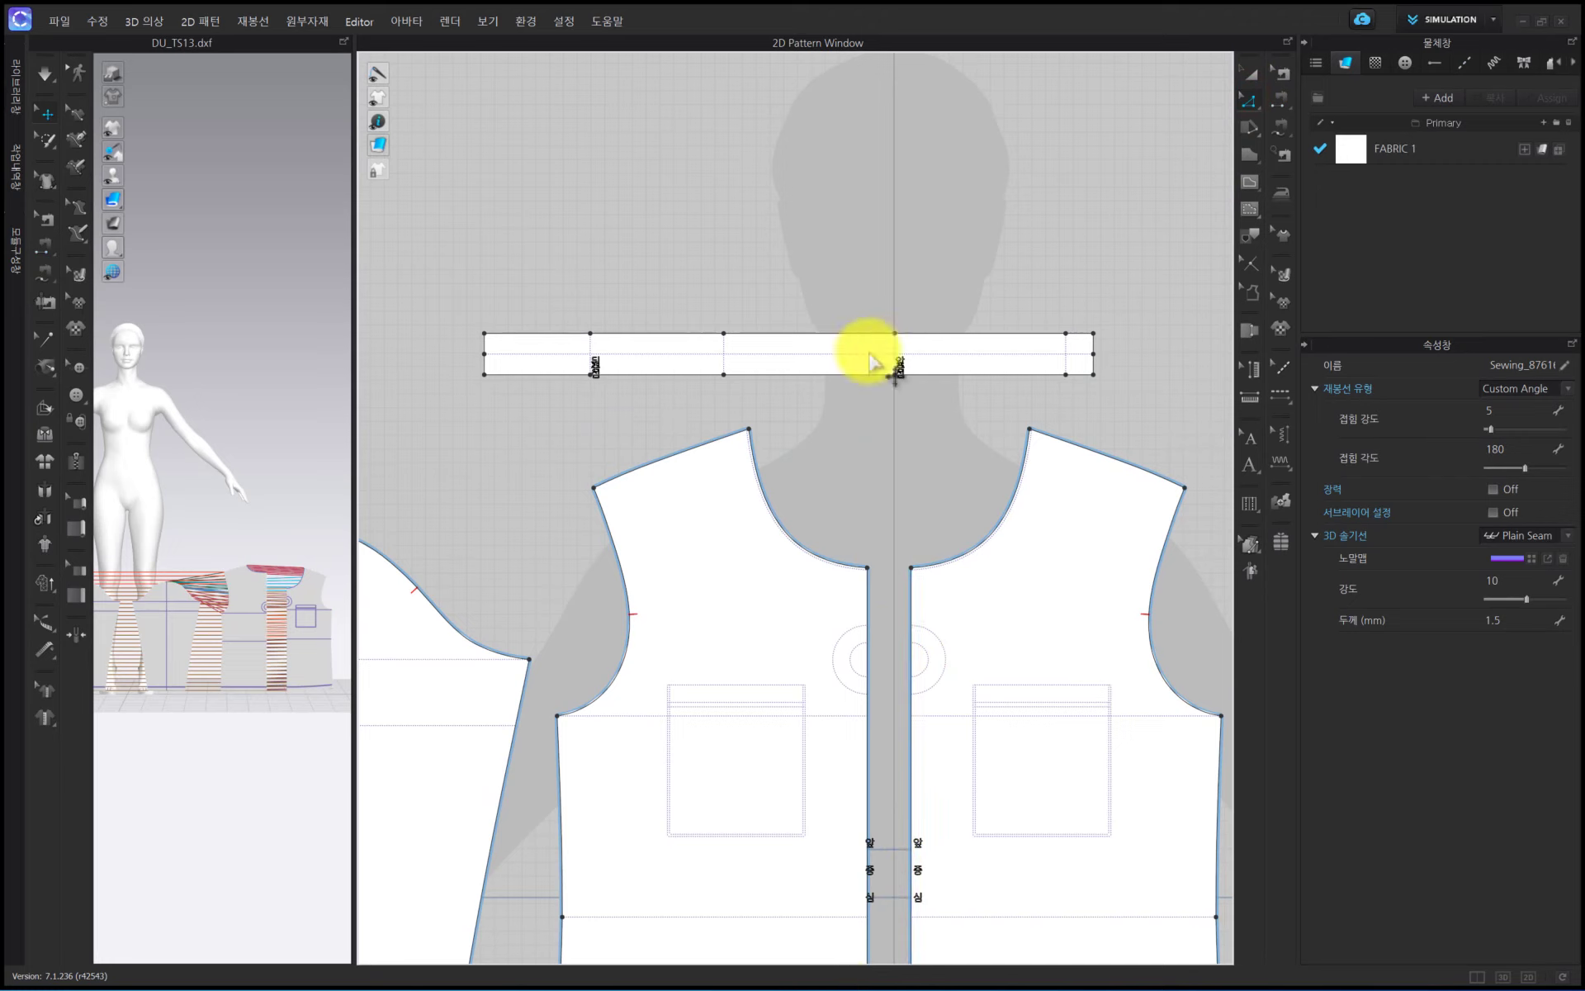
left_click(1279, 100)
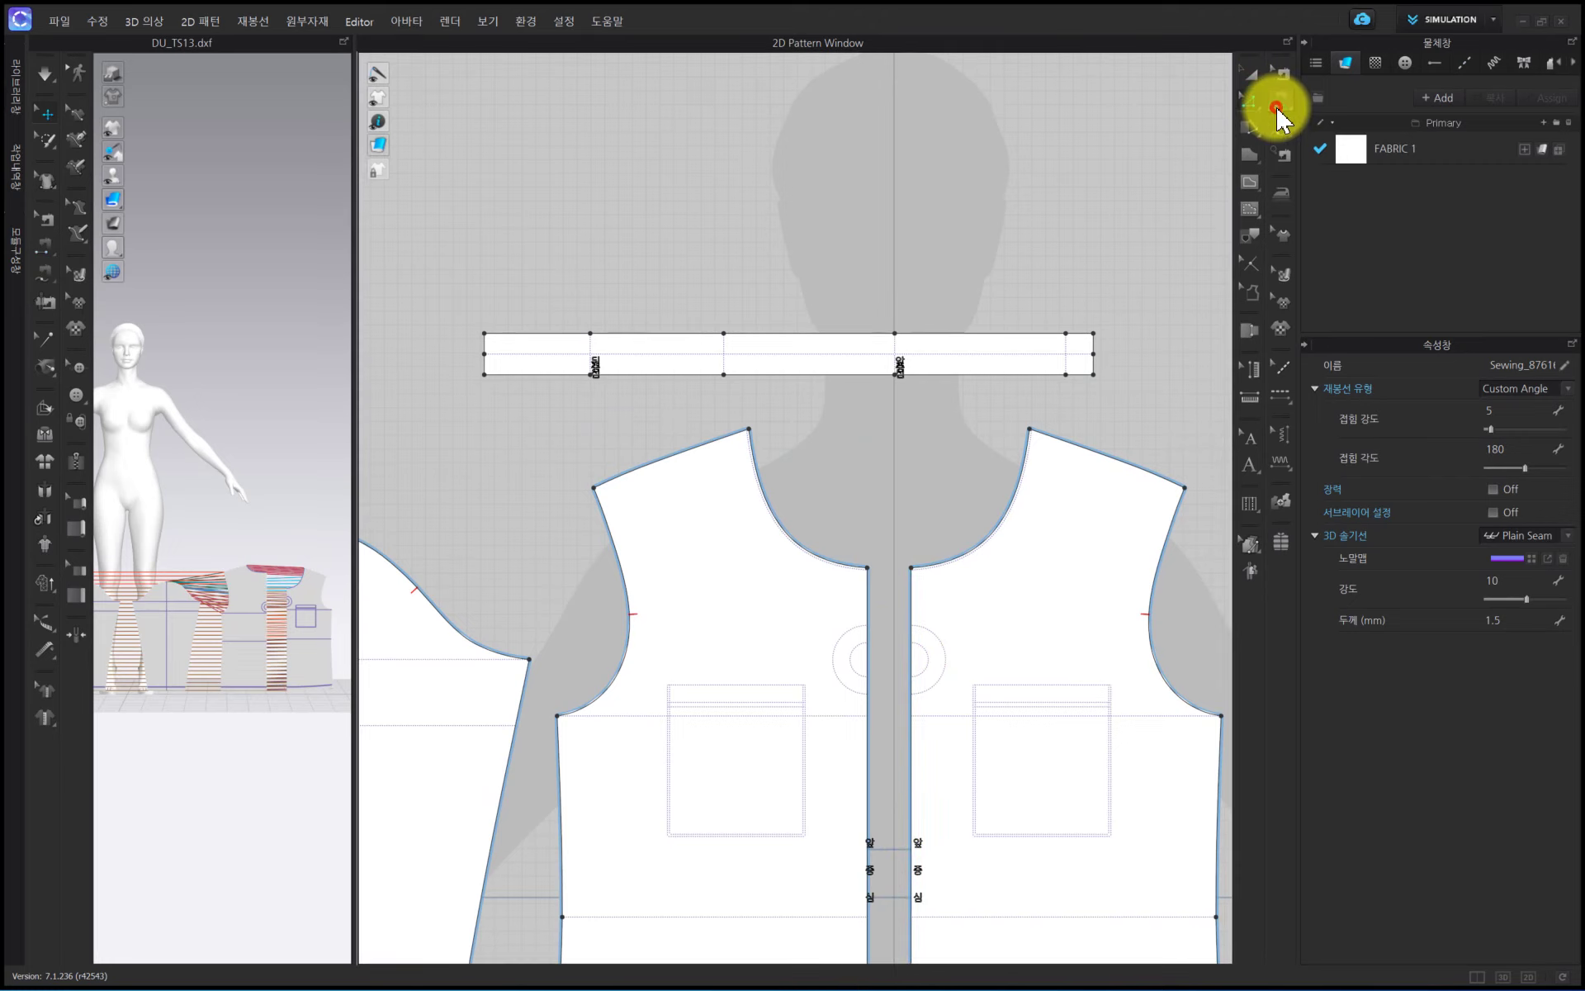
left_click(918, 380)
left_click(928, 568)
left_click(872, 380)
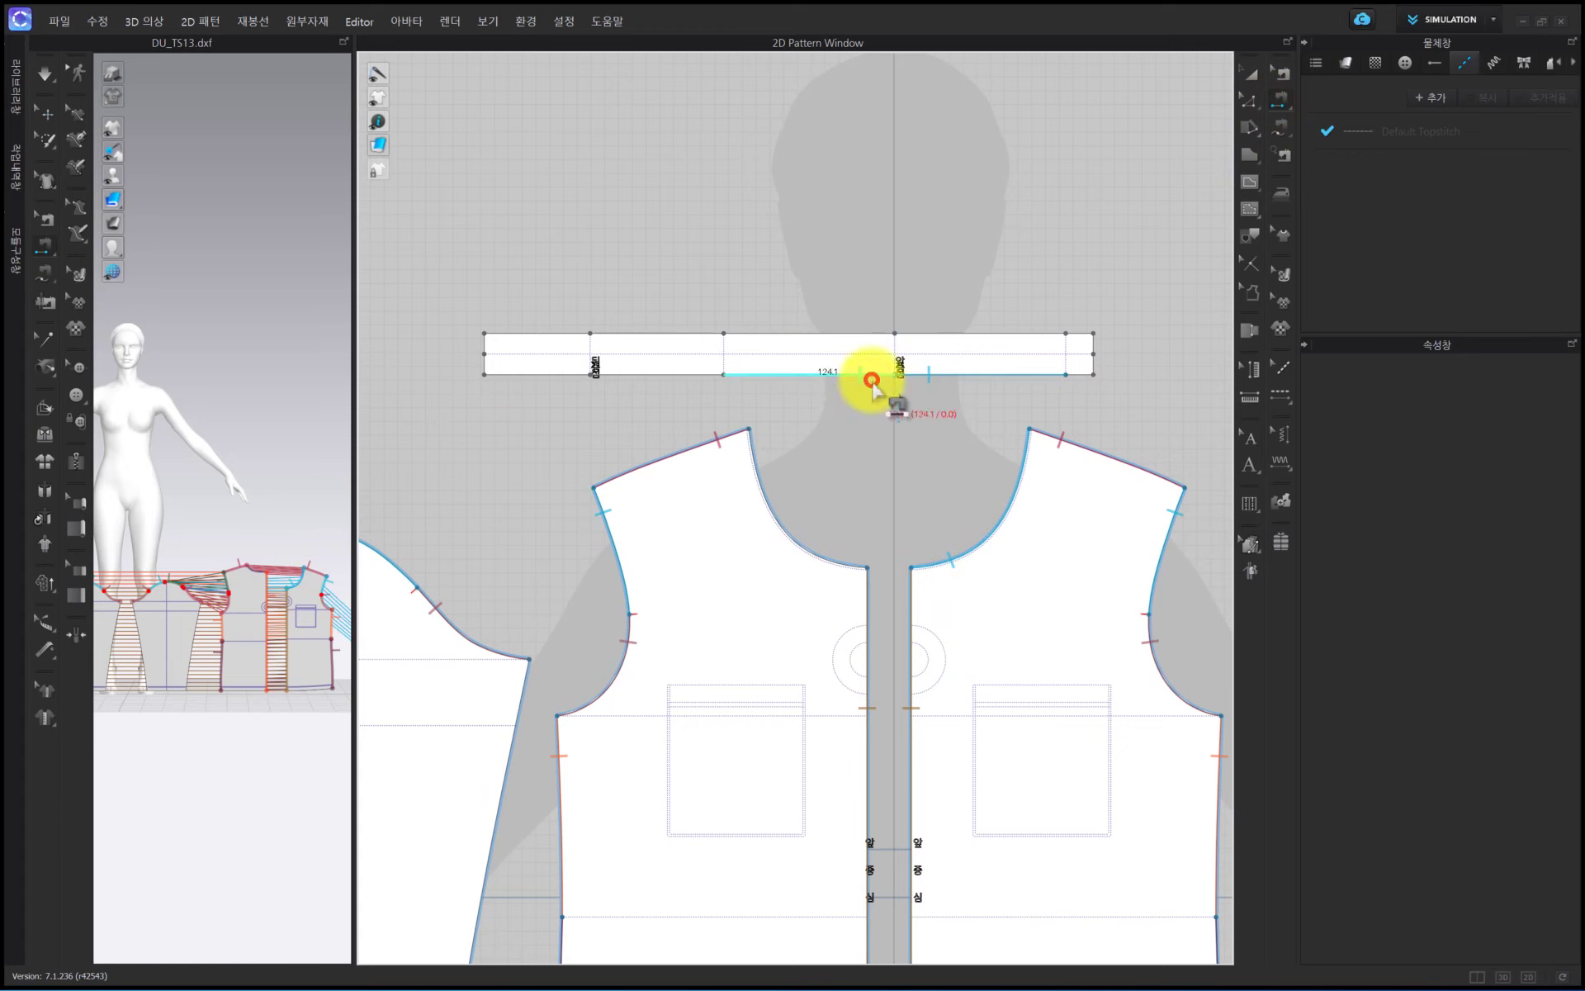
left_click(847, 554)
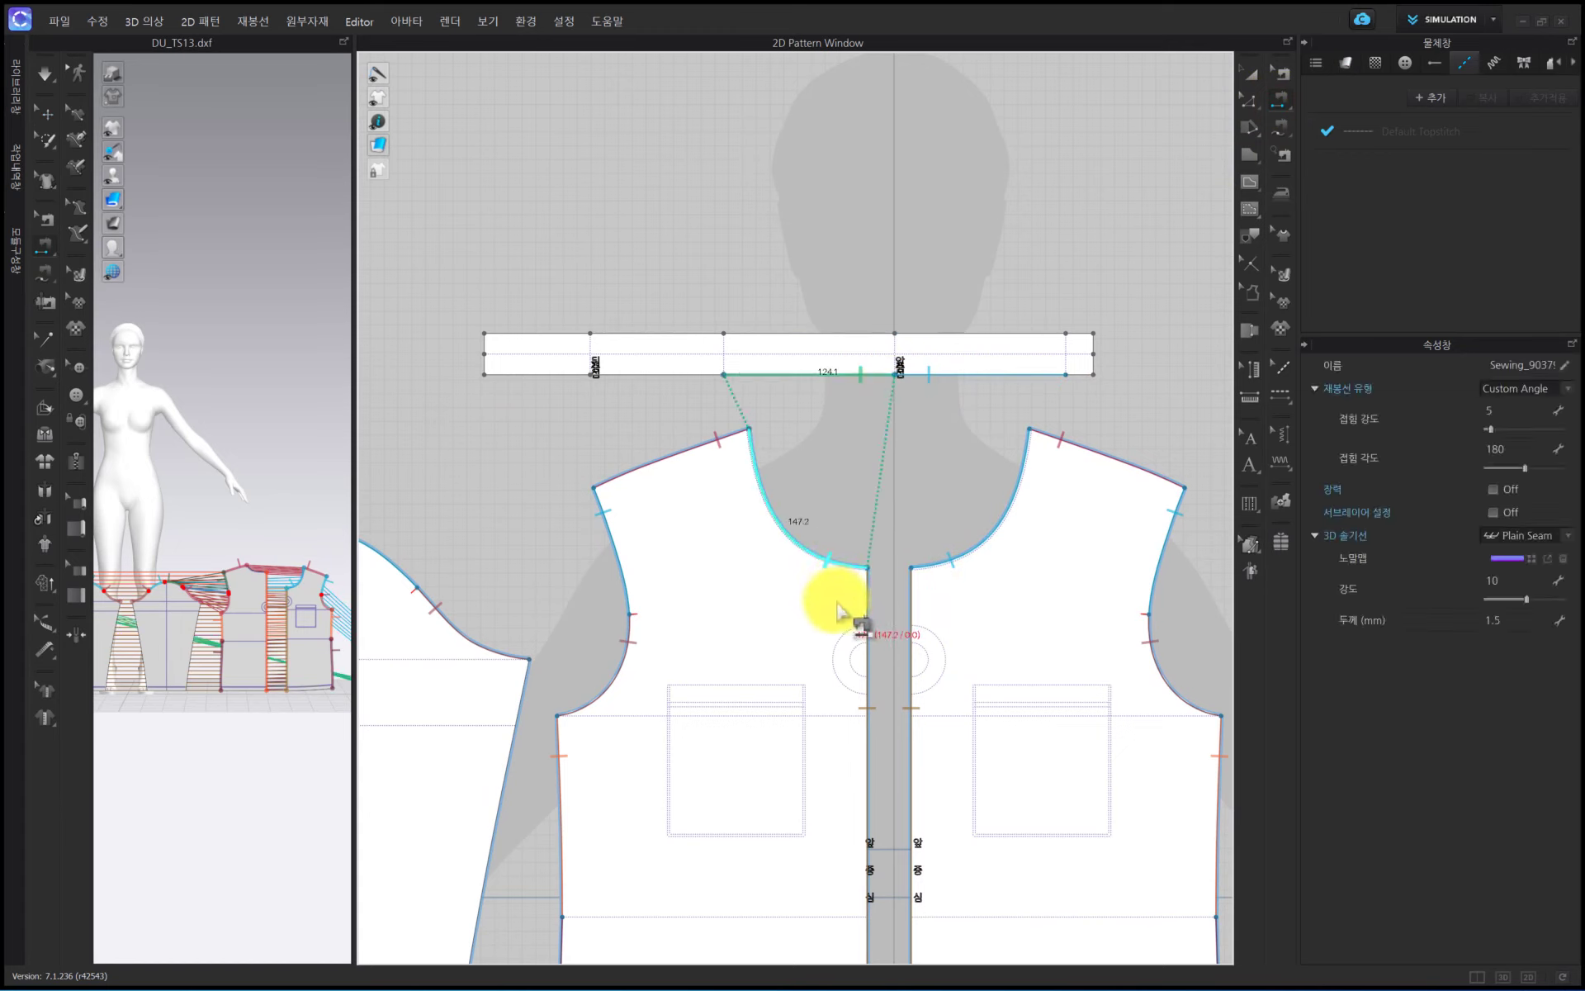
left_click(974, 333)
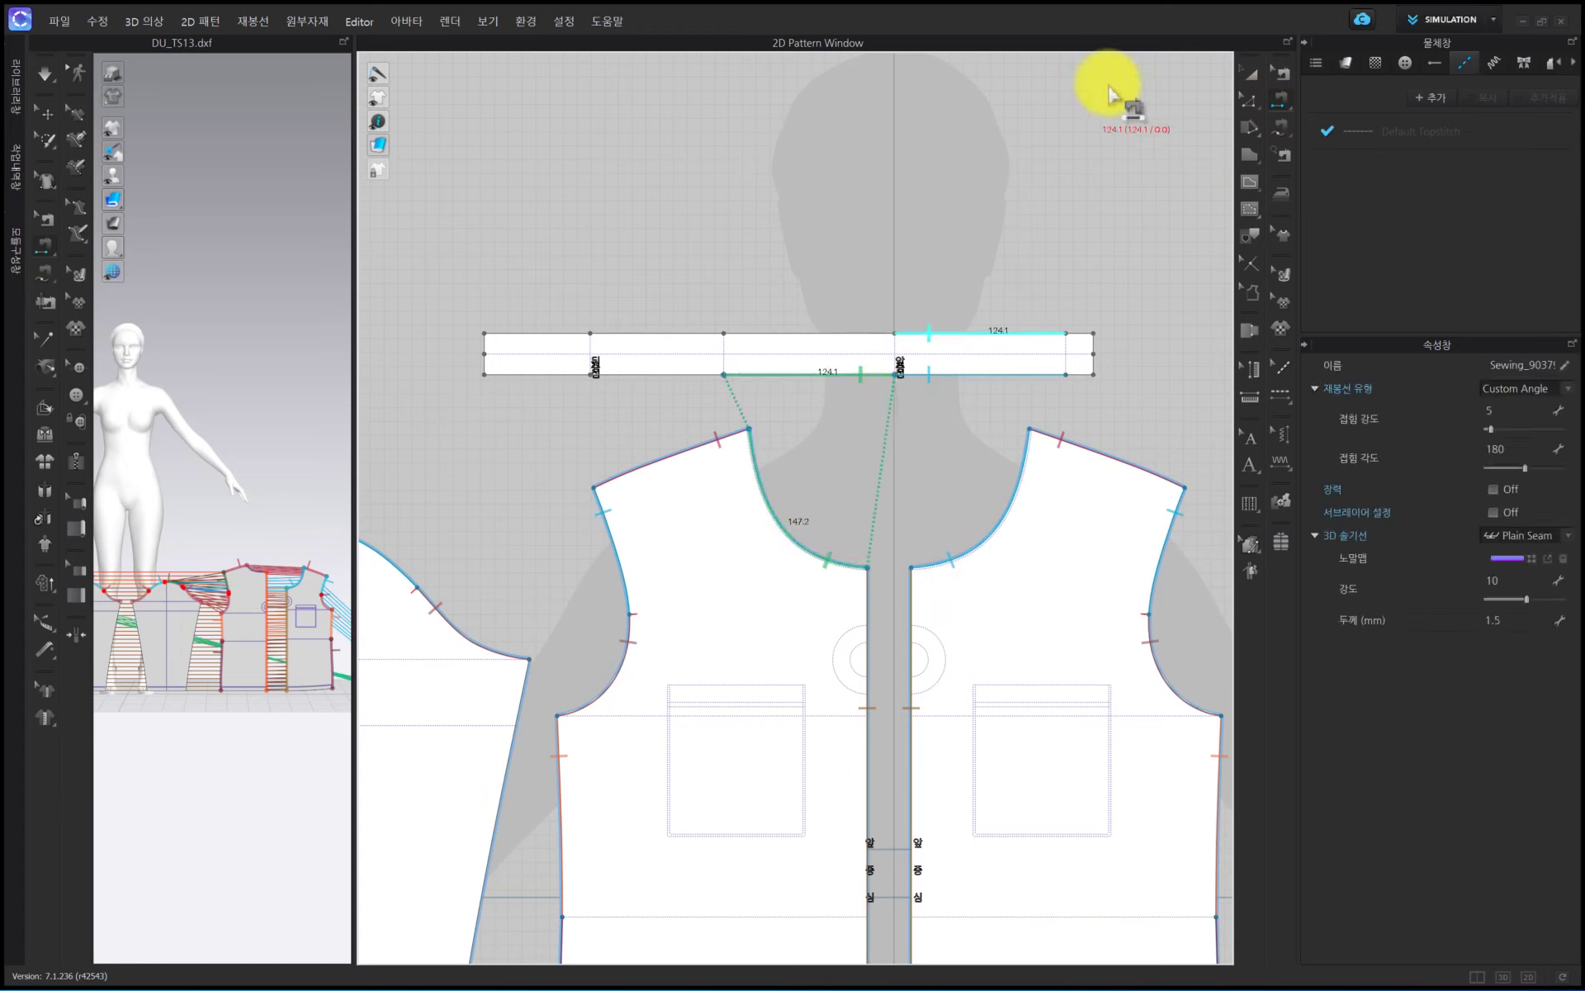
Move the neckband piece above the necklines of the two back pieces
left_click(1248, 74)
scroll(805, 561, "down", 6)
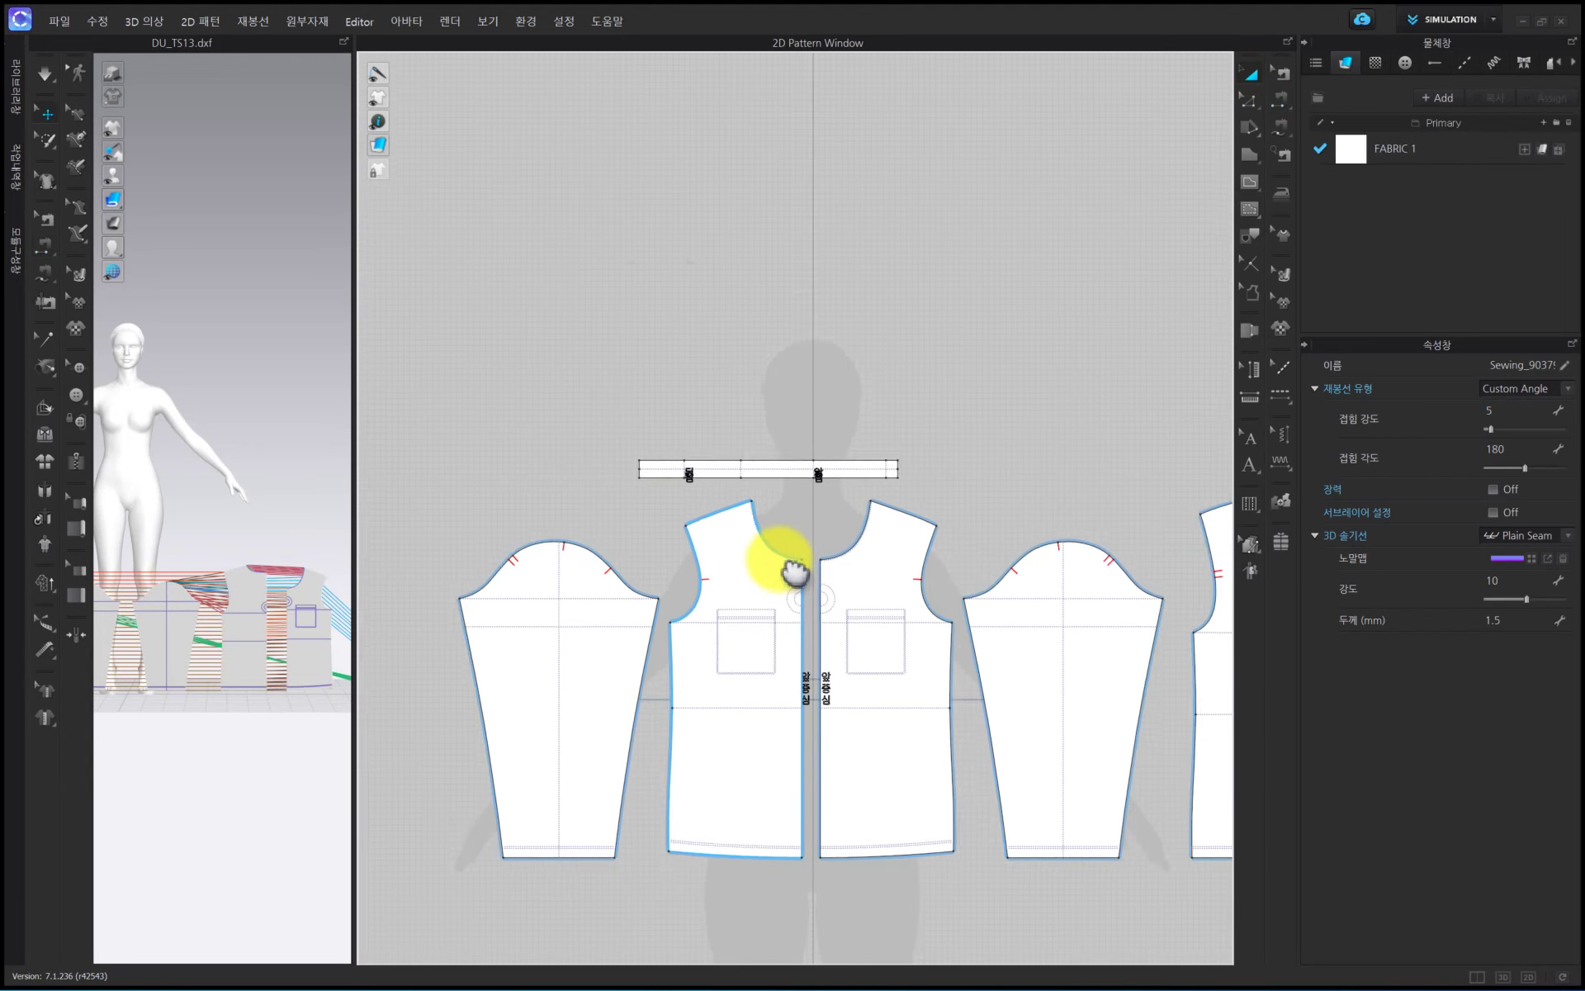
right_click_drag(795, 570, 588, 471)
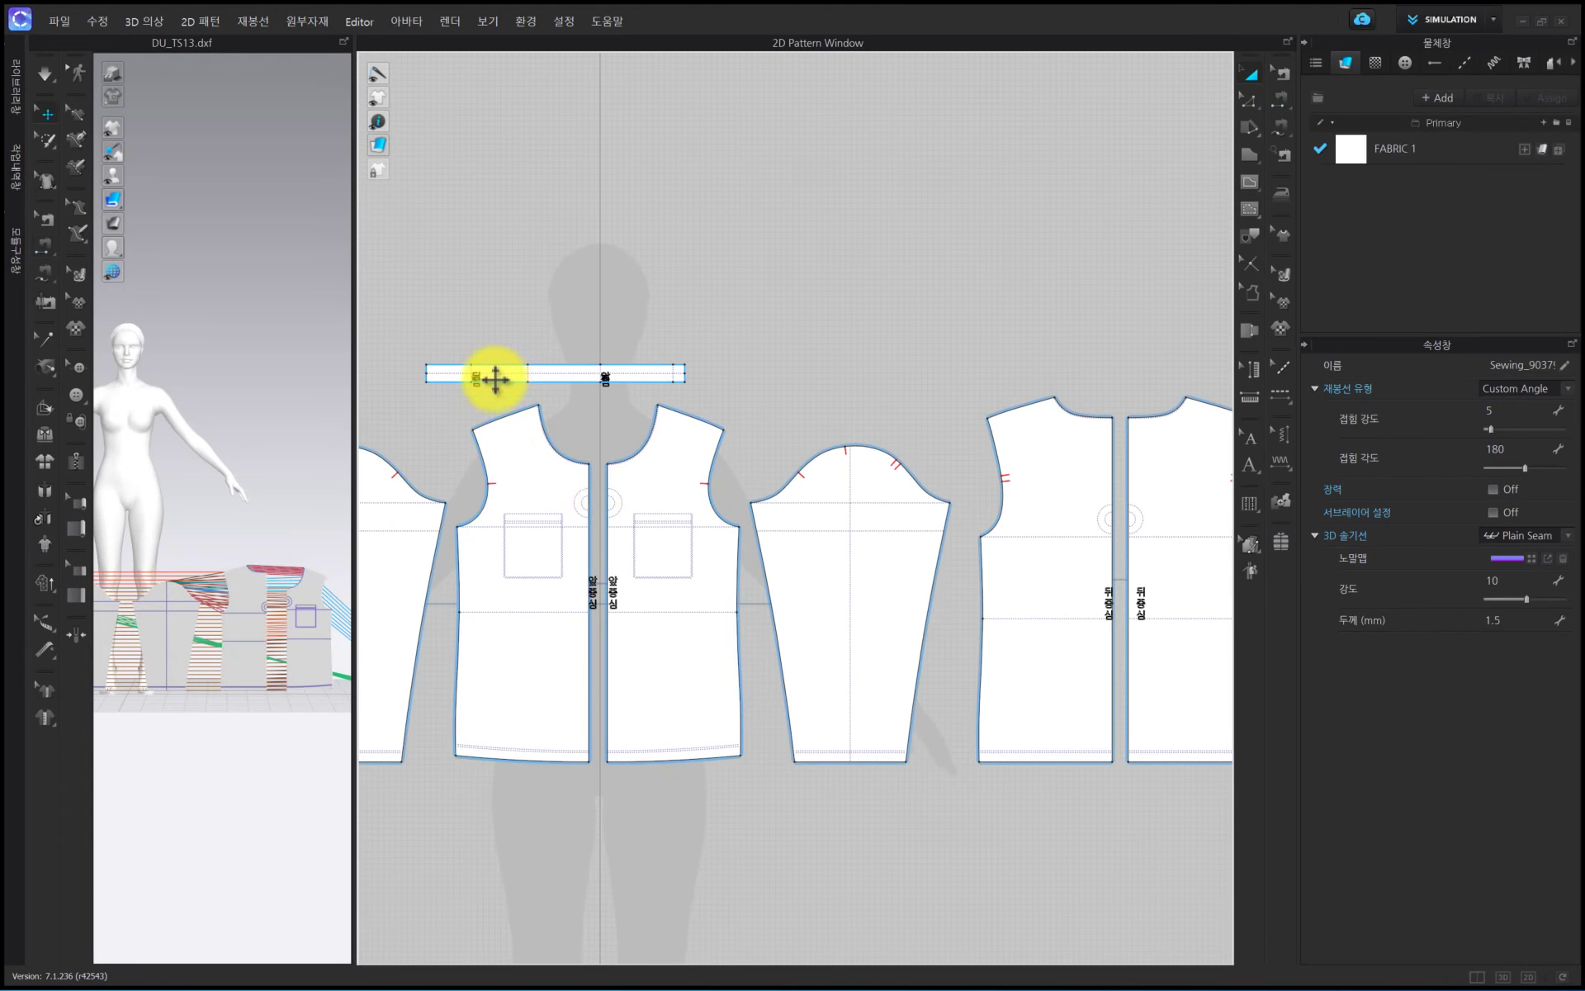
left_click_drag(495, 379, 1134, 365)
scroll(1116, 472, "up", 3)
right_click_drag(1116, 471, 839, 365)
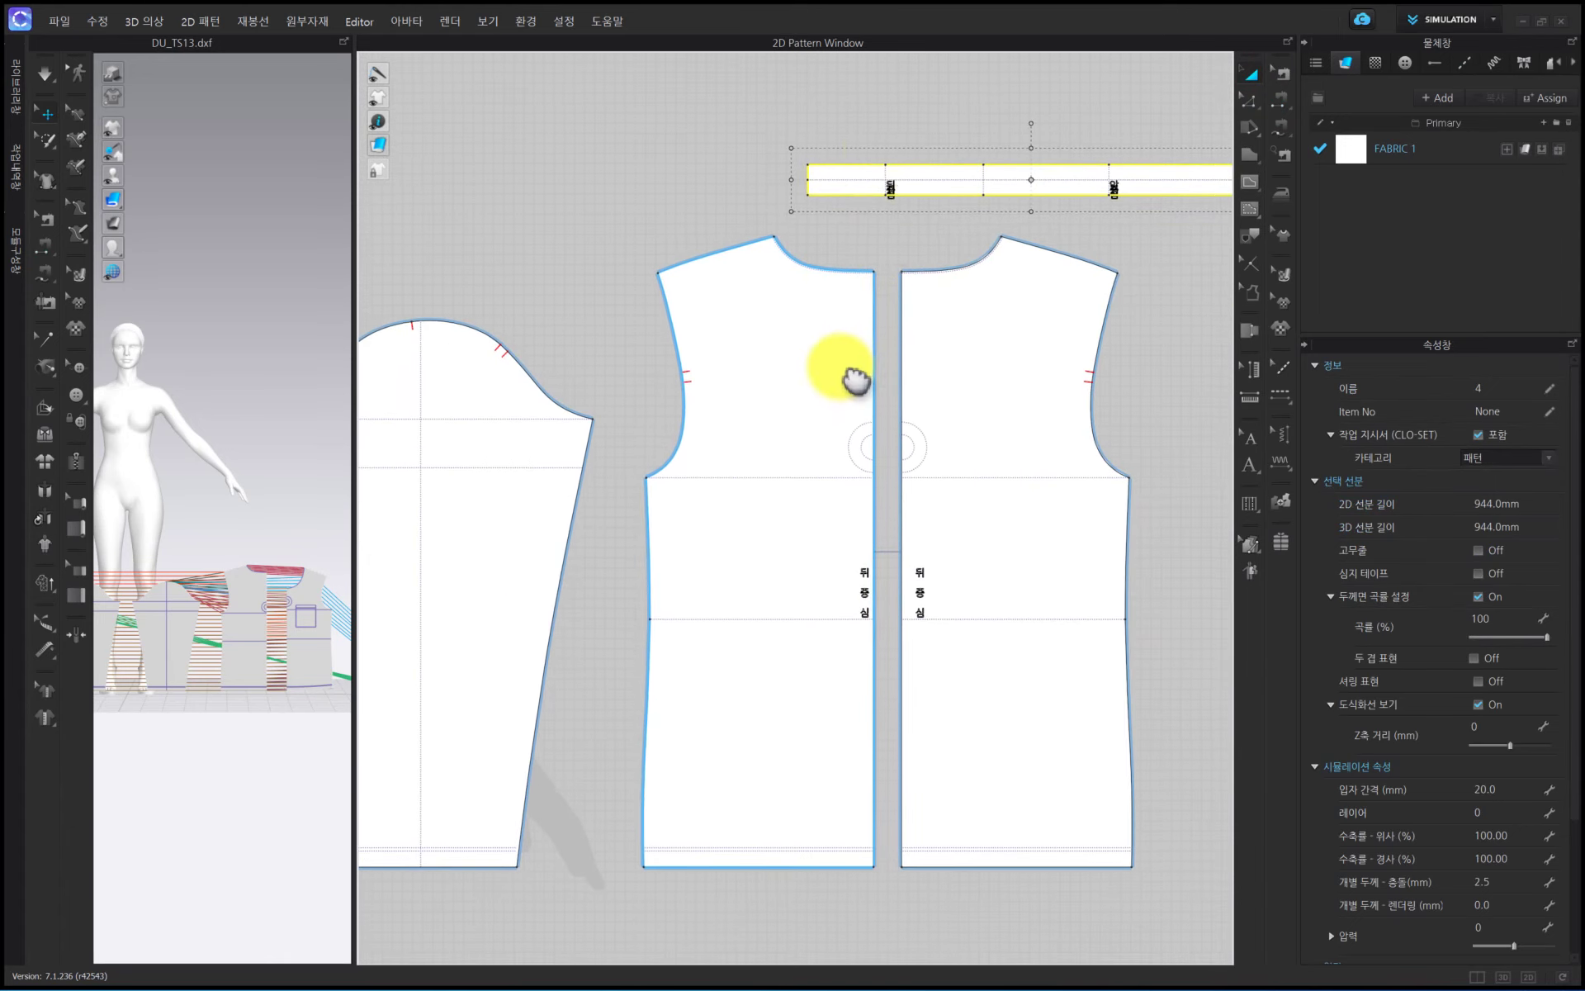
scroll(931, 216, "up", 2)
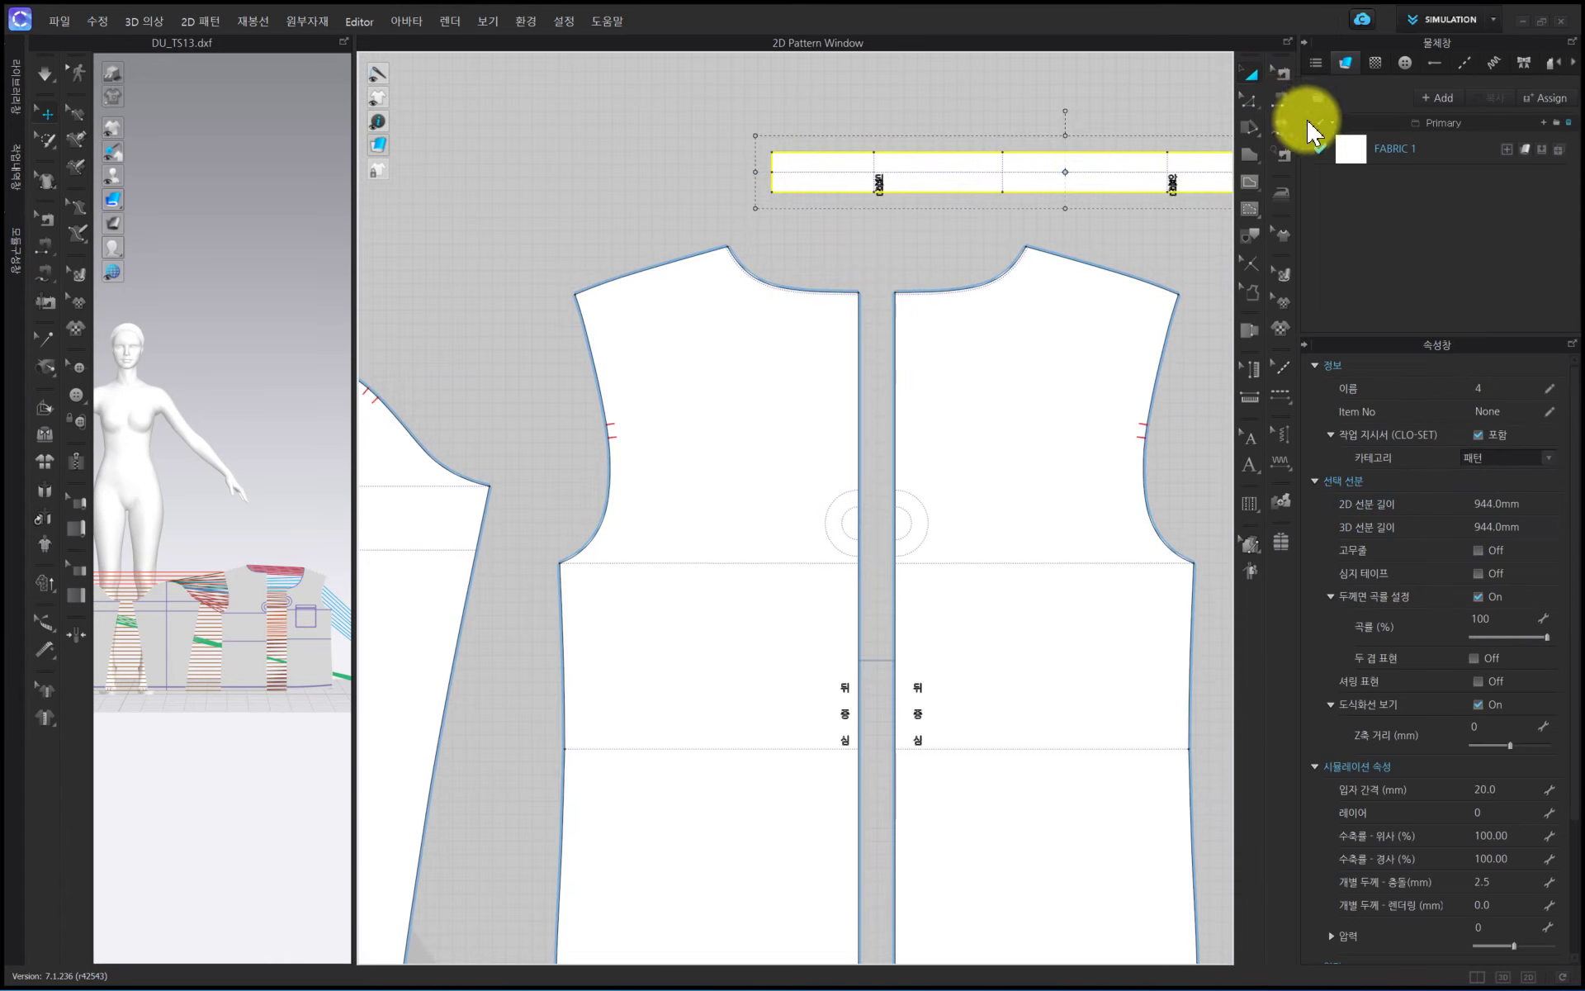
Sew the neckband's lower-edge segment between the centre back mark and the shoulder point to the mirrored back's neckline
left_click(1280, 100)
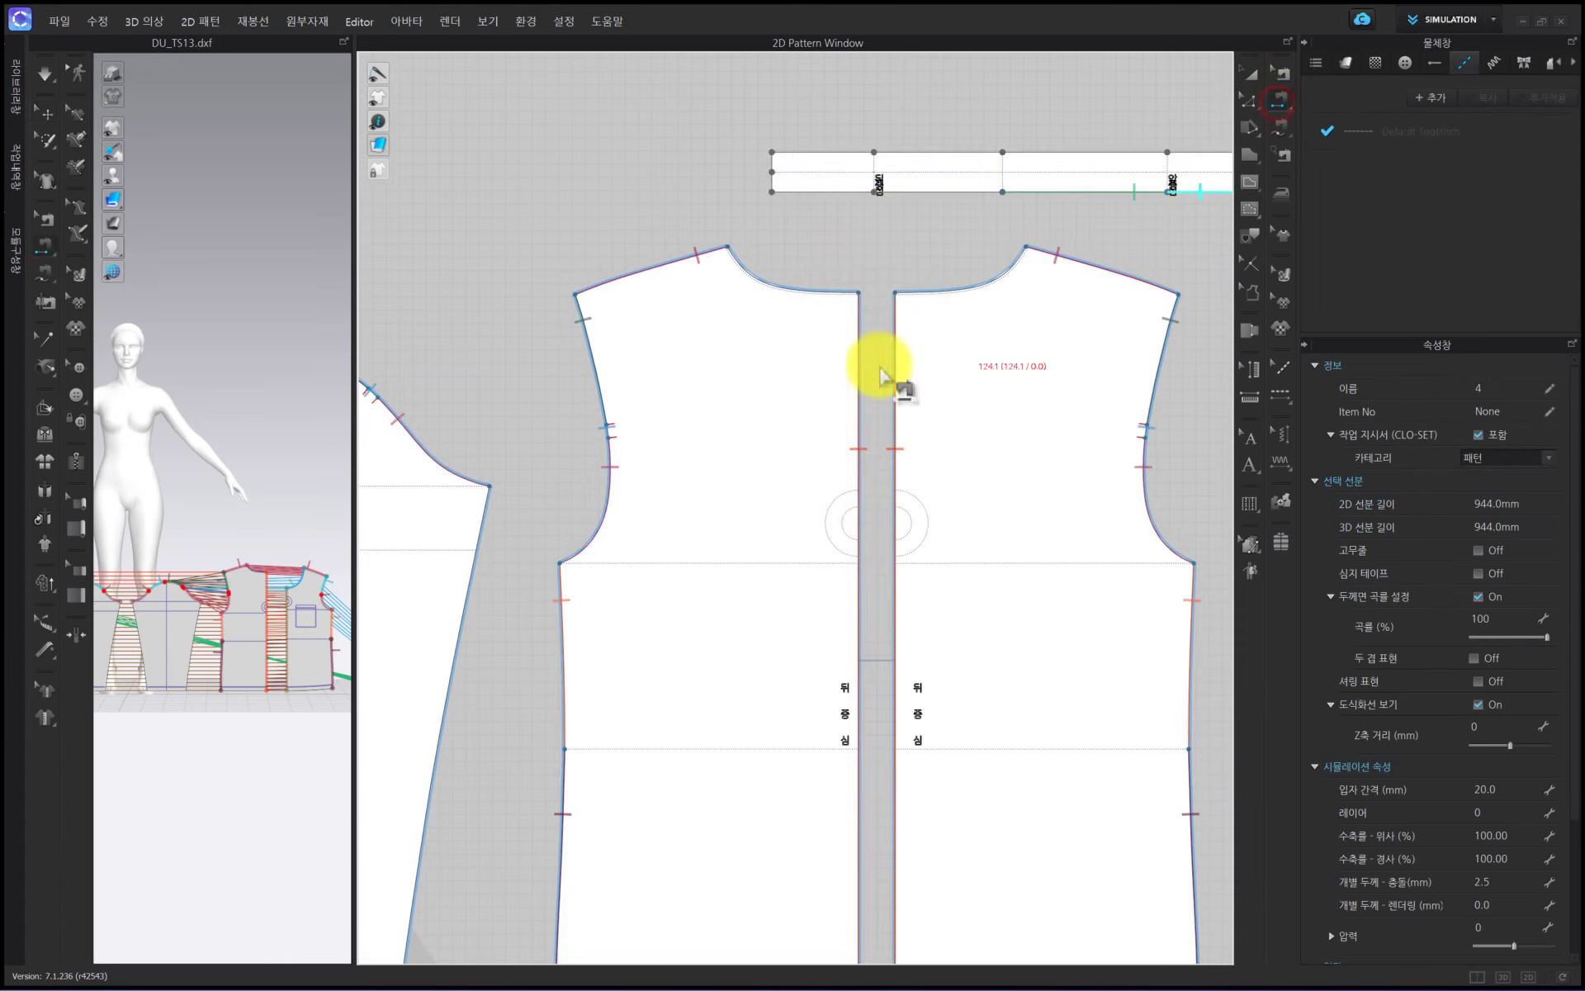
left_click(891, 191)
left_click(927, 289)
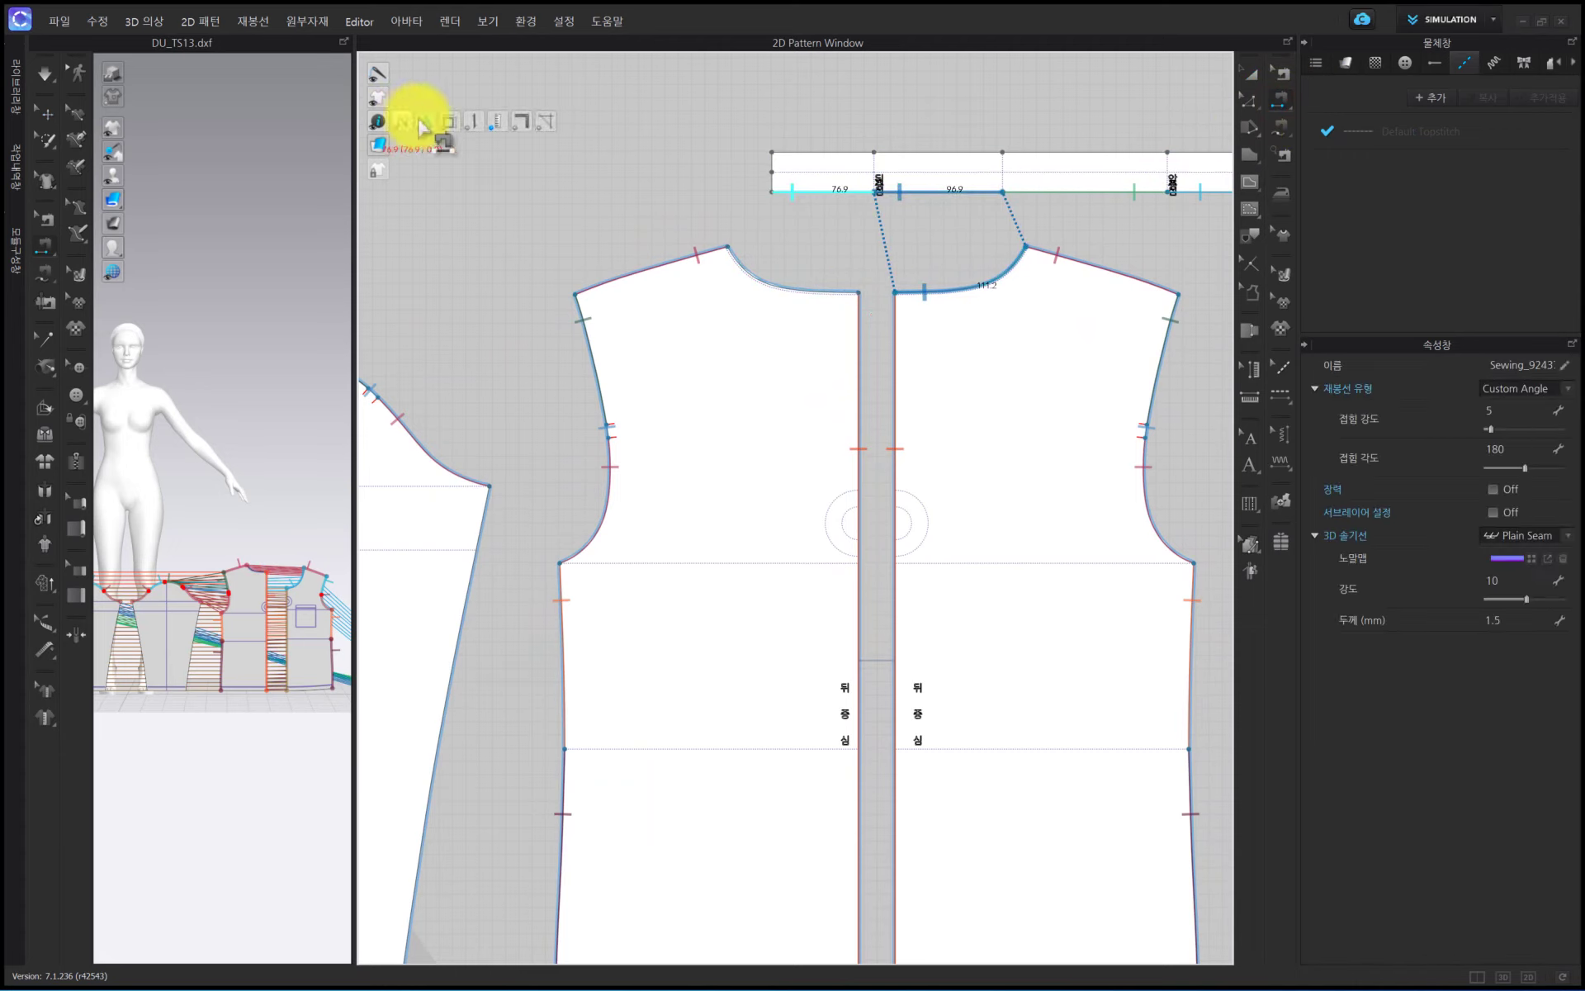
Turn on the segment length display and check the lengths of the neckband's lower-edge sections, including both end sections
left_click(423, 124)
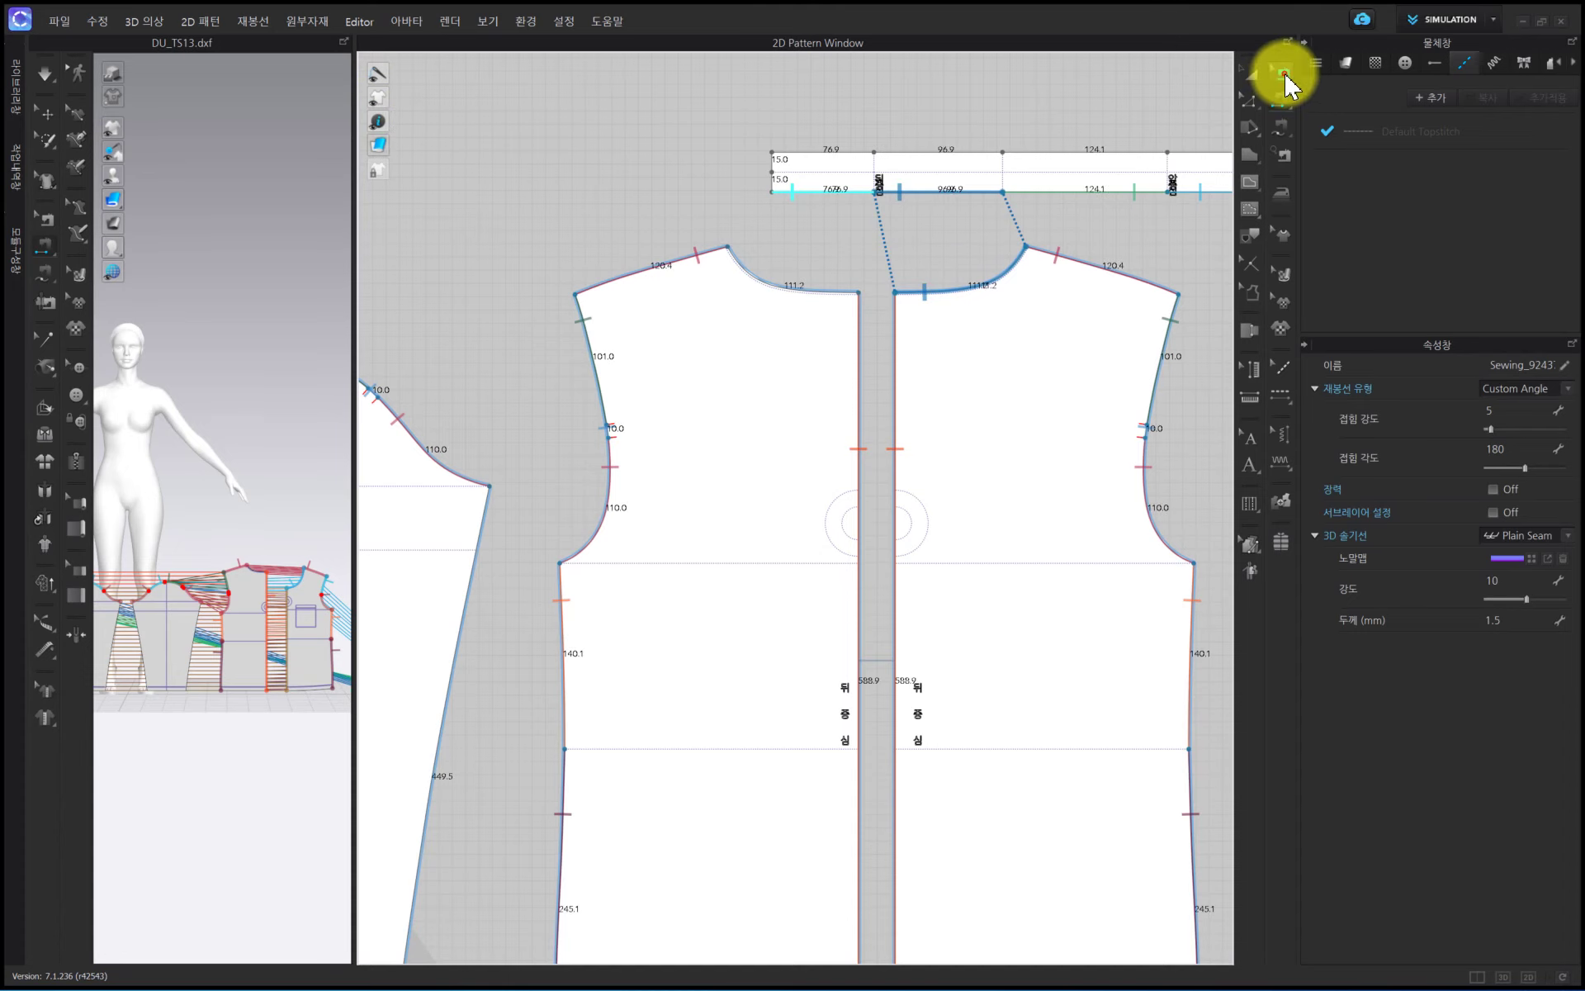
left_click(1249, 101)
scroll(921, 161, "up", 3)
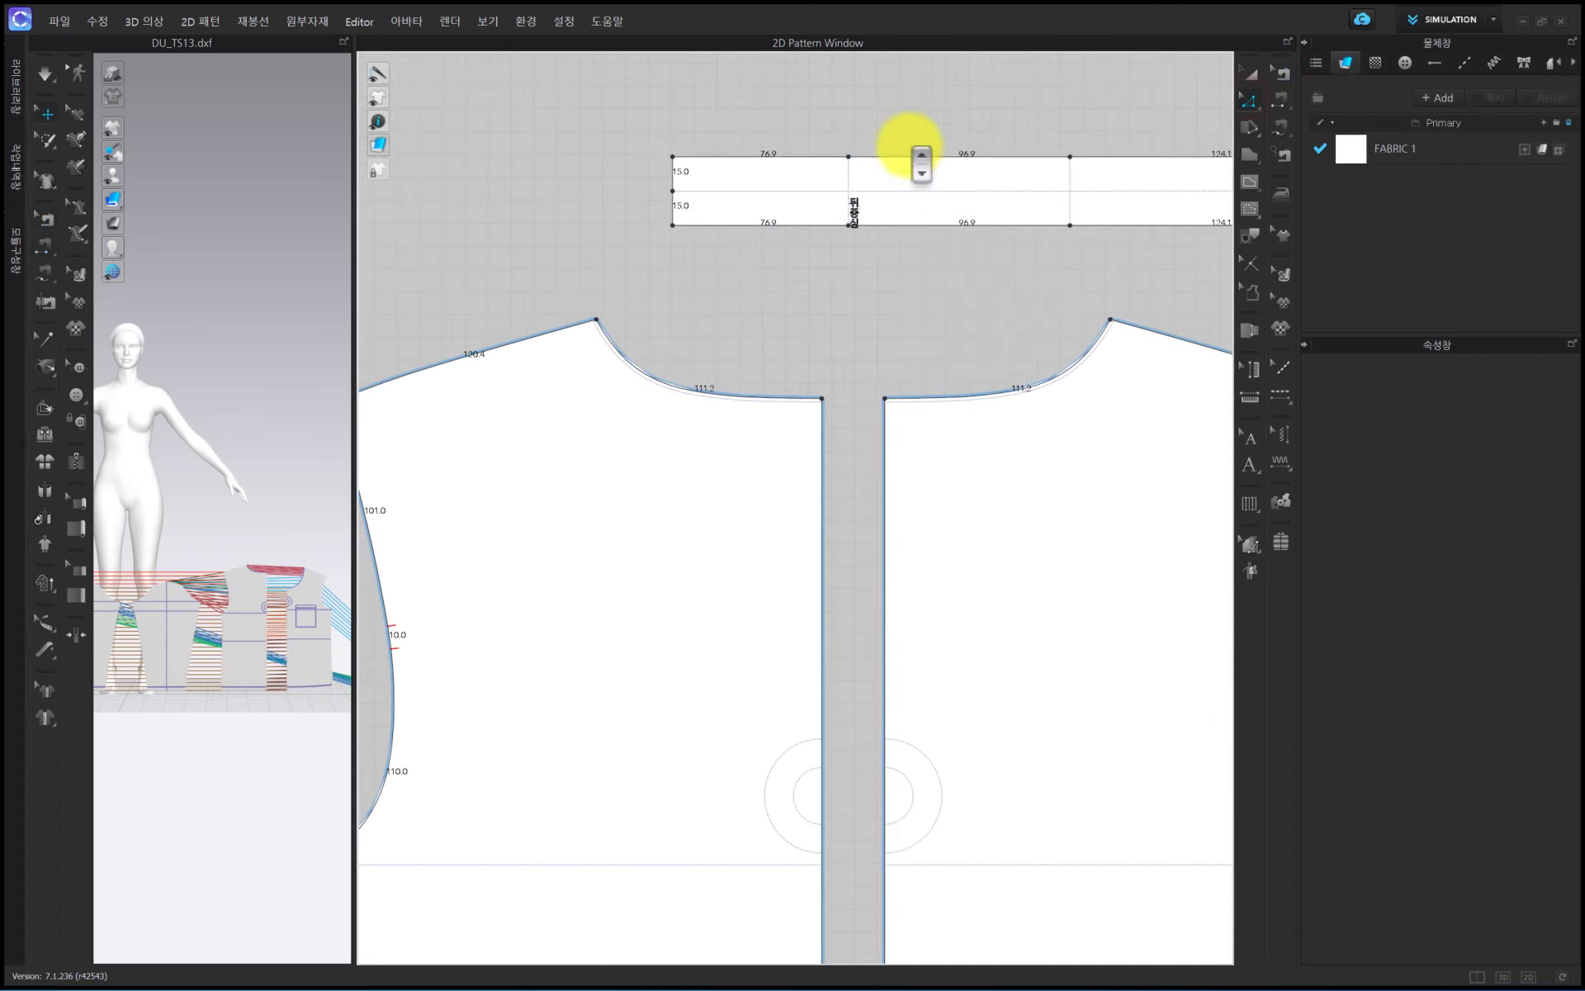
left_click(958, 228)
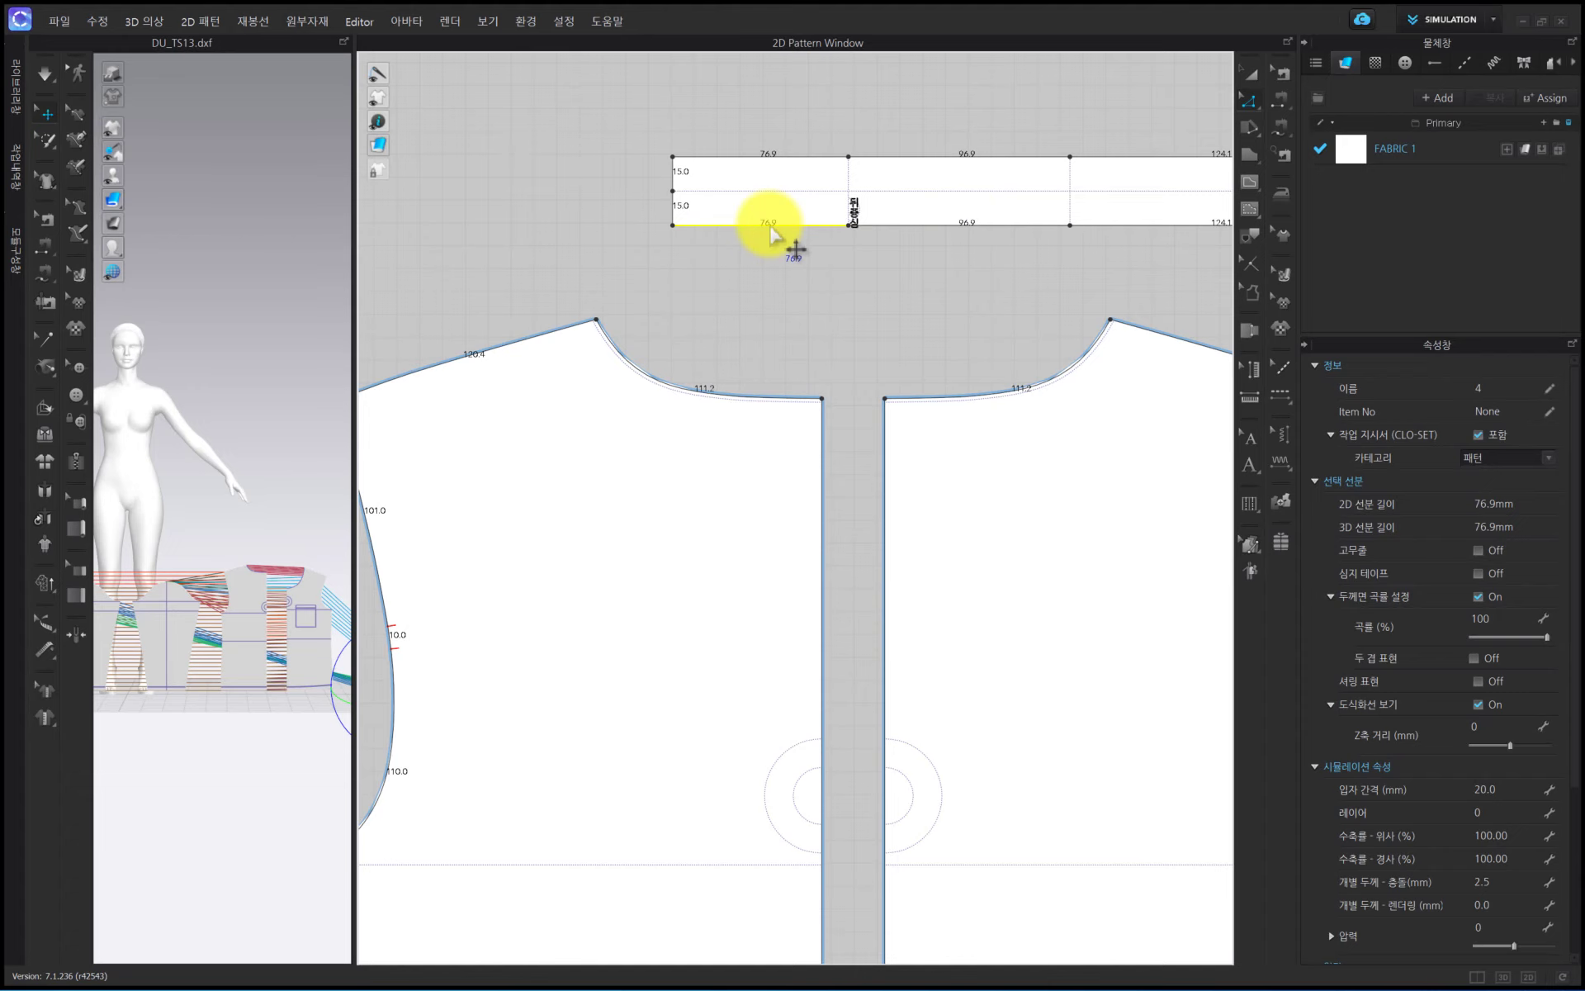
scroll(781, 283, "down", 5)
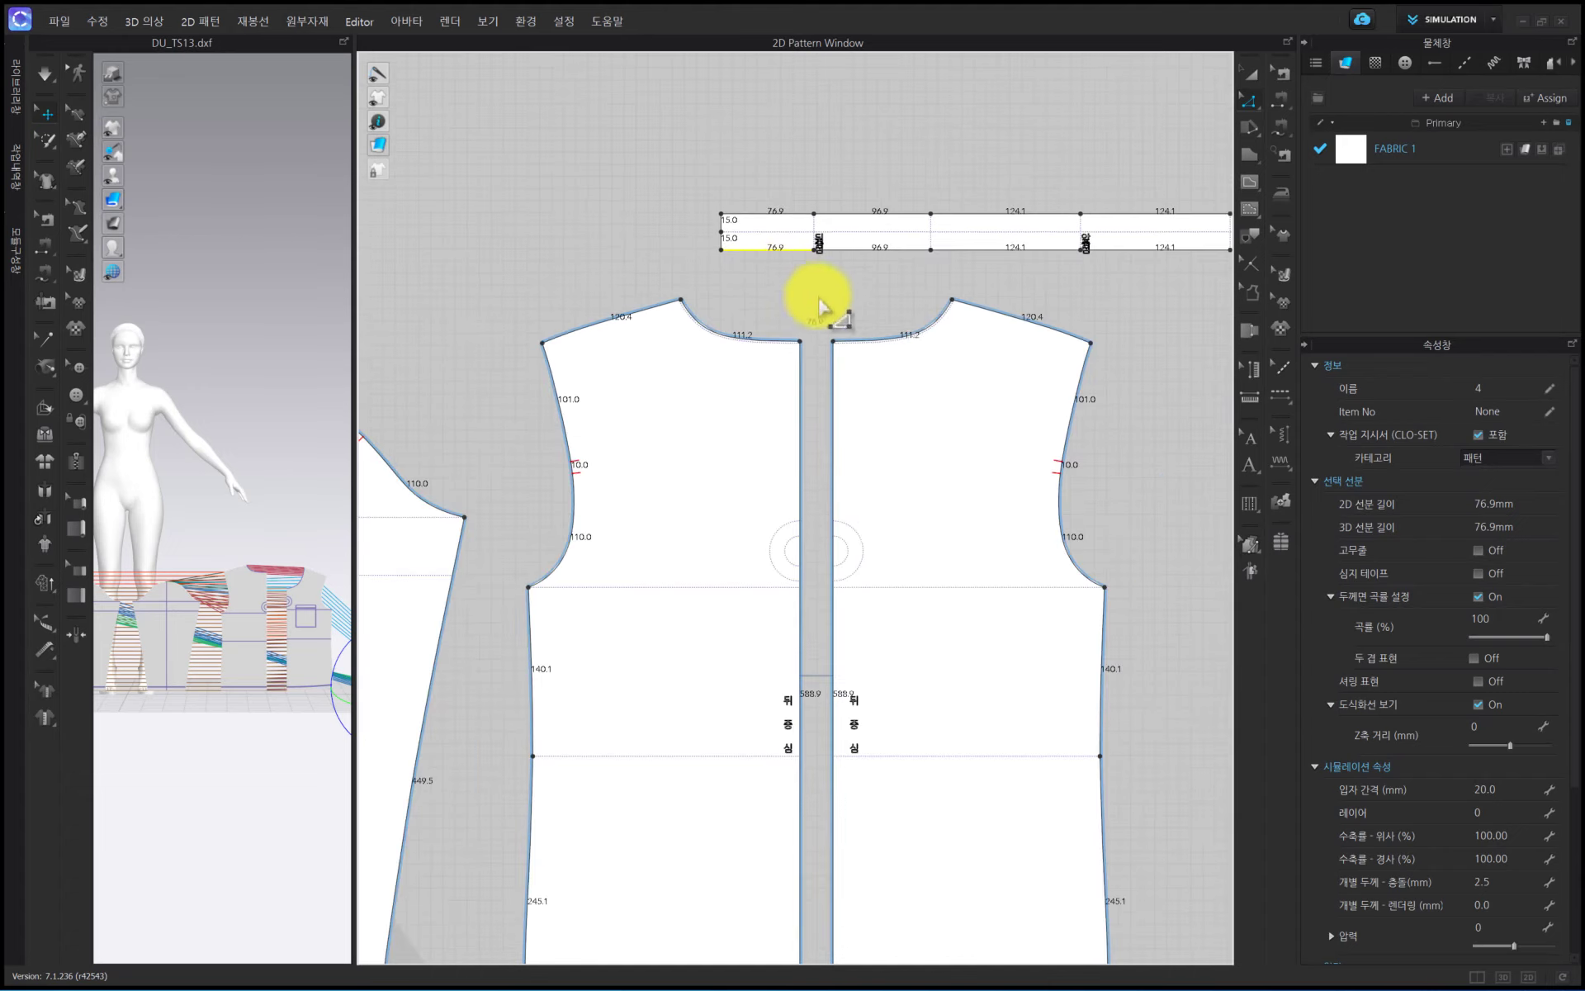
scroll(1113, 244, "up", 2)
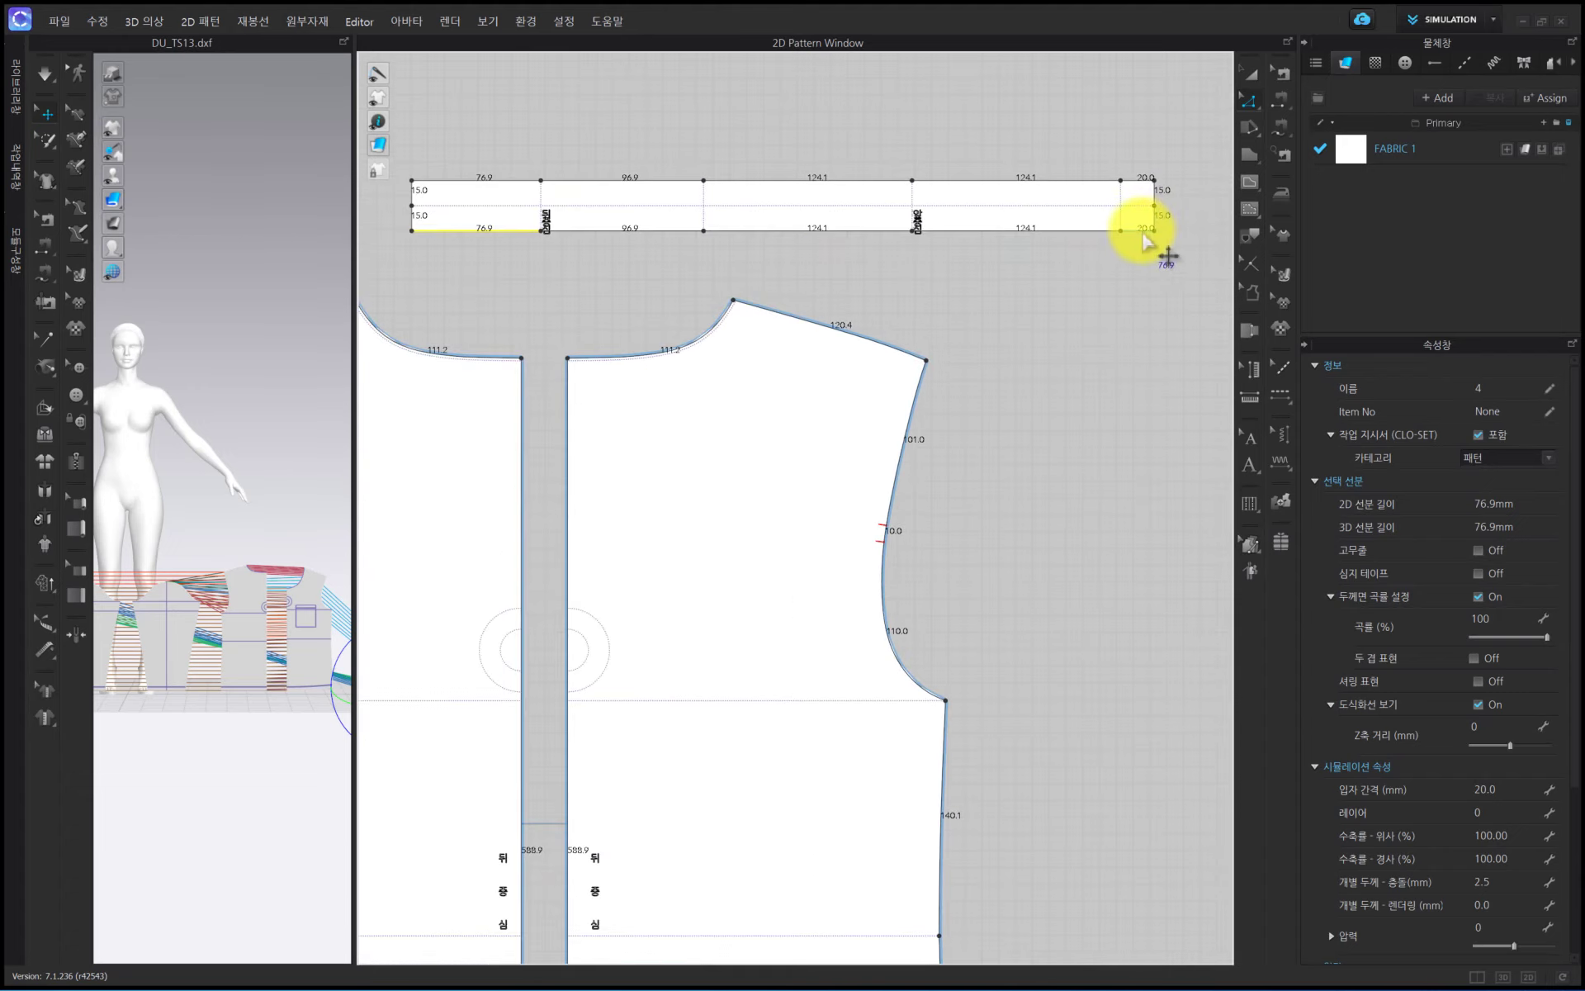
left_click(1142, 231)
scroll(988, 364, "down", 3)
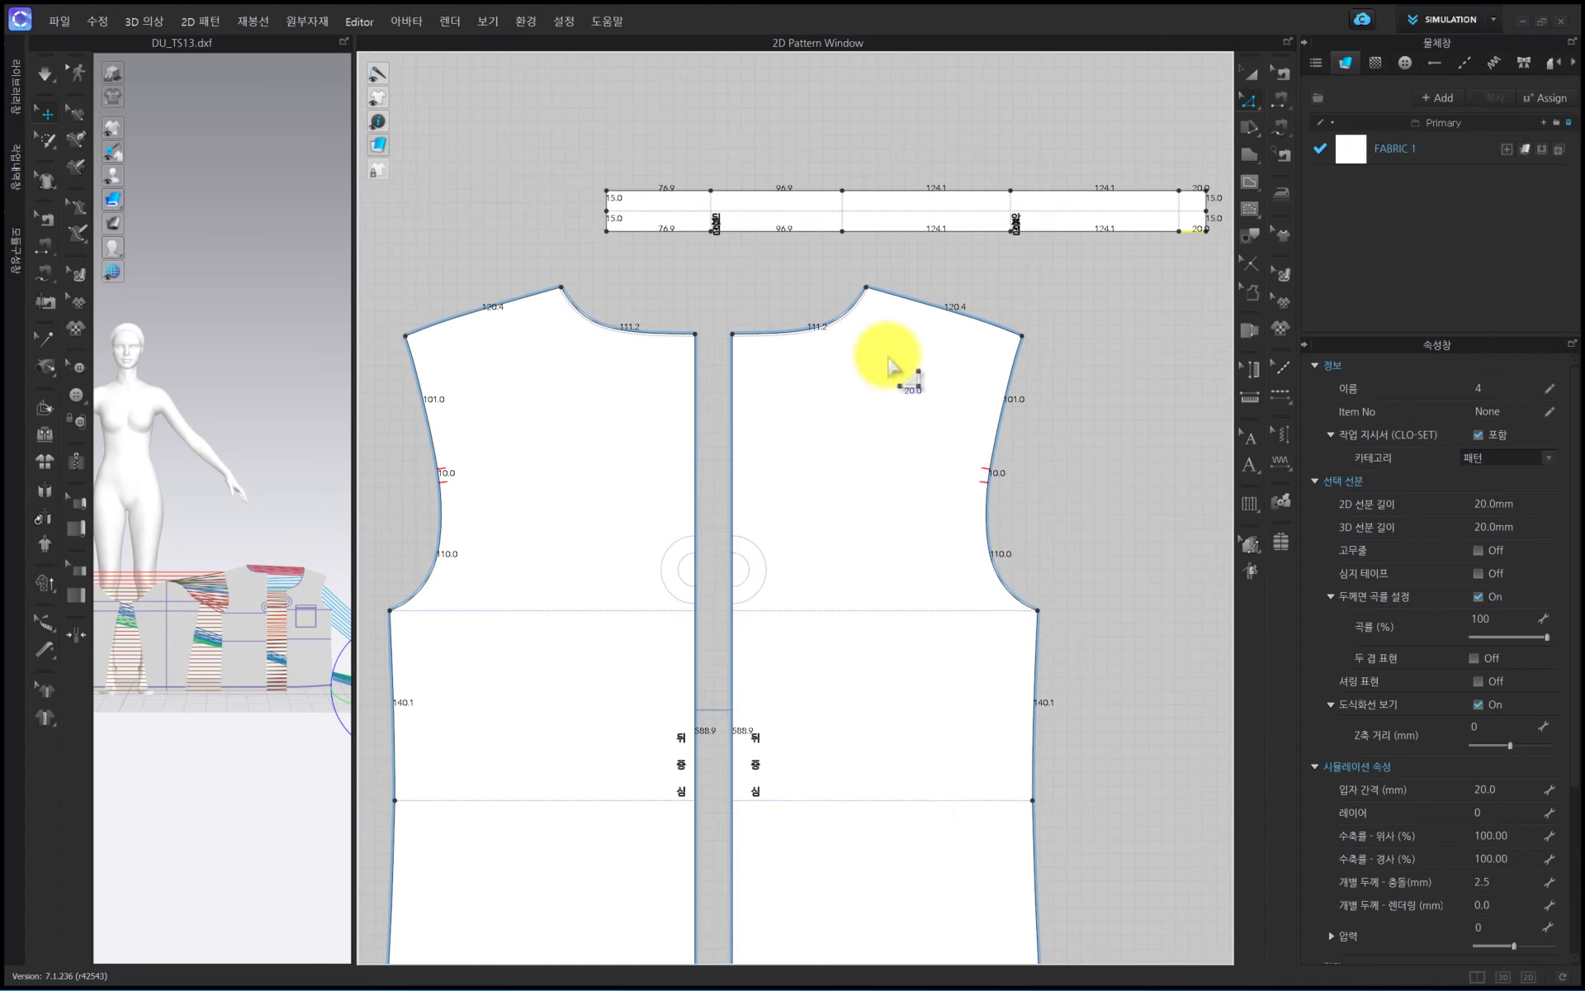
Cut the 20 mm end section off the neckband along its marked line and move it beside the band's opposite short end
left_click(1250, 237)
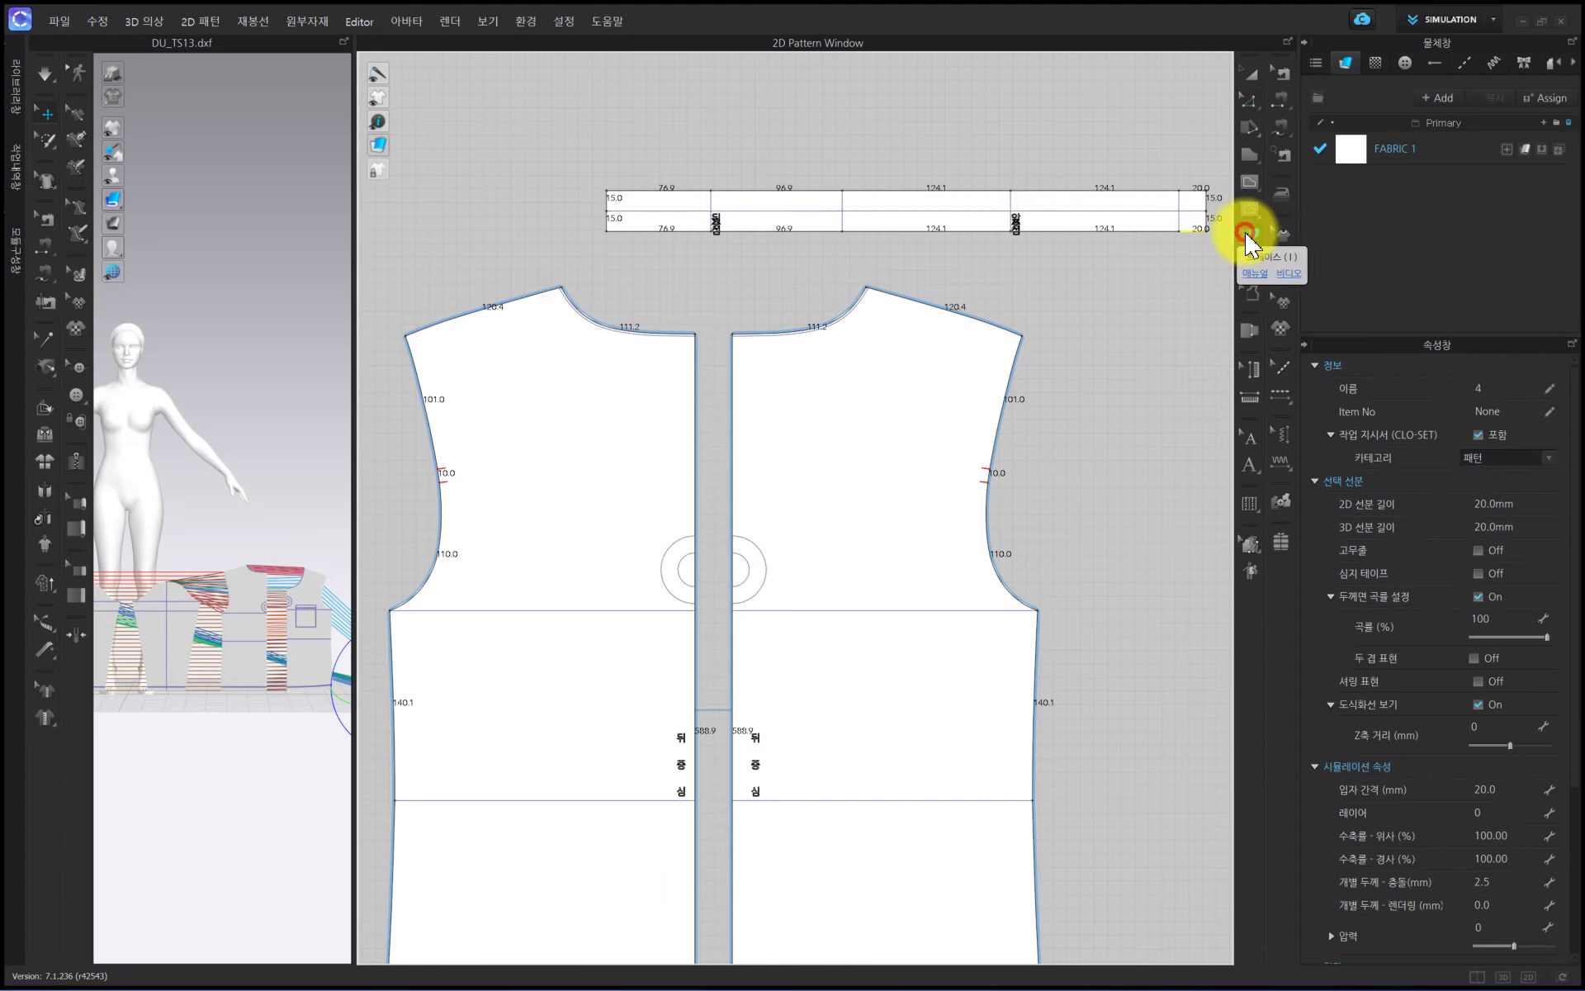
left_click(1183, 228)
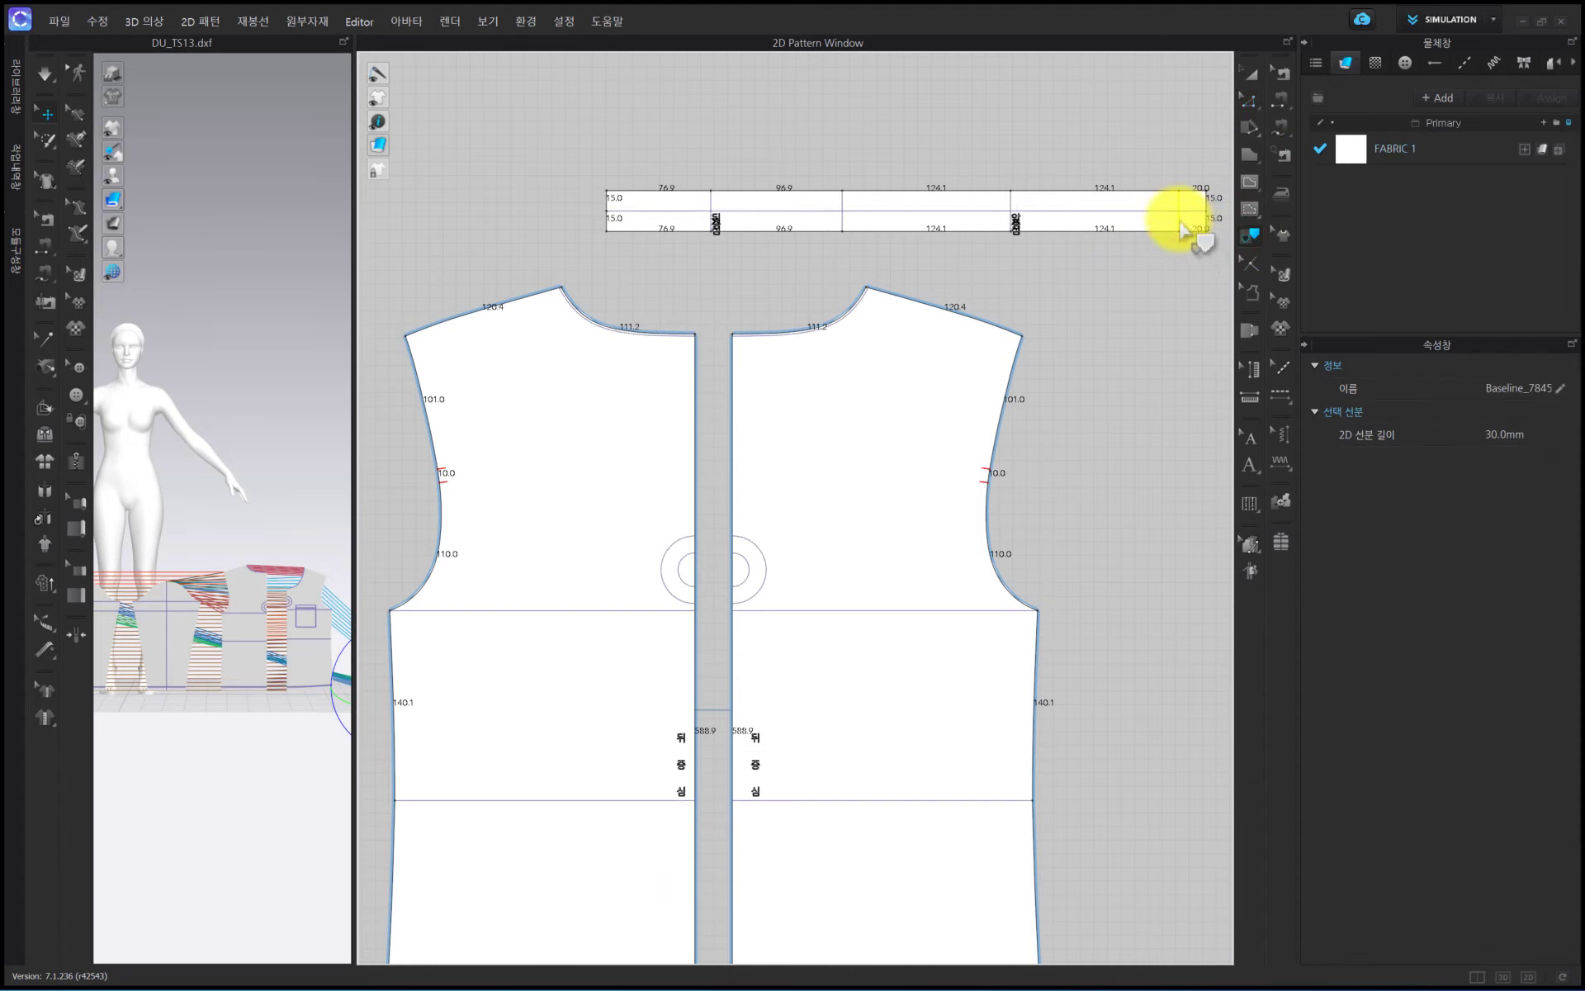
right_click(1180, 223)
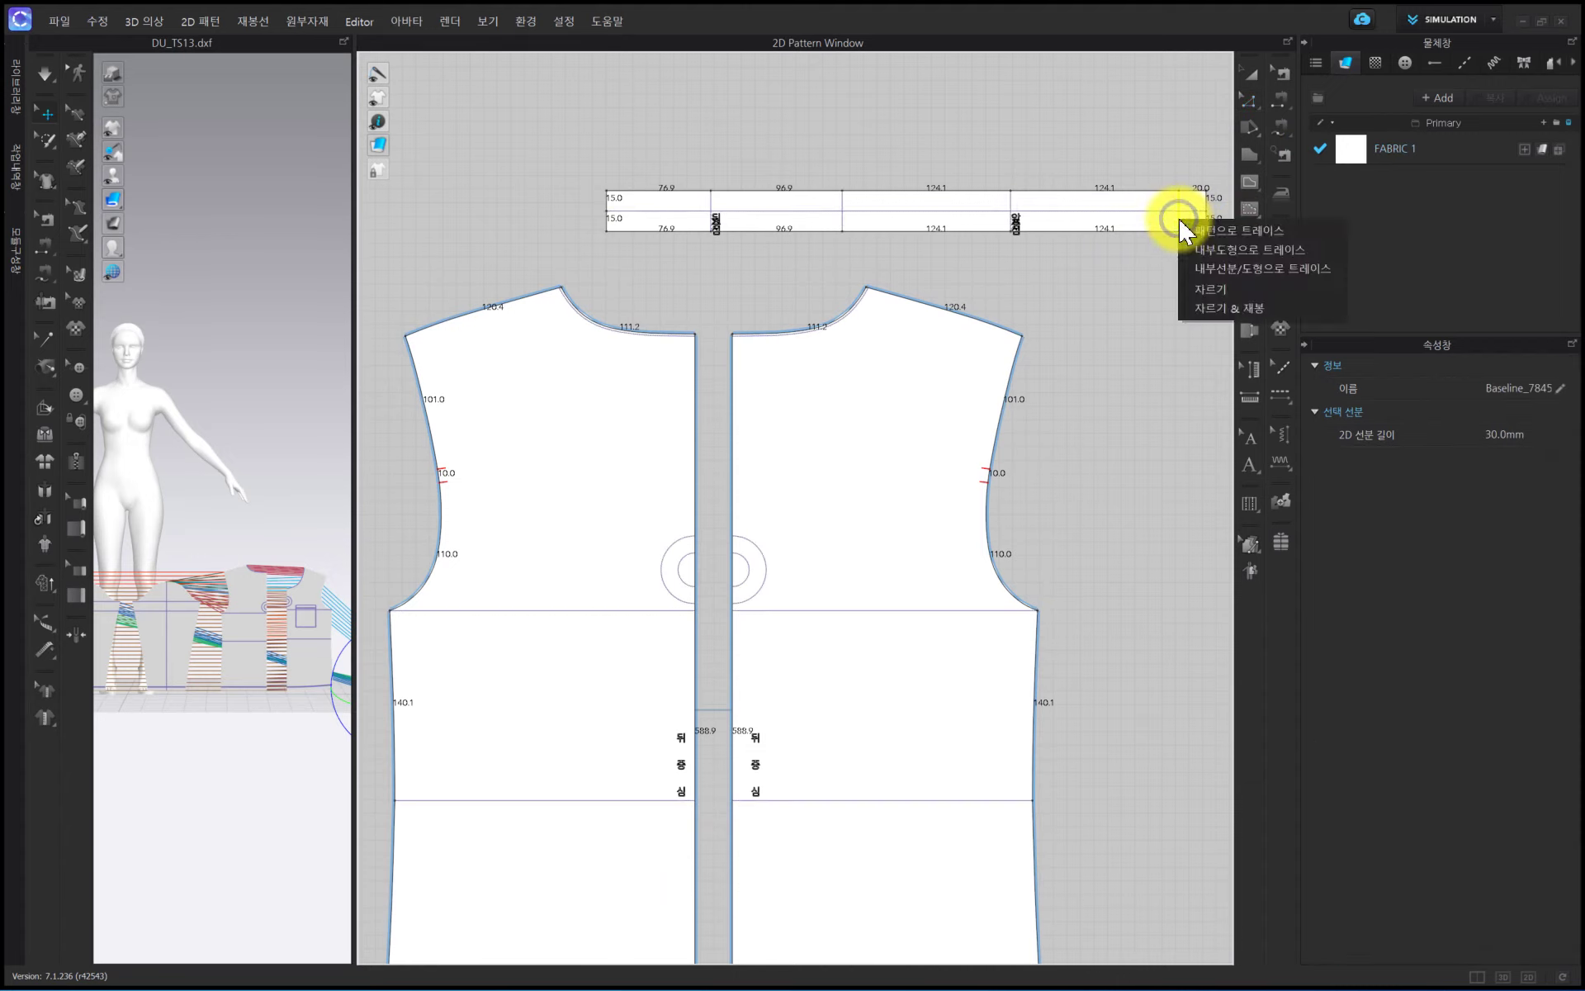
left_click(1209, 293)
left_click(1251, 73)
left_click_drag(1212, 190, 575, 211)
Delete the midpoints on the facing short edges of the cut-off section and the neckband
scroll(582, 198, "up", 5)
left_click(1241, 106)
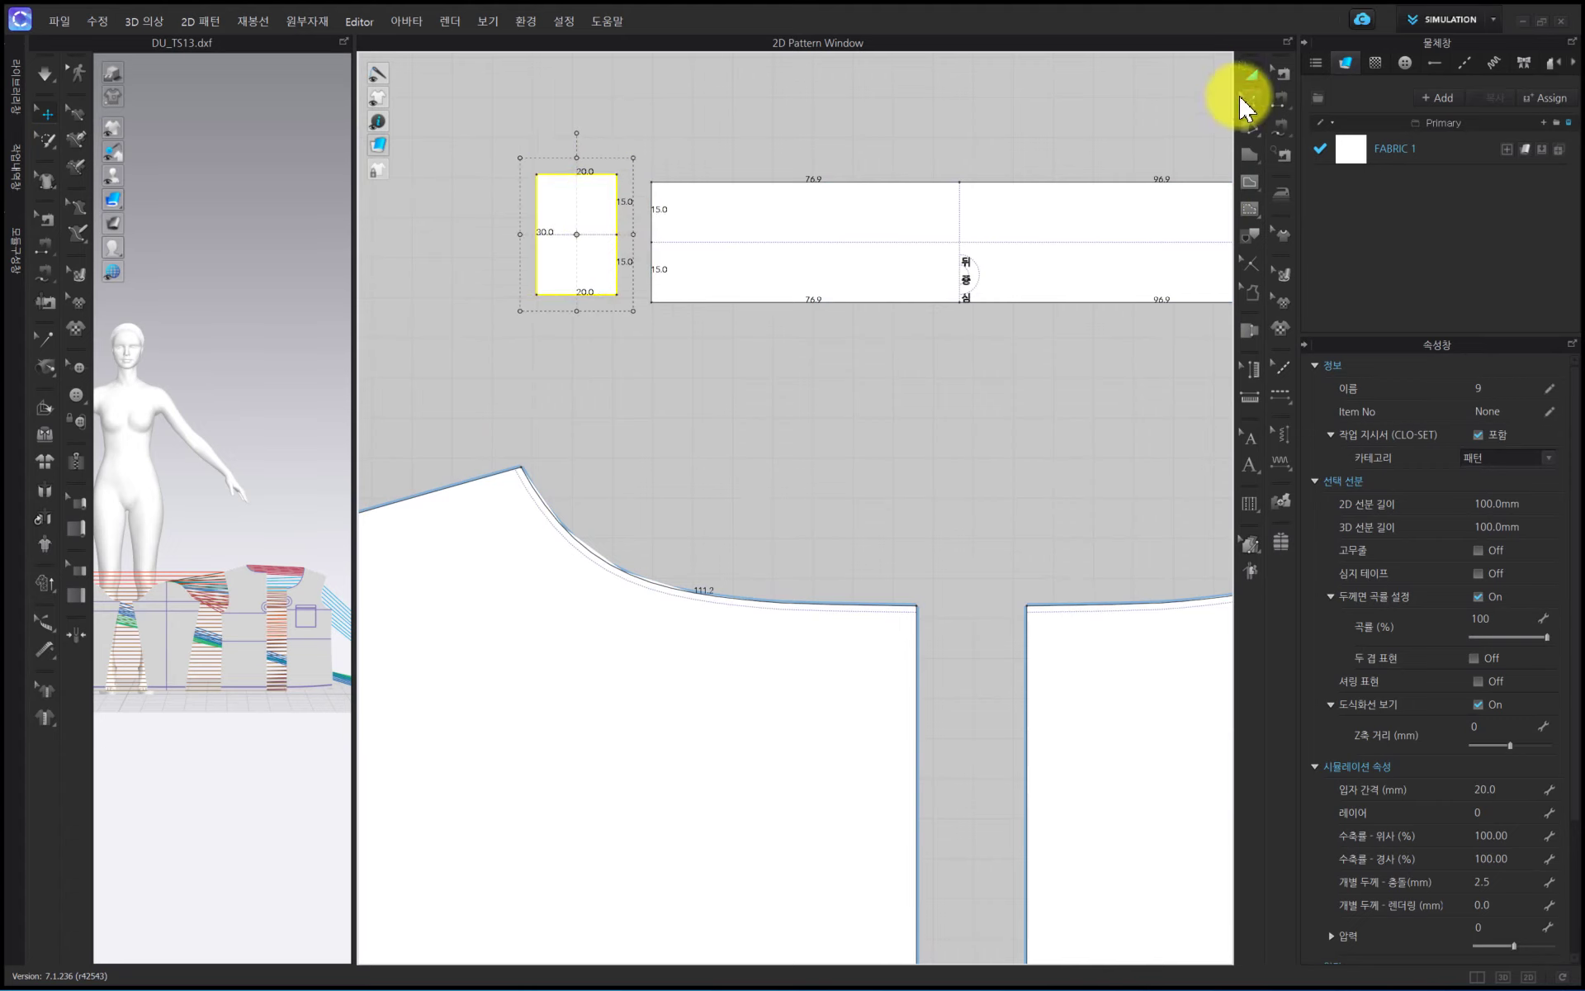
left_click(608, 113)
left_click_drag(597, 209, 695, 259)
key("Delete")
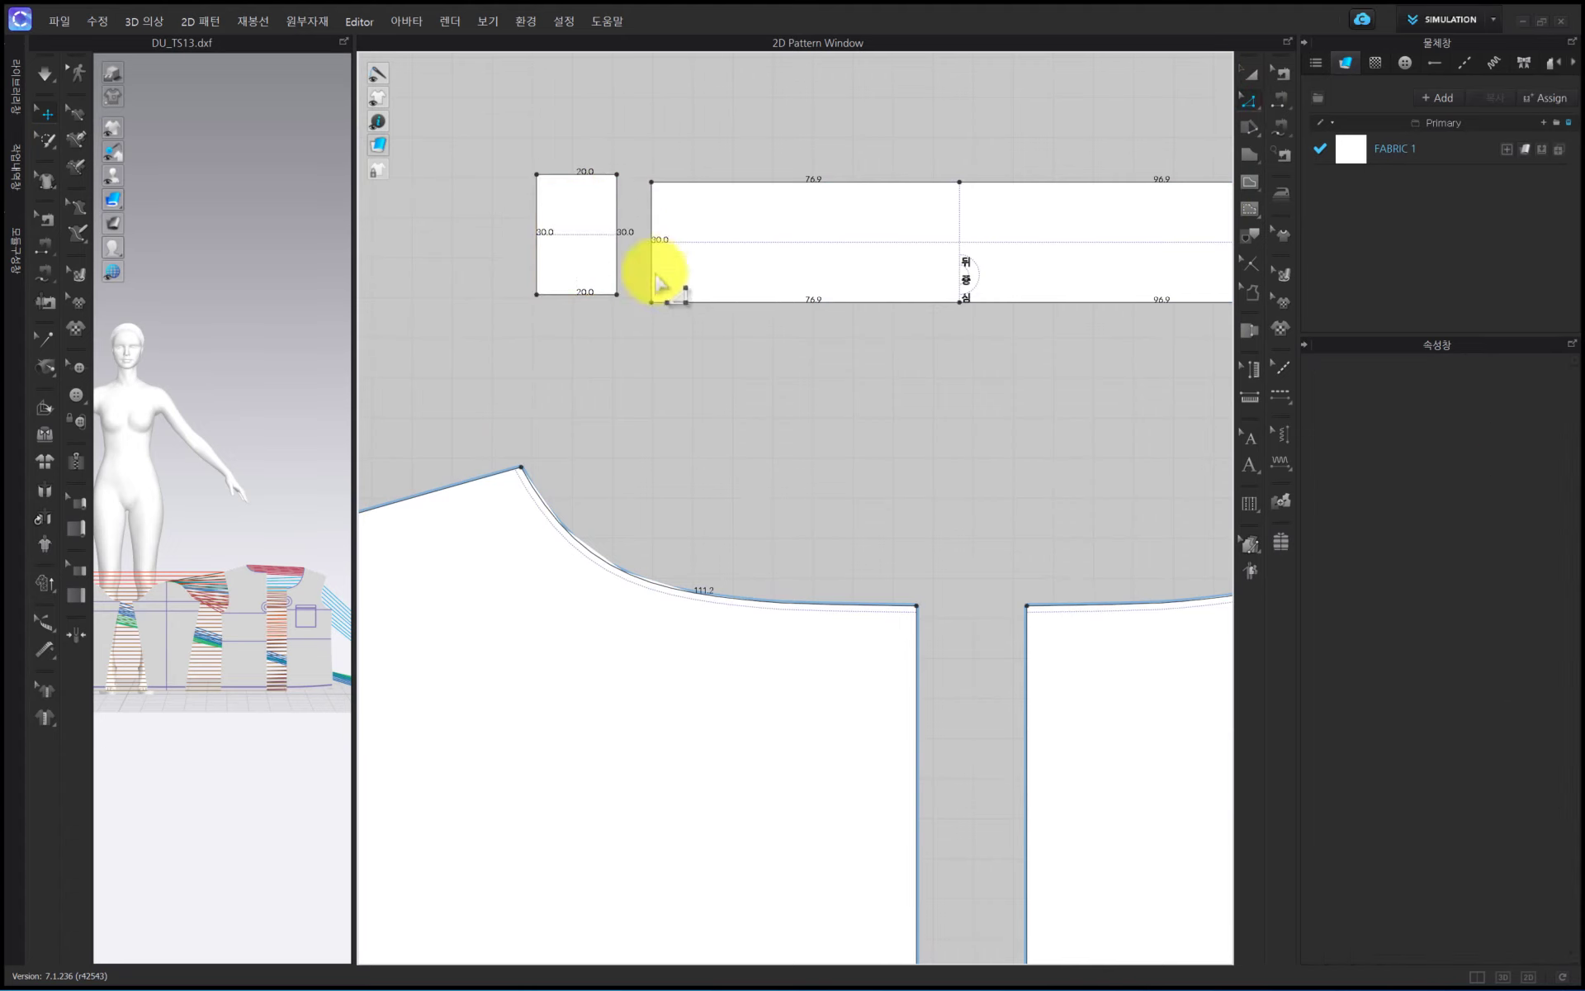
Merge the cut-off section with the neckband along their facing 30 mm edges
left_click(650, 275)
left_click(616, 264, "shift")
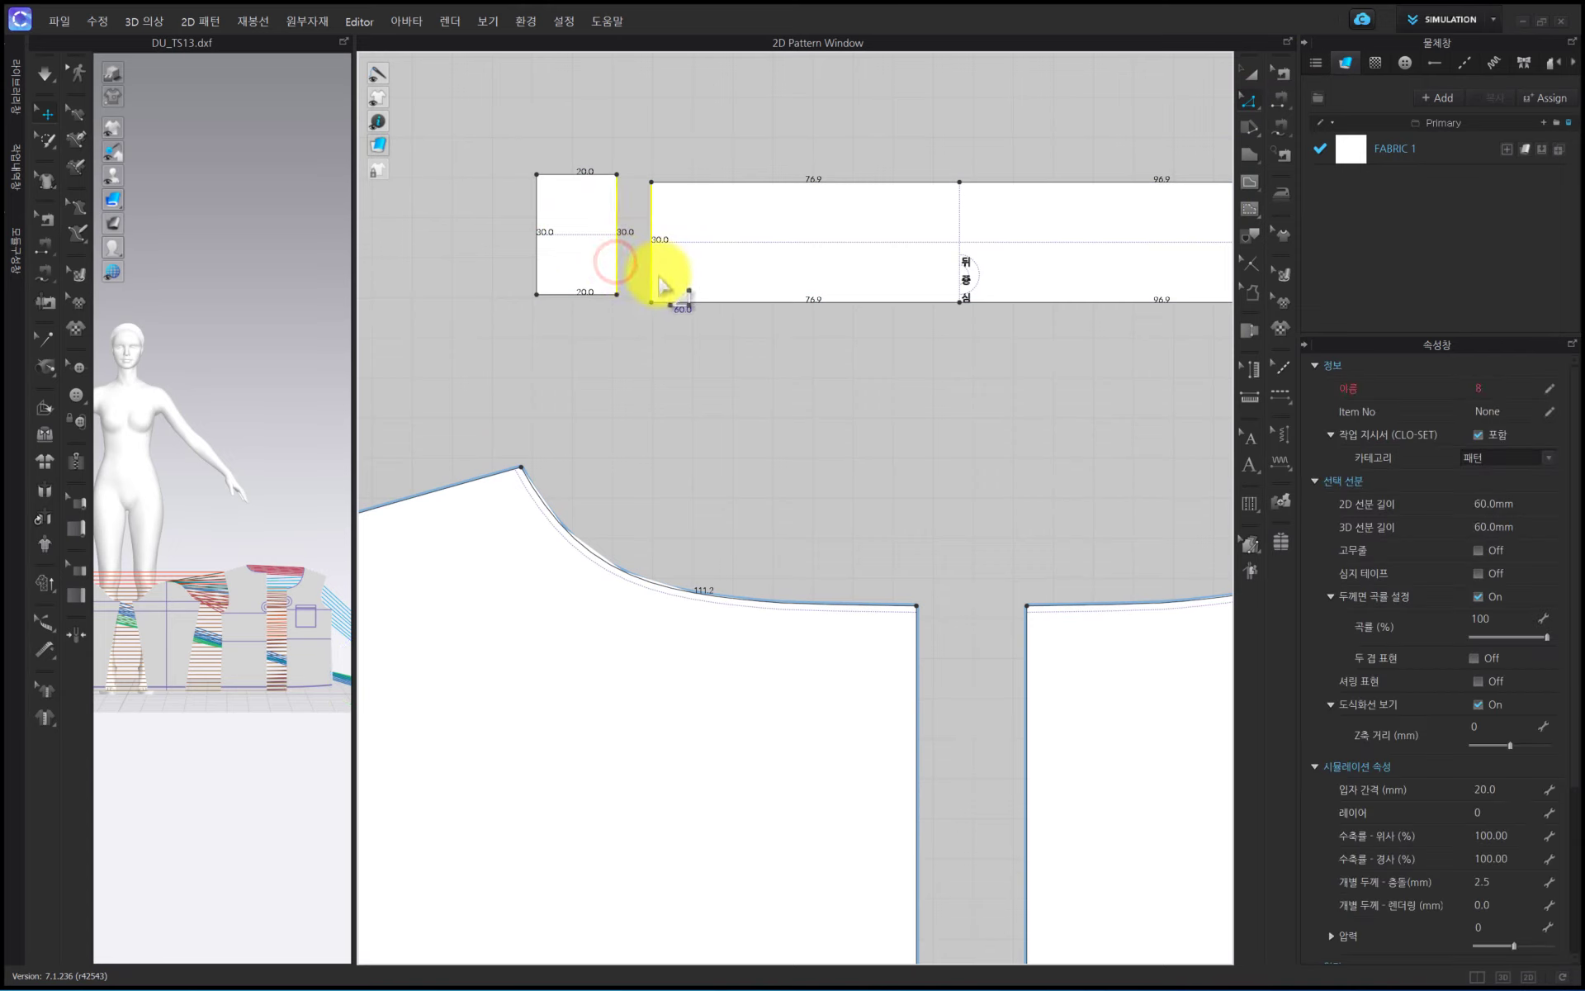
right_click(652, 279)
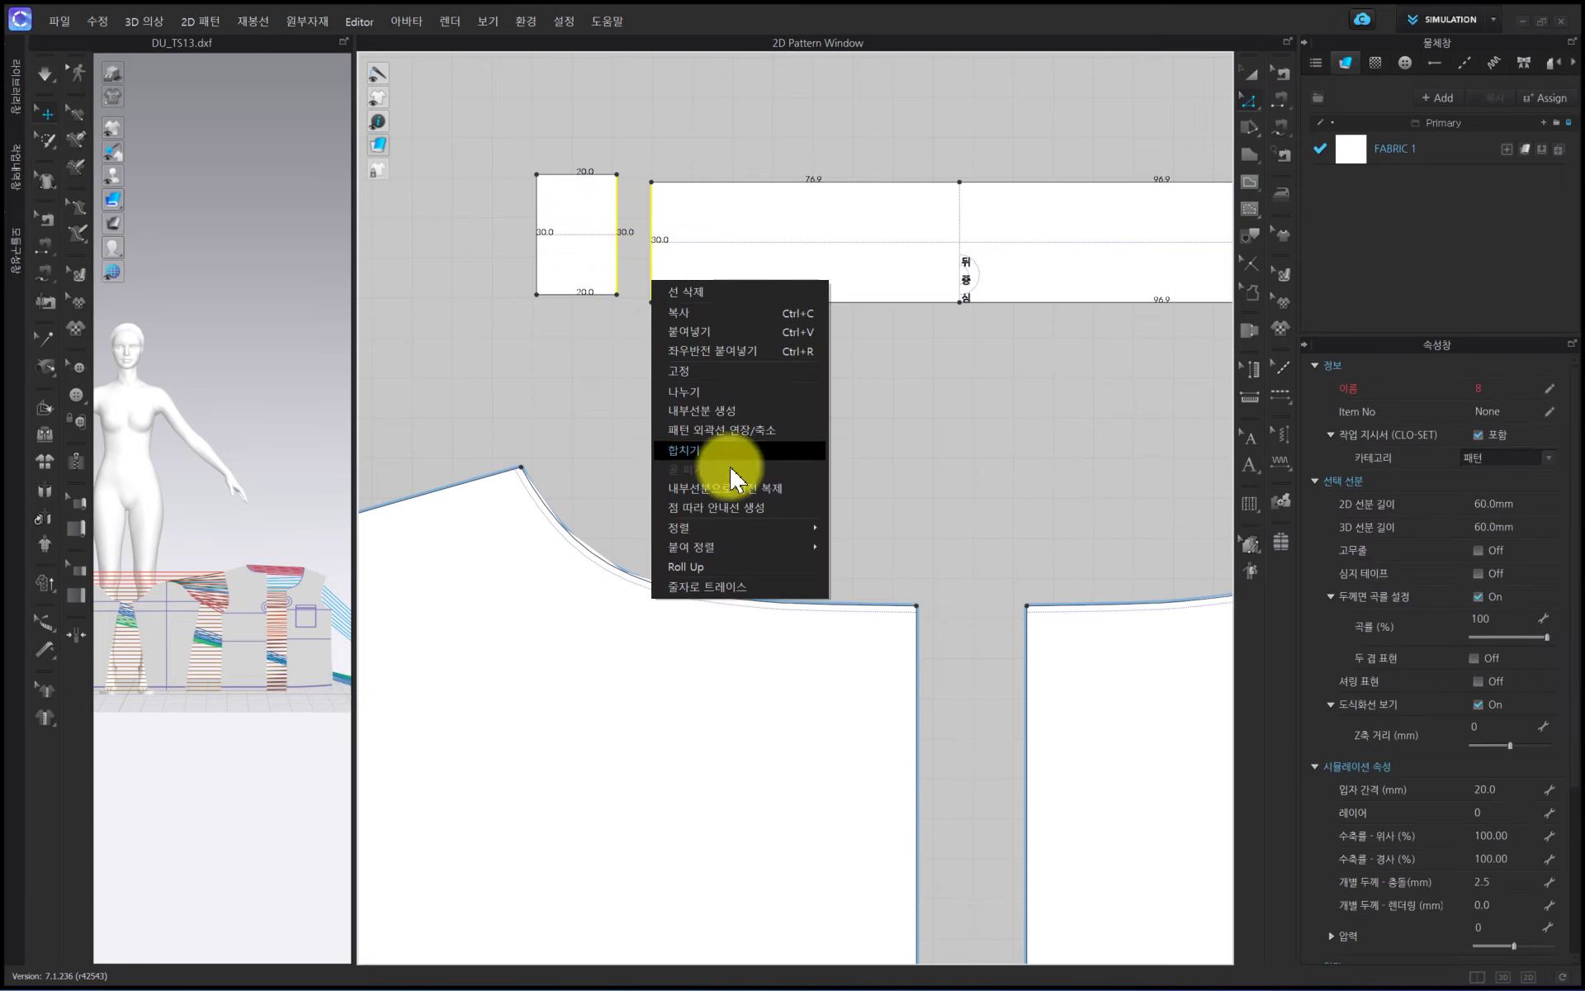
left_click(692, 454)
left_click(598, 340)
Delete the leftover point at the join on the neckband's lower edge and check the combined segment's length against the neighbouring one
left_click(652, 303)
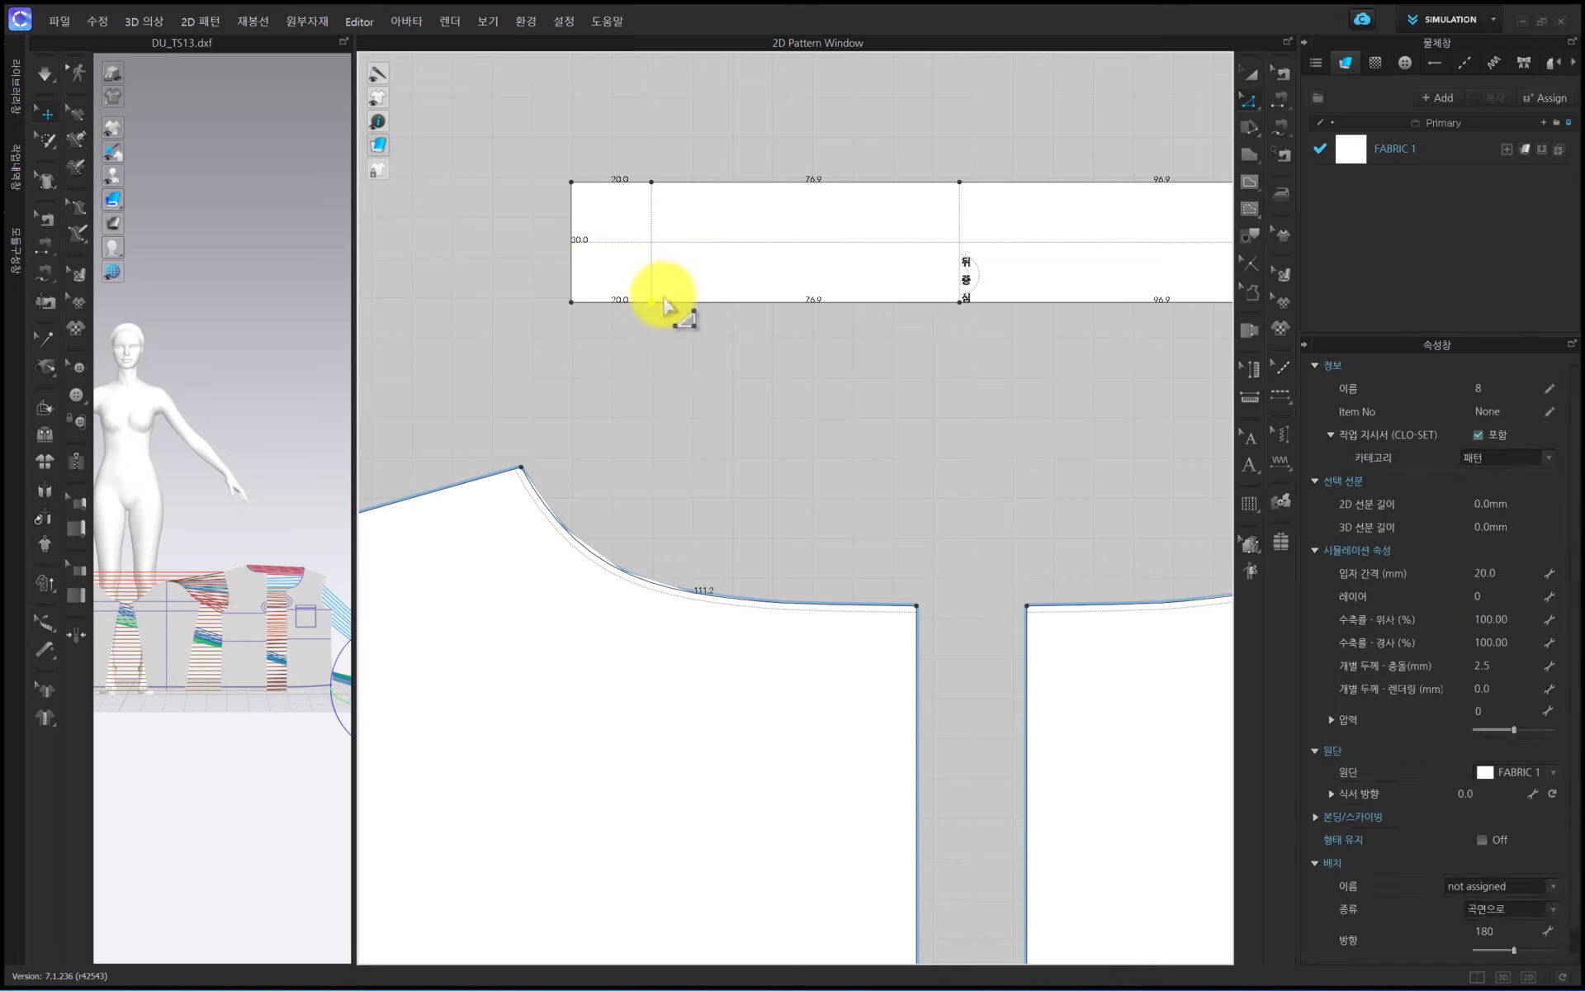
key("Delete")
left_click(743, 303)
scroll(737, 330, "down", 2)
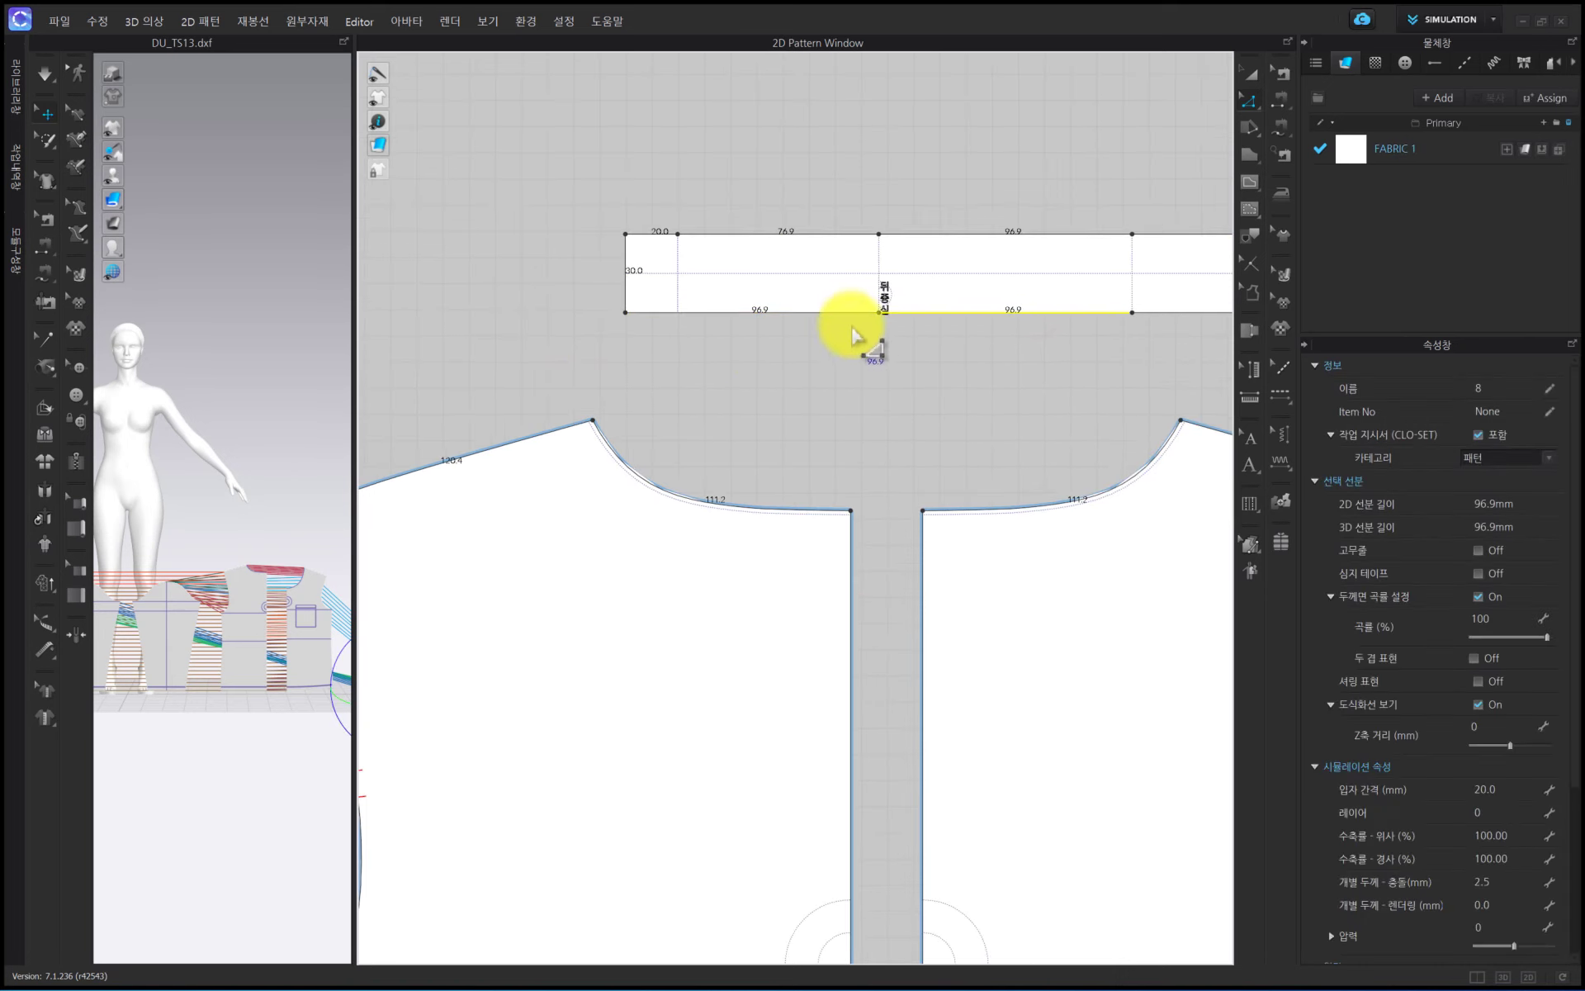
left_click(851, 318)
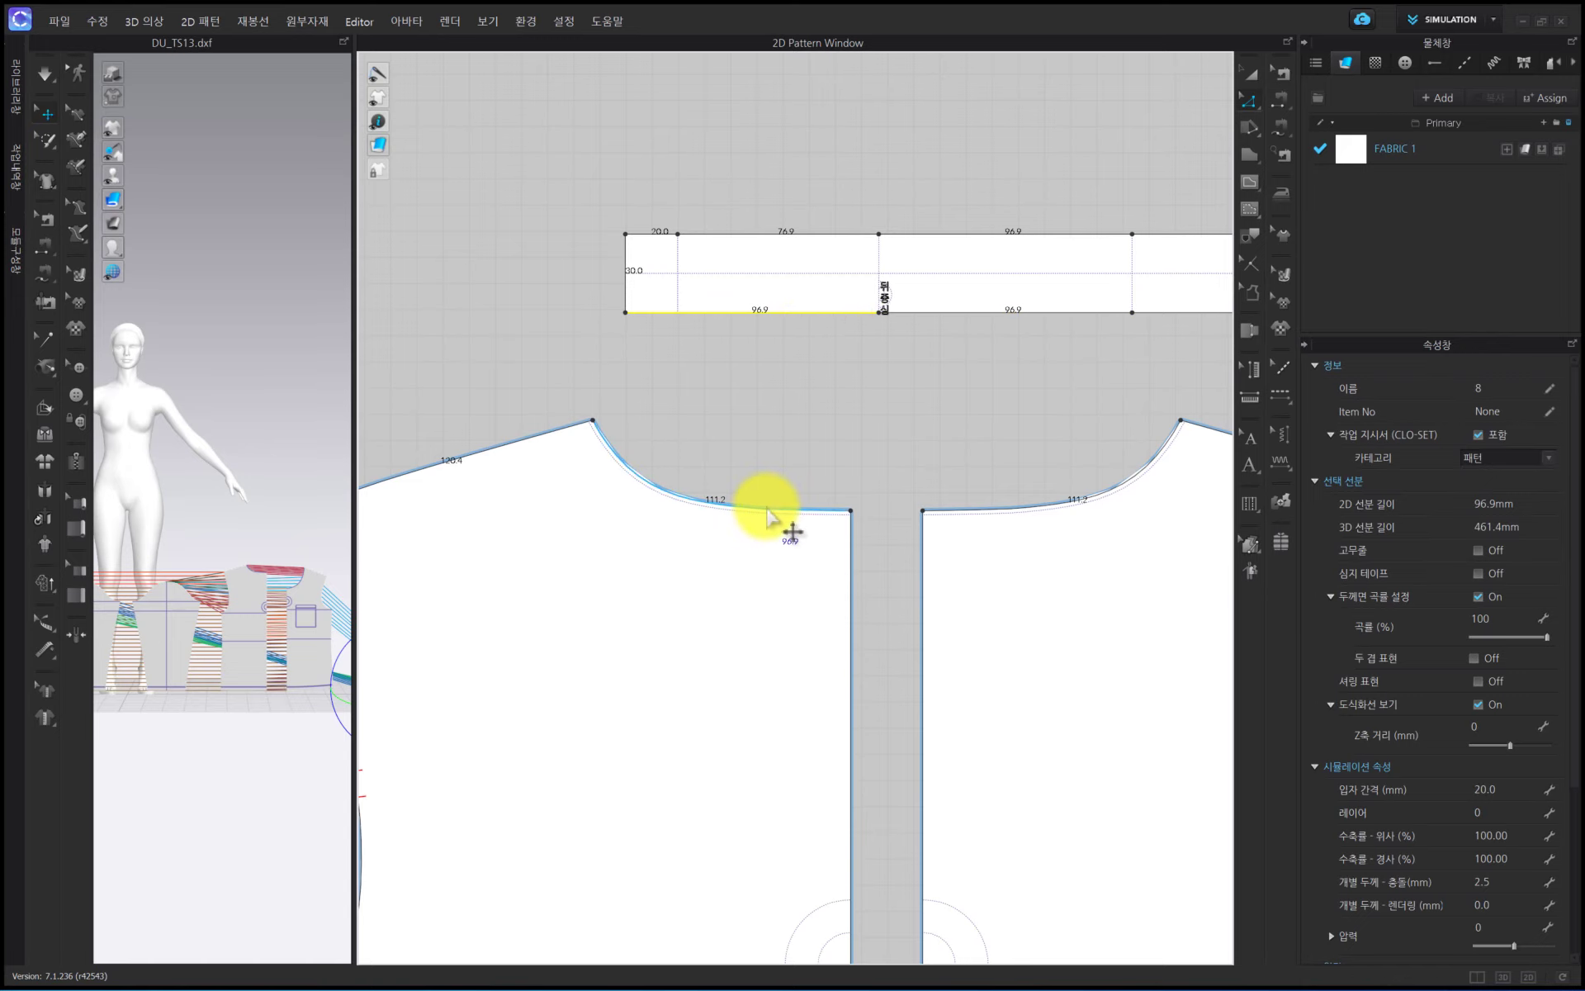
scroll(719, 438, "down", 3)
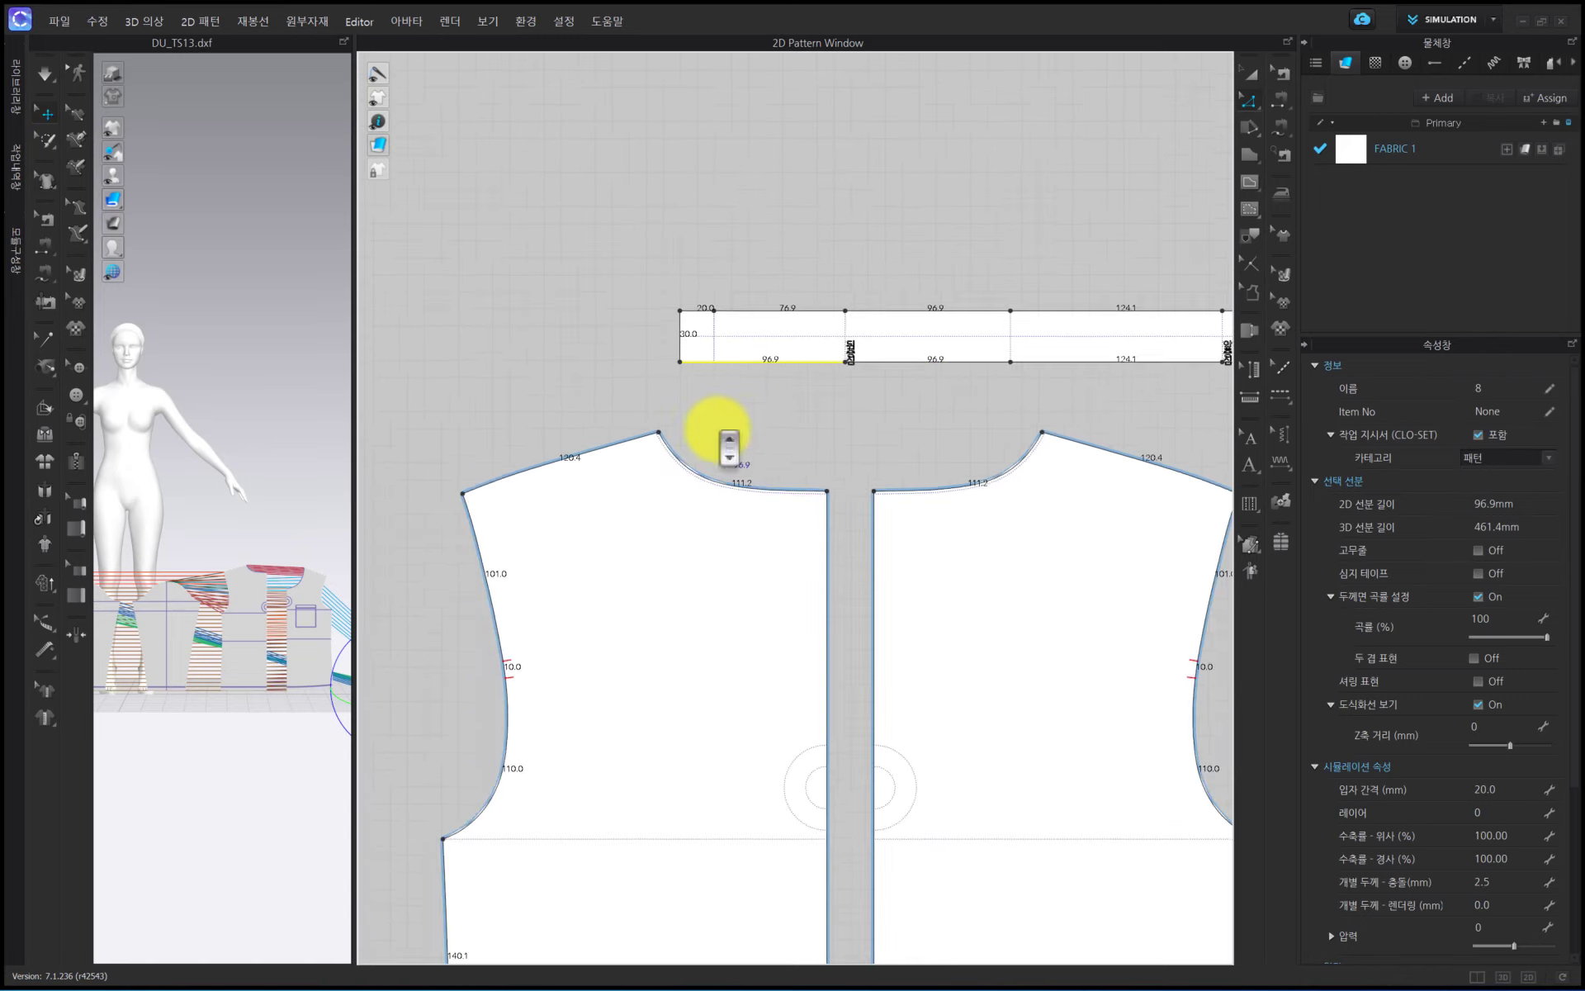
scroll(690, 436, "up", 2)
scroll(690, 436, "up", 2)
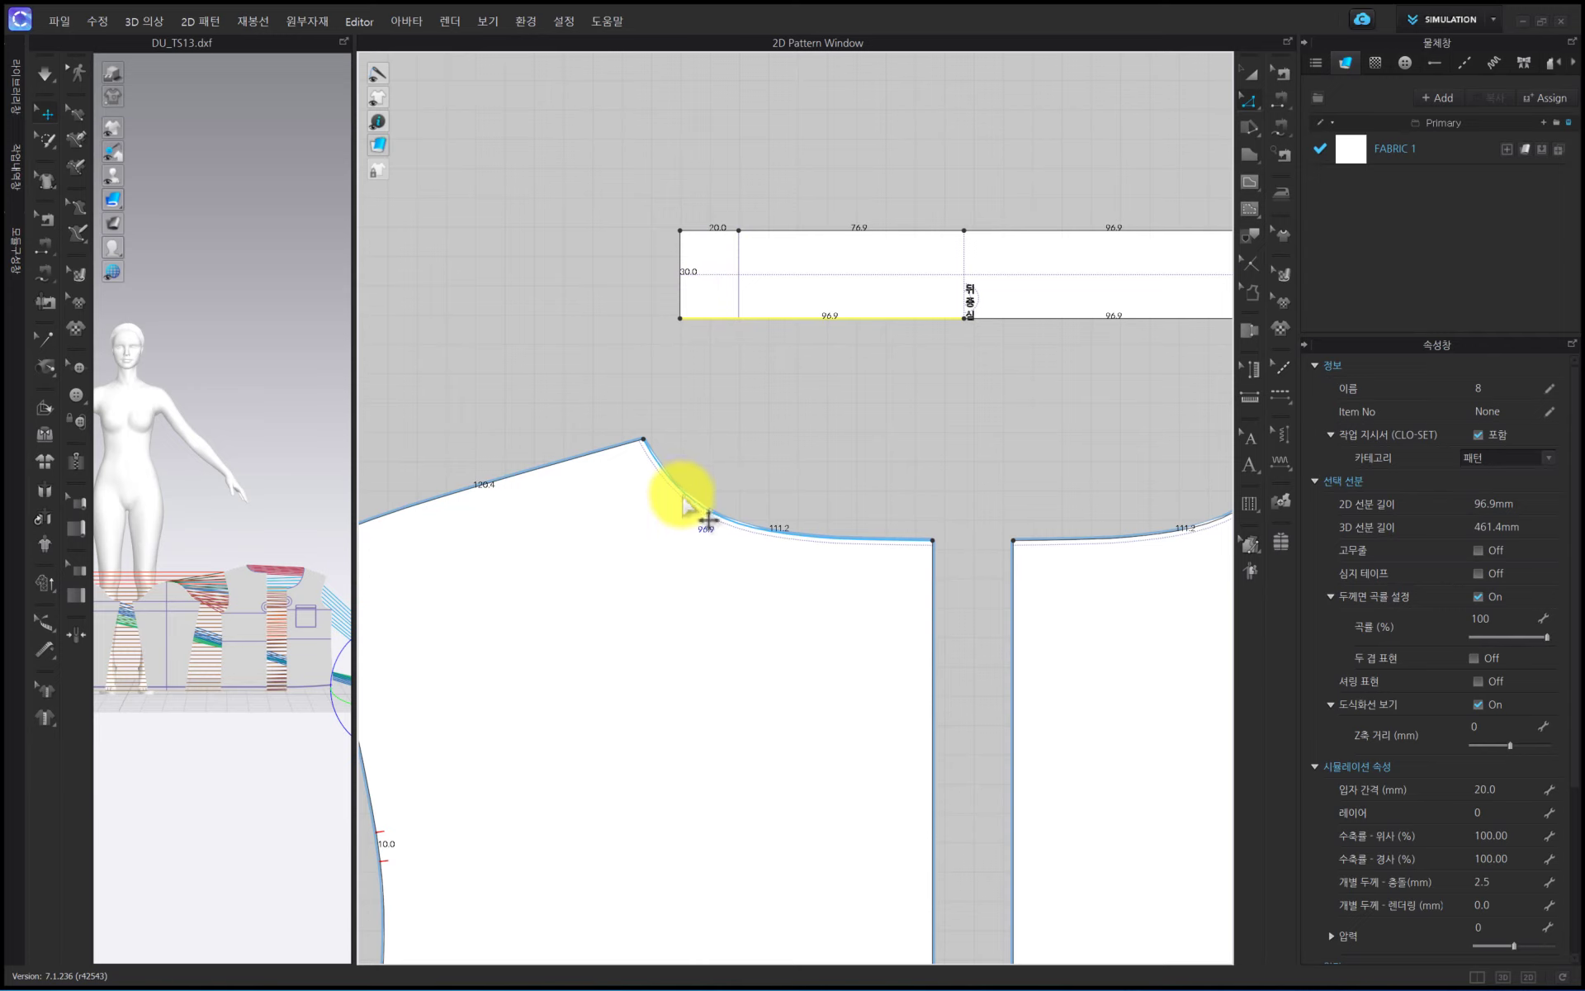
Undo the neckband's point deletions, merge, move and cut, back to the original uncut piece
key("ctrl+z")
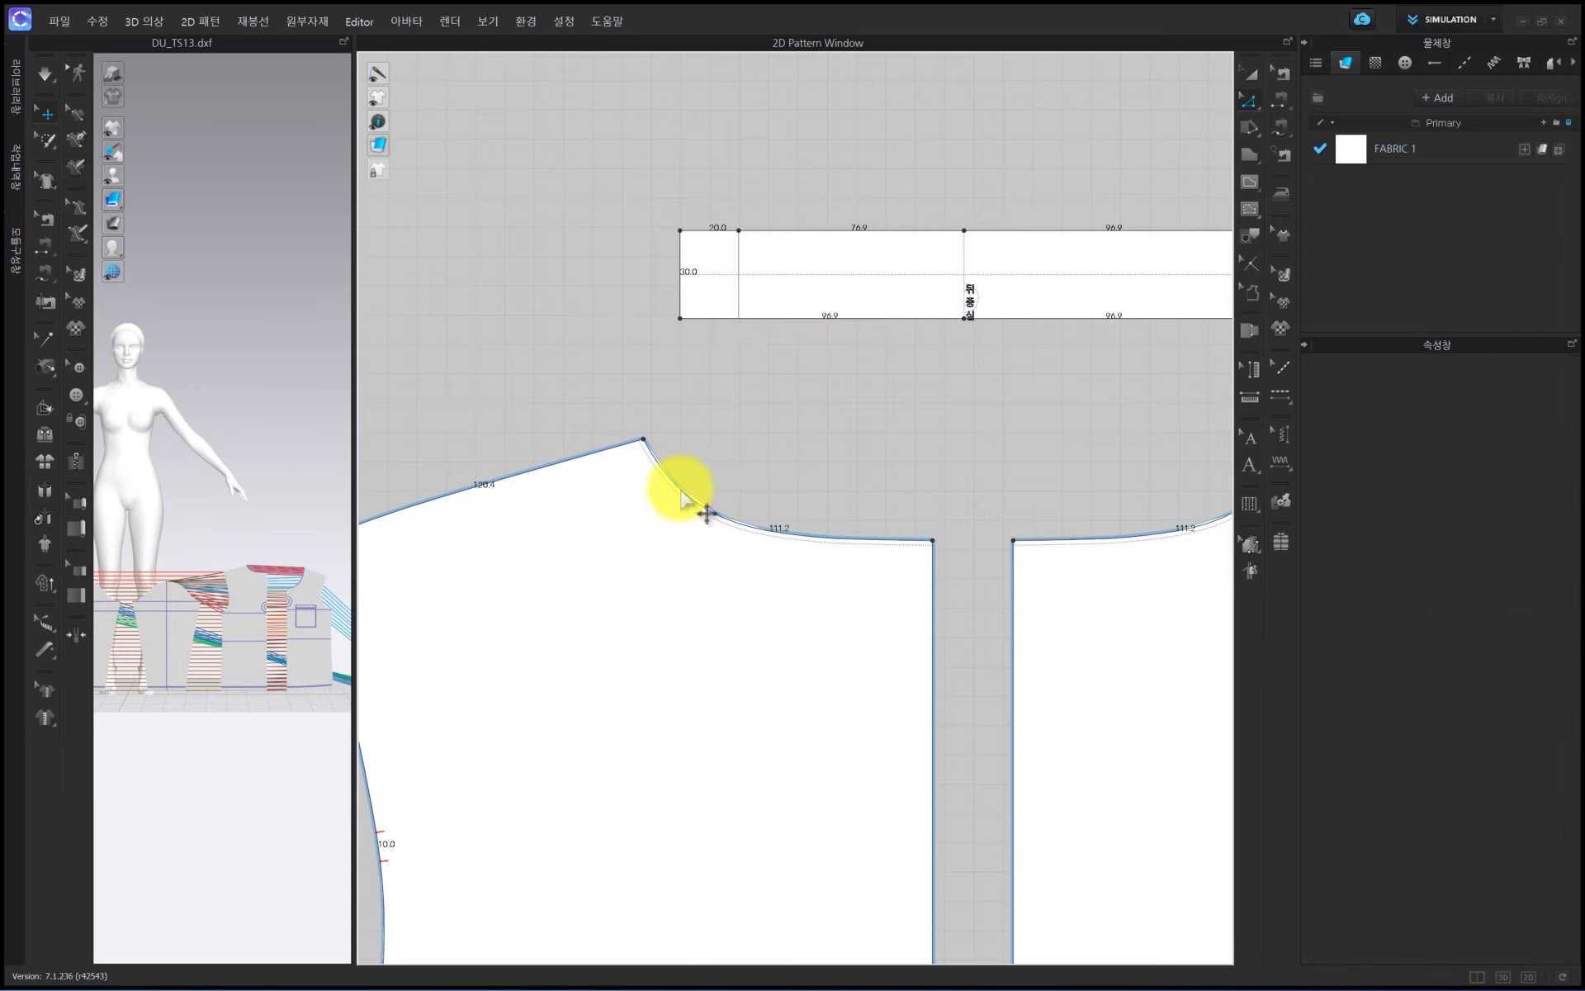
key("ctrl+z")
key("ctrl+z")
key("ctrl+z")
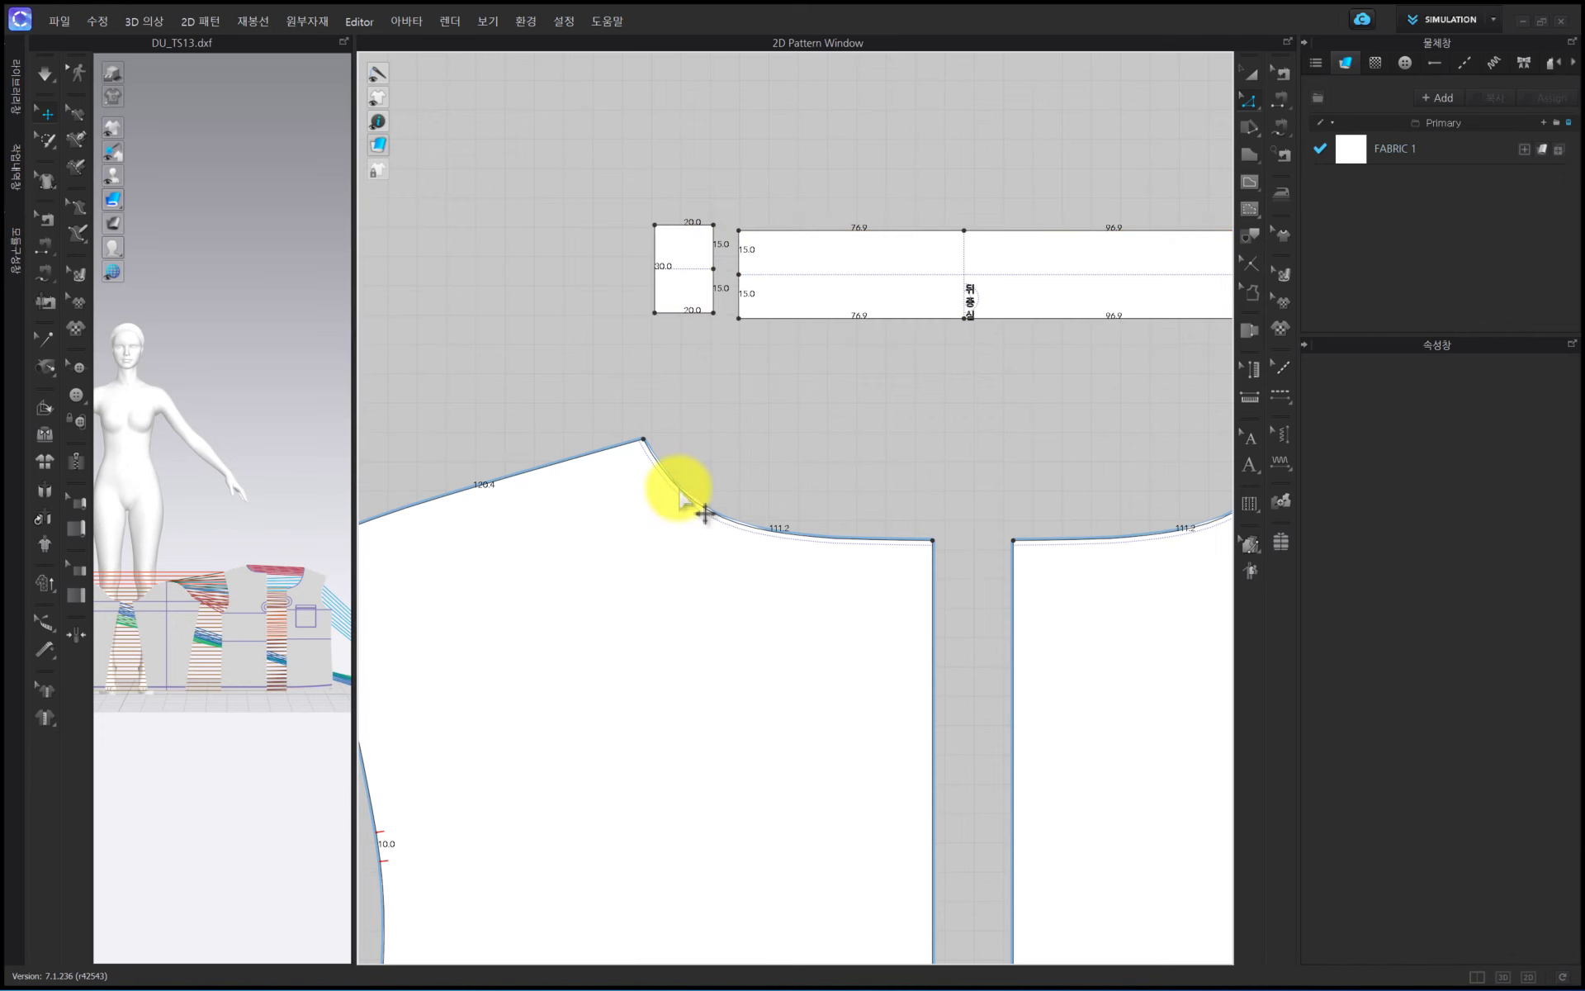
key("ctrl+z")
key("ctrl+z")
key("ctrl+z")
scroll(679, 498, "down", 3)
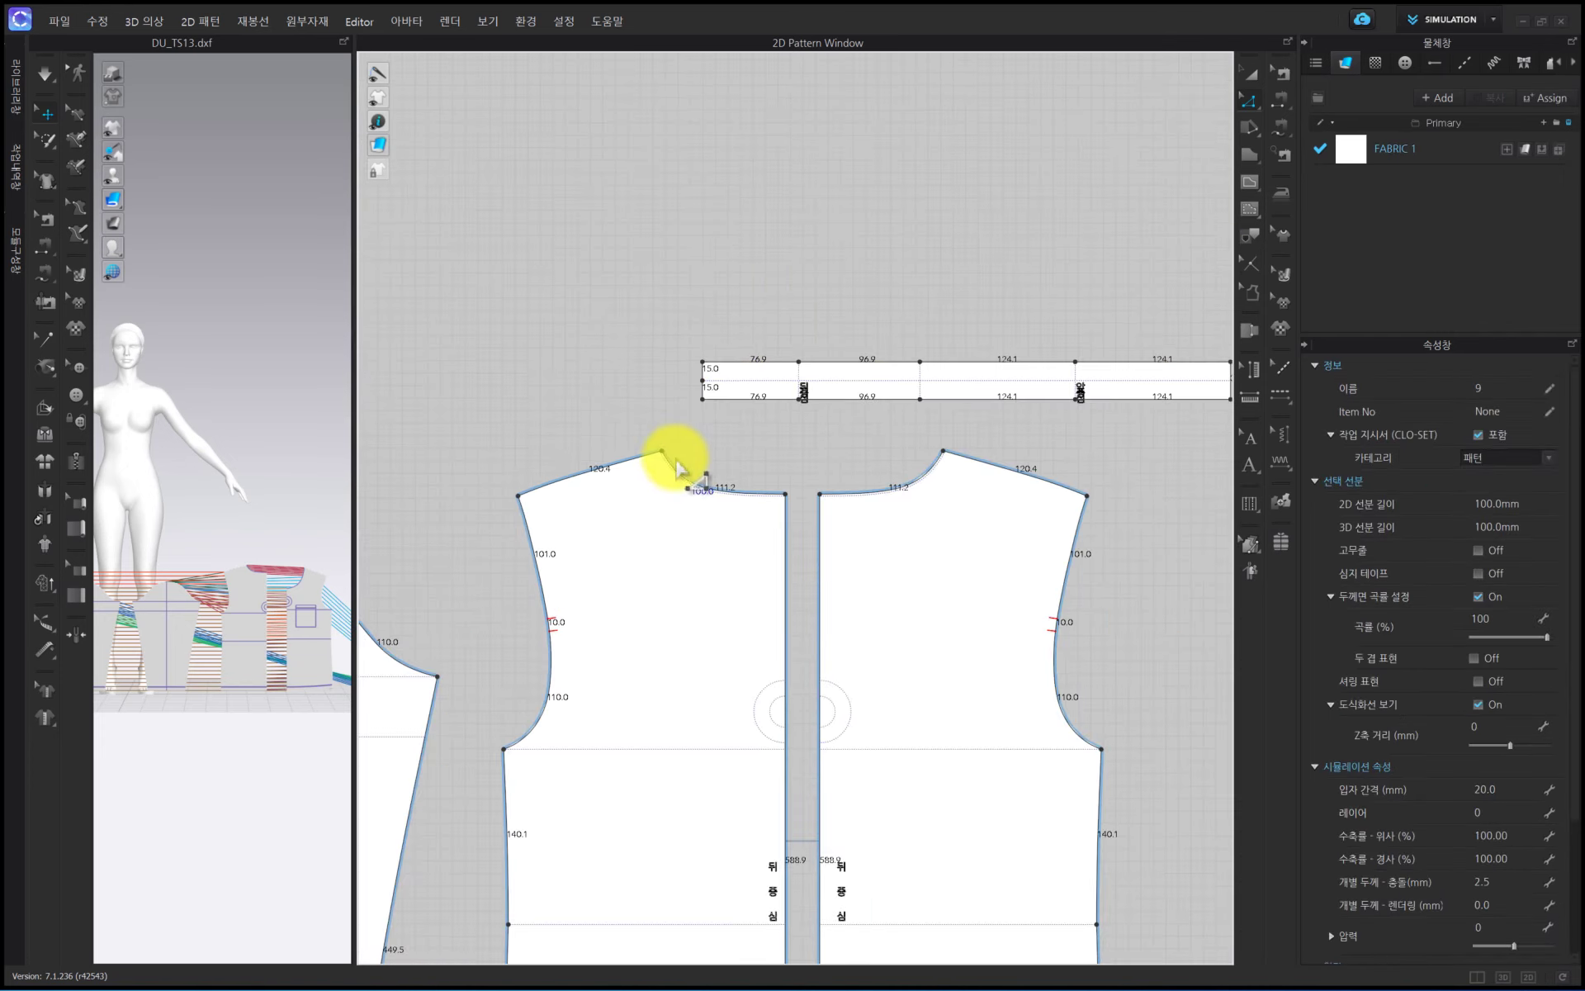
scroll(913, 389, "down", 1)
left_click(911, 399)
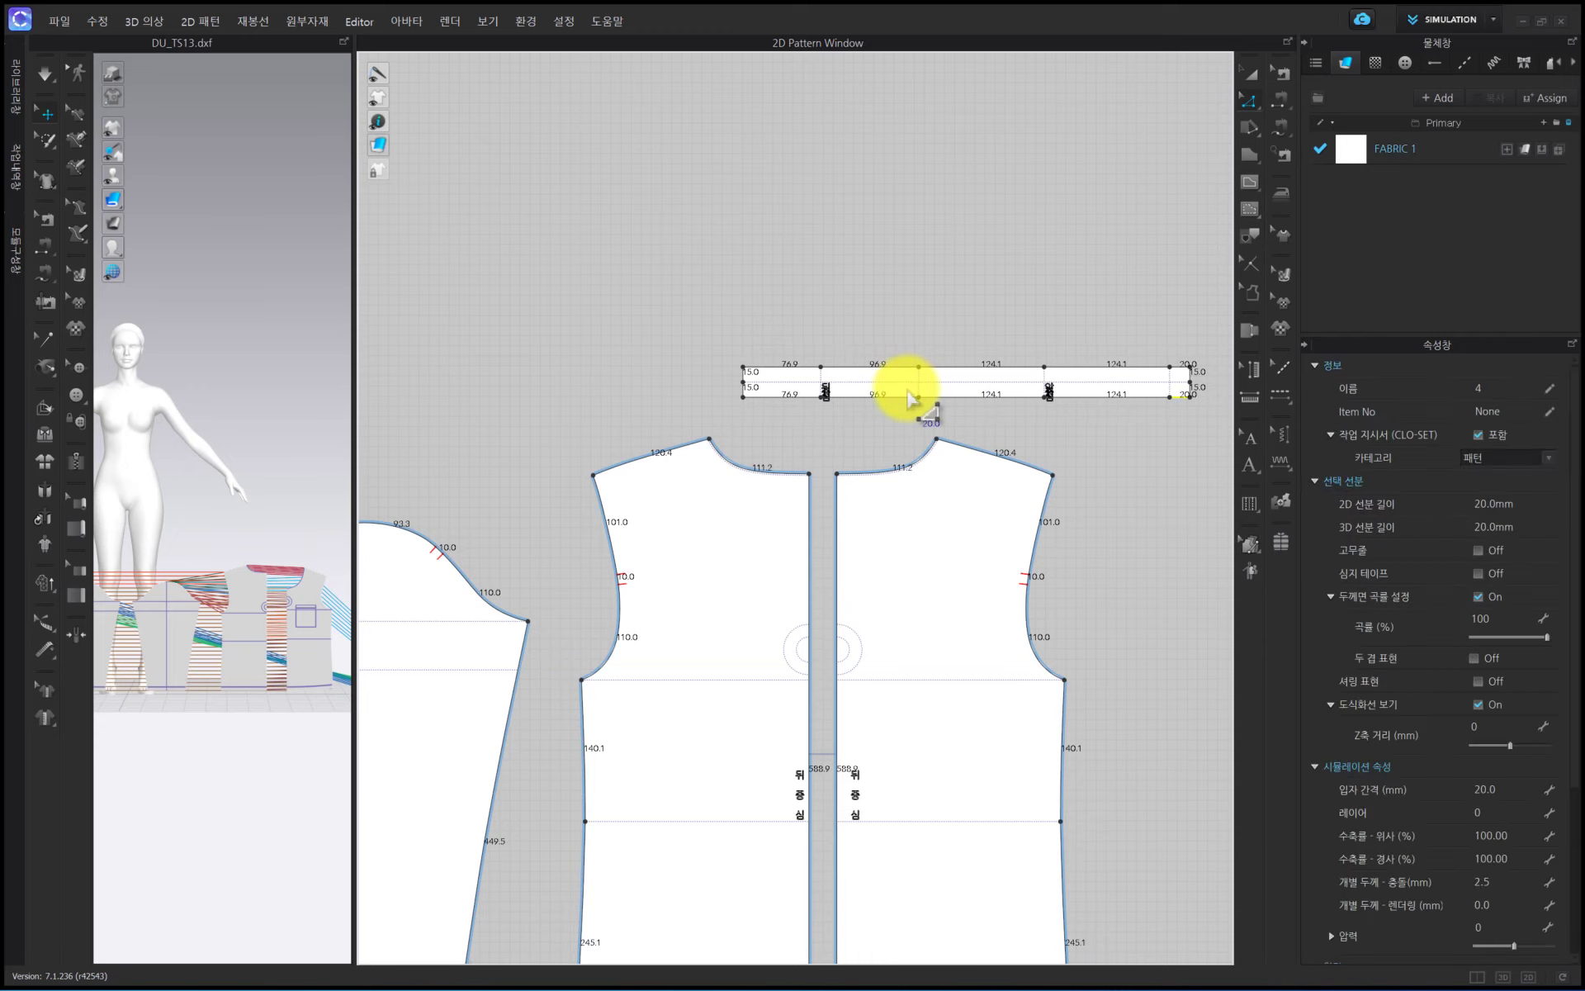
left_click(842, 419)
Sew the unsewn back neckline to two neckband lower-edge segments together: the 76.9 mm one beside centre back and the 20 mm one at the opposite end
scroll(764, 443, "up", 3)
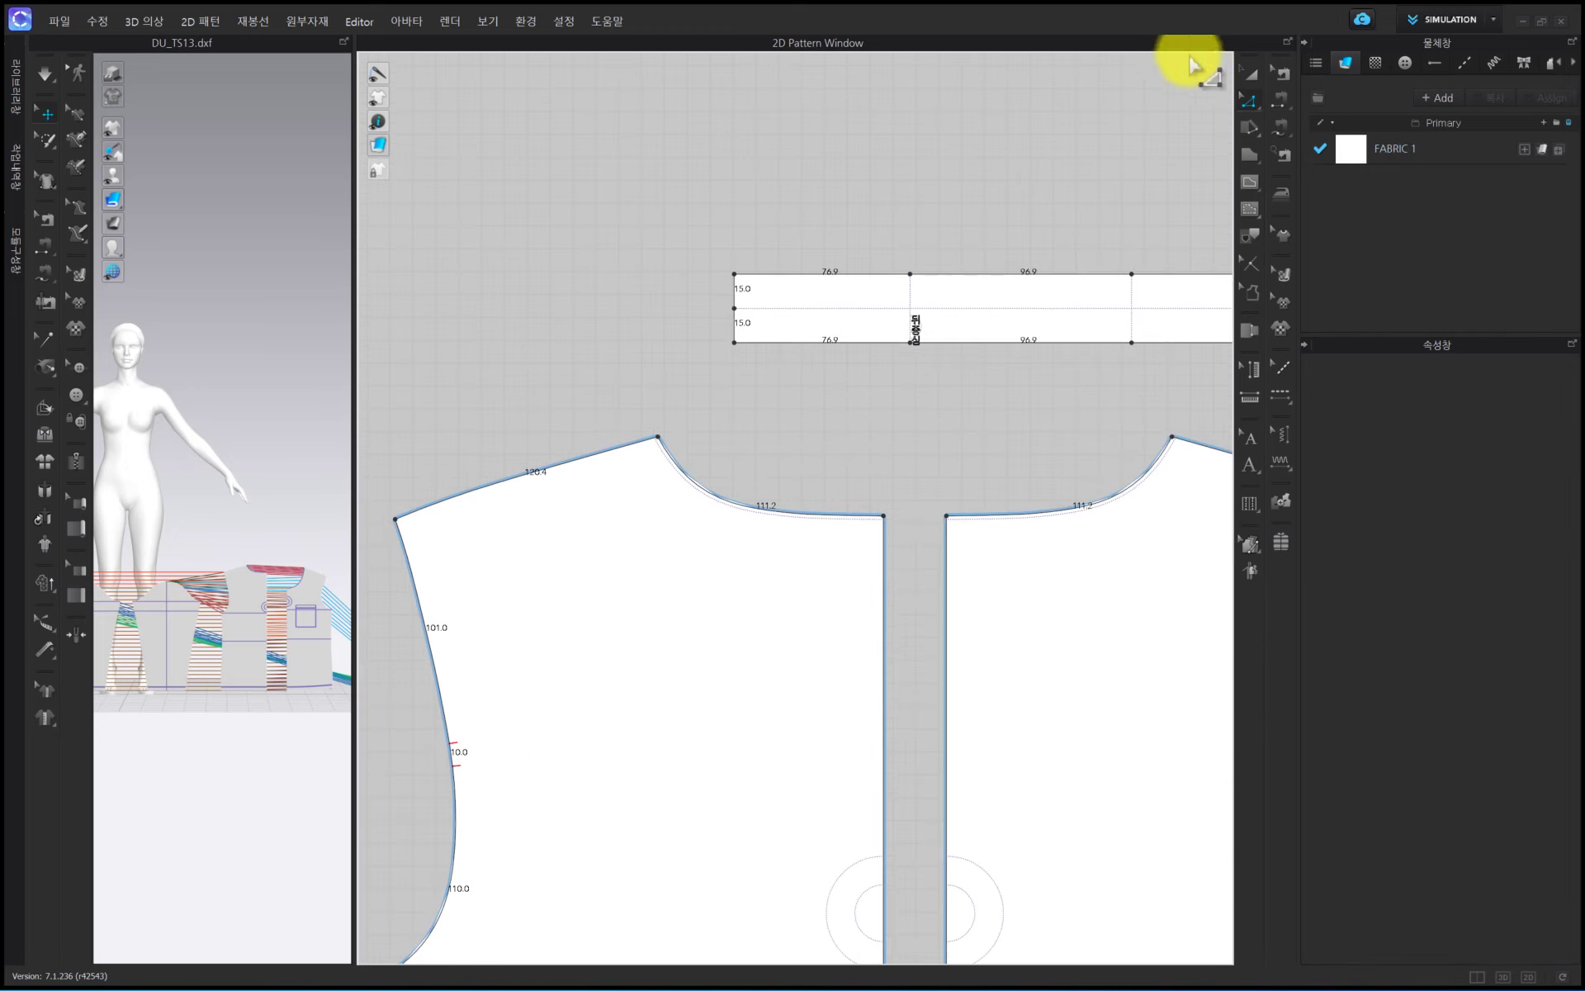
left_click(1281, 101)
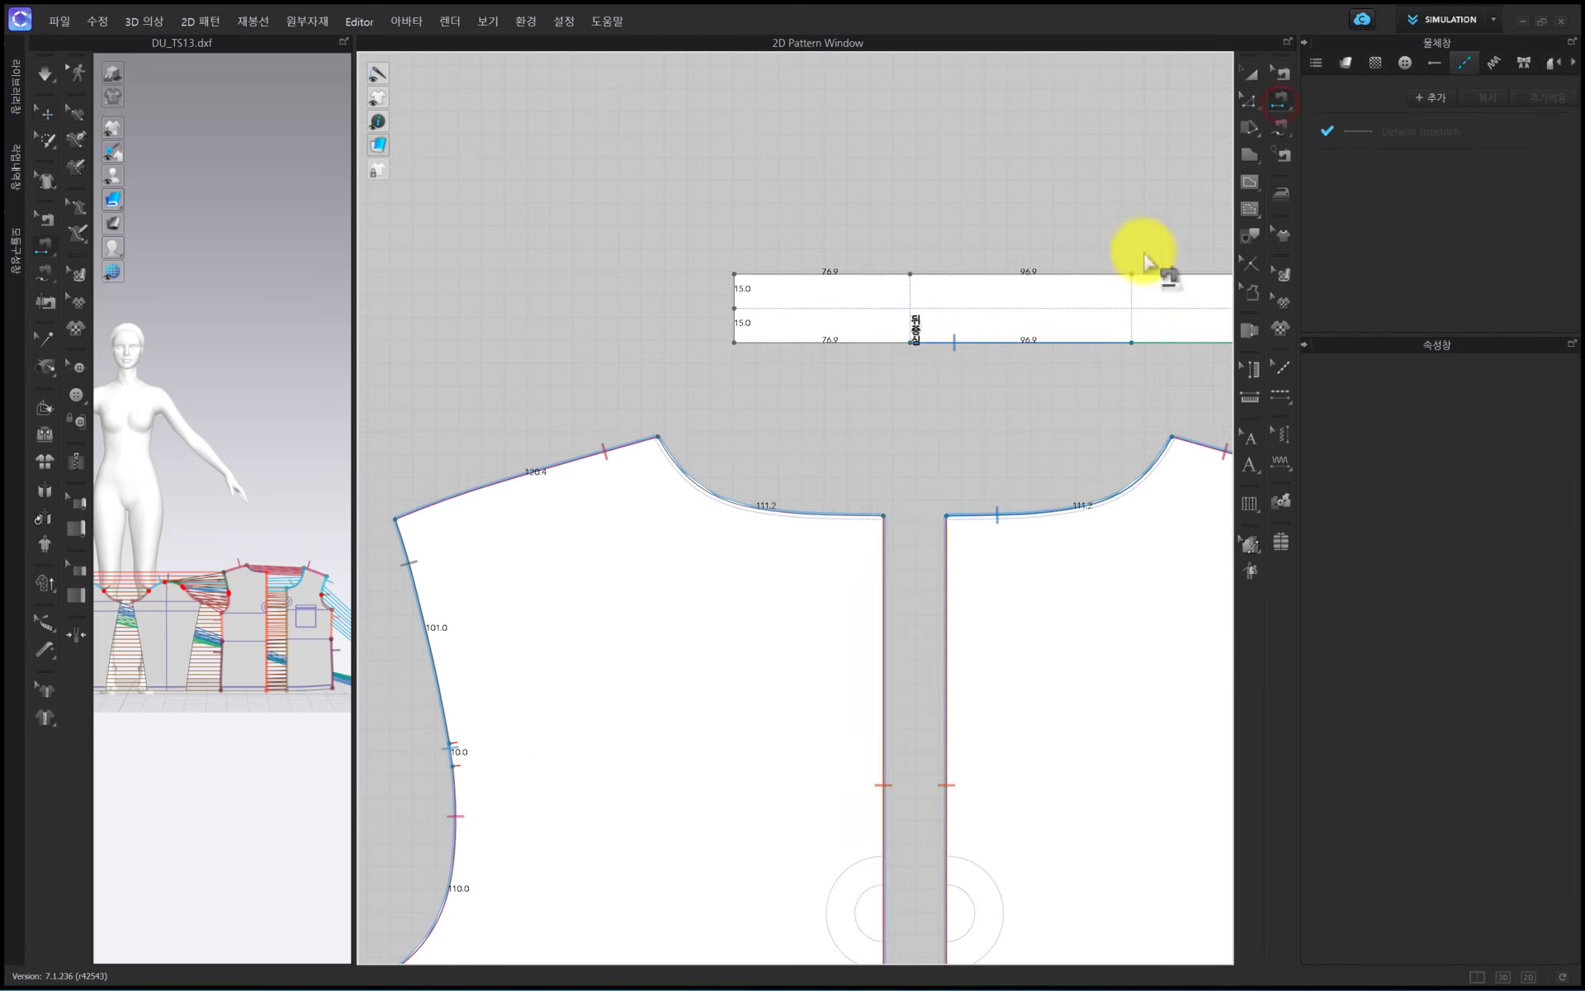
left_click(834, 516)
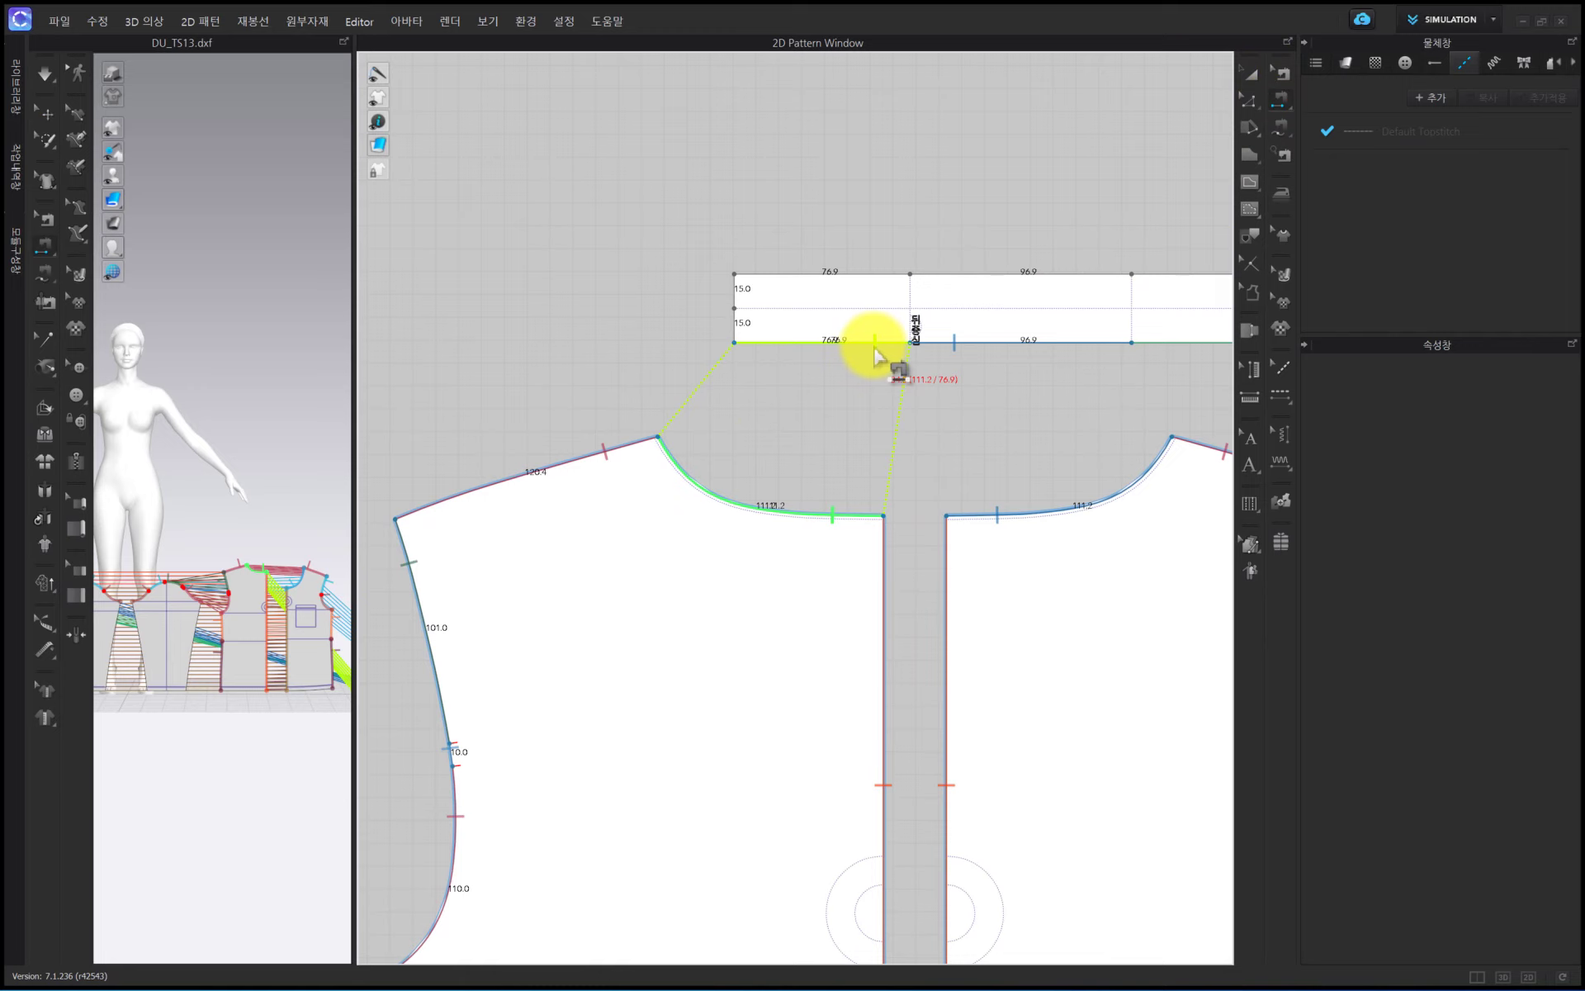
left_click(875, 345)
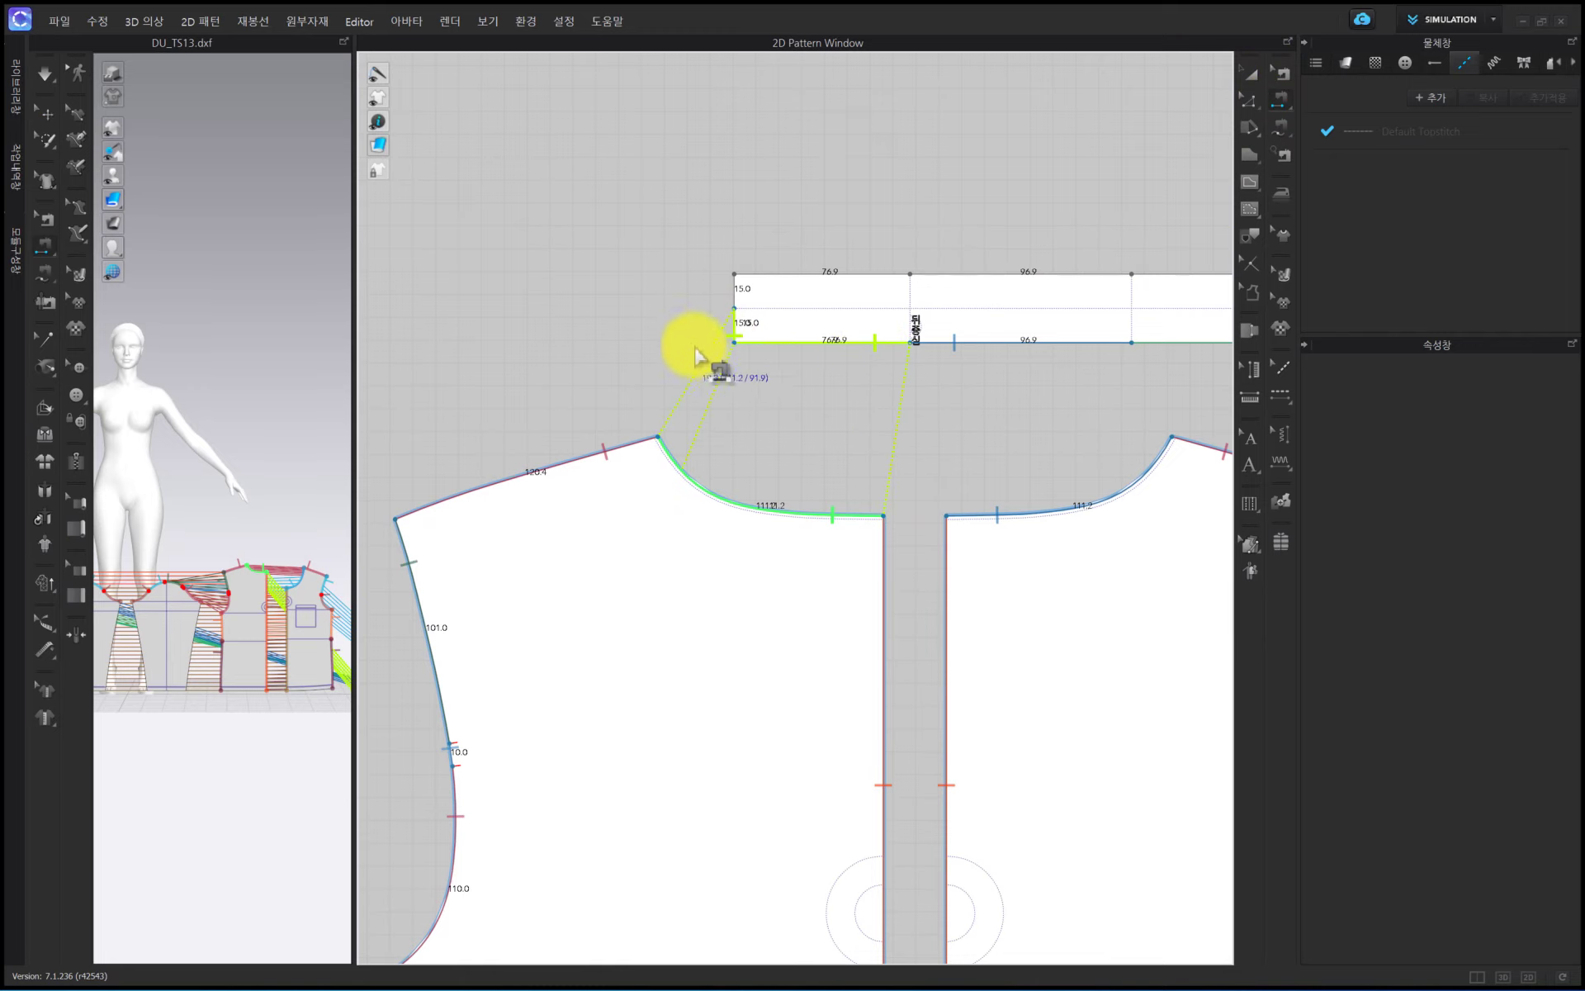
scroll(673, 365, "down", 3)
scroll(1140, 379, "up", 4)
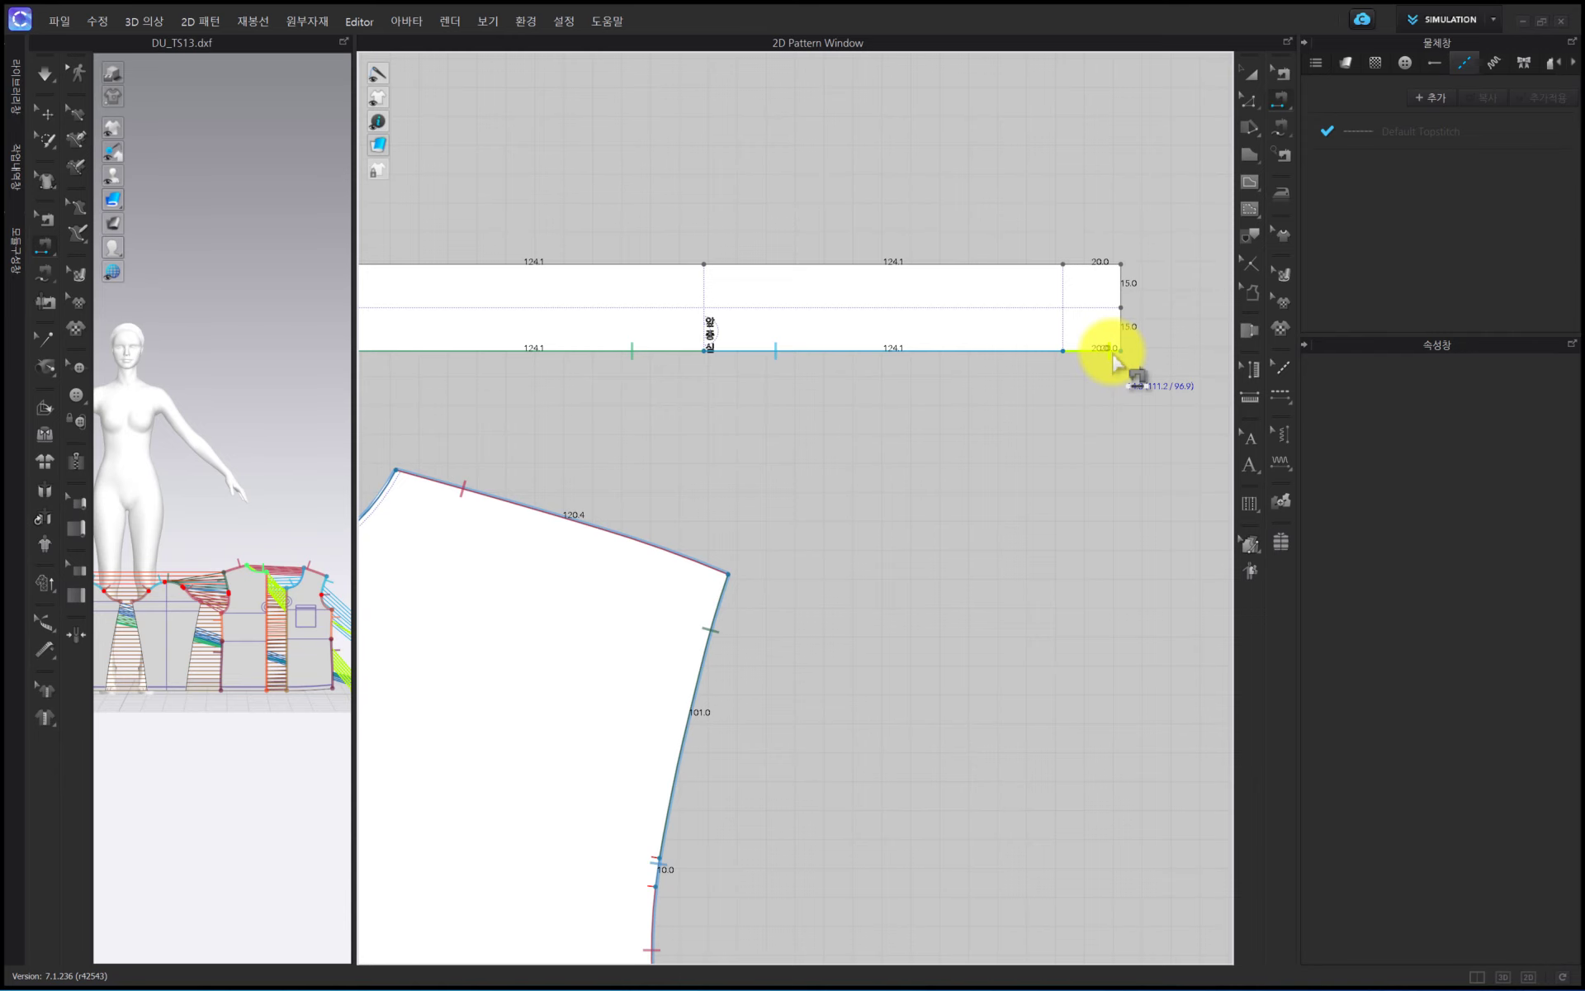
left_click(1116, 363)
scroll(1154, 443, "down", 3)
scroll(938, 520, "up", 3)
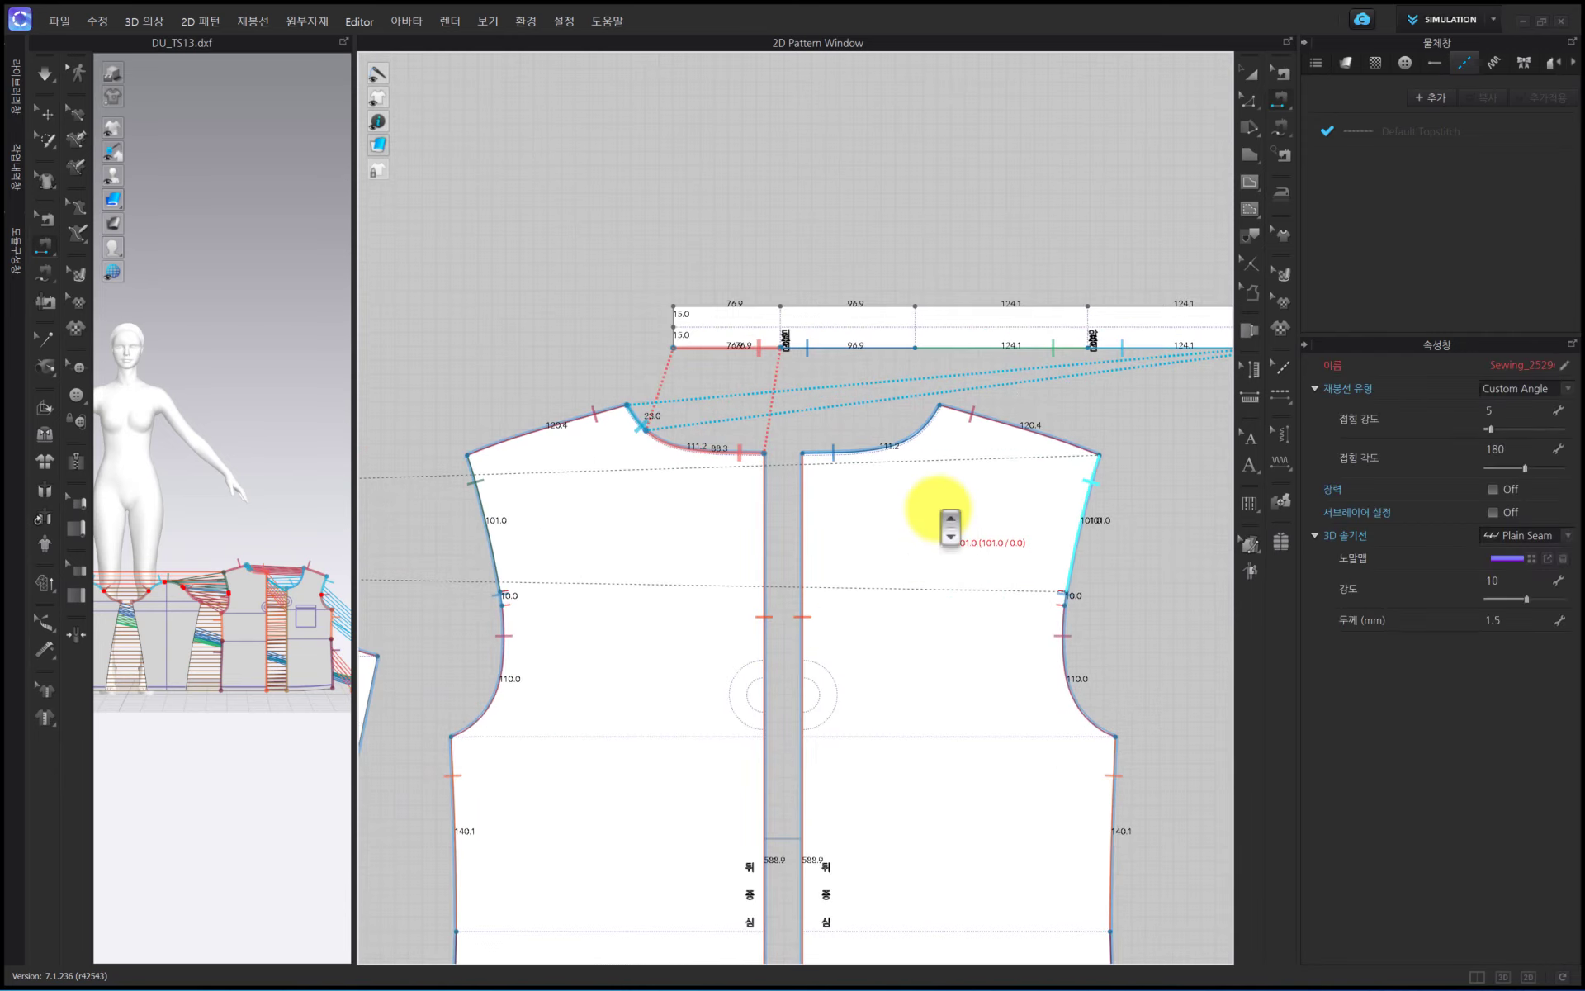
Use Edit Sewing to examine the two seams that join the back neckline to the neckband's opposite end segments
left_click(1280, 74)
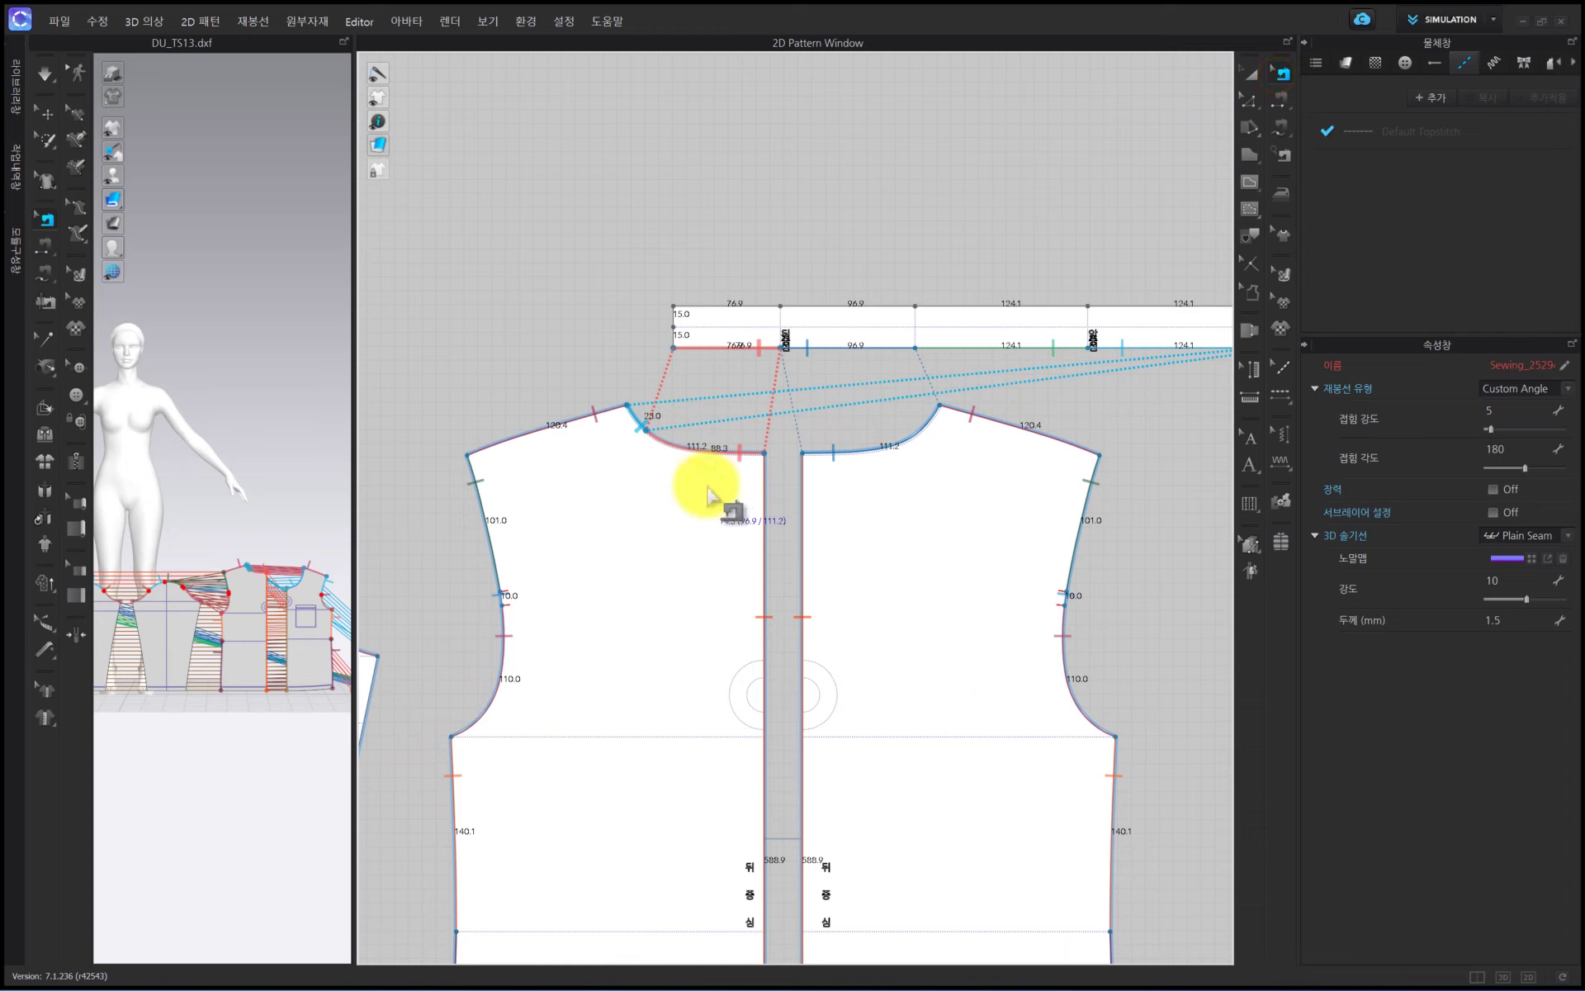
left_click(732, 456)
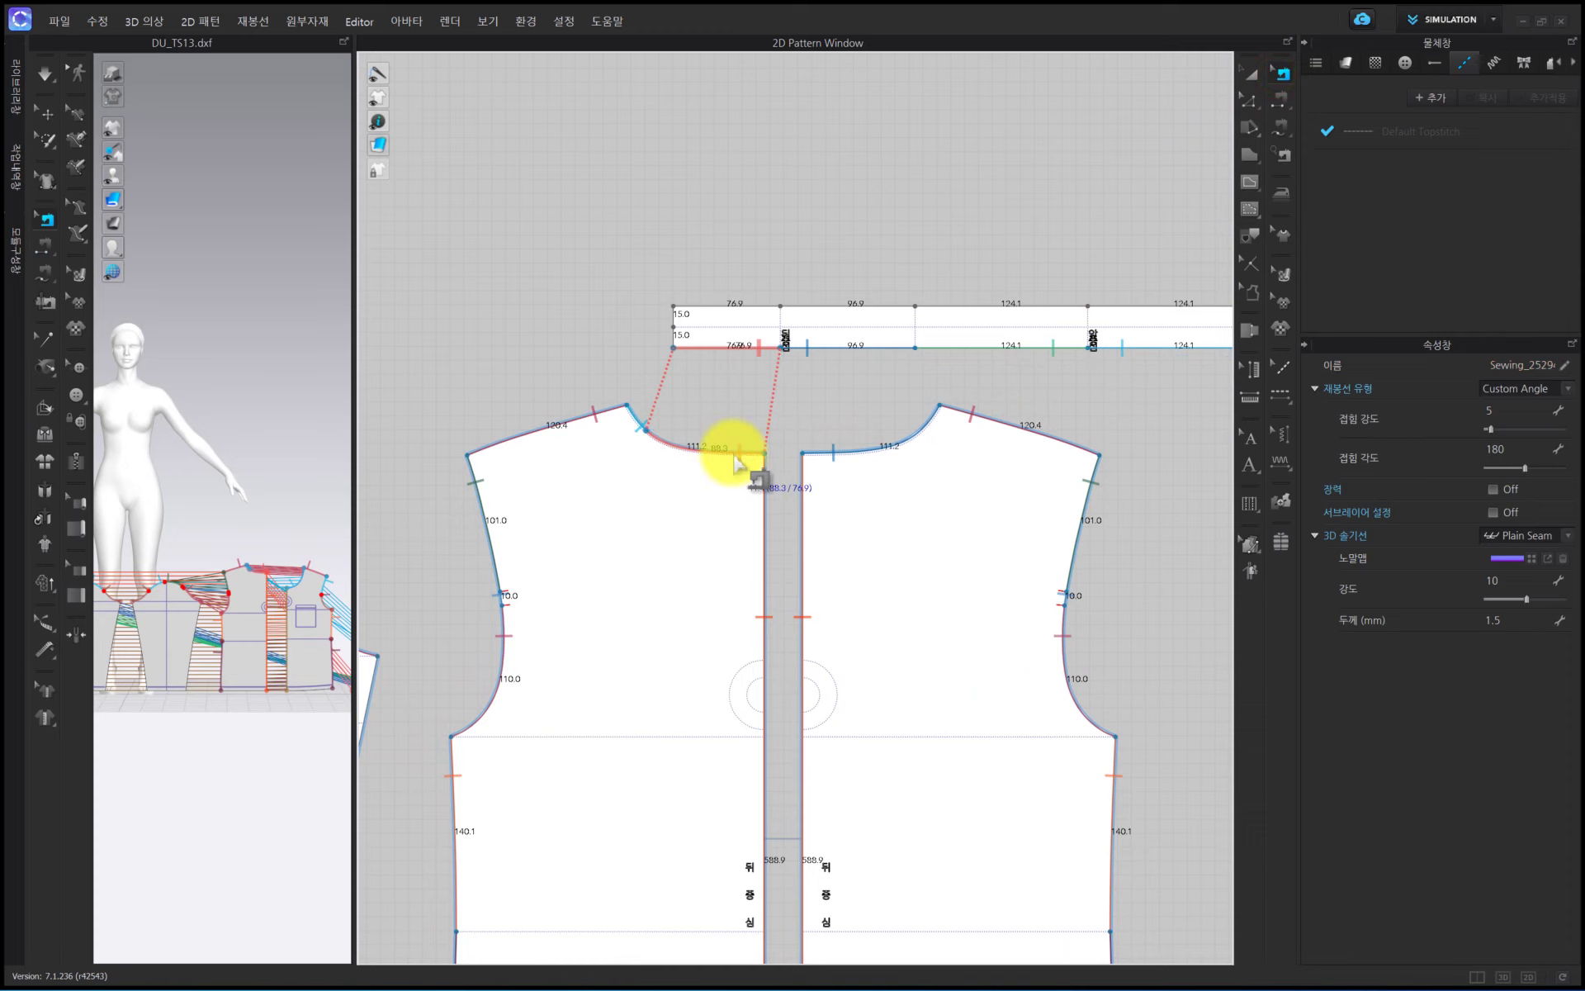
left_click(635, 425)
scroll(747, 409, "up", 3)
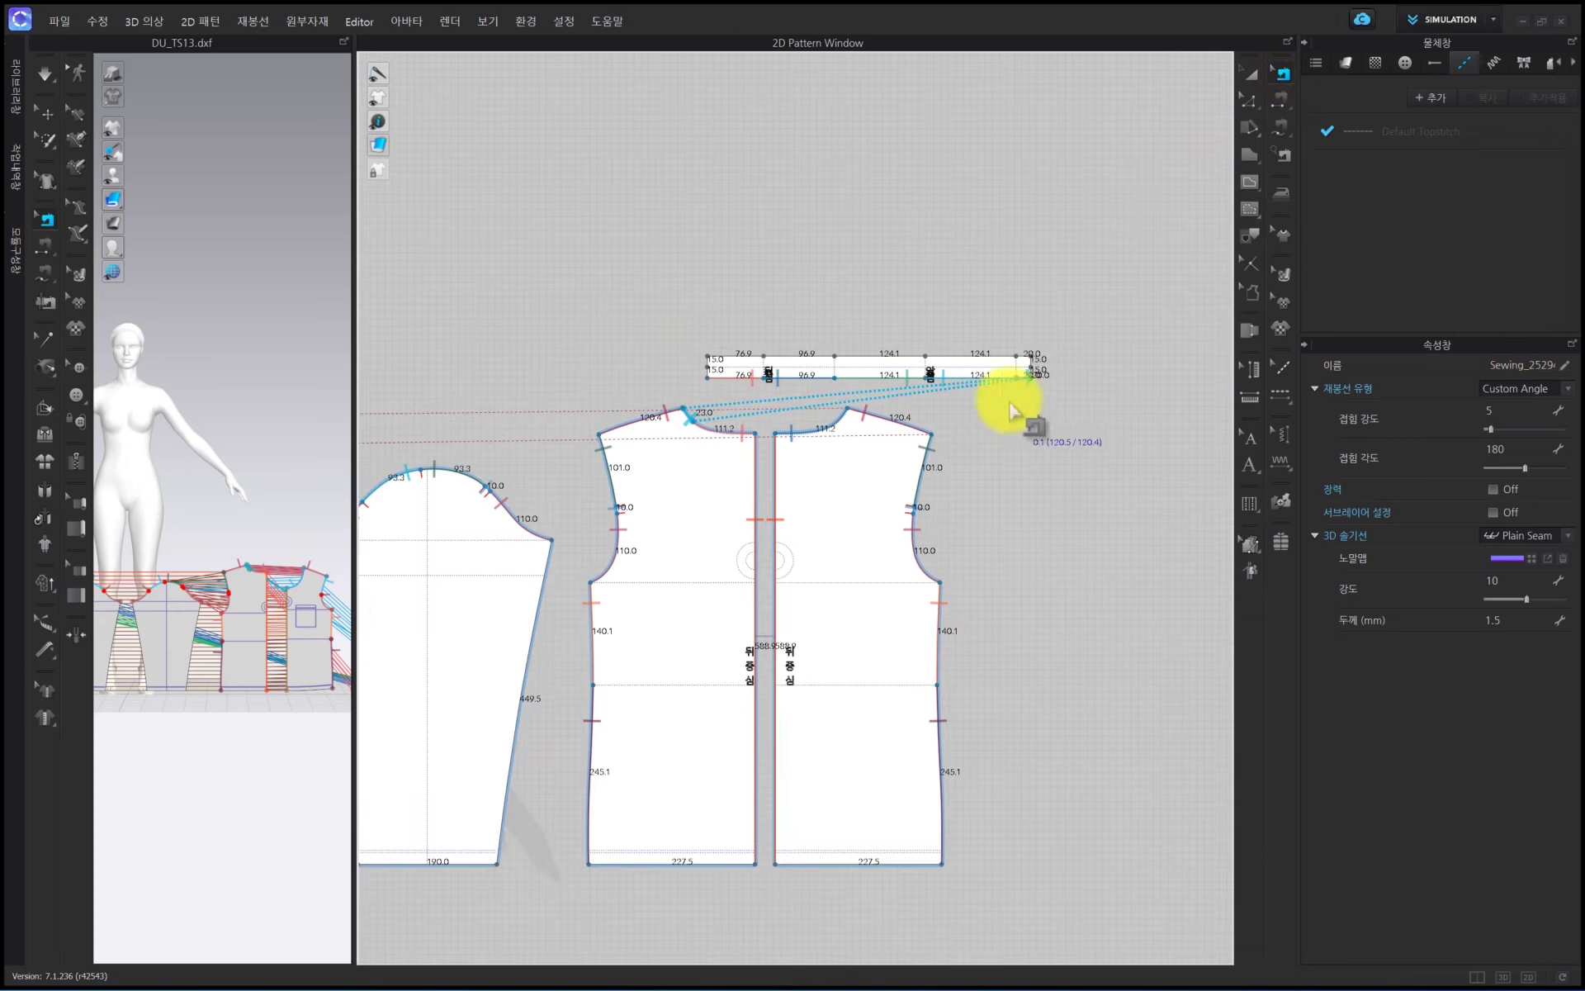
scroll(1019, 371, "down", 6)
scroll(1105, 405, "up", 3)
middle_click_drag(523, 520, 701, 489)
left_click(686, 476)
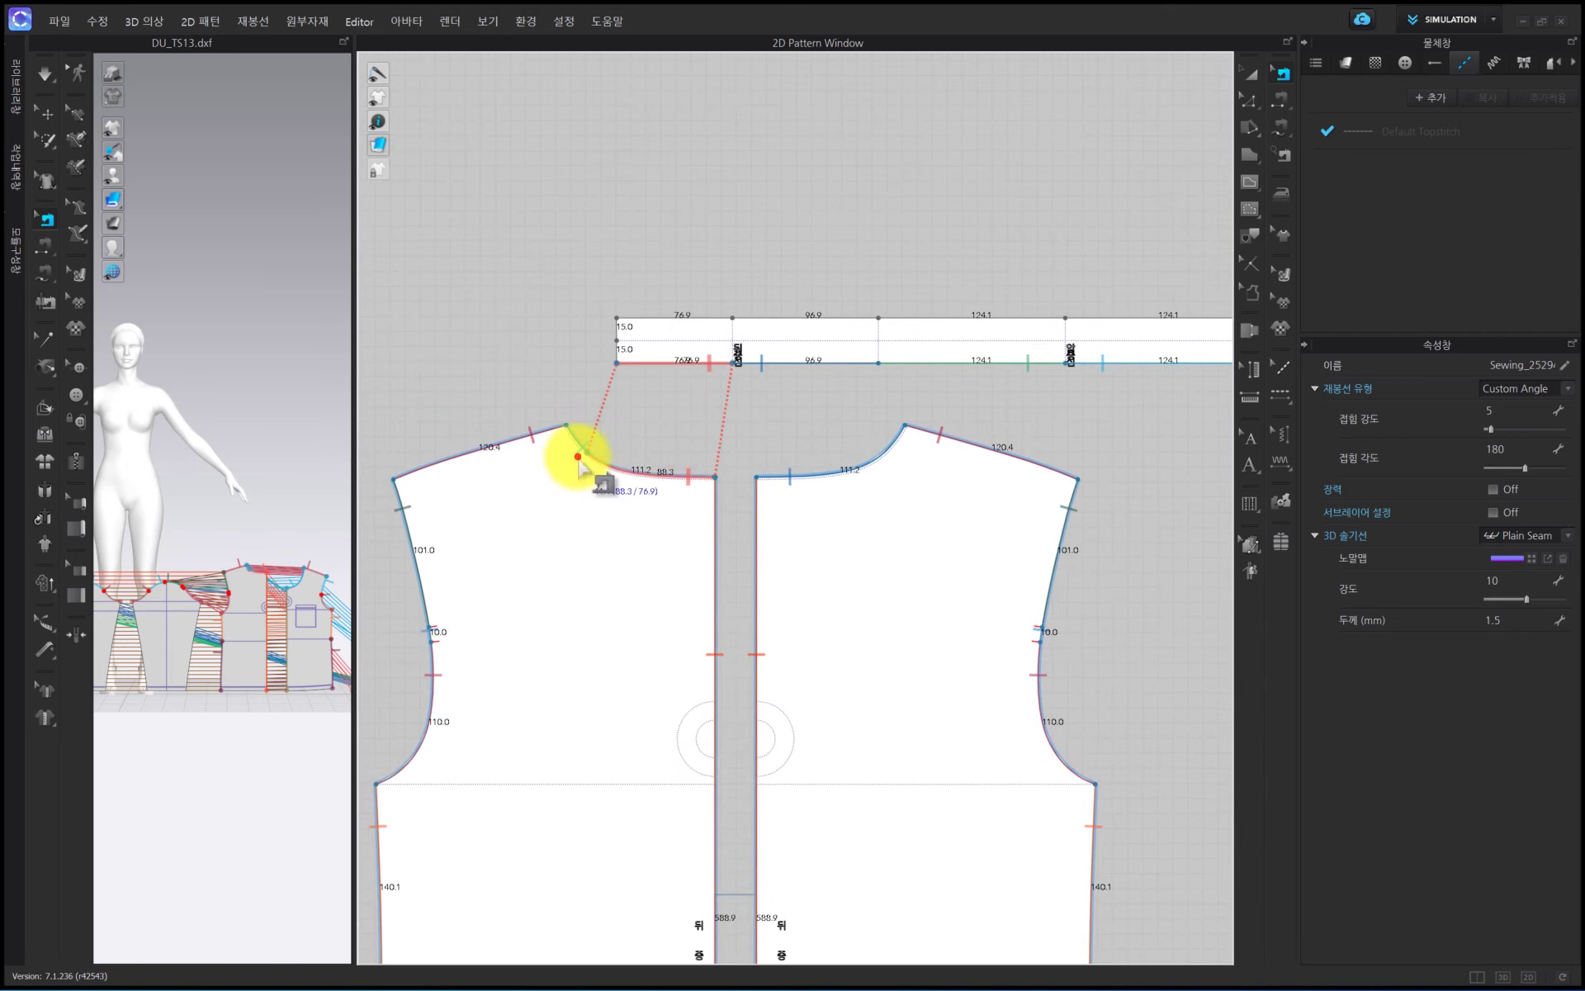
left_click(691, 375)
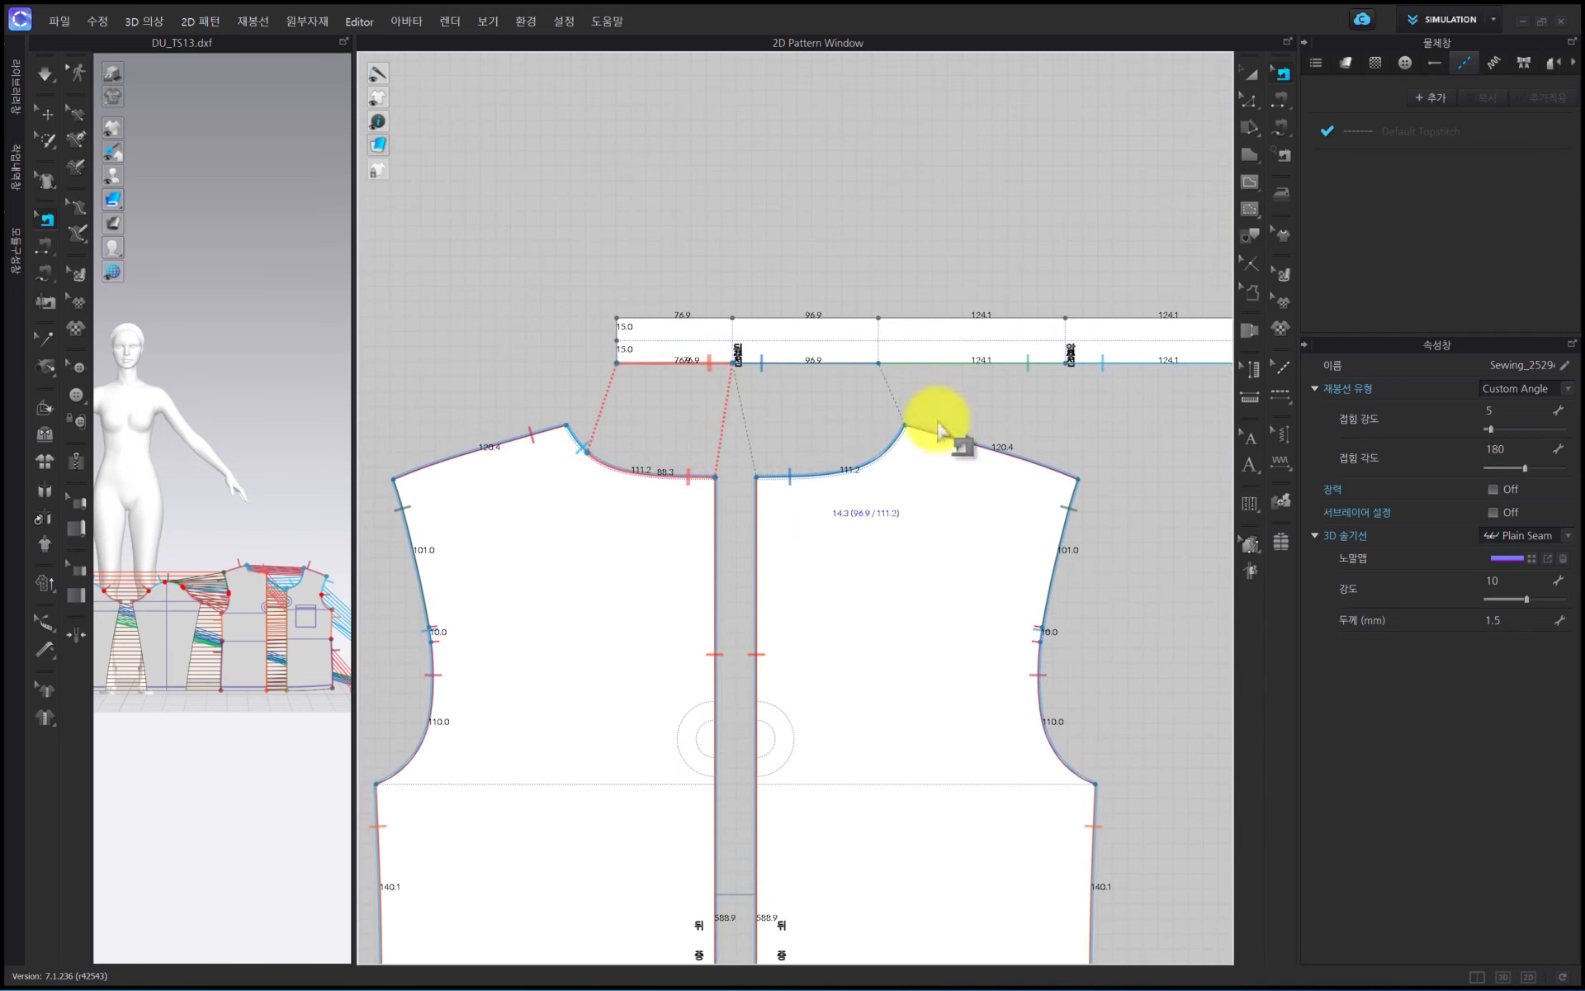
Move the neckband piece above the front necklines, with its centre front mark in line with the avatar silhouette's centre line
left_click(1254, 80)
scroll(1061, 351, "up", 5)
scroll(900, 437, "up", 1)
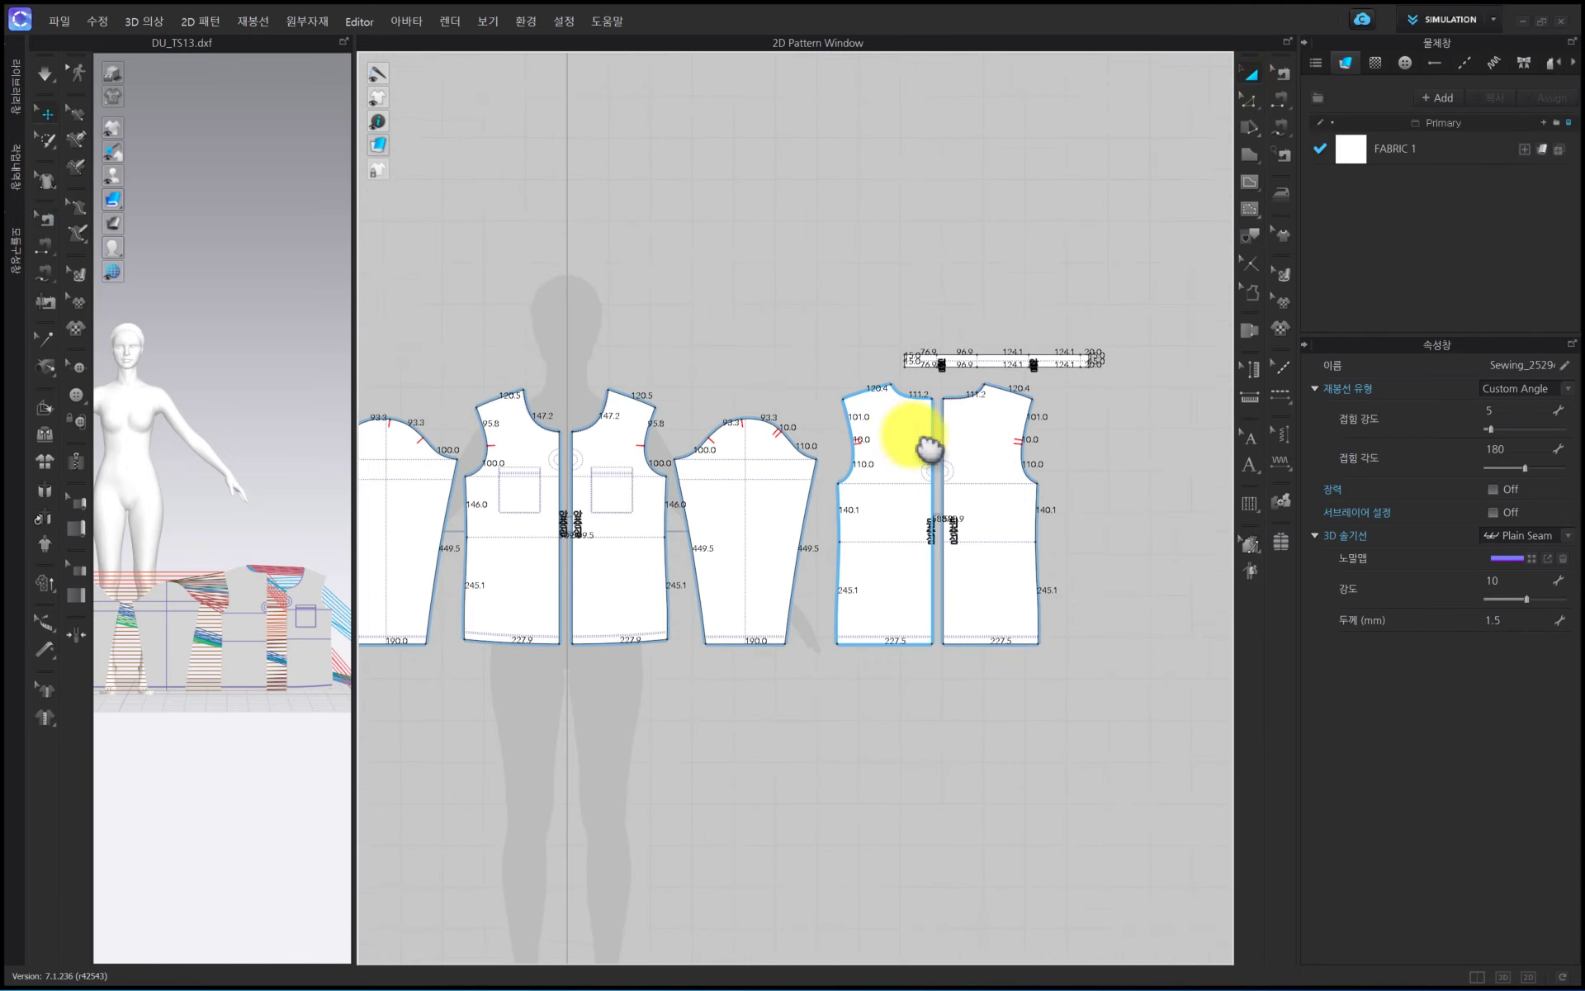
middle_click_drag(914, 438, 1053, 440)
scroll(1094, 406, "down", 2)
left_click_drag(1166, 330, 486, 358)
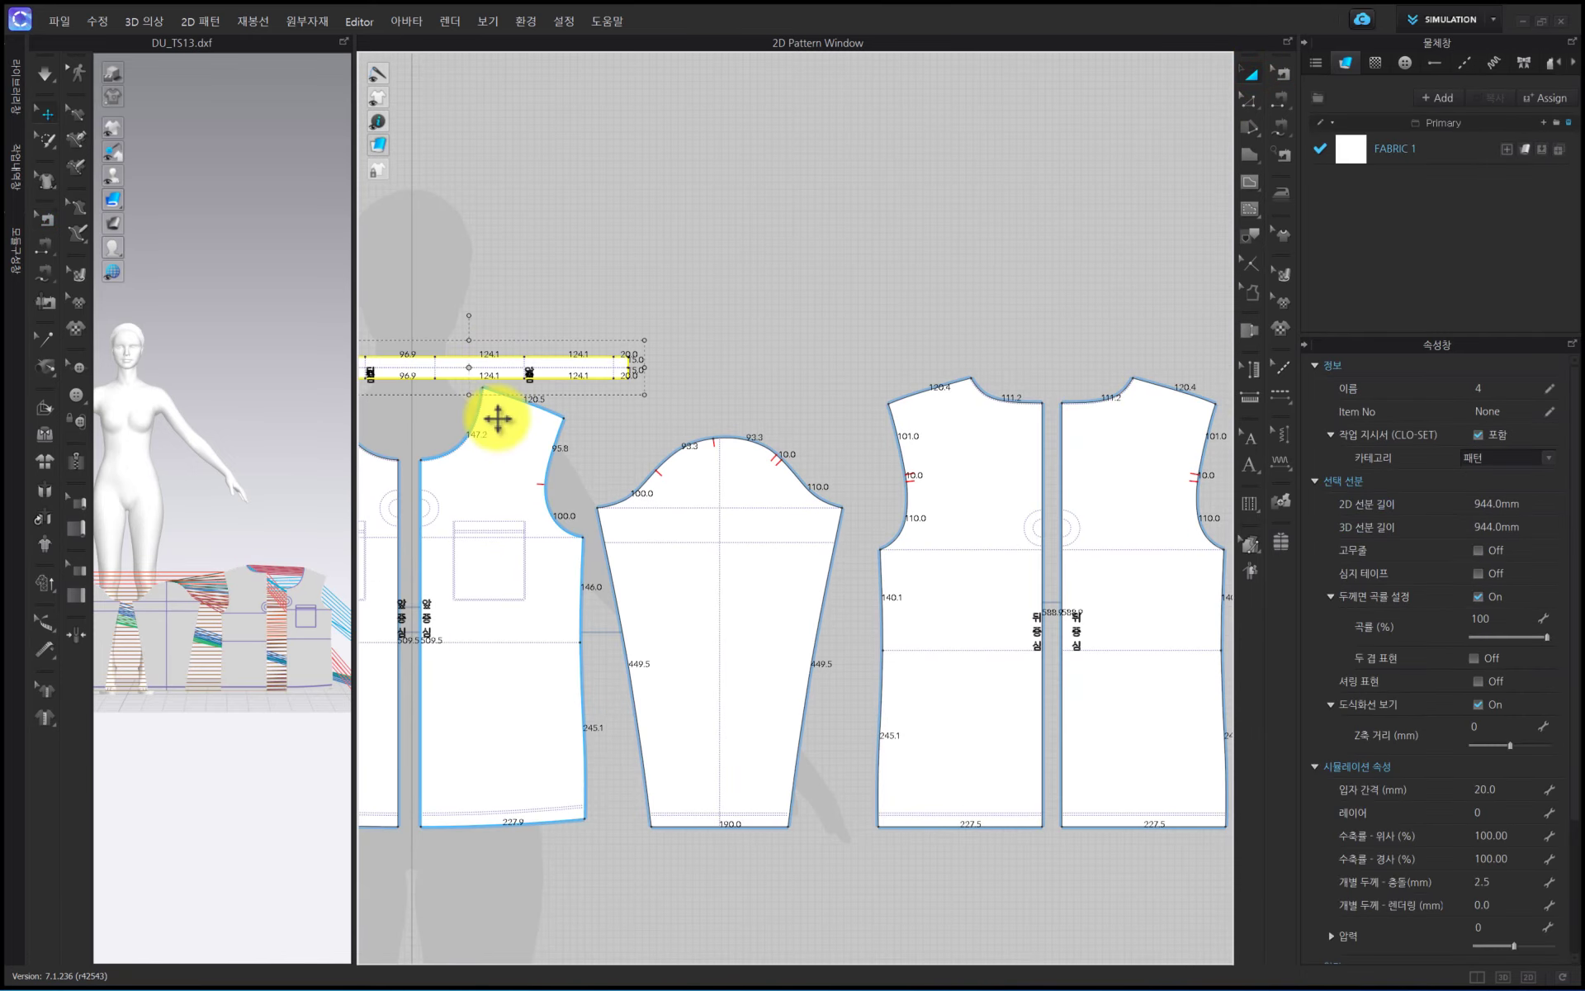
middle_click_drag(500, 396, 900, 376)
scroll(901, 375, "up", 3)
left_click_drag(972, 309, 764, 285)
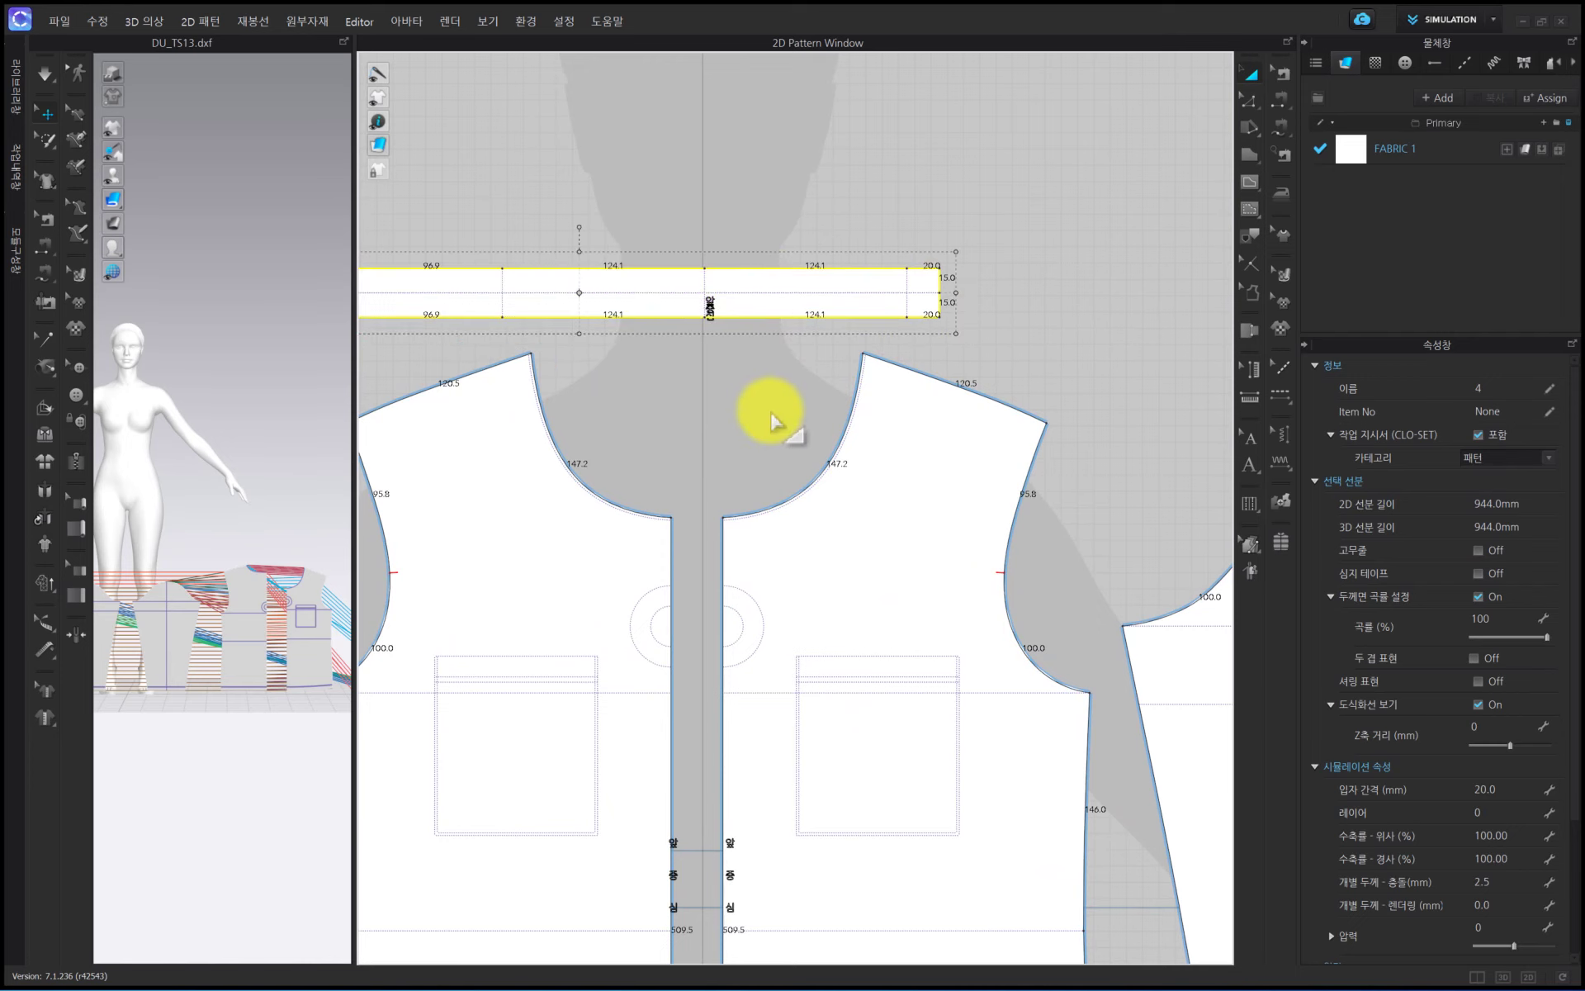
middle_click_drag(760, 414, 849, 418)
left_click(772, 410)
Trace the neckband's lengthwise middle baseline as an internal line
scroll(789, 422, "down", 4)
scroll(761, 468, "up", 2)
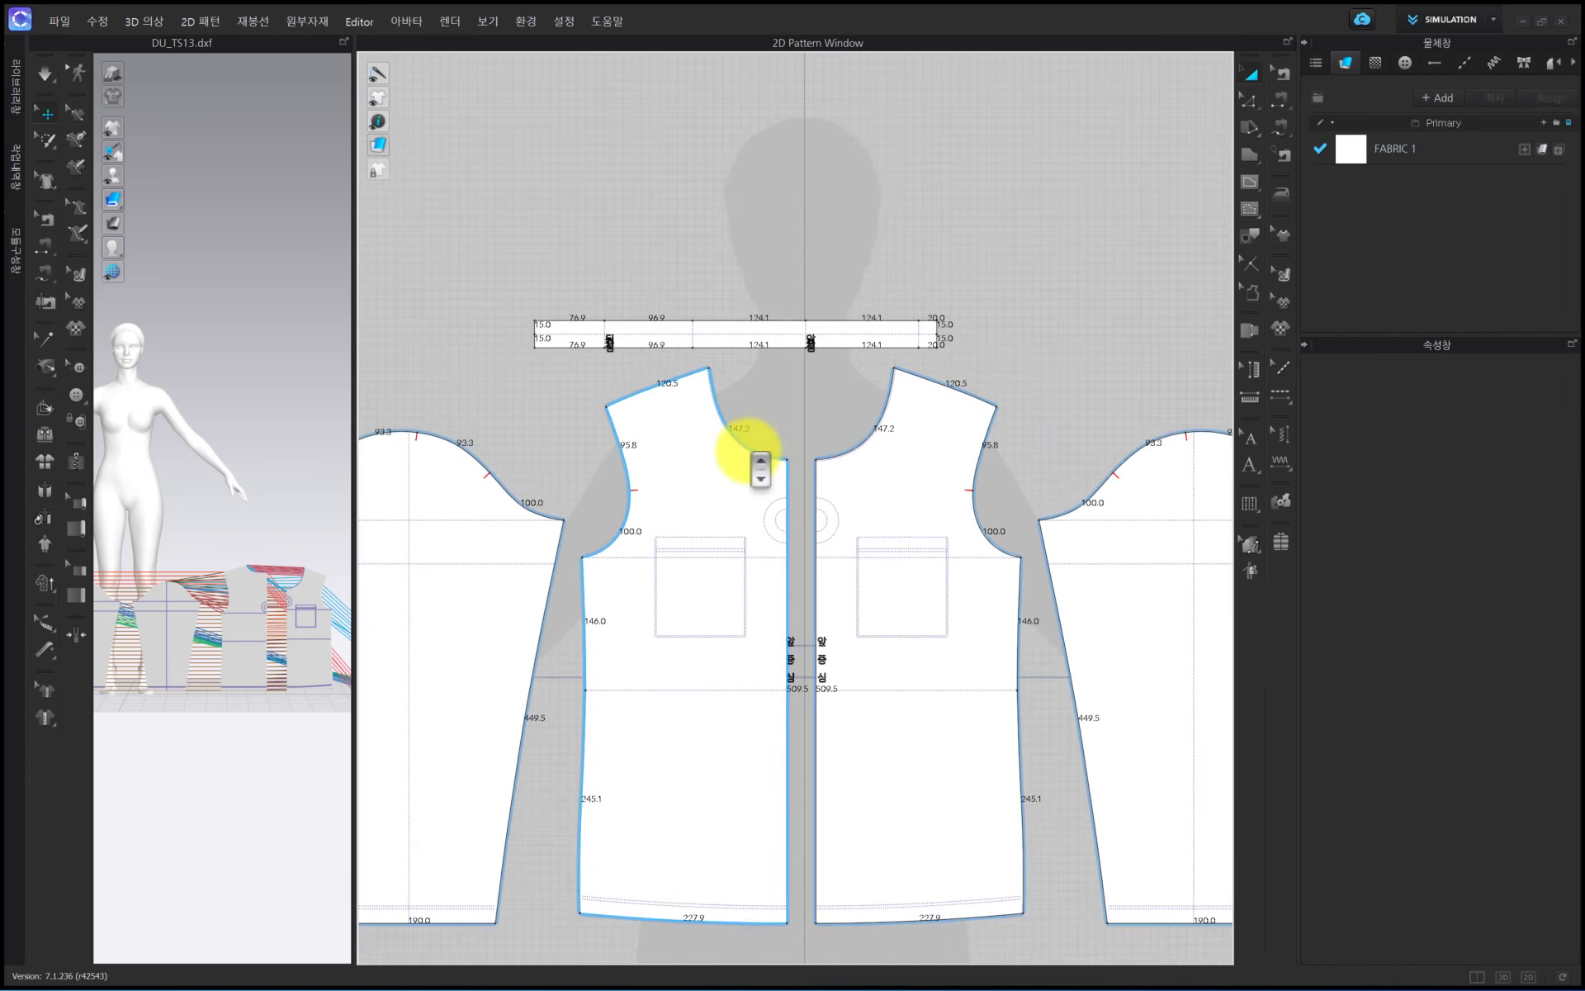
scroll(751, 453, "up", 2)
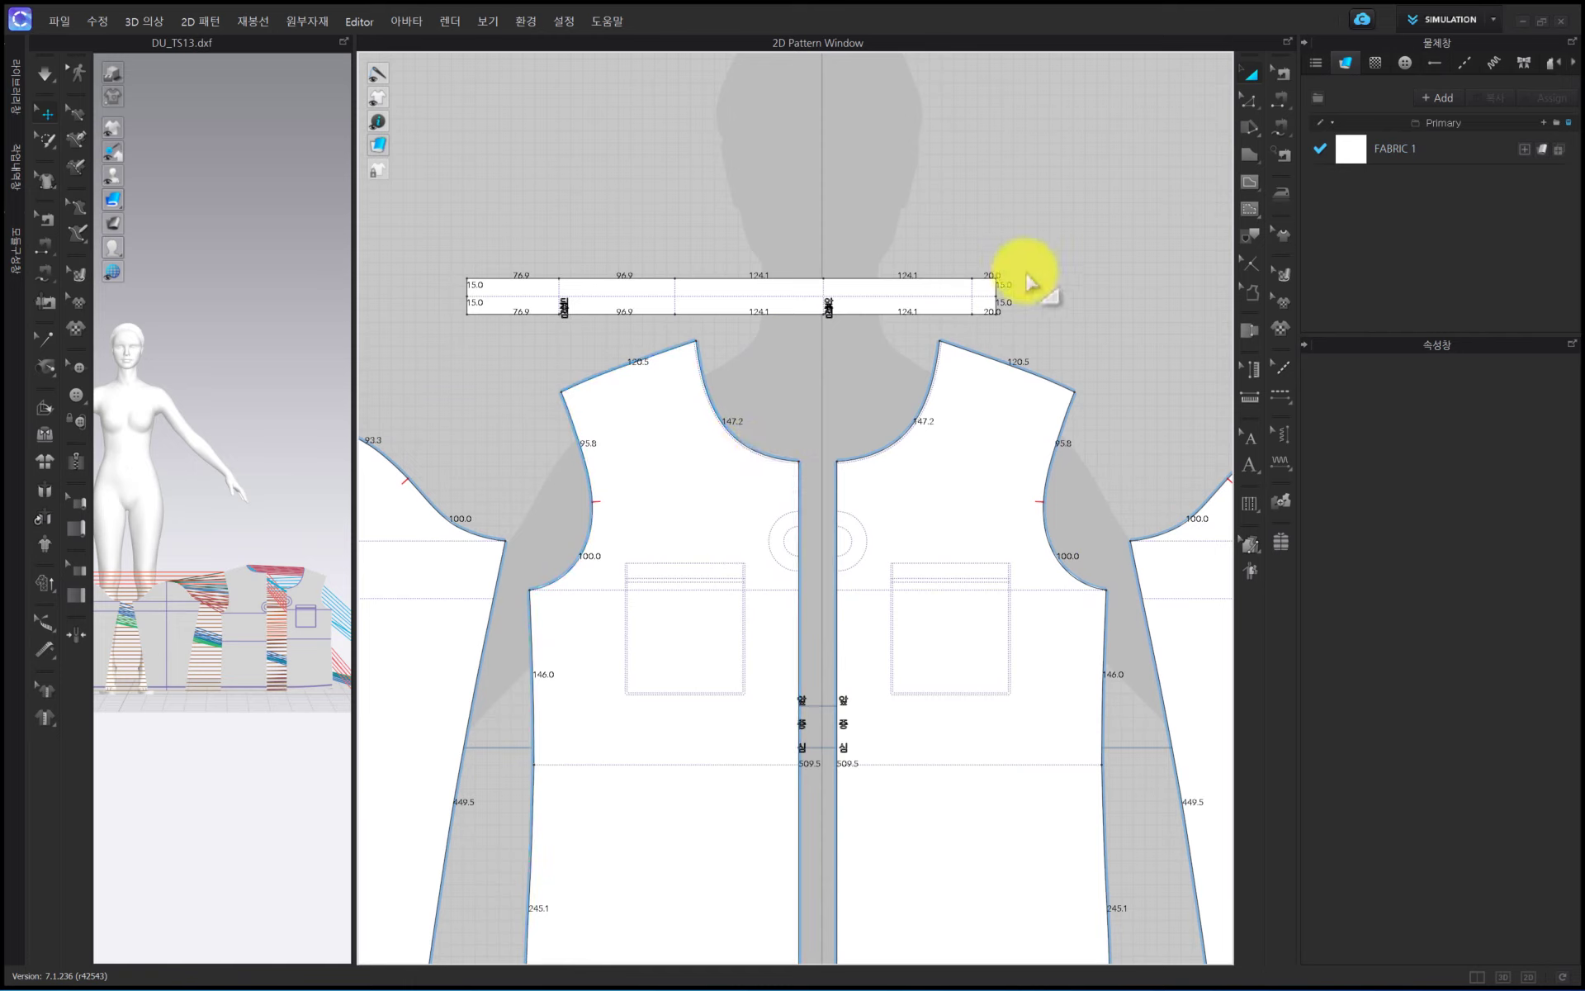
left_click(1252, 234)
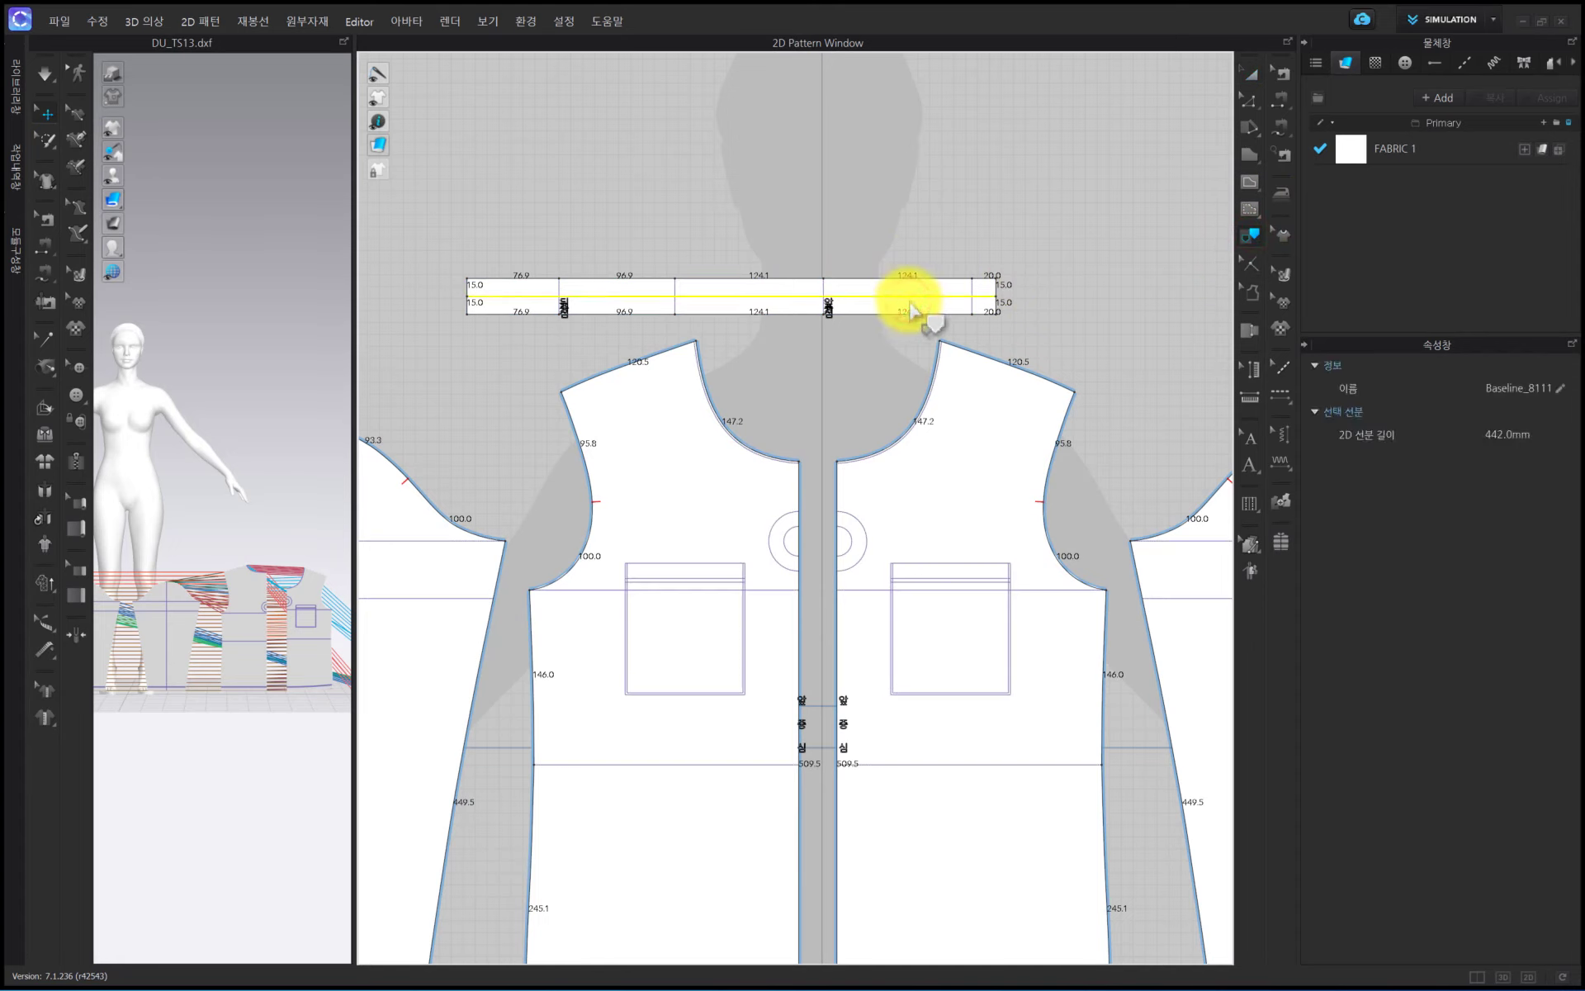
right_click(908, 301)
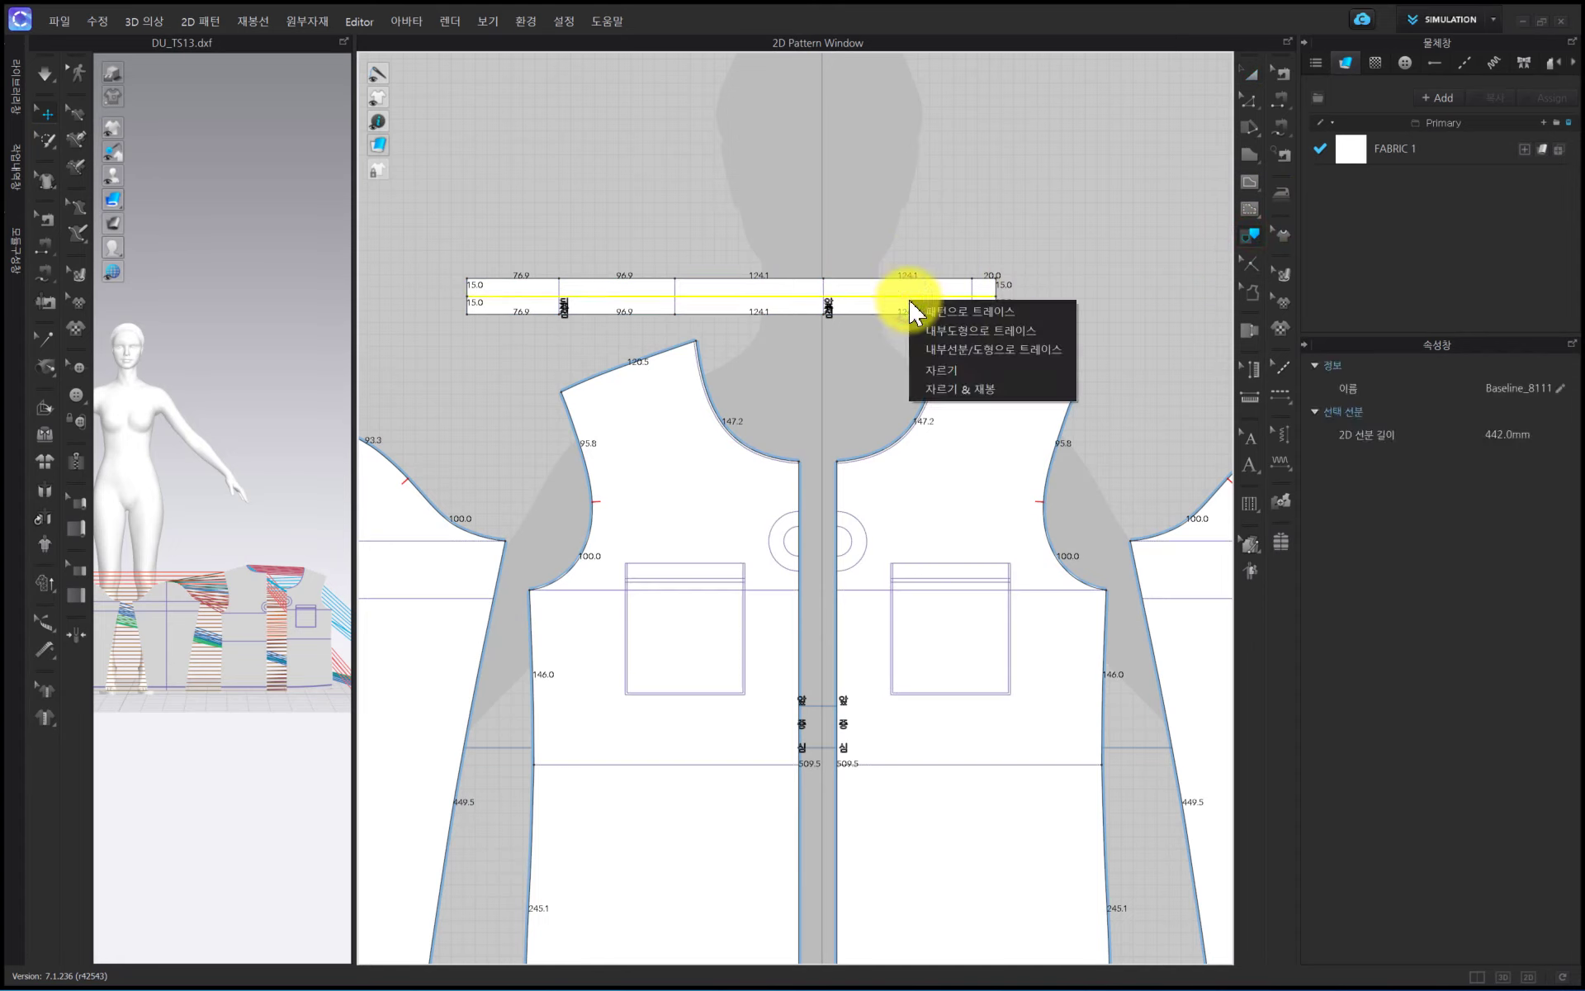
left_click(933, 350)
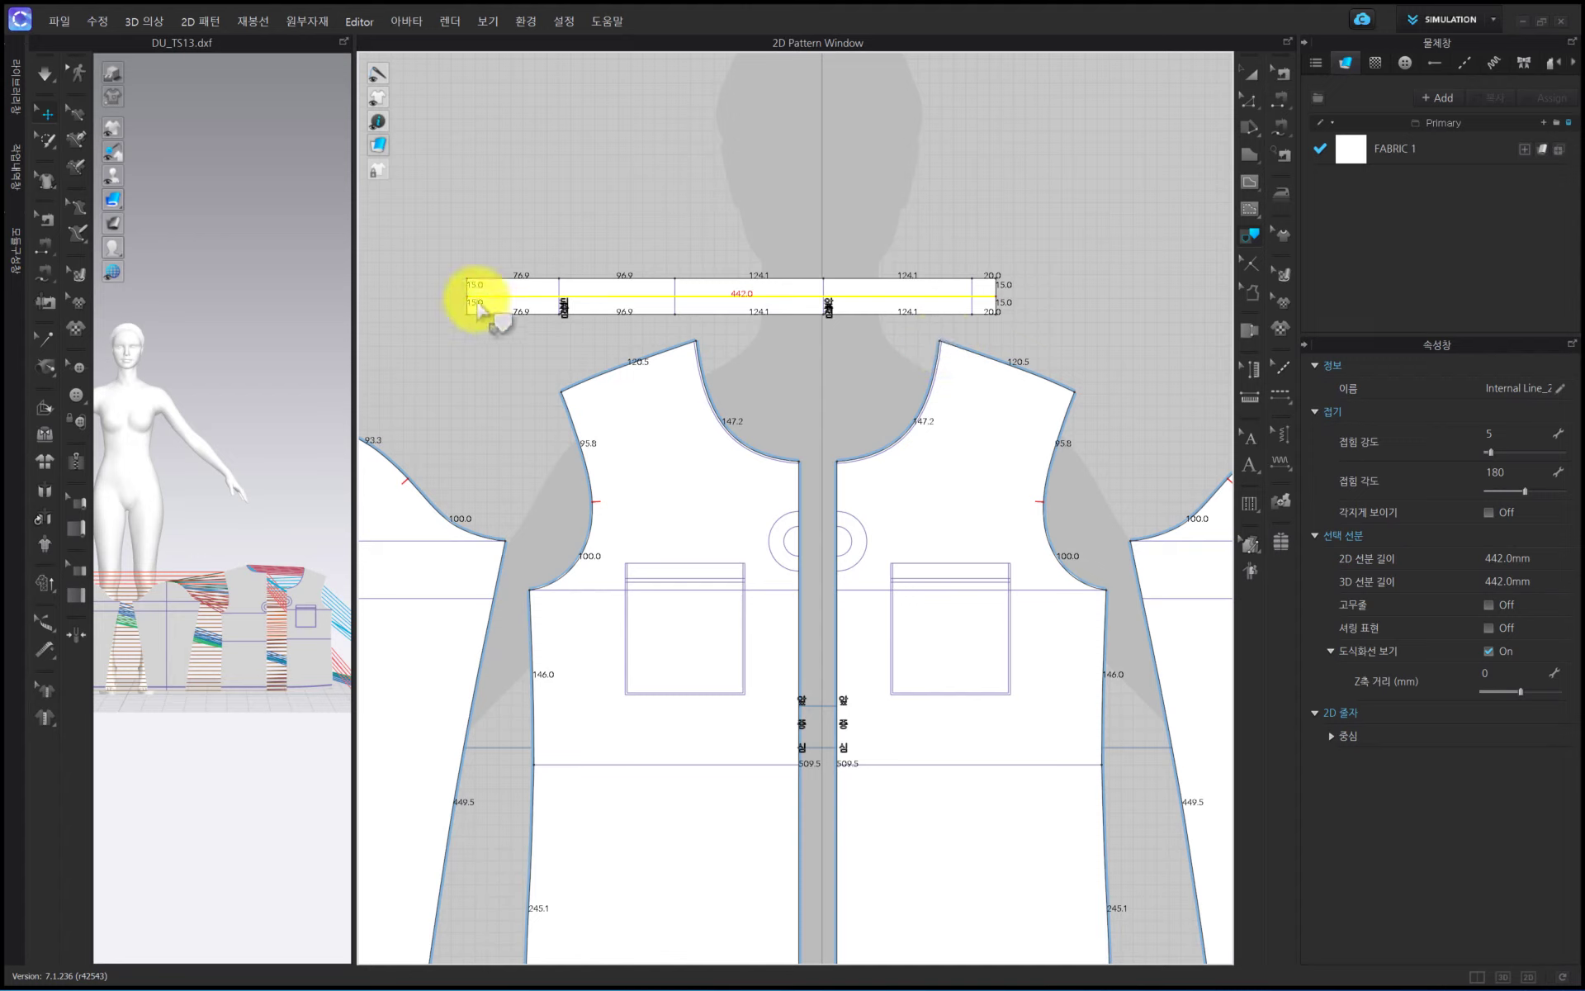
Sew the neckband's two short ends together and hide the annotations and line lengths shown on the 2D patterns
left_click(1286, 130)
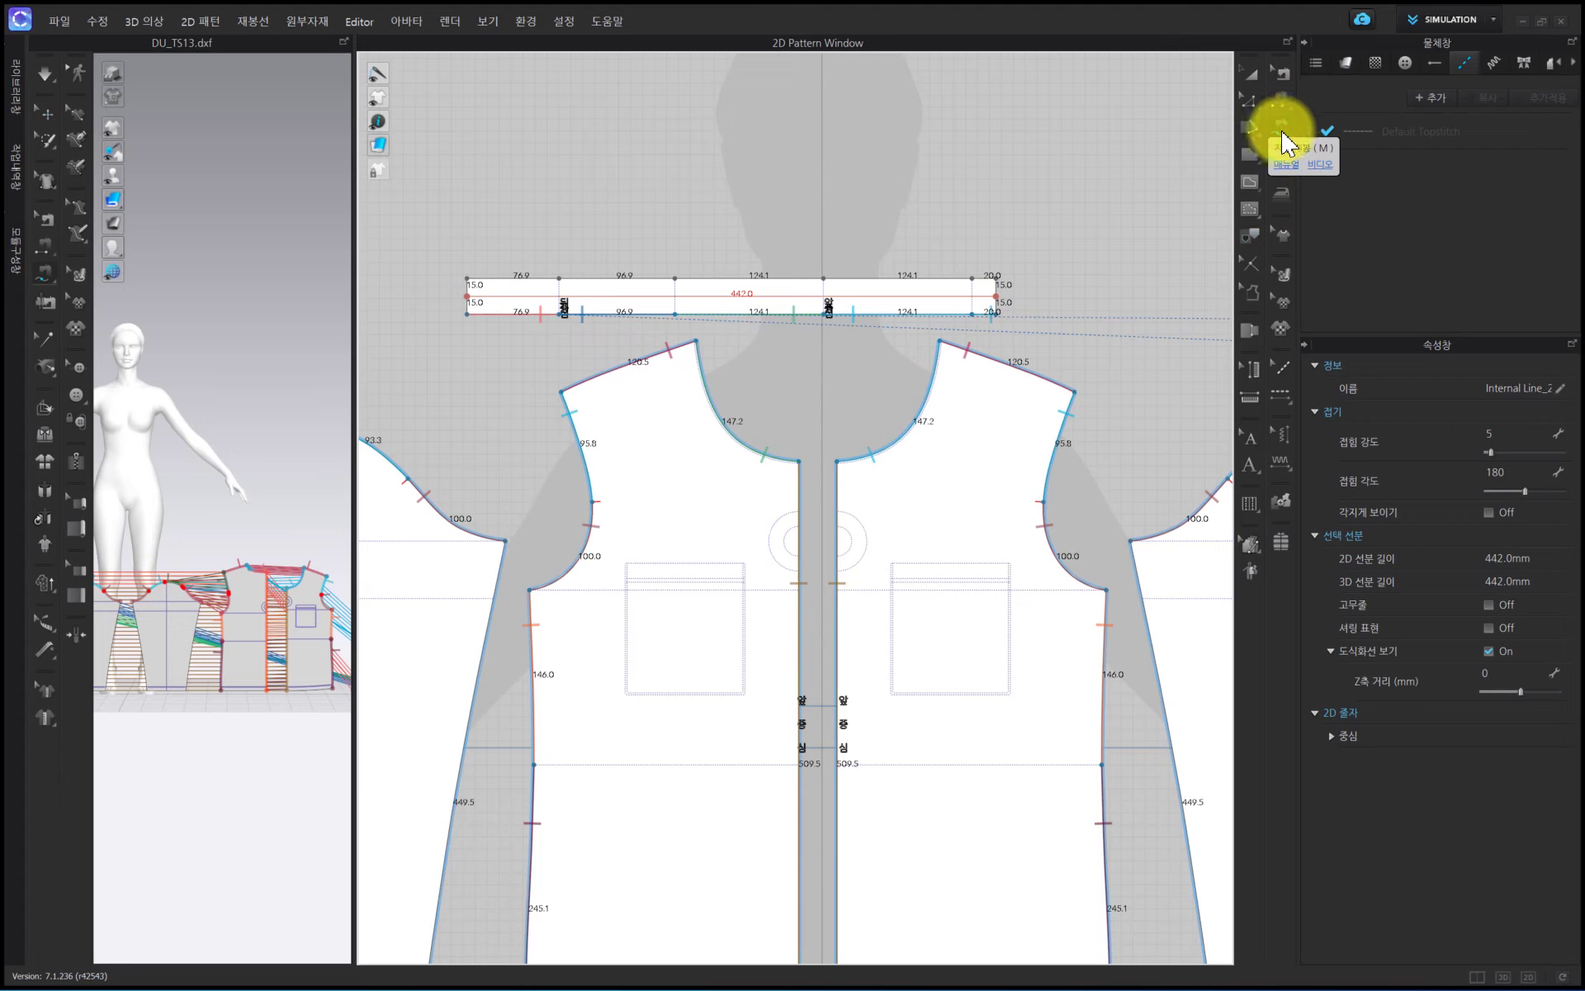
left_click(1000, 279)
left_click(1001, 308)
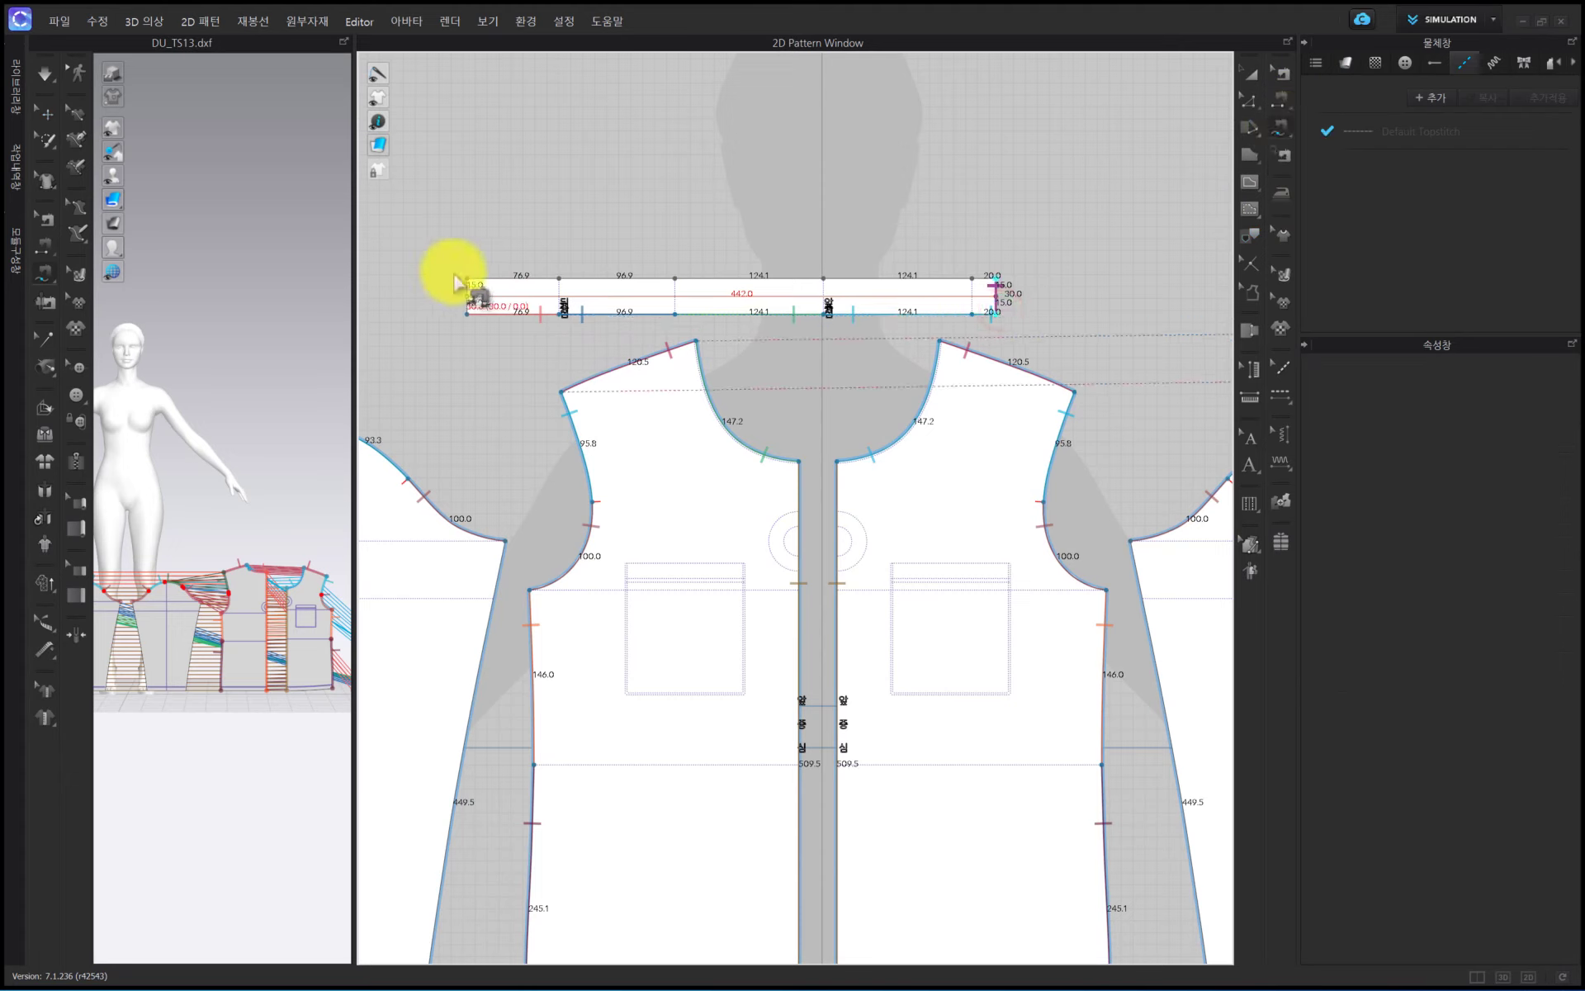
left_click(464, 297)
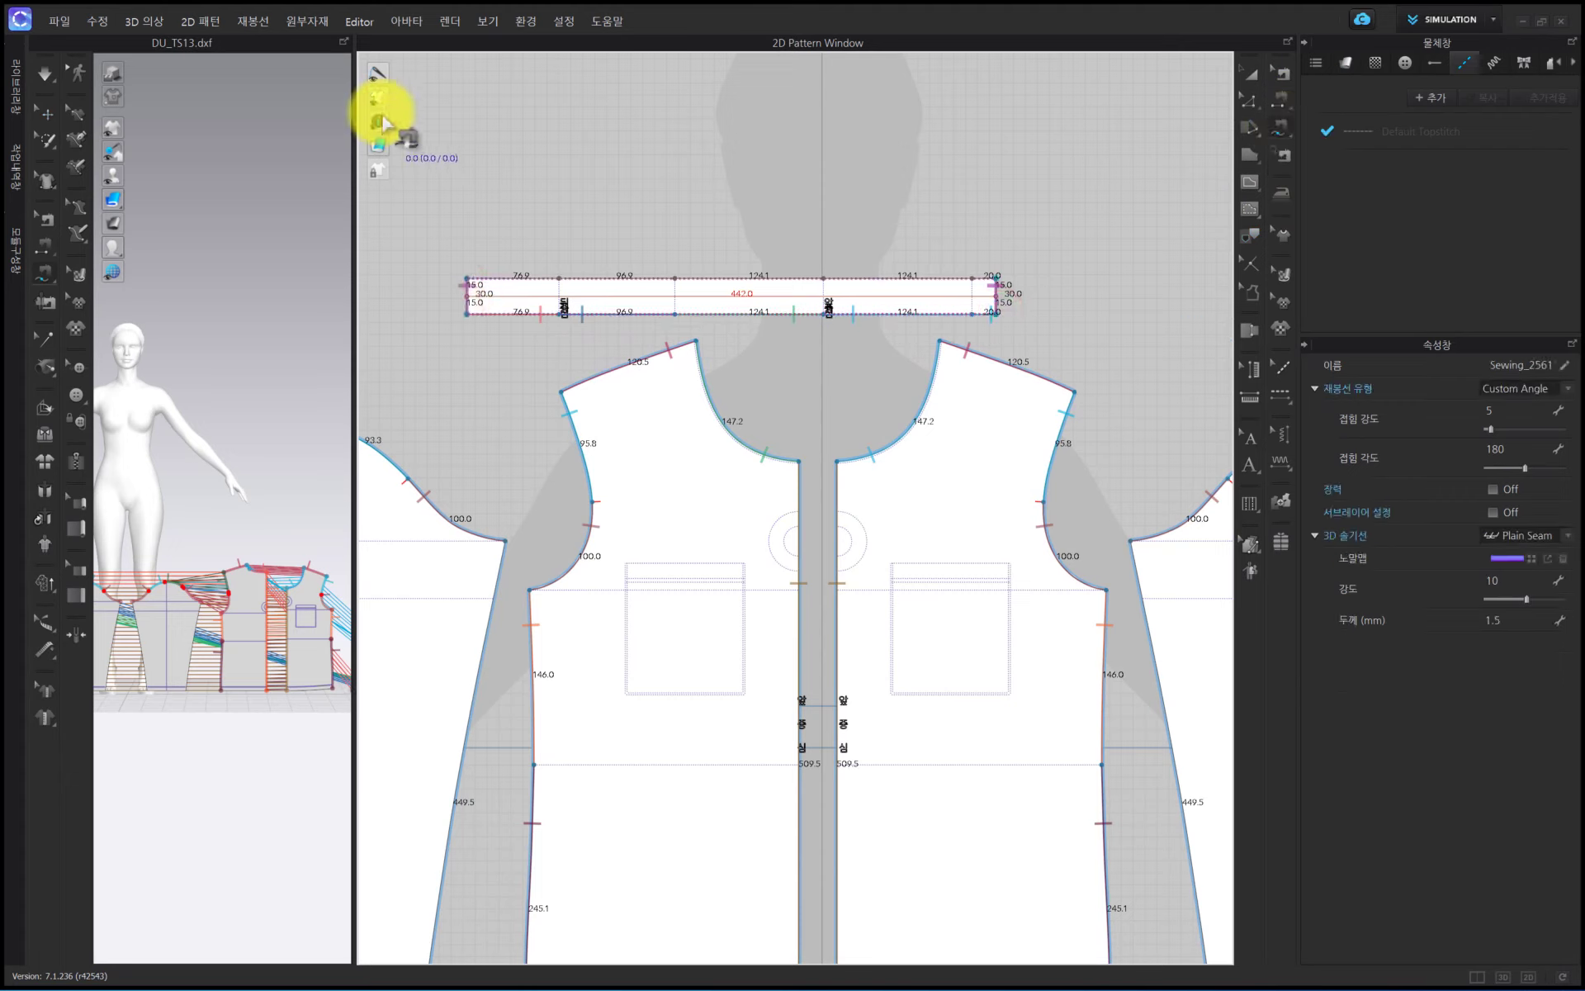
mouse_move(378, 121)
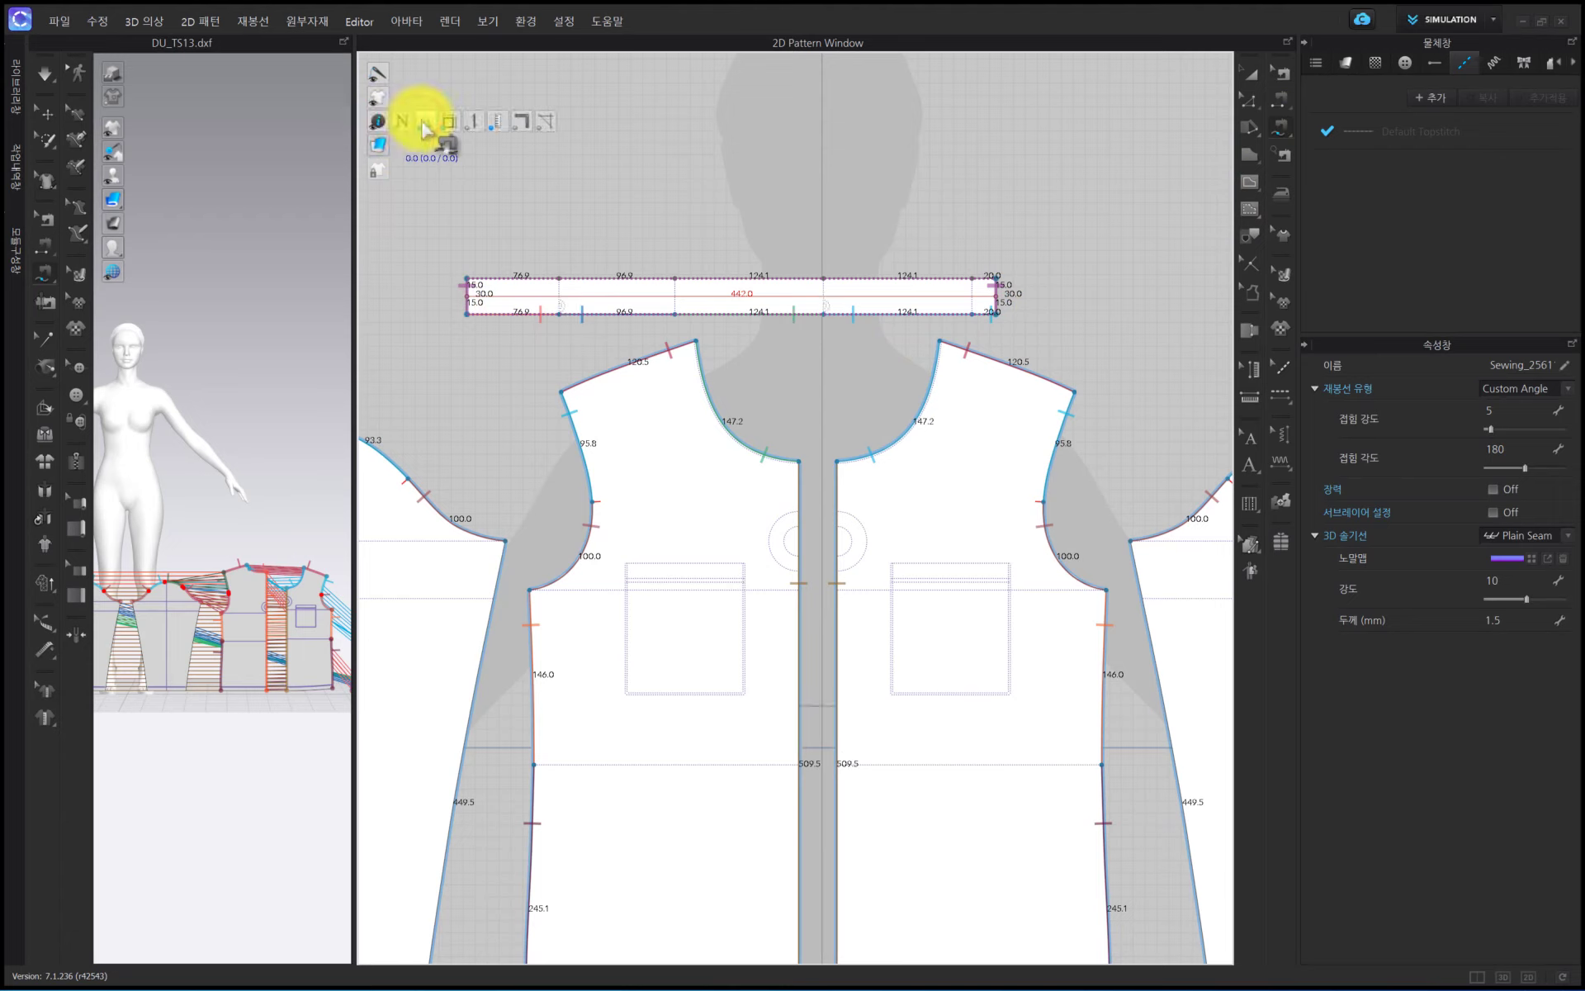
left_click(446, 124)
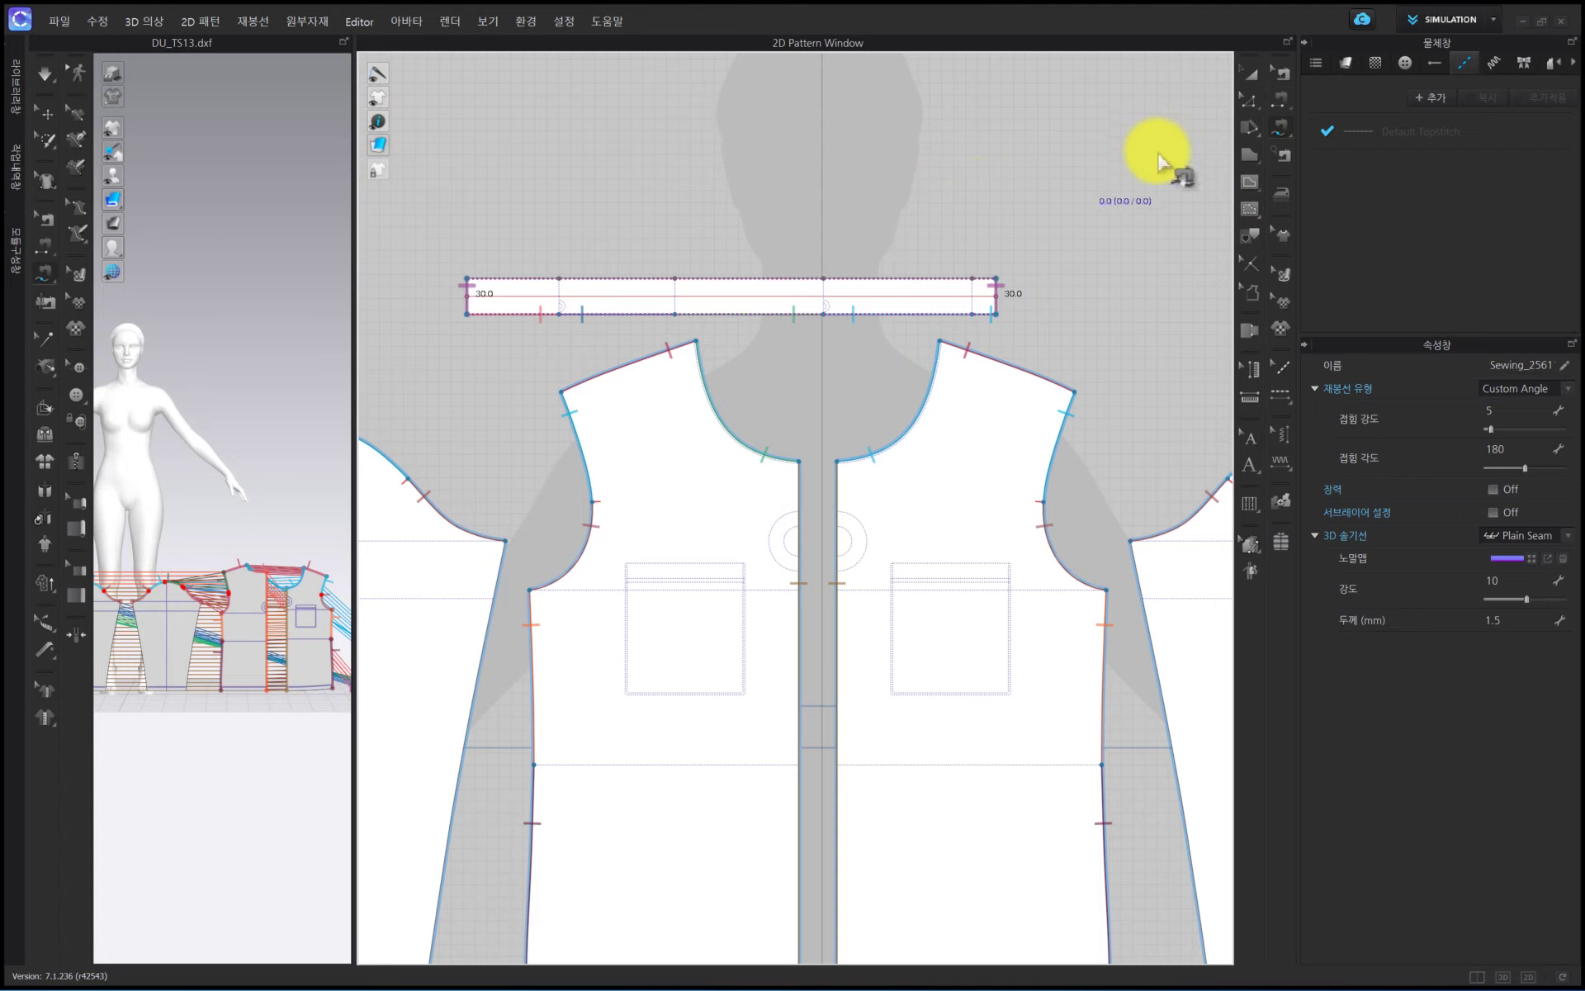
Sew the neckband's full upper edge to its full lower edge with Free Sewing and set the seam type to Turned
left_click(1284, 128)
left_click(469, 279)
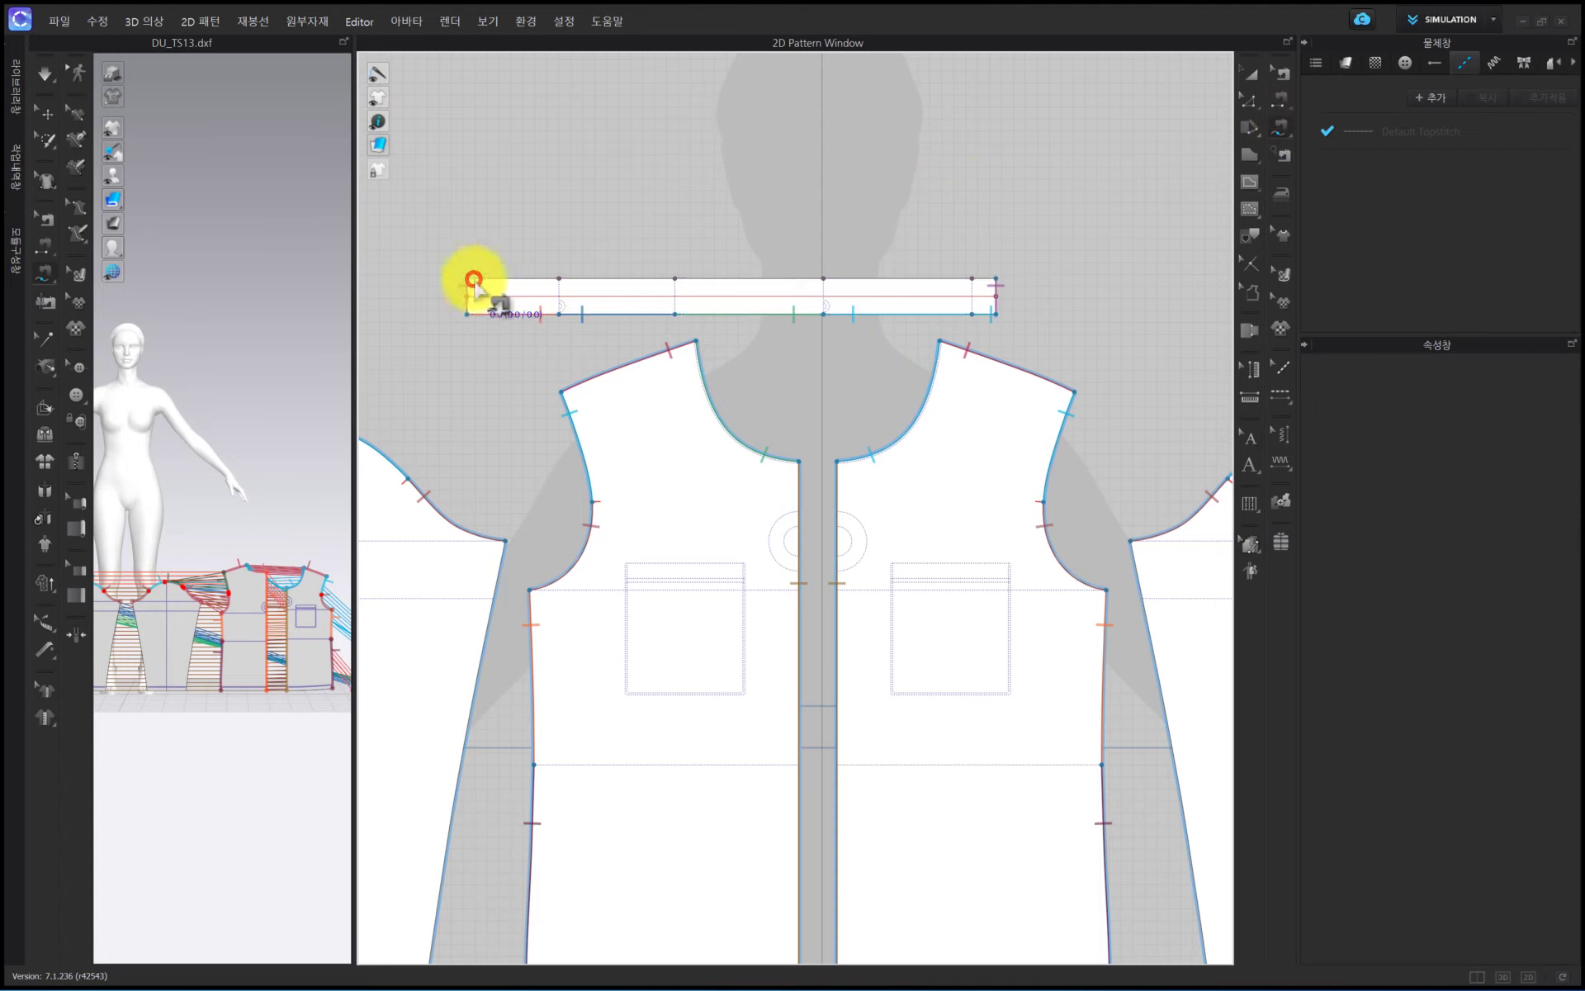
left_click(993, 281)
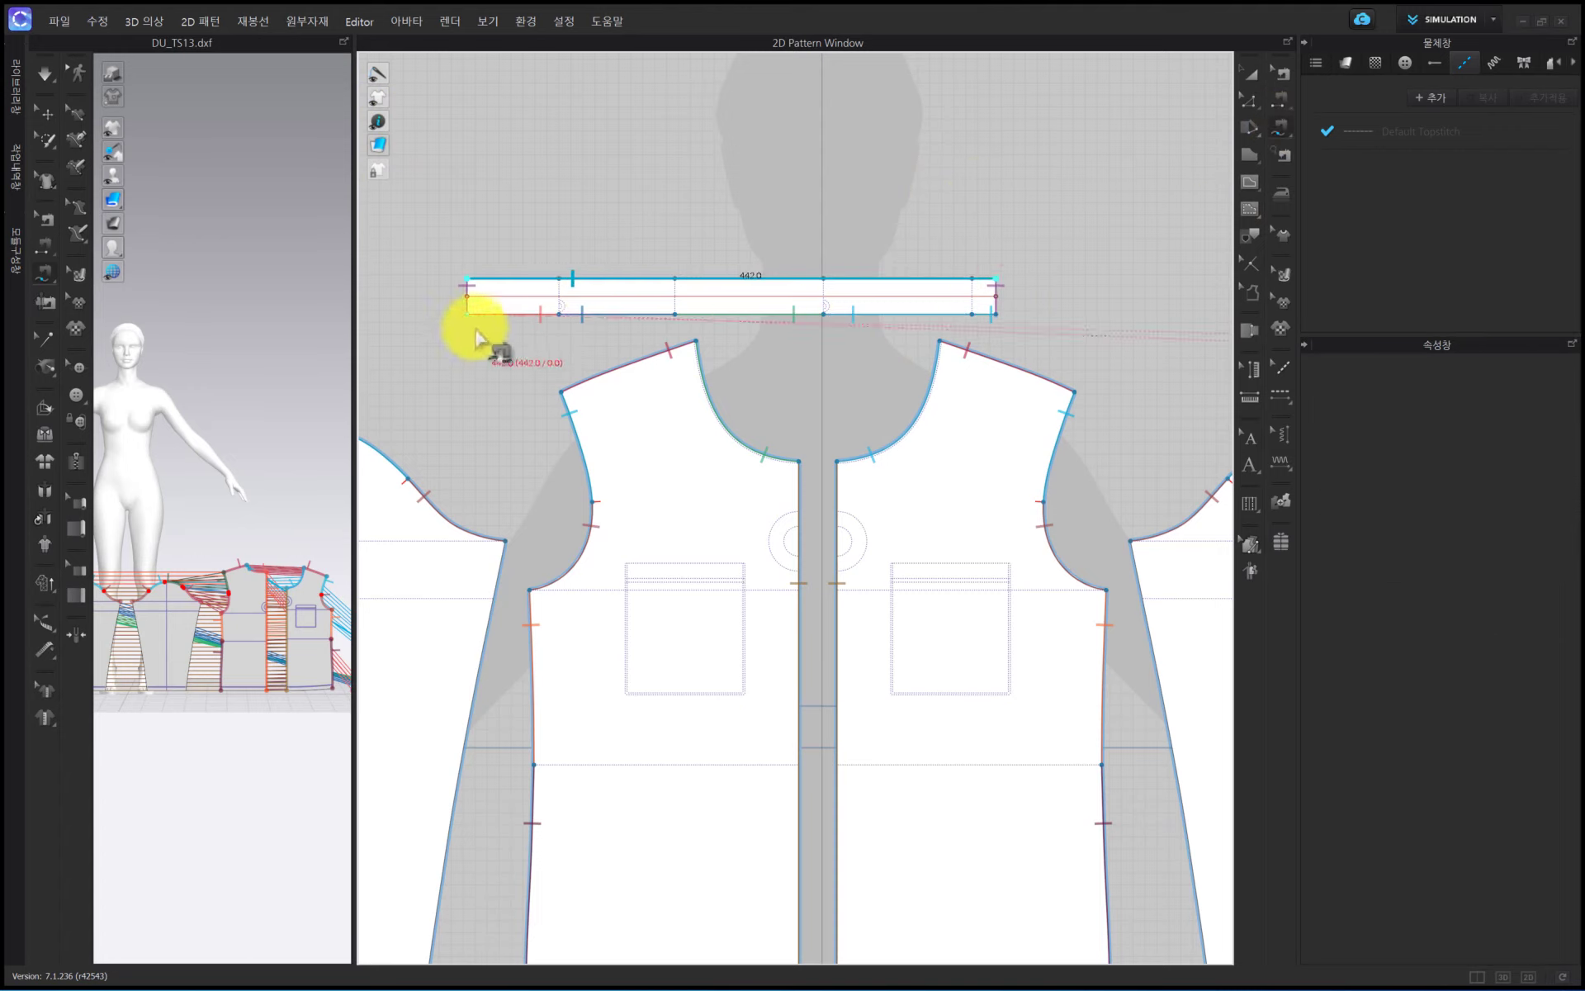
left_click(464, 318)
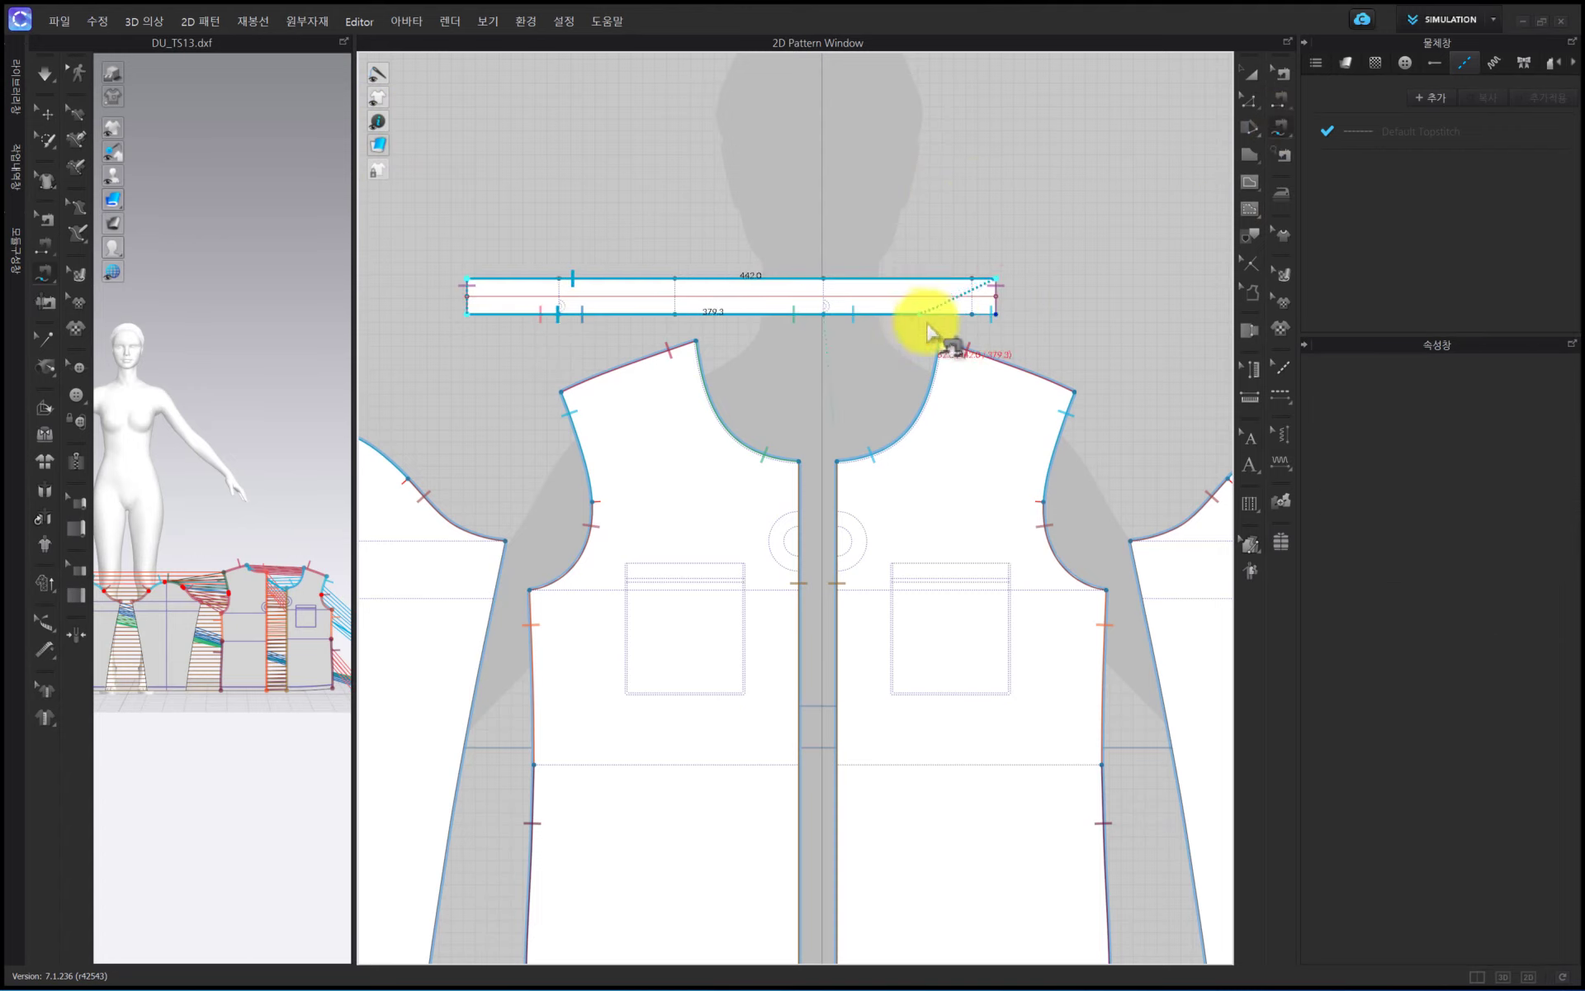
left_click(996, 315)
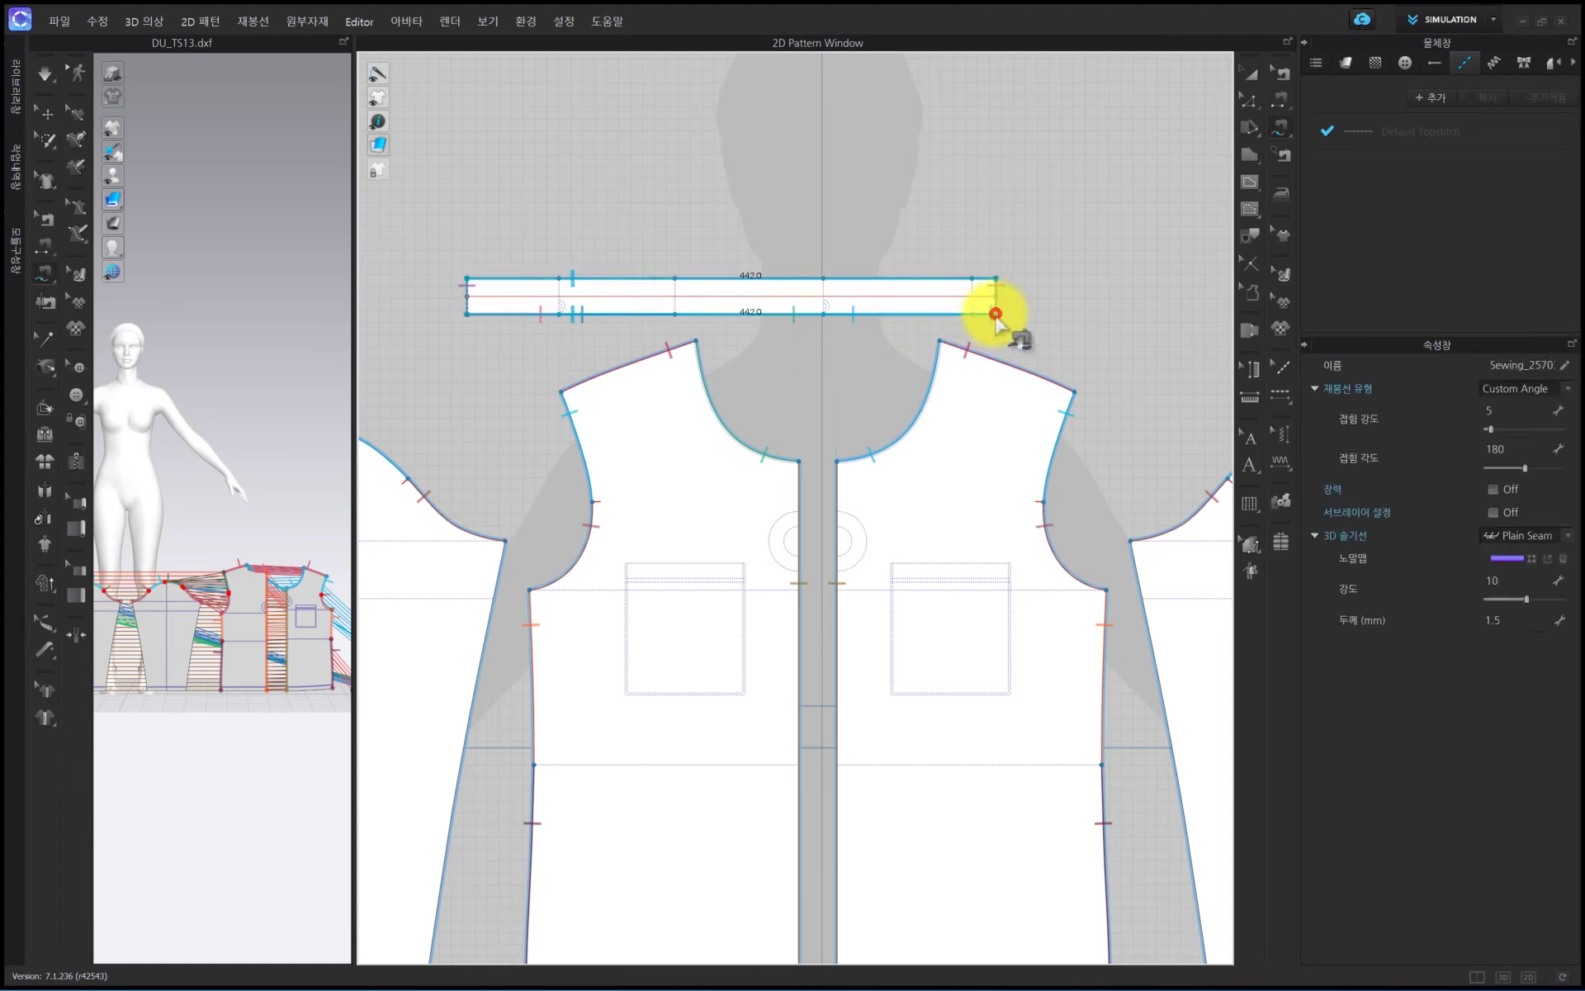
left_click(1517, 388)
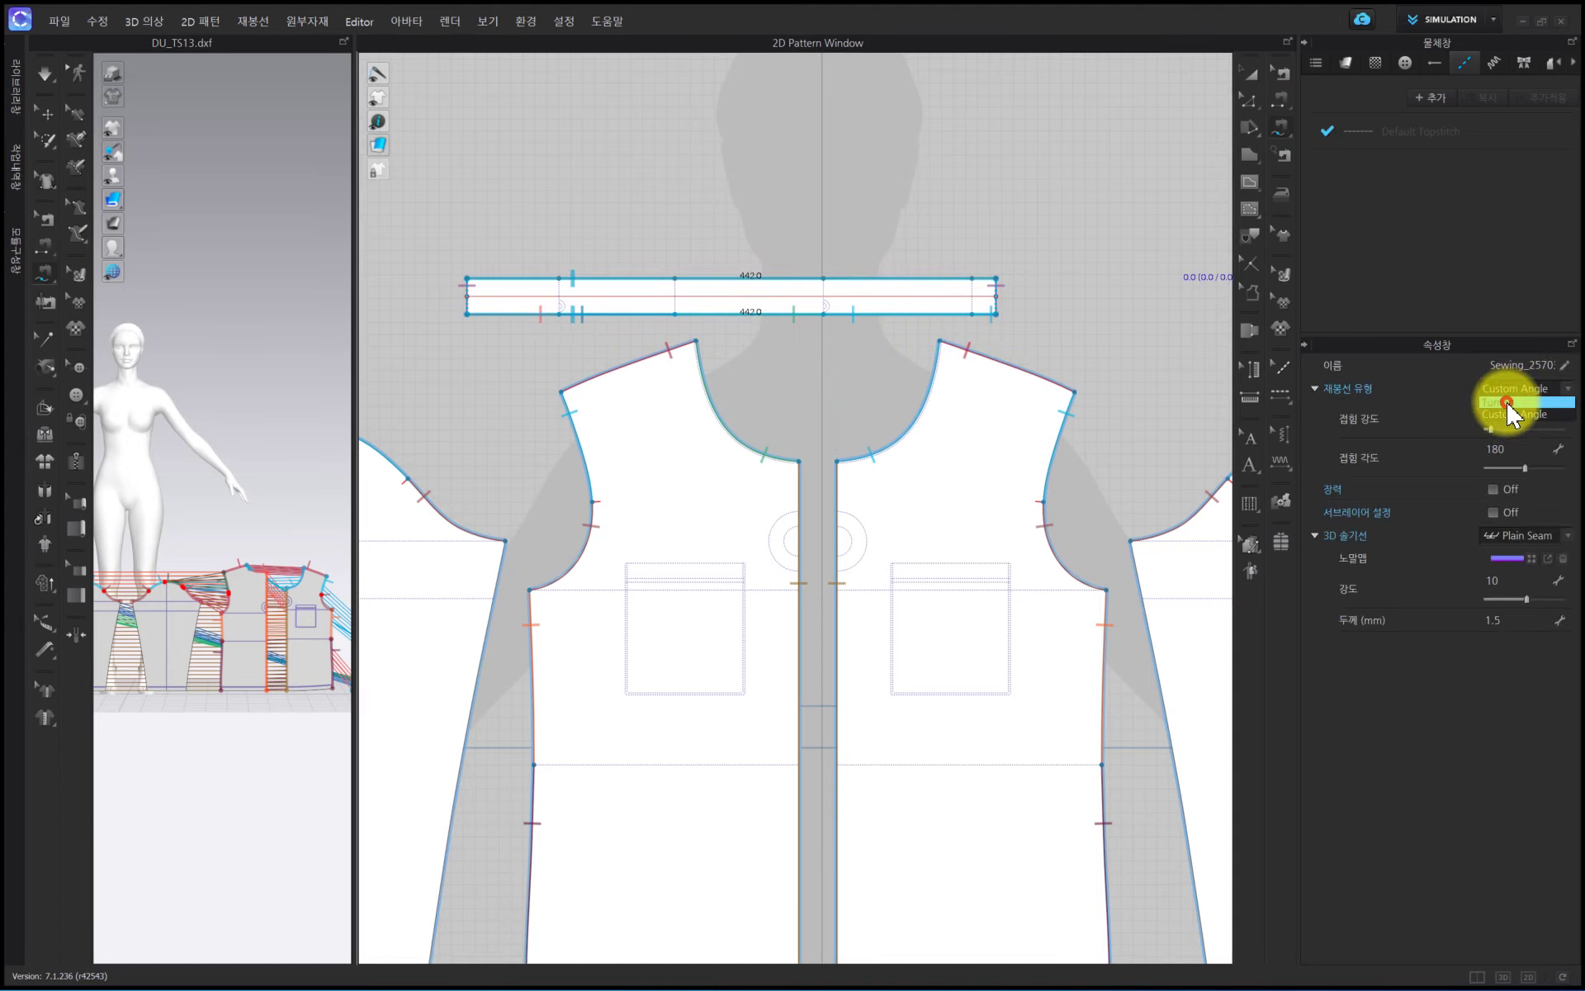
Enlarge the 3D window and reset all garment pieces in 3D to match their 2D pattern layout
left_click(1249, 101)
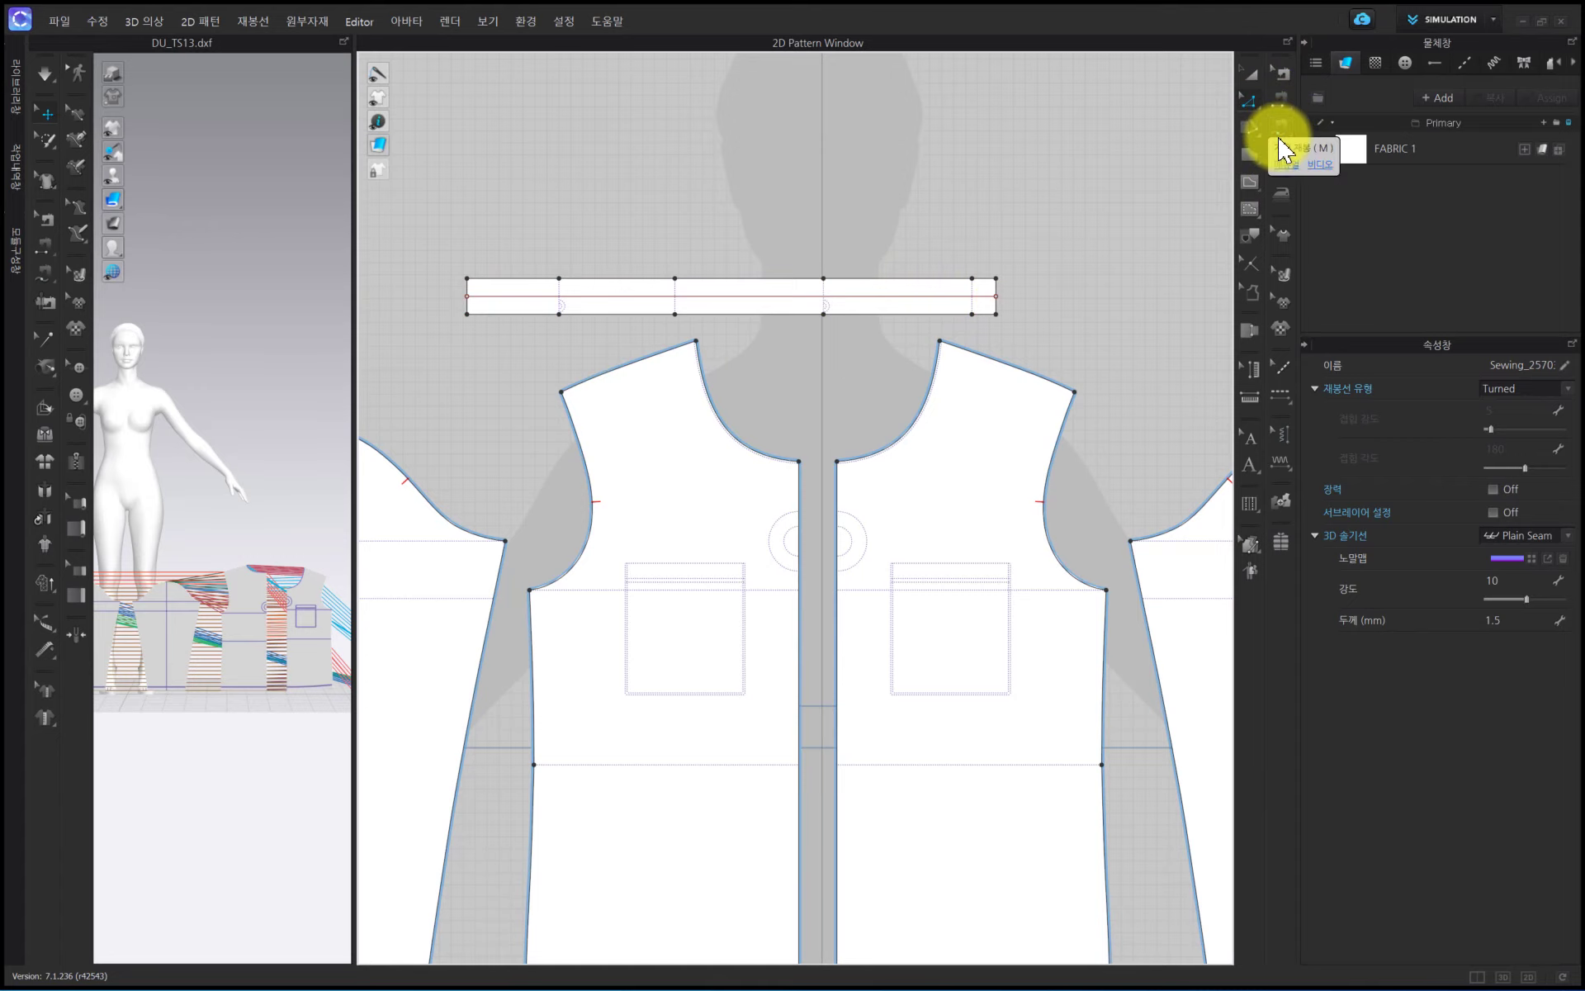
scroll(1178, 262, "down", 4)
scroll(920, 325, "down", 3)
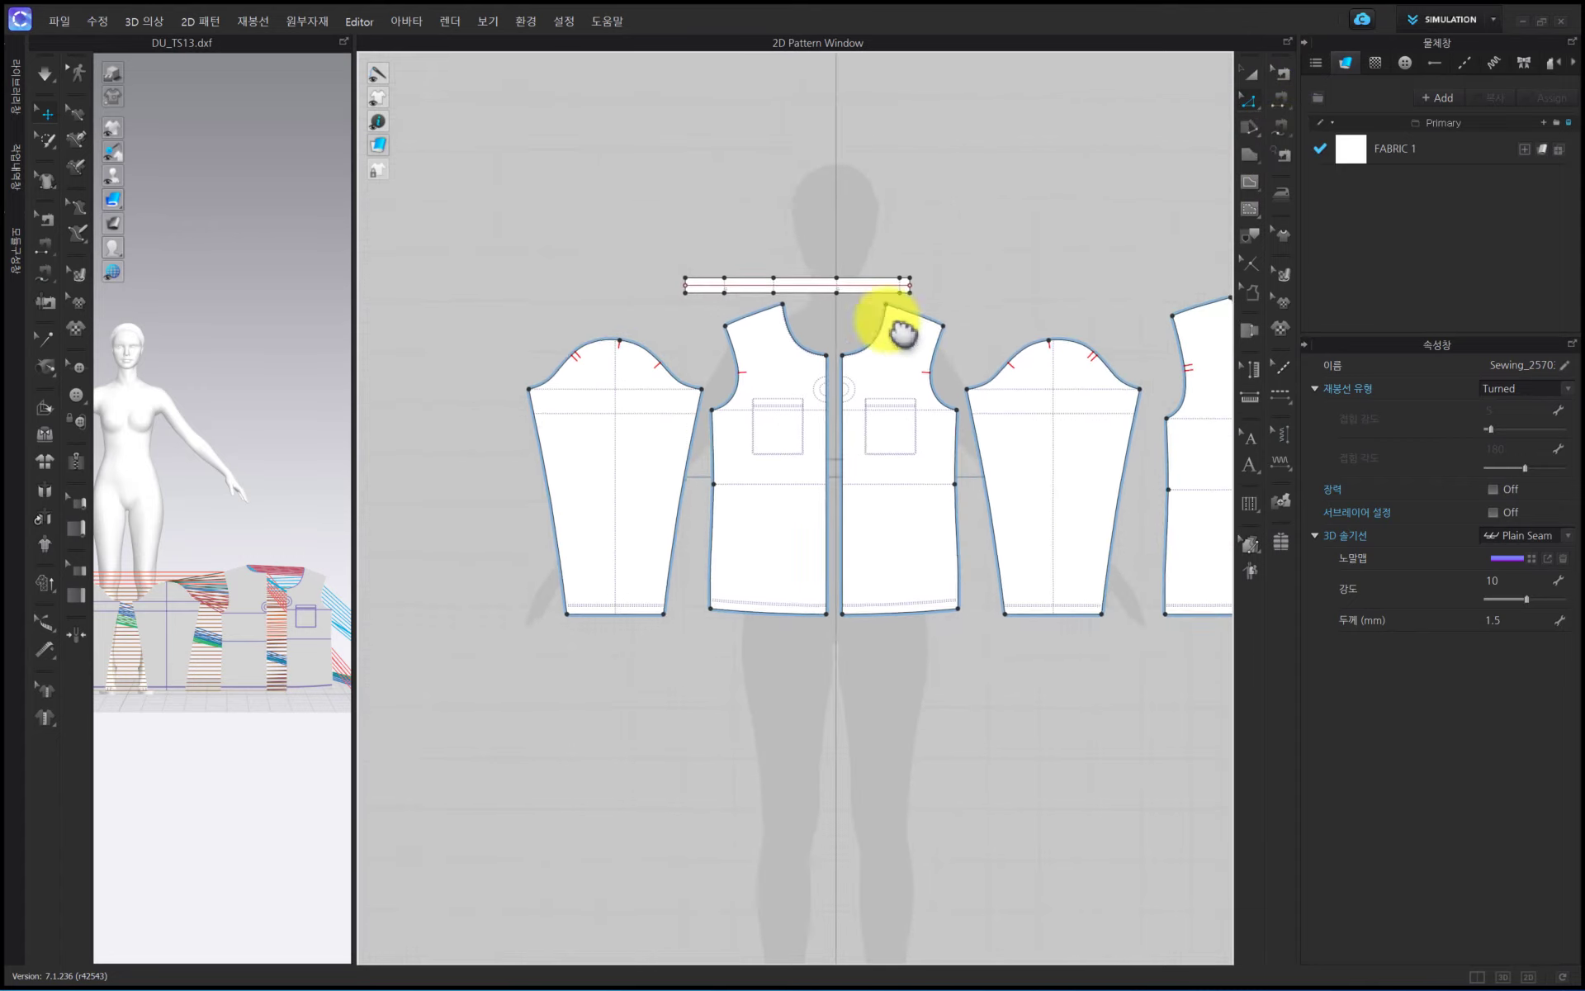
middle_click_drag(905, 335, 859, 352)
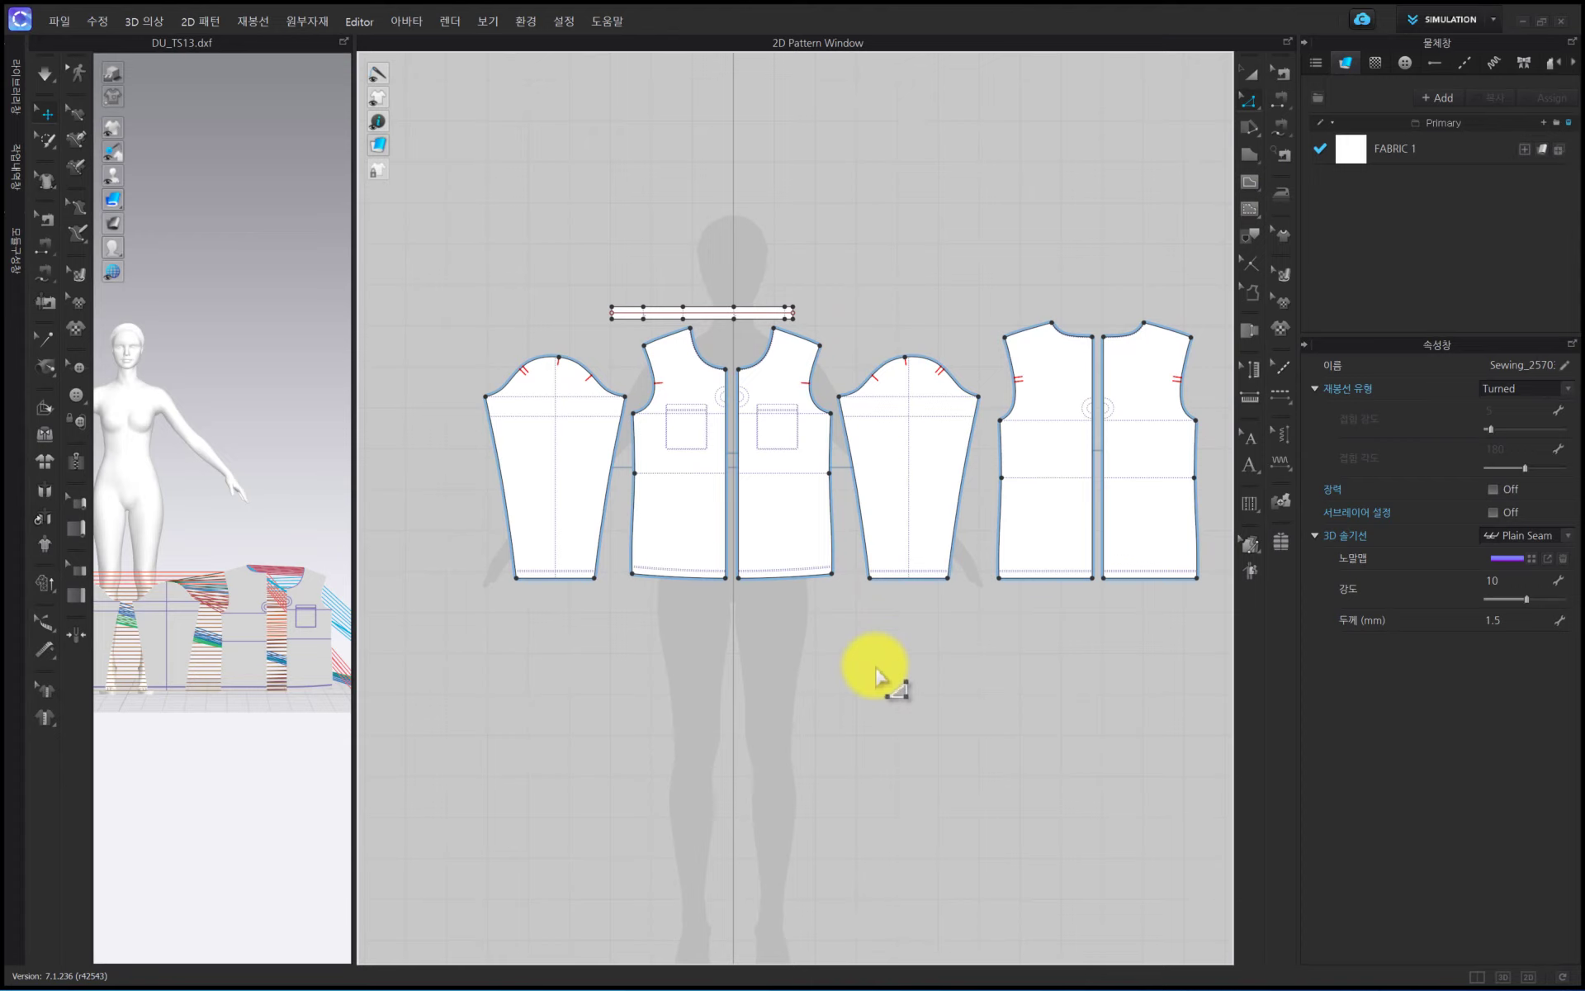
left_click(1252, 73)
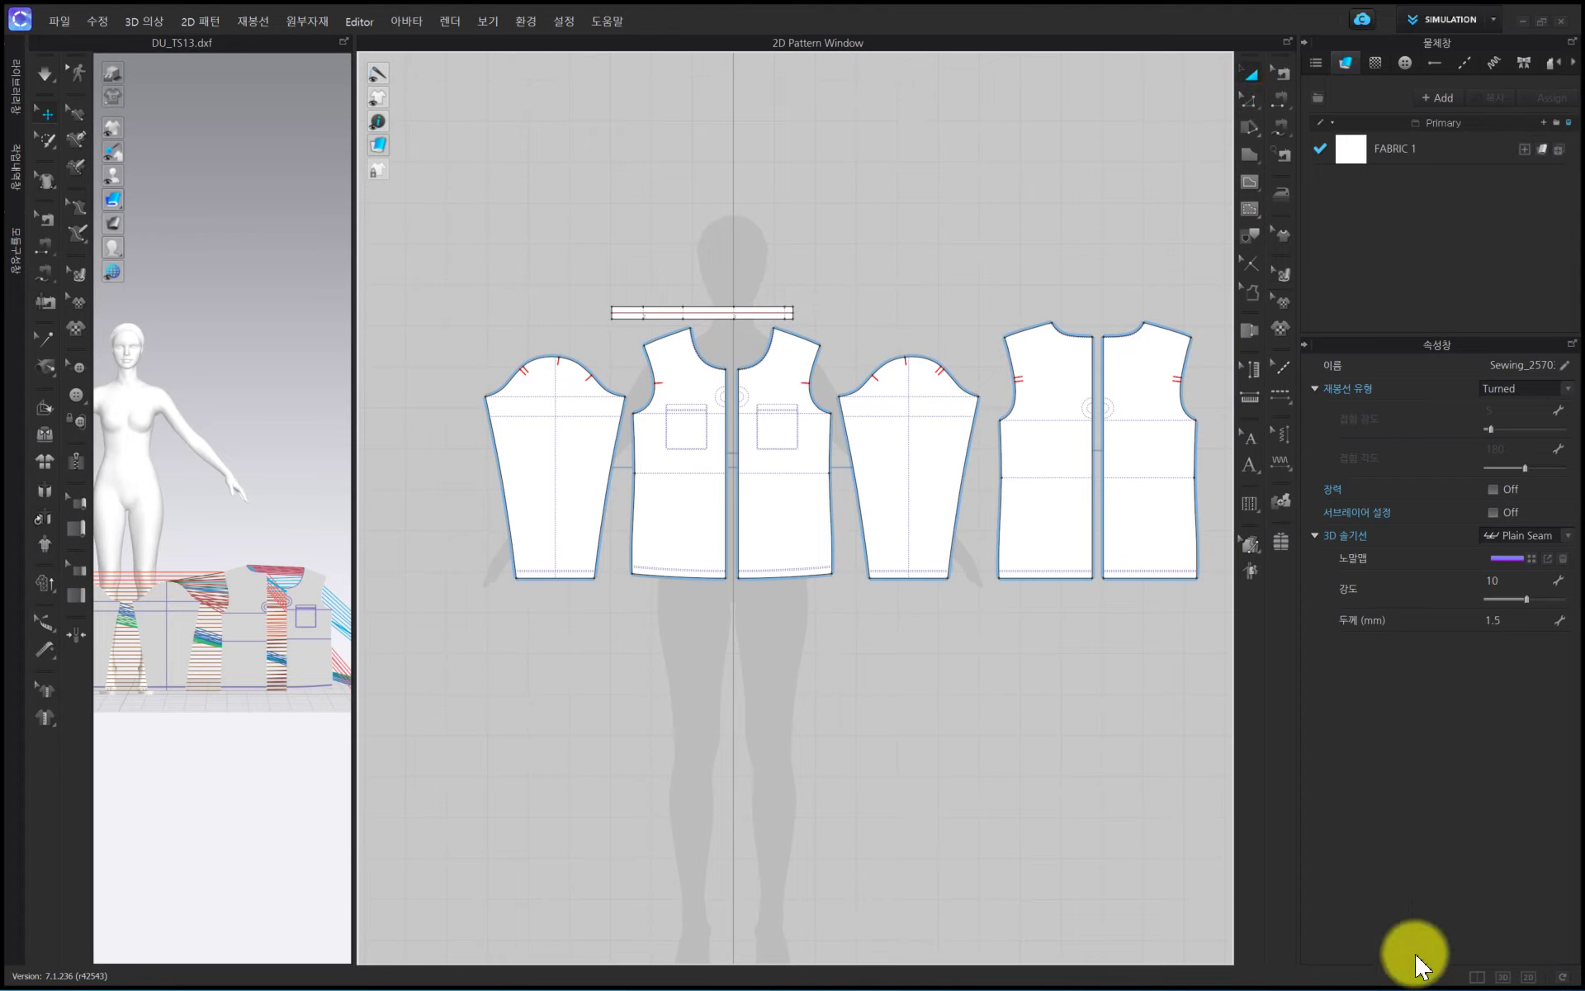
left_click(1478, 976)
left_click_drag(665, 609, 871, 609)
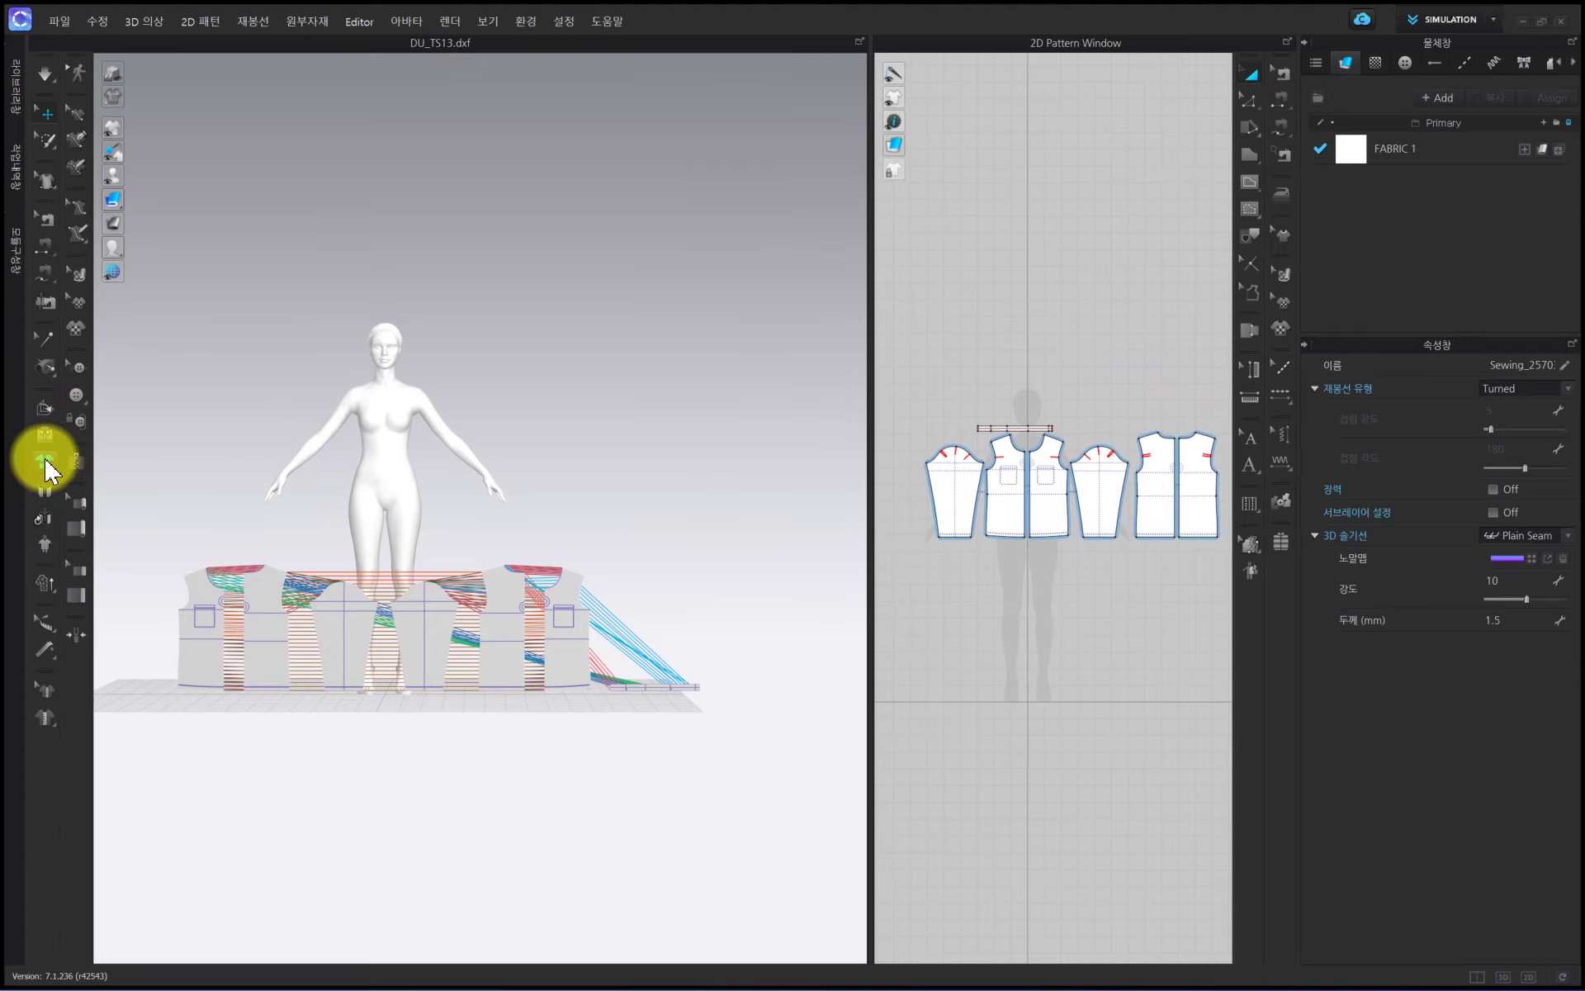
left_click(45, 464)
scroll(272, 475, "up", 6)
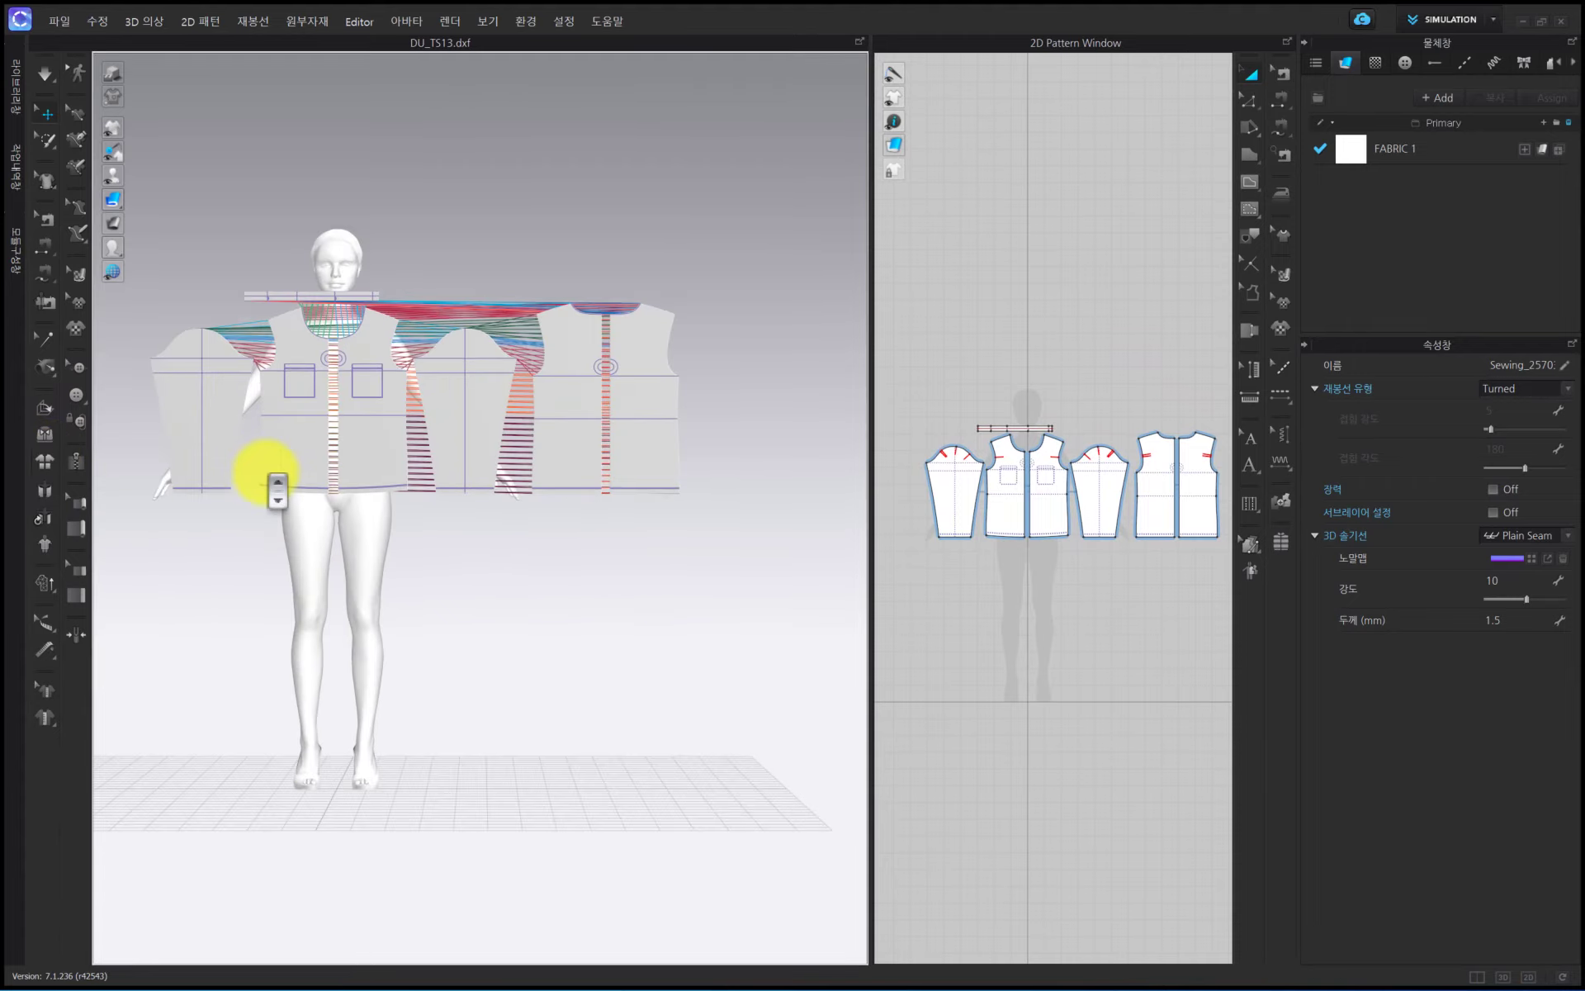
Move the two back pieces in 3D from beside the fronts to behind the avatar, centred on its back
right_click_drag(443, 483, 682, 421)
left_click_drag(1118, 399, 1264, 562)
key("5")
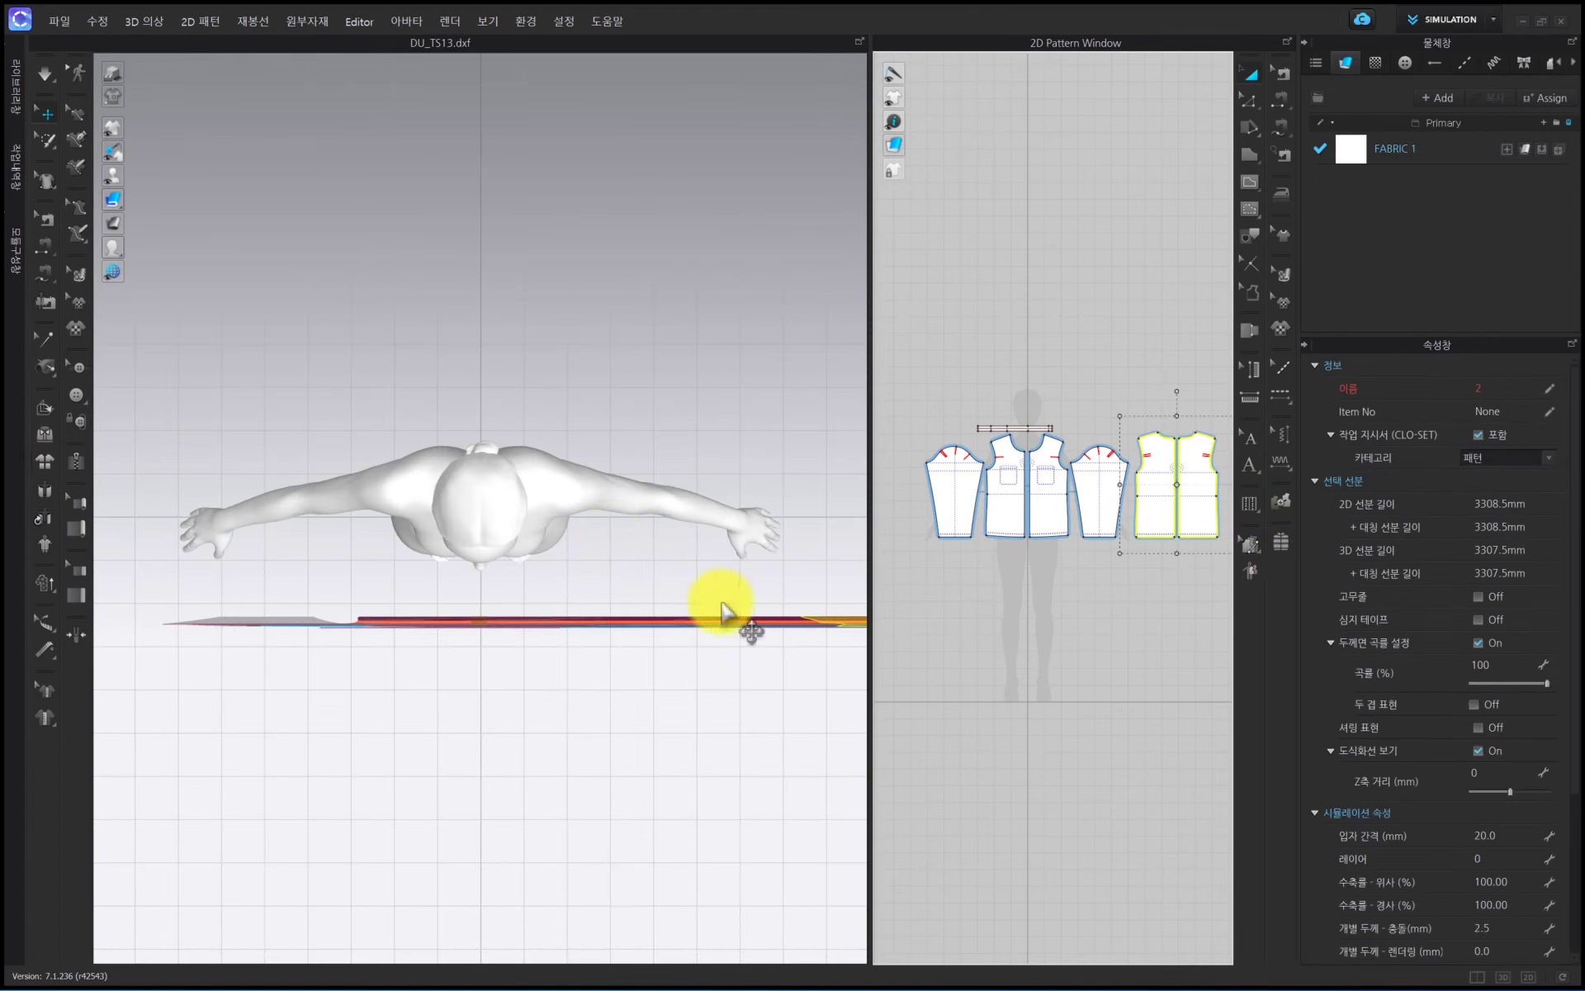
scroll(685, 569, "up", 2)
left_click_drag(830, 574, 505, 430)
key("8")
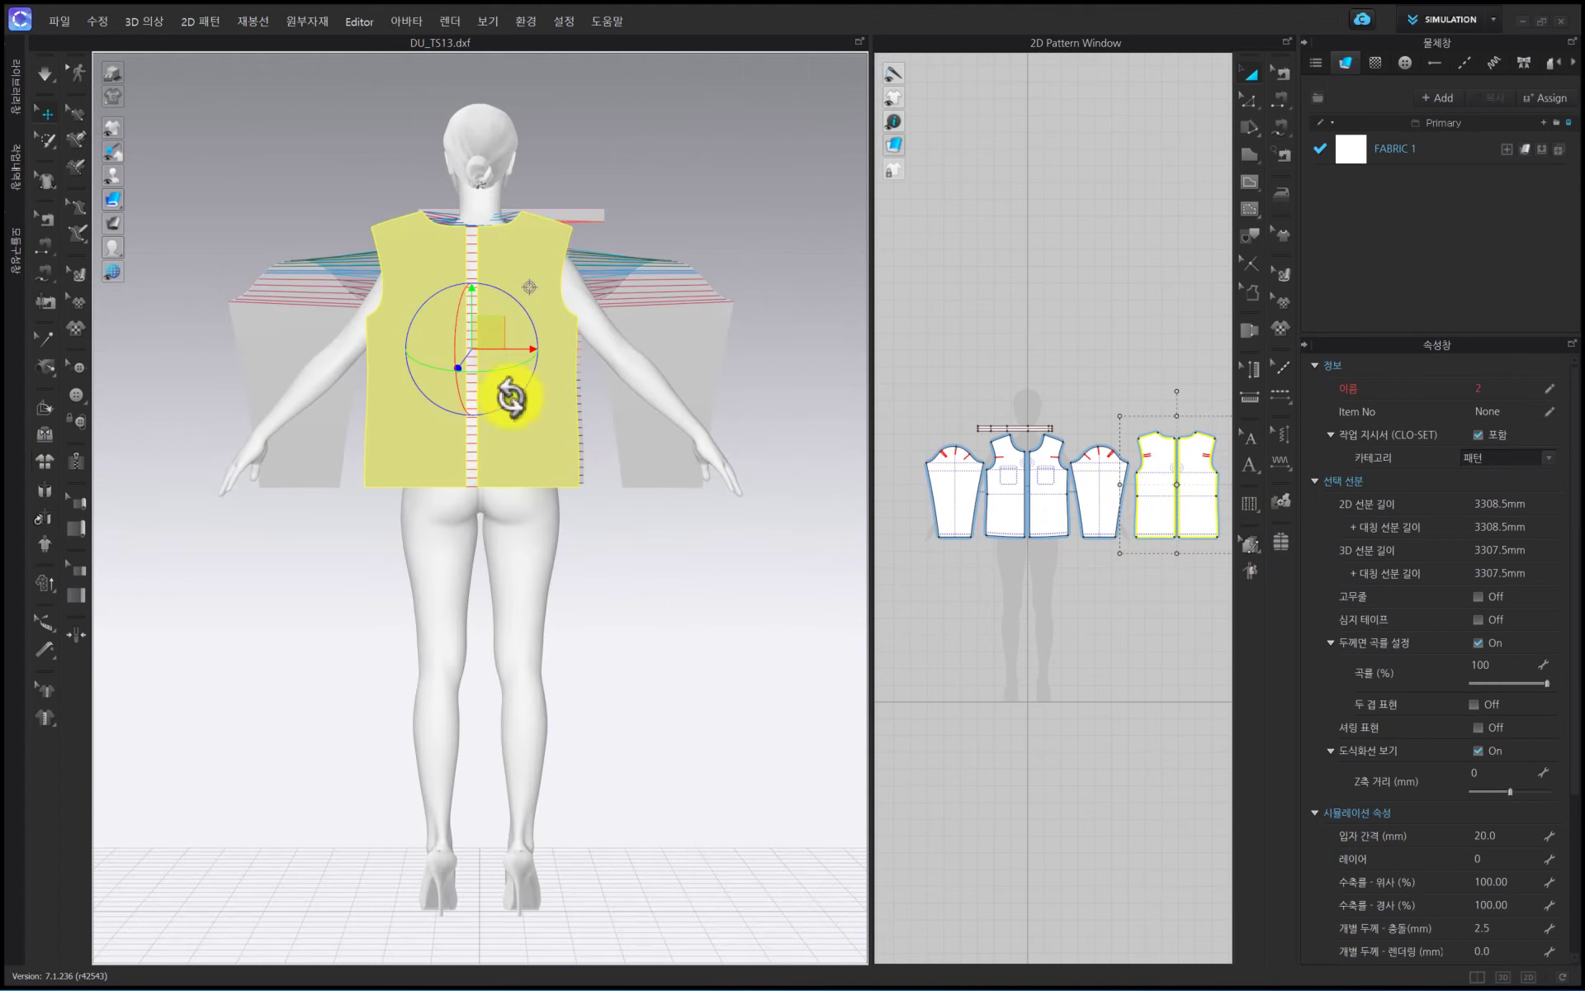
right_click_drag(531, 326, 511, 349)
scroll(512, 349, "down", 3)
middle_click_drag(506, 355, 550, 571)
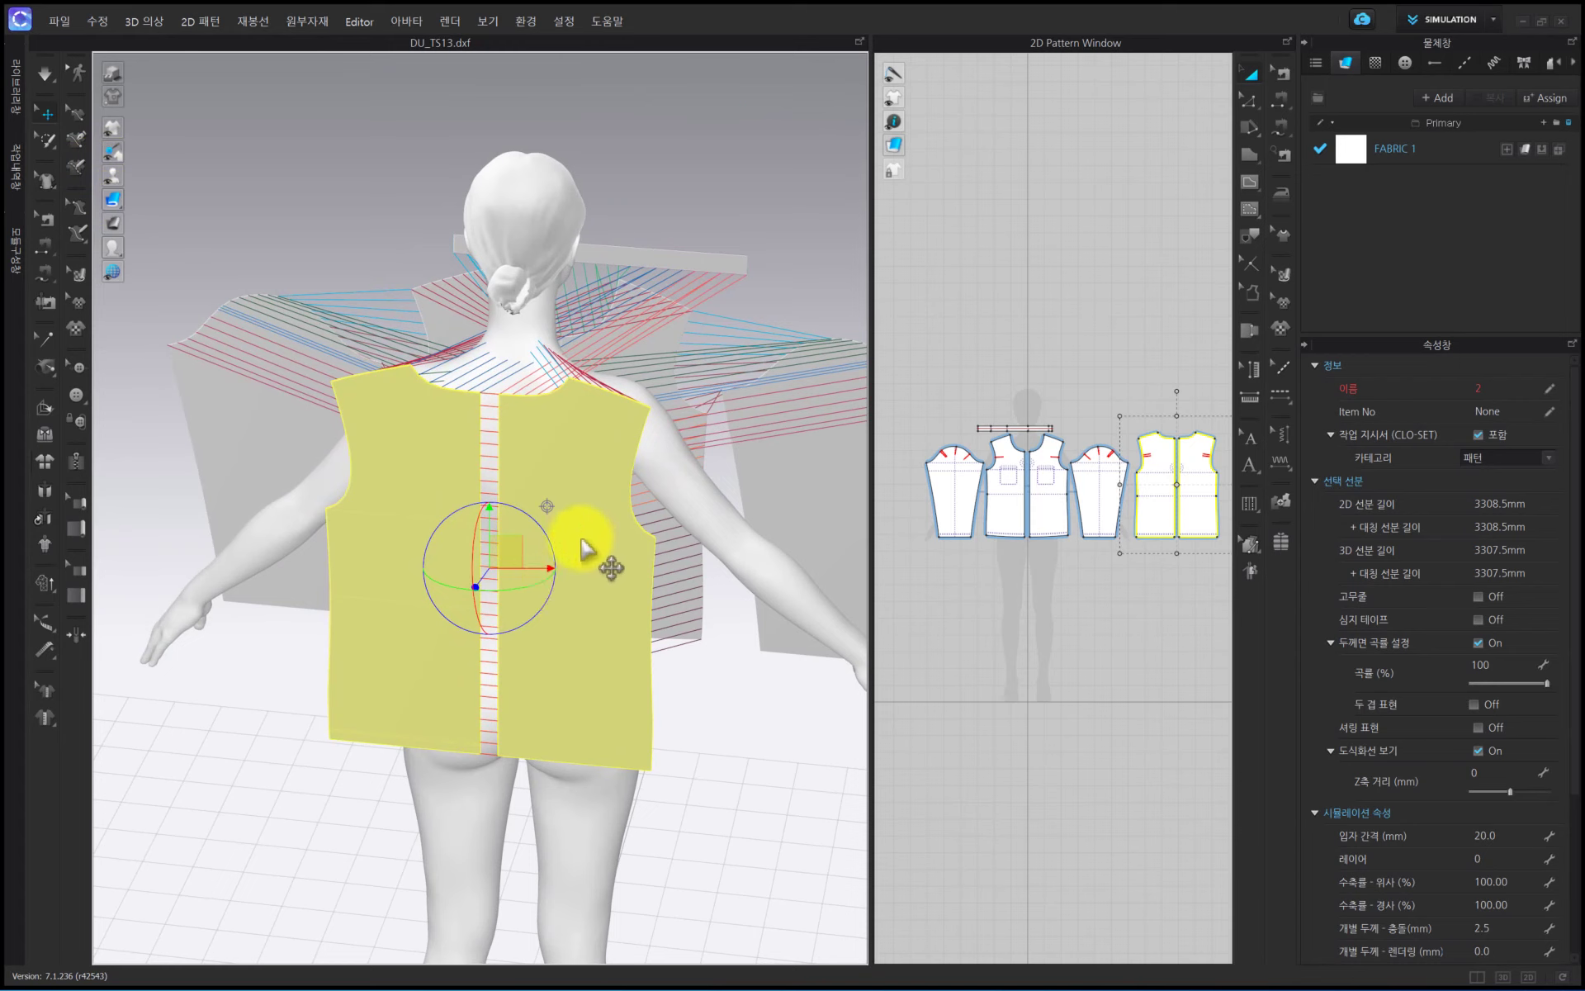
Change the 3D garment surface display to tell the pieces' outer and inner sides apart
mouse_move(113, 198)
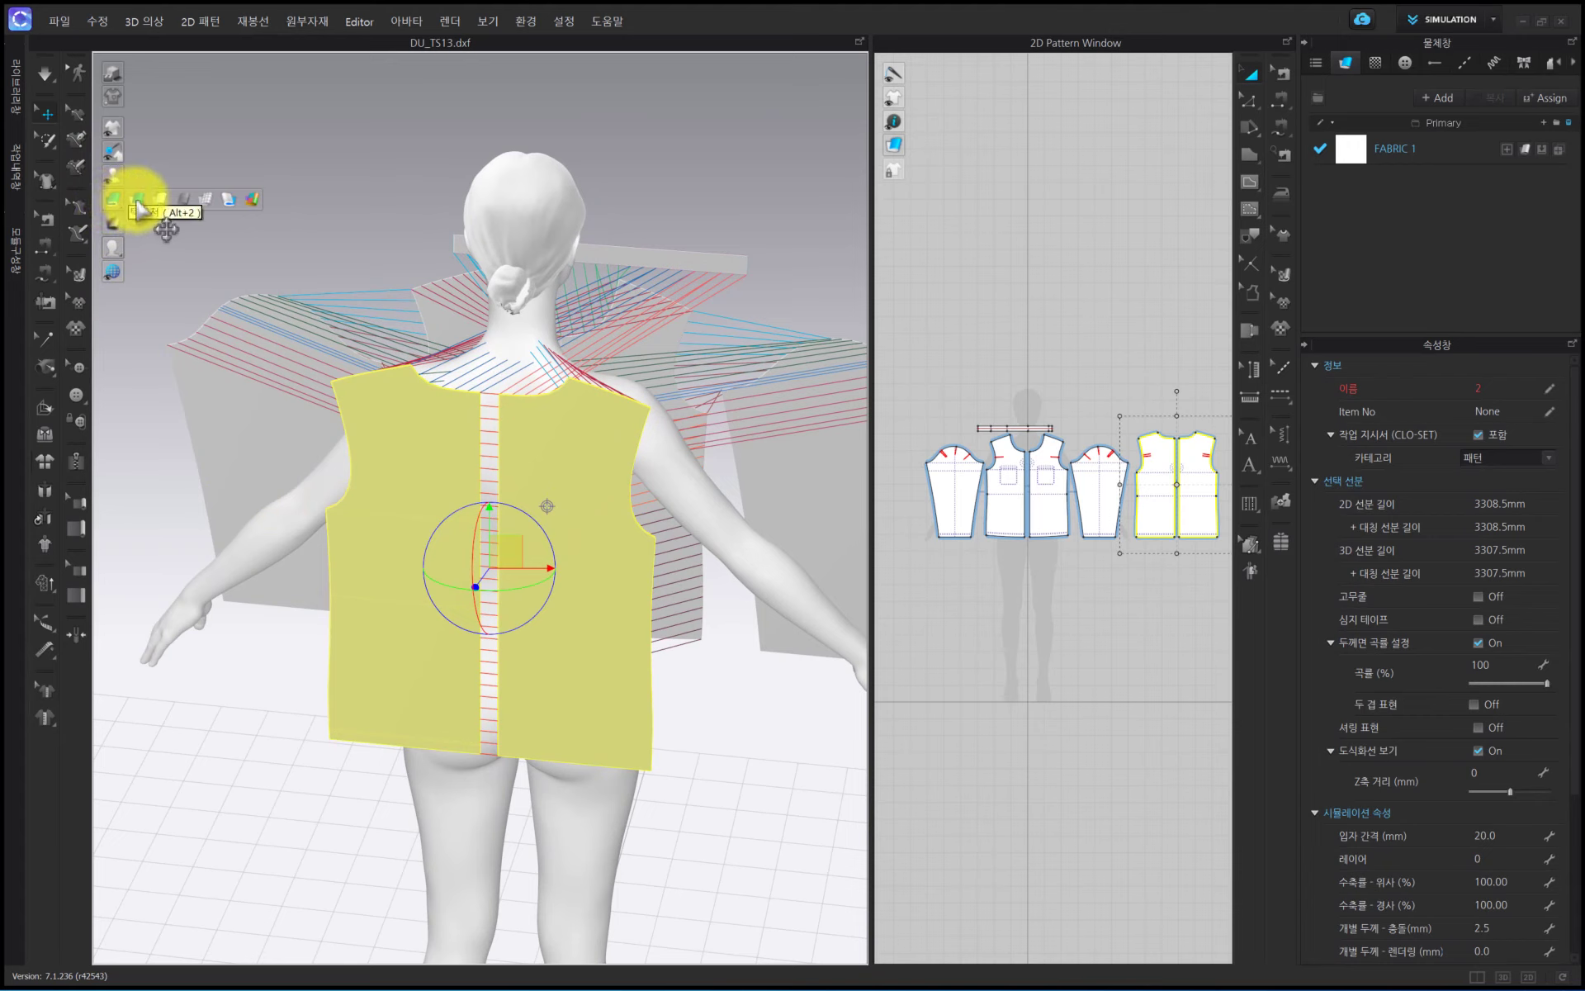
left_click(137, 201)
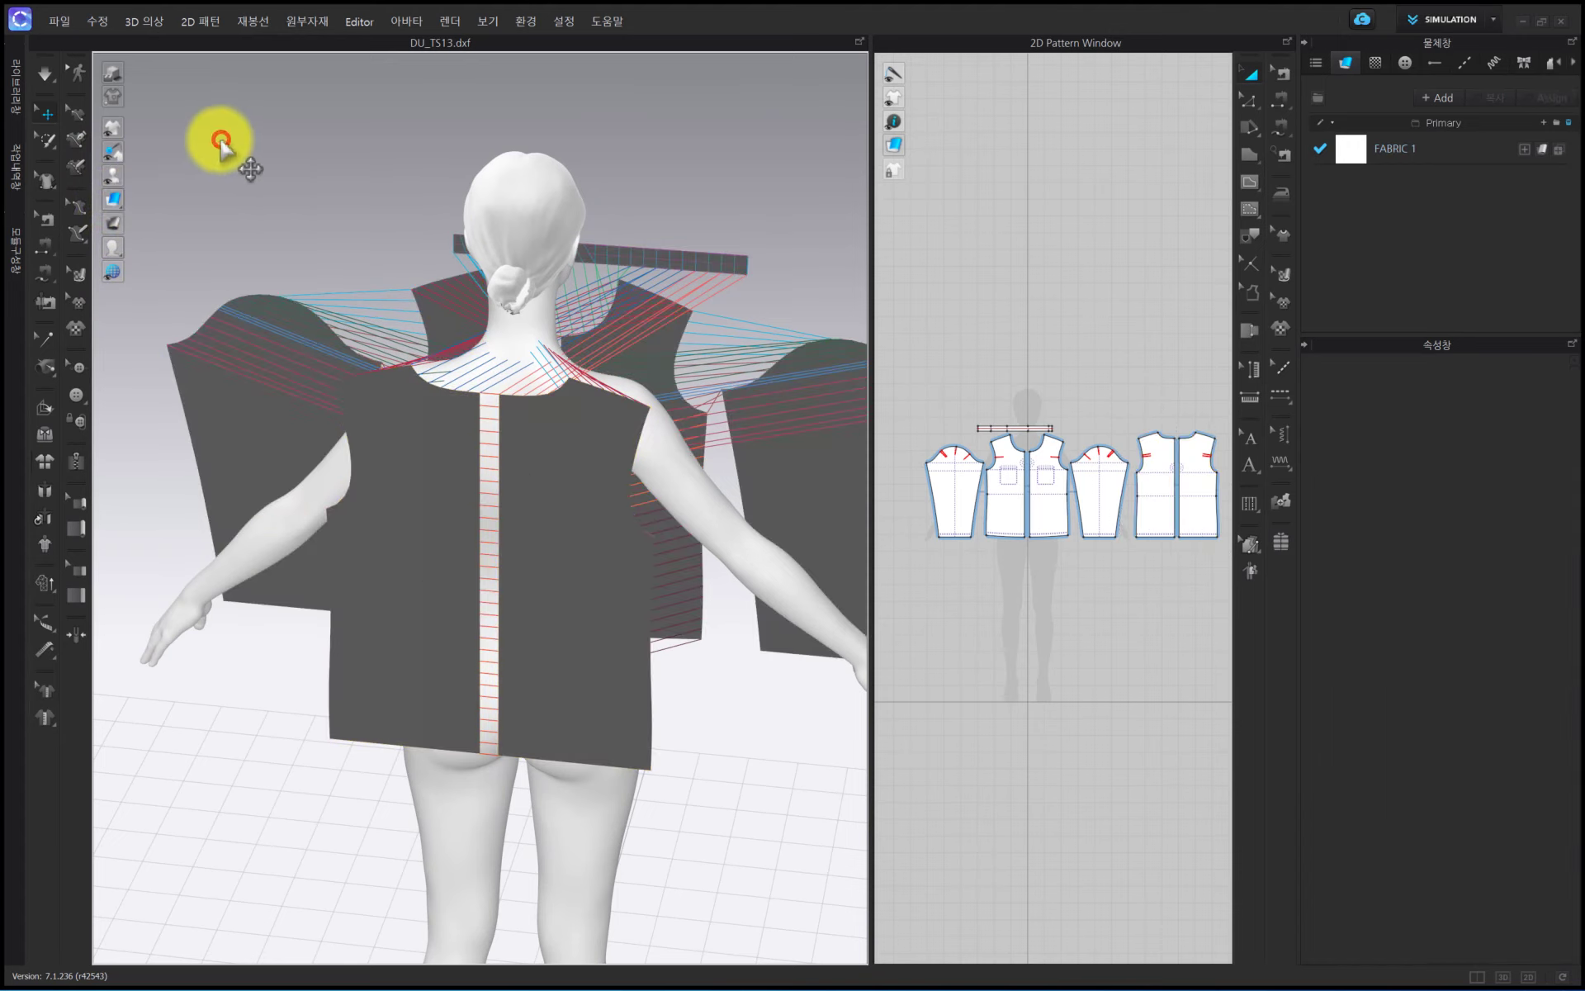
mouse_move(113, 128)
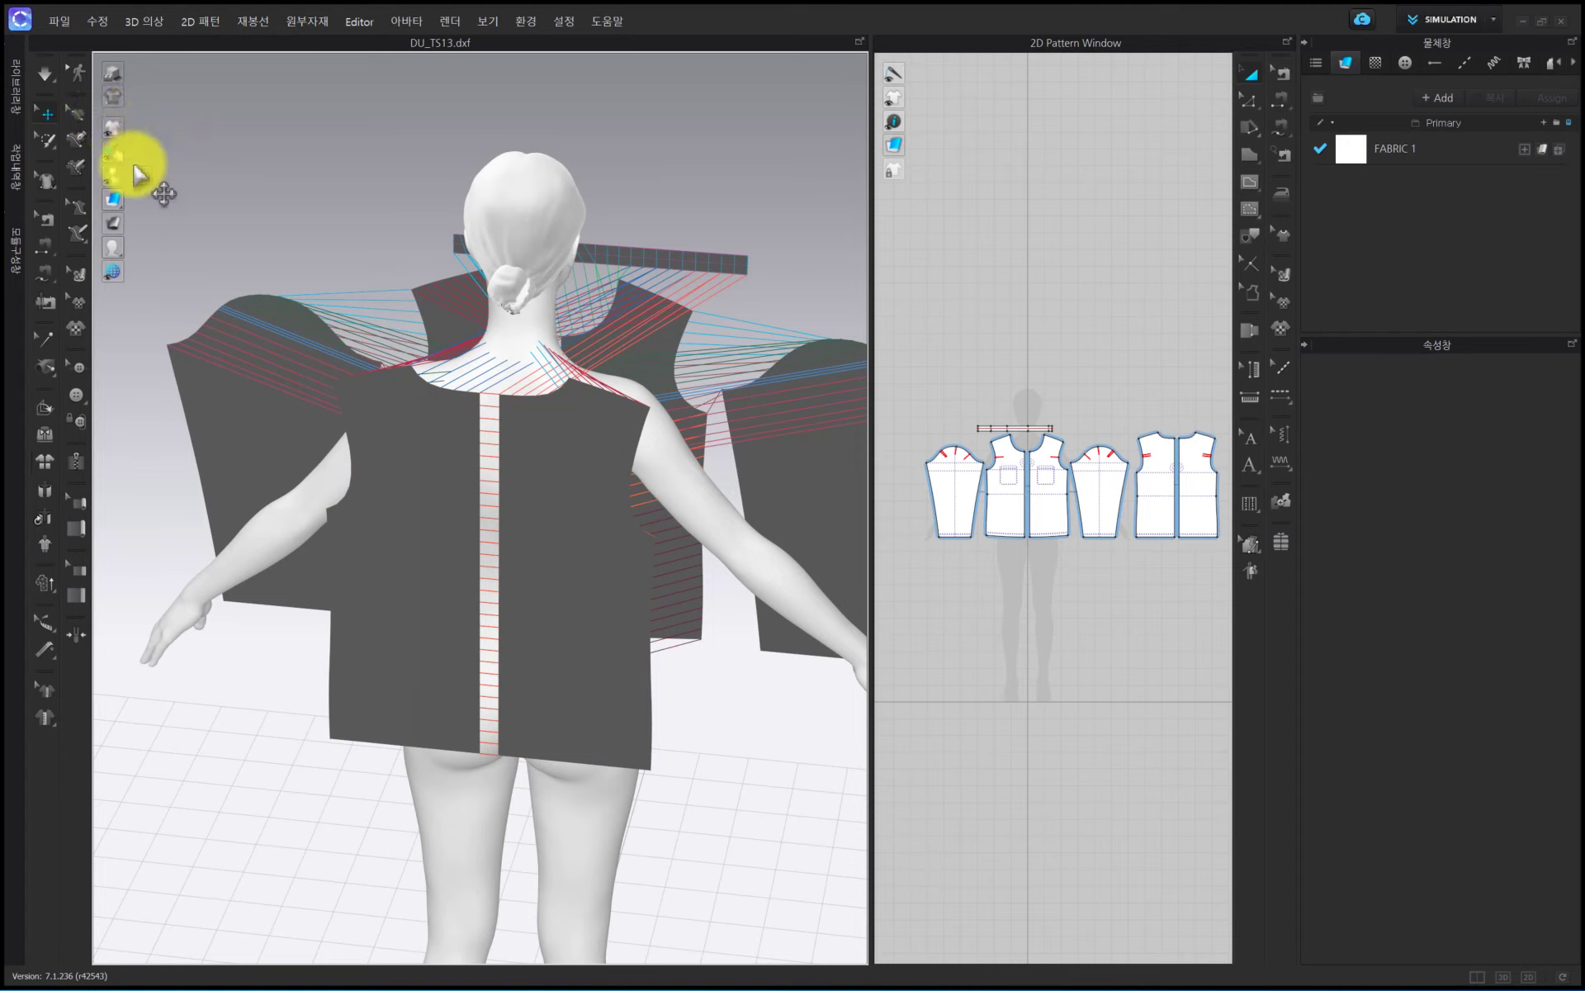
mouse_move(118, 205)
left_click(207, 199)
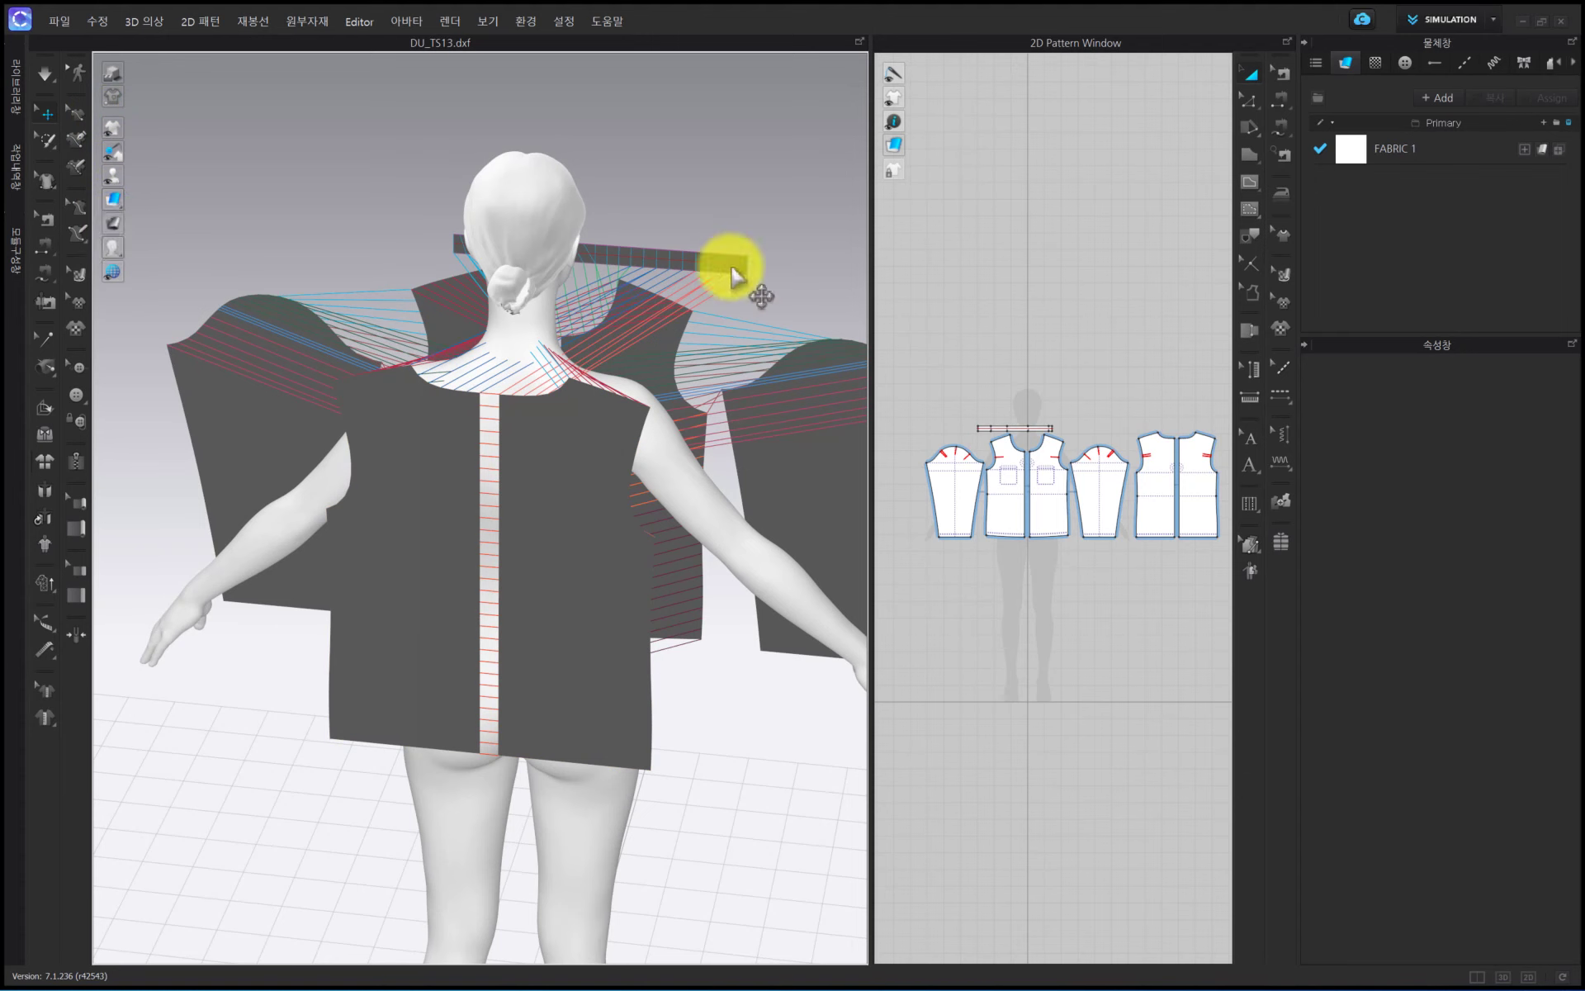
Flip the two back pieces horizontally in 3D so their outer sides face away from the avatar
left_click(543, 497)
left_click(428, 525, "shift")
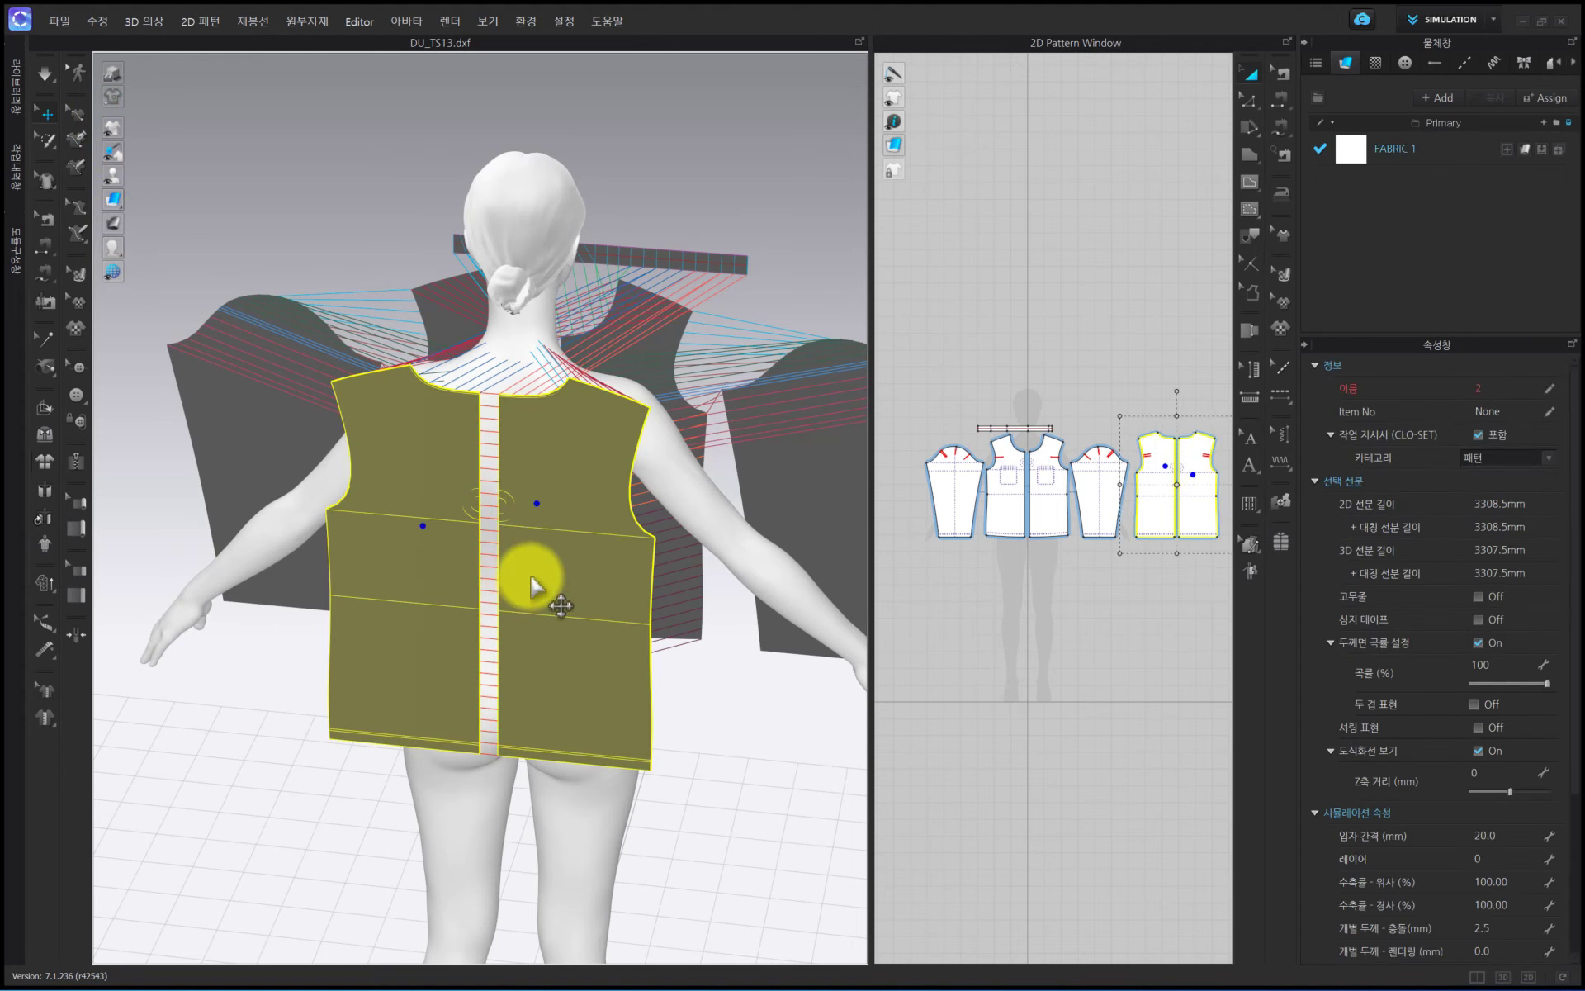
right_click(538, 515)
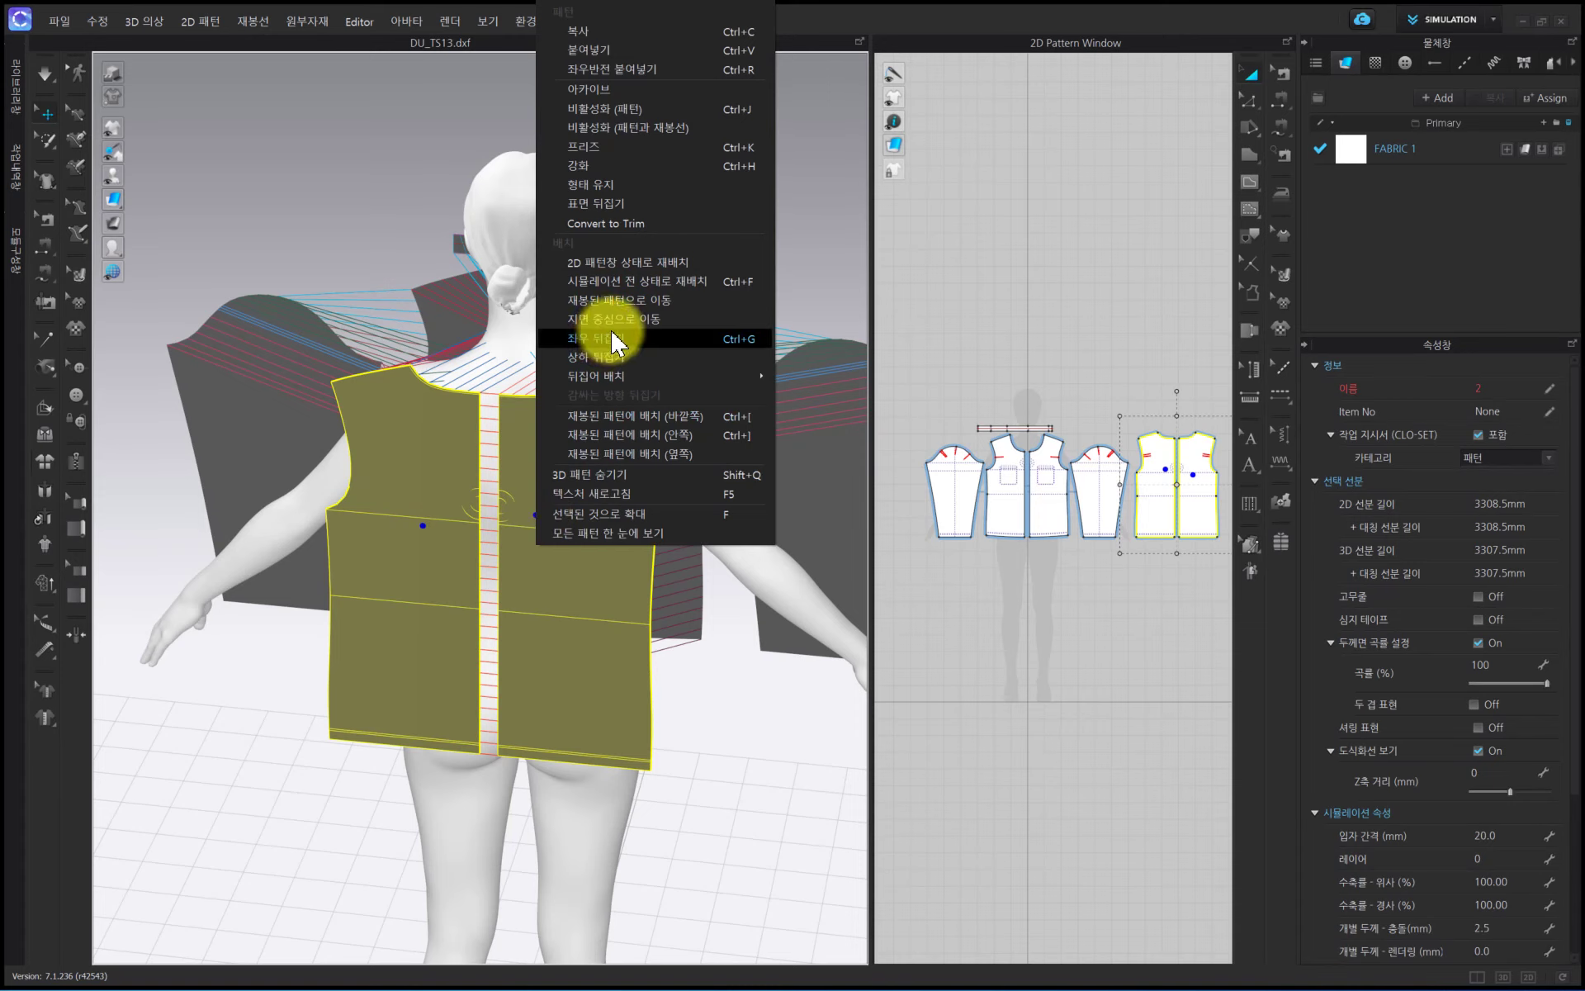
left_click(611, 349)
right_click_drag(601, 339, 380, 430)
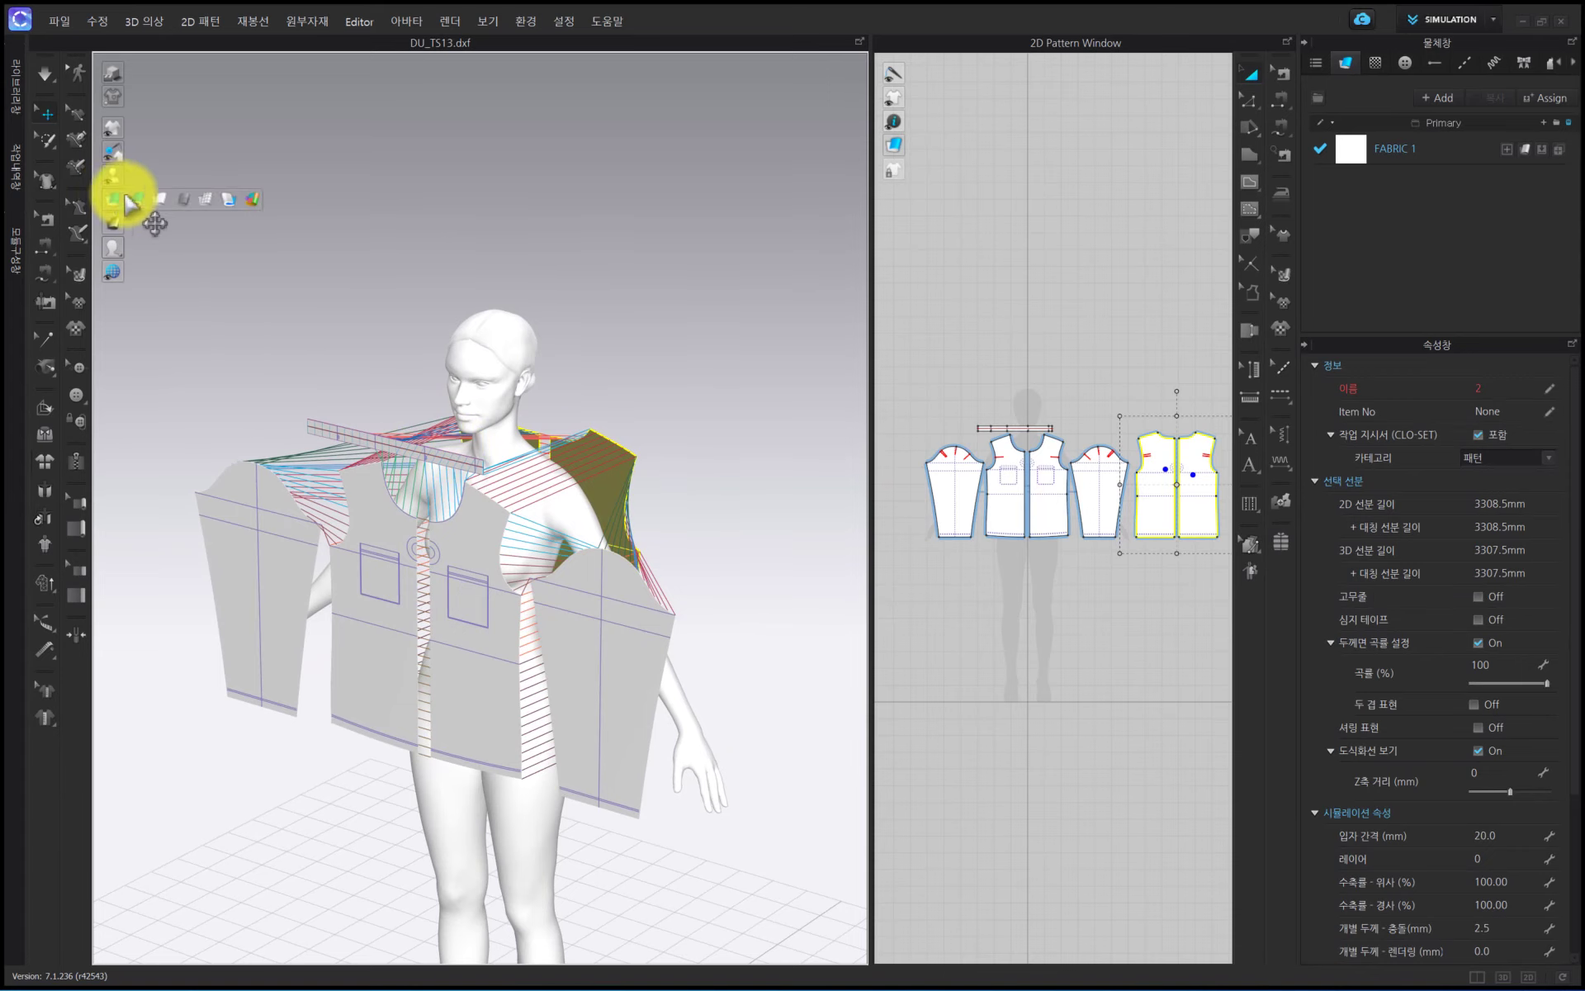
Display the 3D garment pieces in a different random color each
left_click(252, 199)
scroll(718, 401, "up", 2)
scroll(719, 402, "up", 2)
right_click_drag(718, 402, 683, 389)
left_click(757, 322)
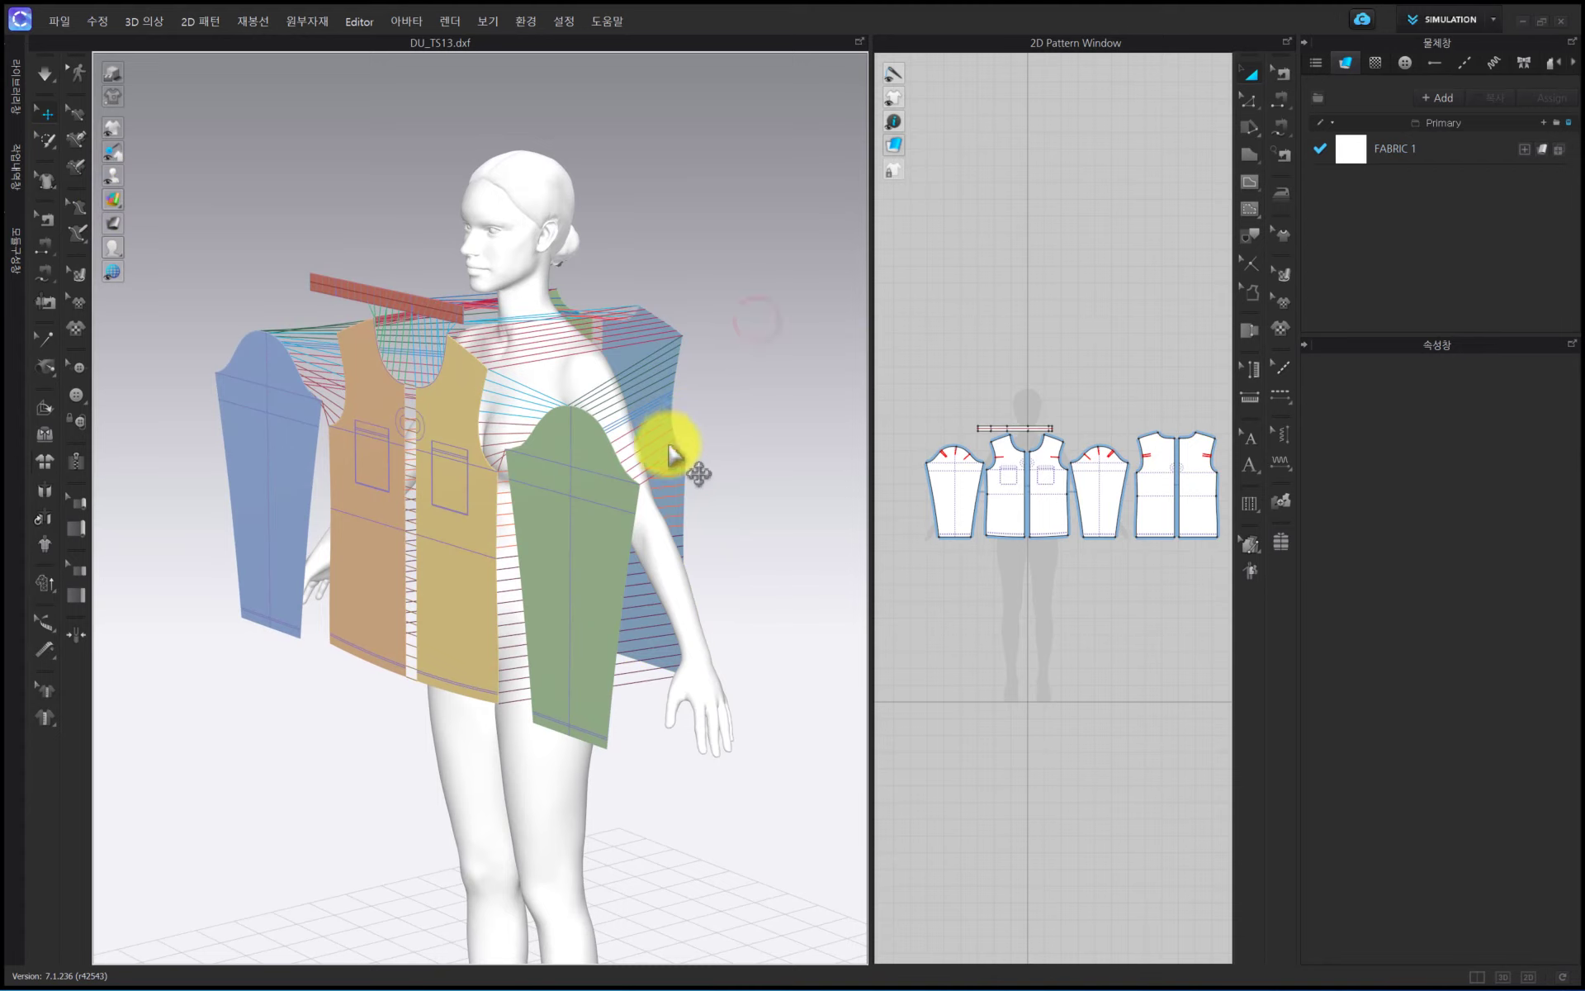
Show the avatar's arrangement points and wrap the sleeve around the arm using a point on its outer side
mouse_move(120, 172)
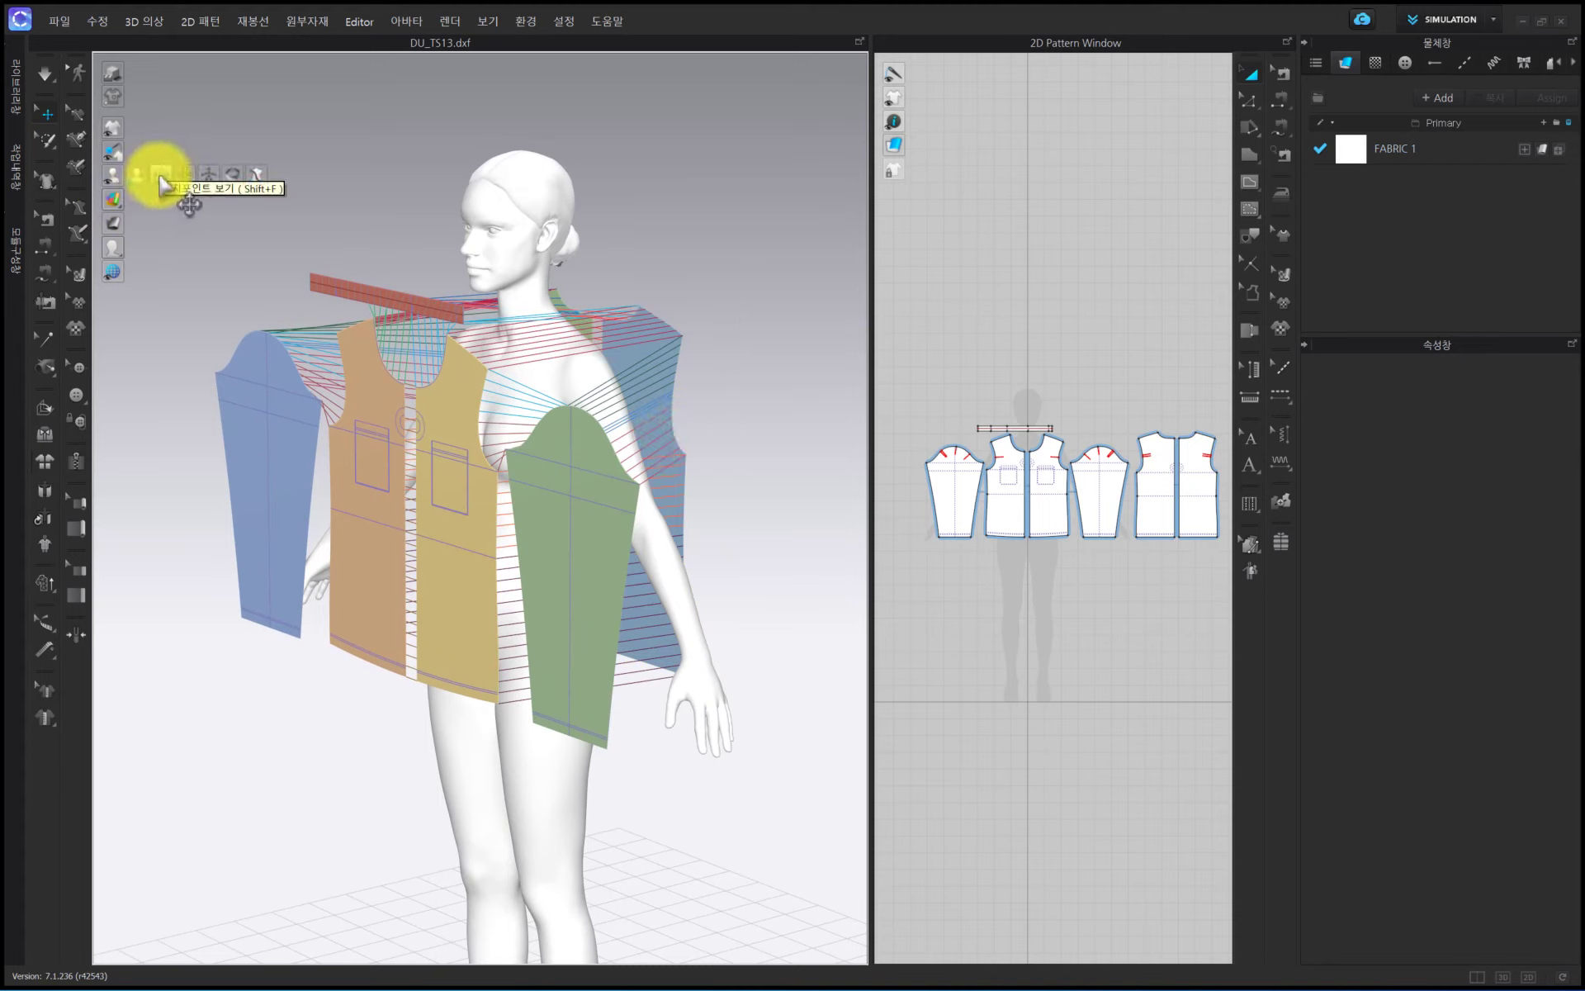
left_click(162, 182)
left_click(577, 531)
right_click_drag(652, 529, 671, 502)
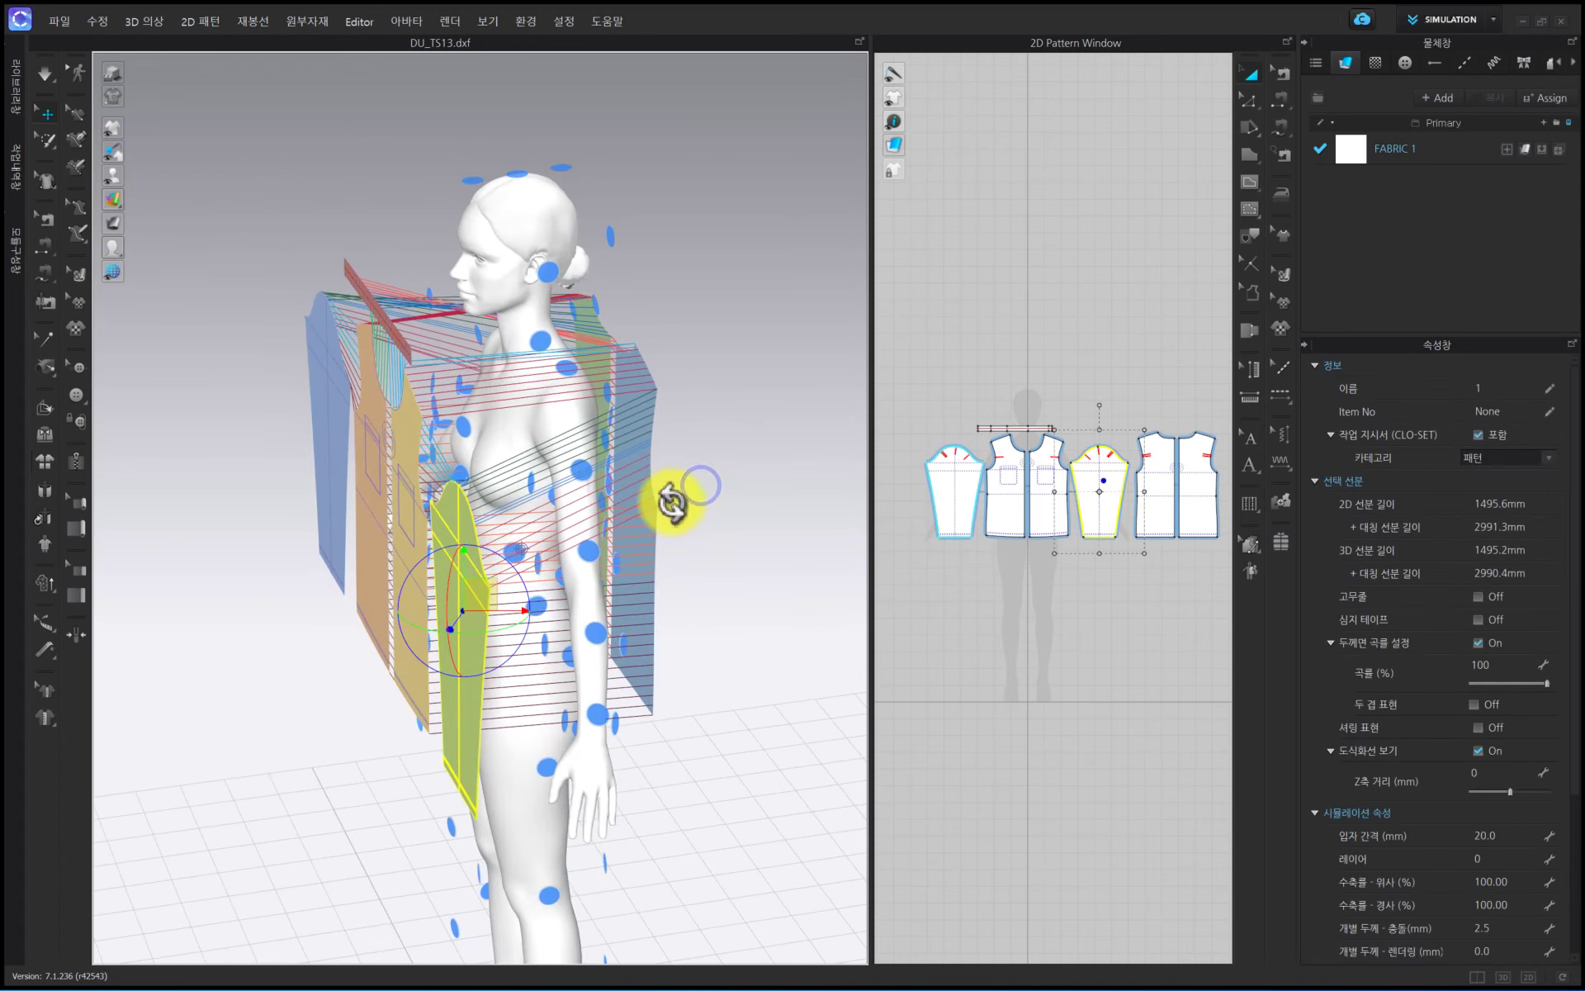
left_click(594, 552)
right_click_drag(504, 568, 616, 503)
Wrap the neckband around the avatar's neck using the arrangement point on the neck's right side
left_click(564, 287)
right_click_drag(567, 290, 518, 372)
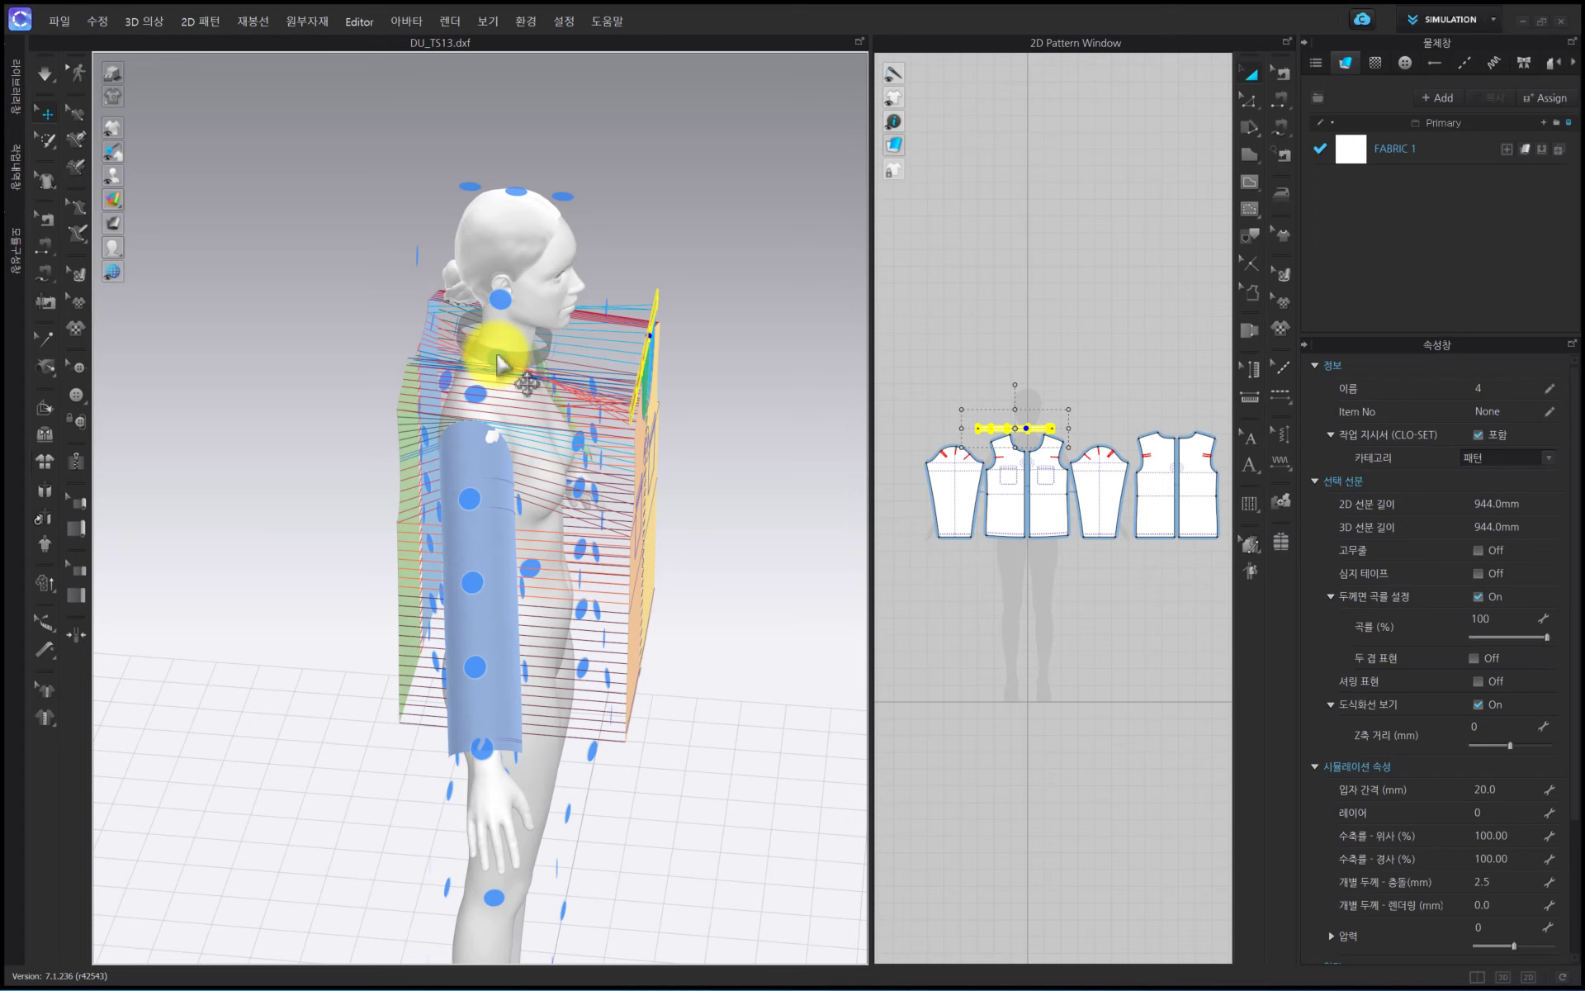
left_click(501, 363)
right_click_drag(556, 407, 396, 389)
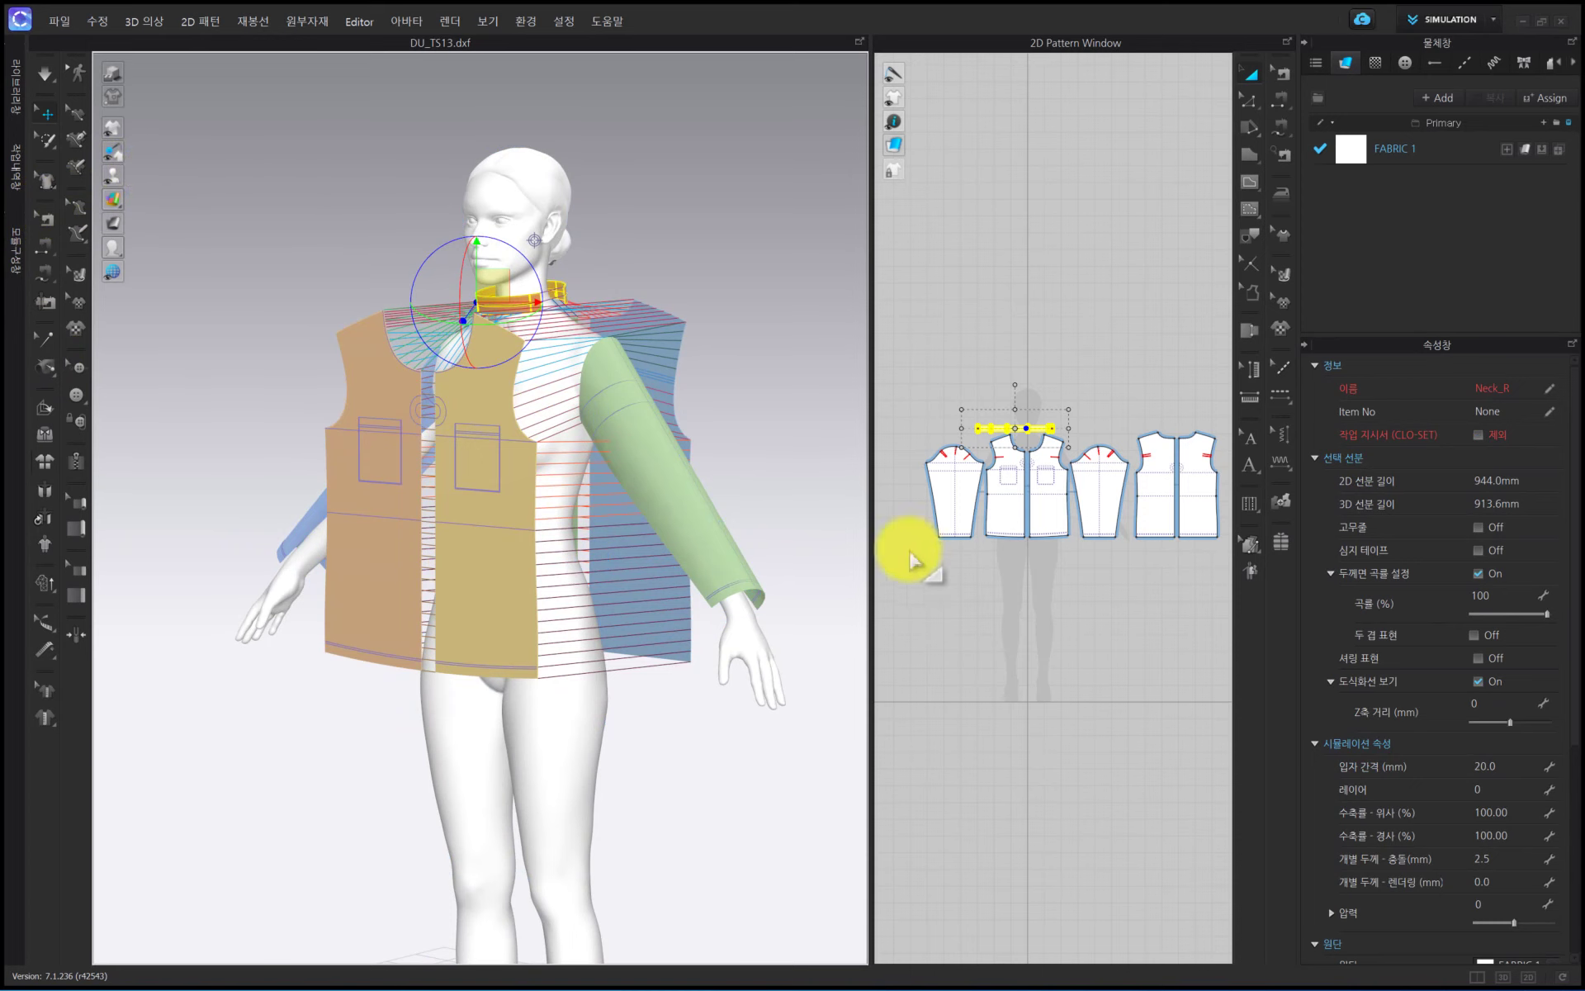
Move both front pieces in side view straight back, close to the avatar's chest
left_click(1014, 476)
left_click(1057, 490, "shift")
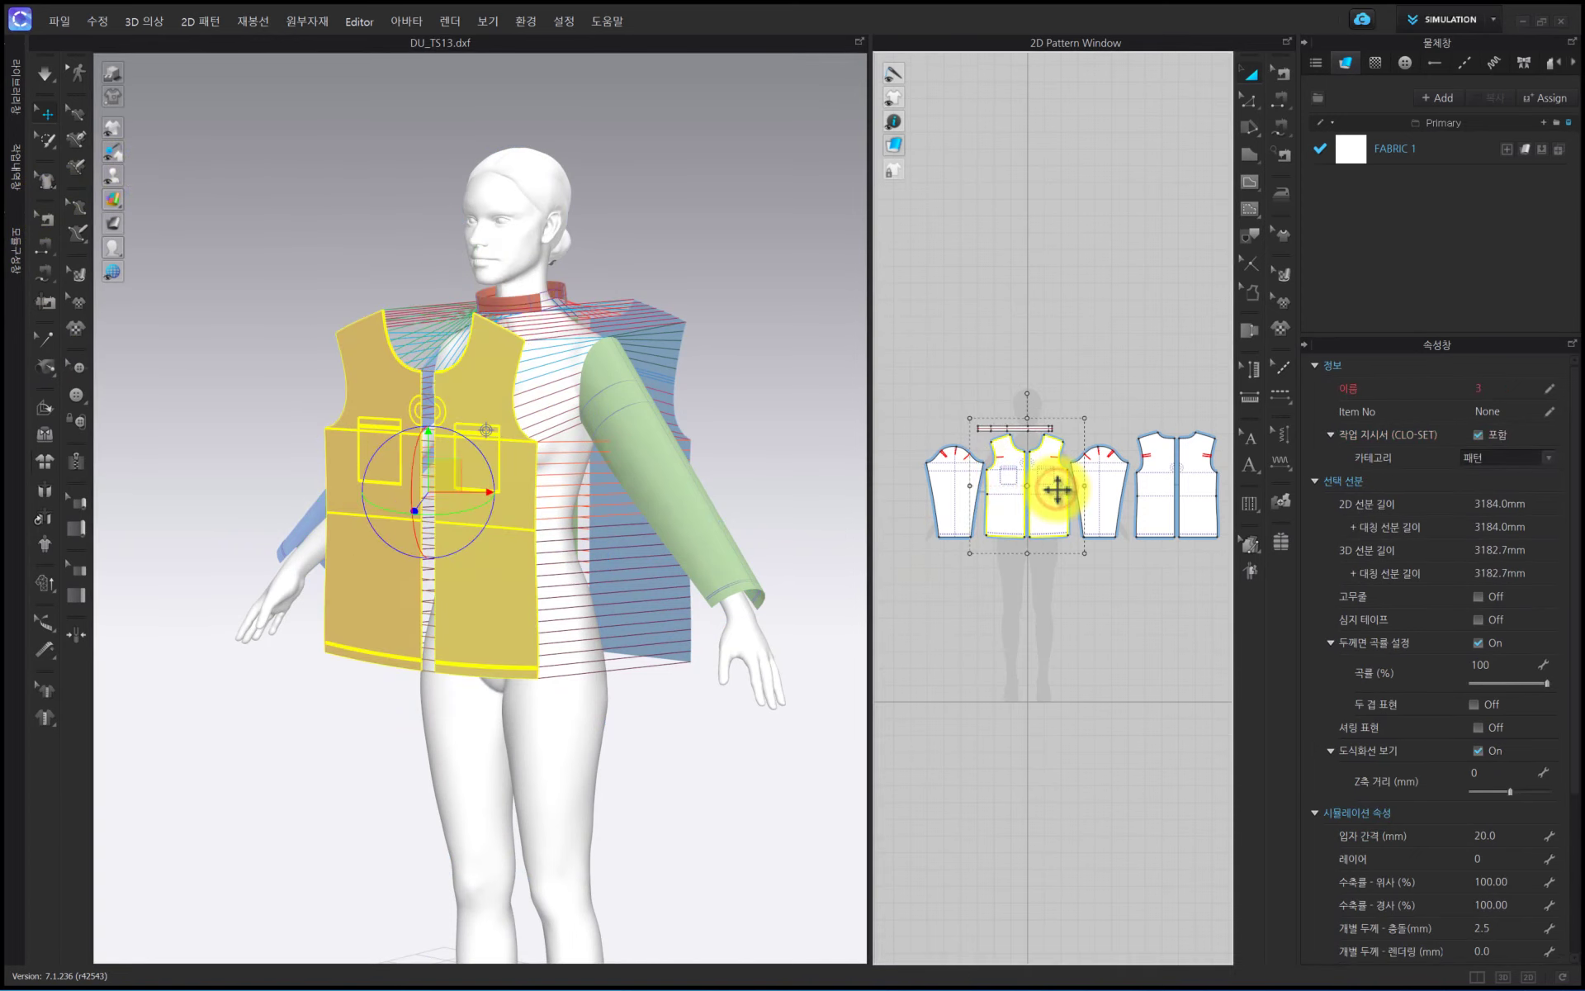
key("4")
scroll(586, 322, "down", 4)
middle_click_drag(586, 328, 612, 453)
scroll(612, 454, "down", 1)
scroll(611, 458, "down", 1)
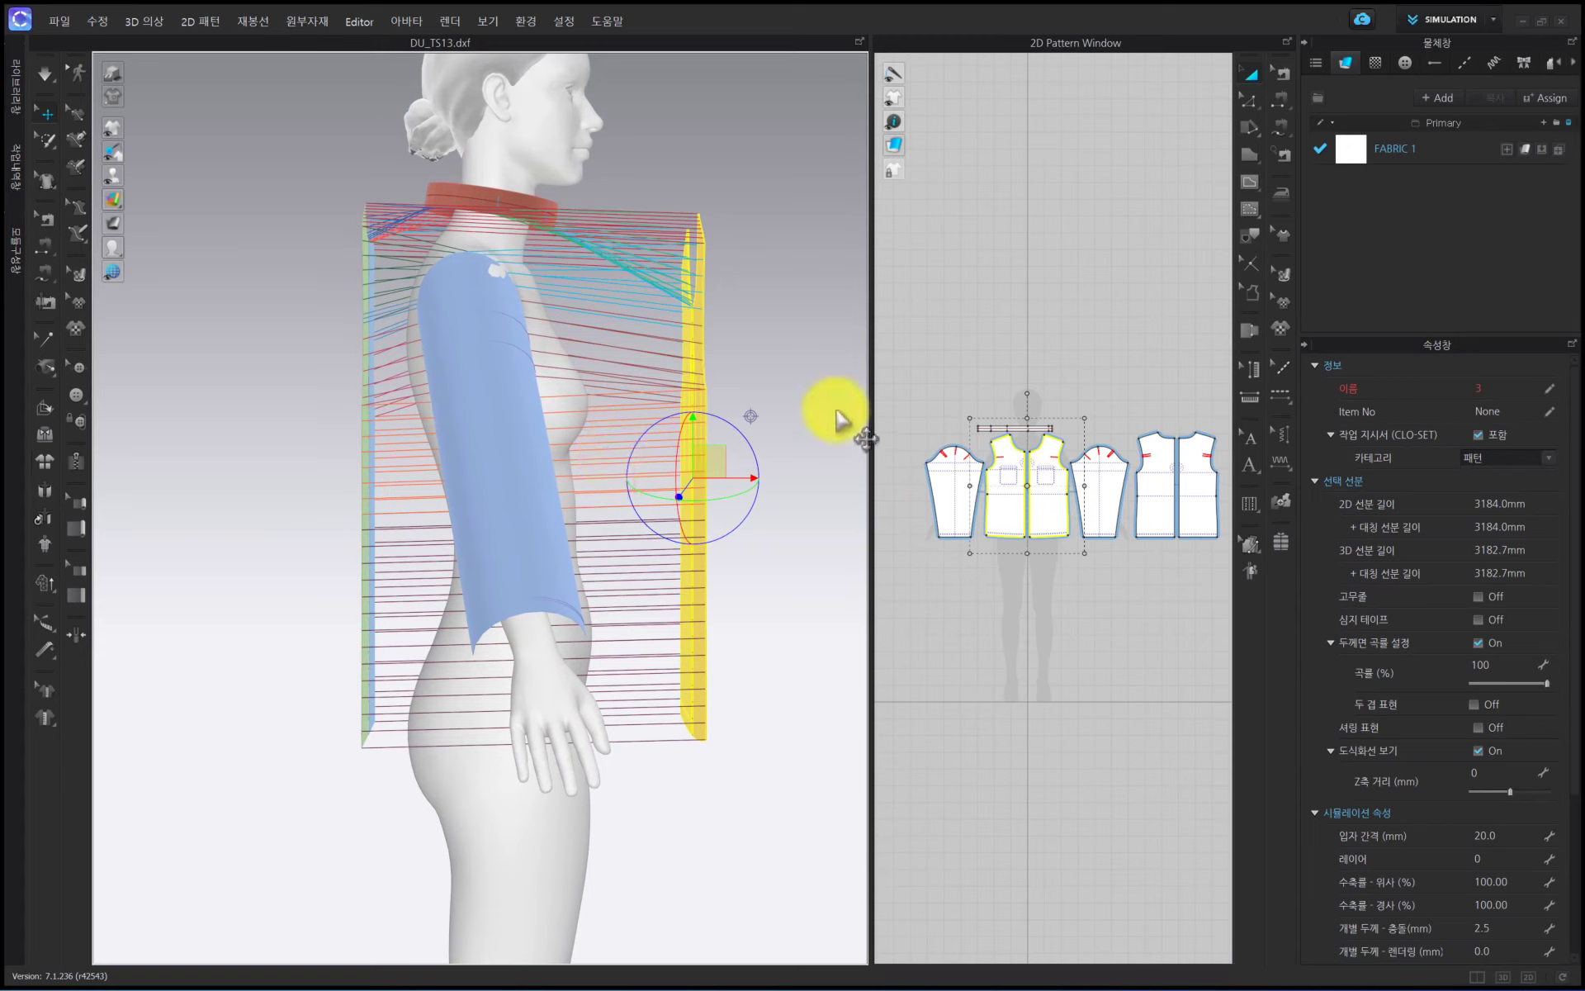
left_click_drag(735, 479, 648, 506)
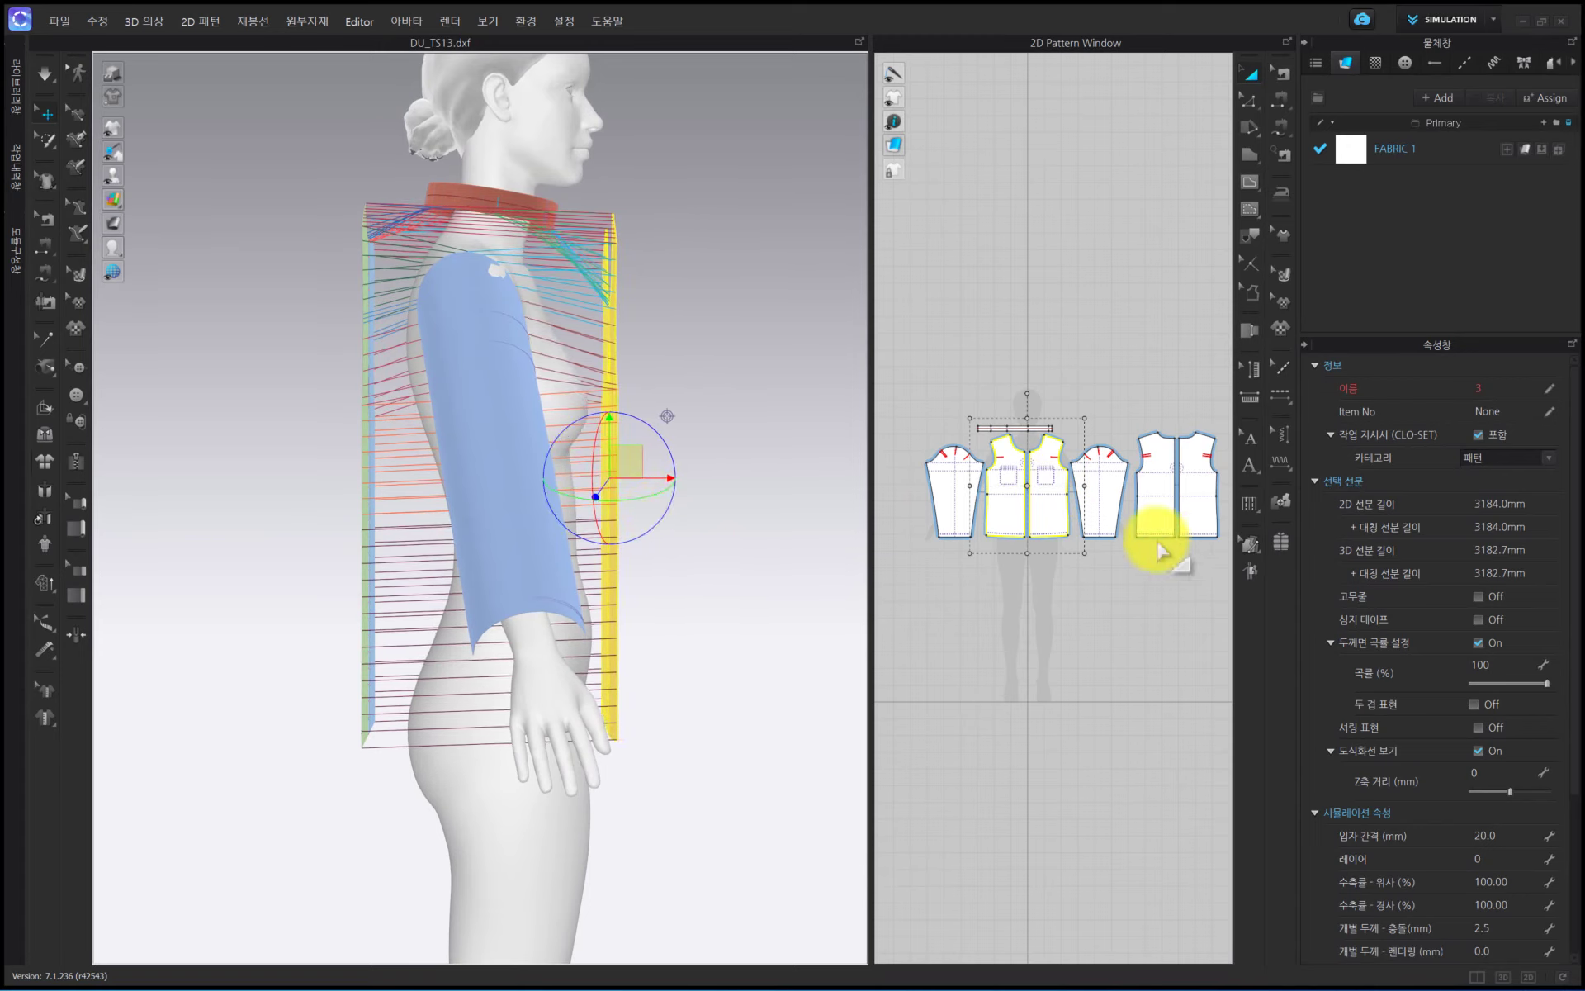
Move both back pieces in side view straight forward, closer to the avatar's back
left_click(1171, 506)
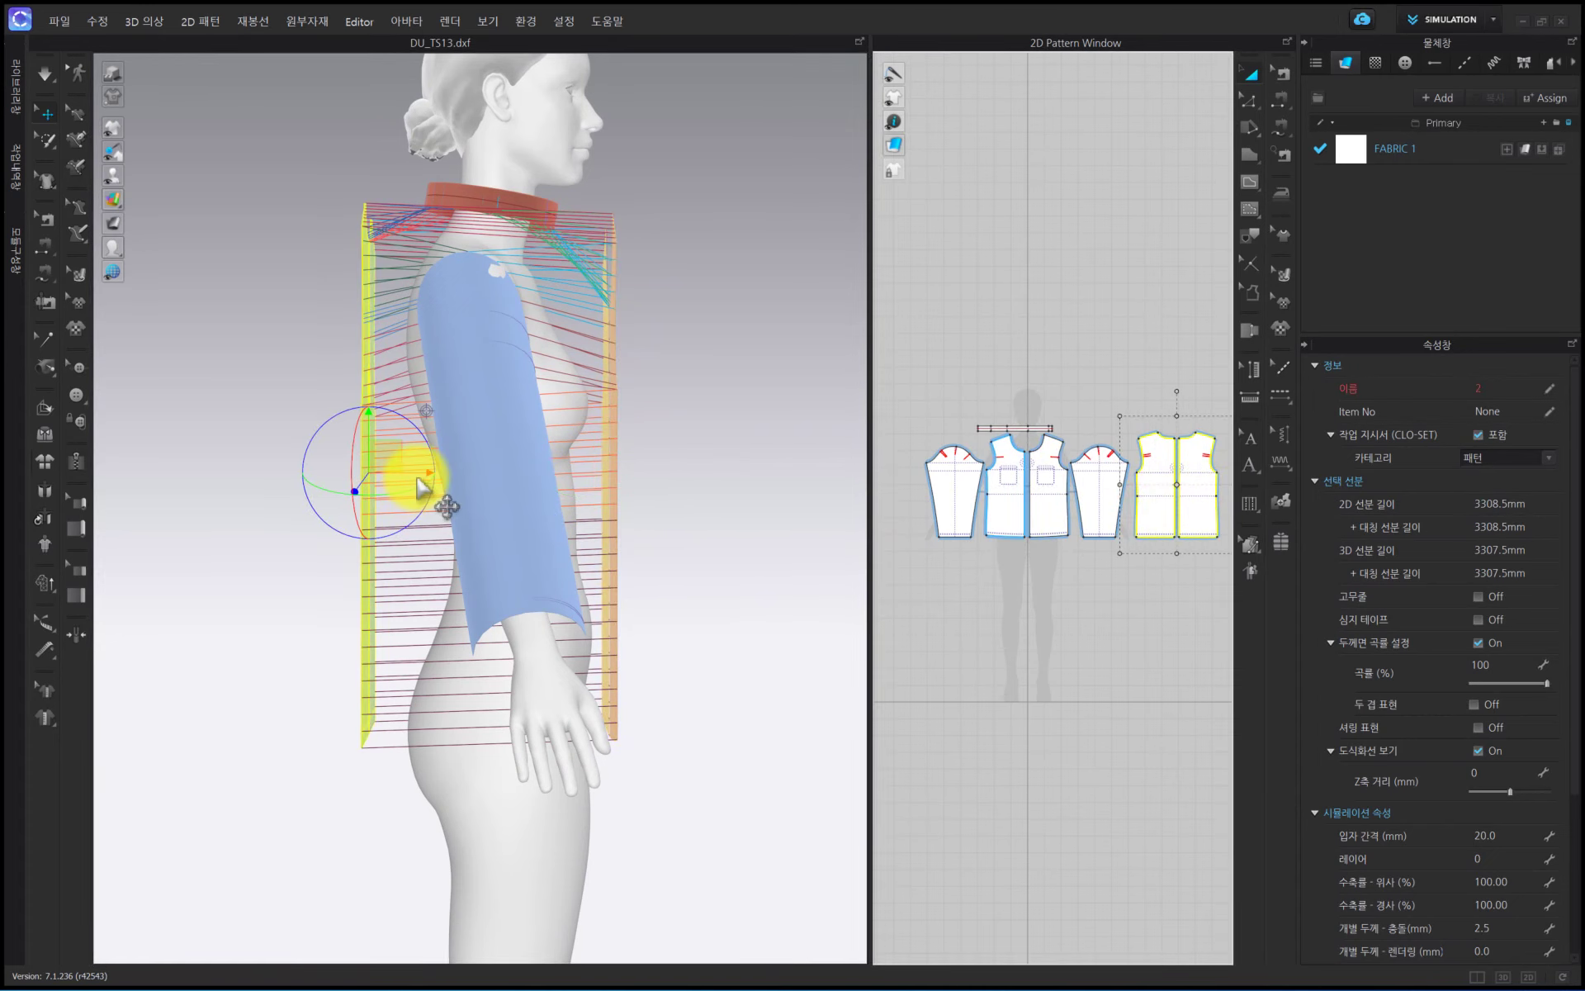
left_click_drag(407, 469, 435, 475)
key("2")
scroll(426, 483, "down", 4)
middle_click_drag(429, 481, 460, 588)
scroll(601, 467, "up", 1)
mouse_move(581, 478)
right_mouse_down()
mouse_move(683, 473)
mouse_move(582, 497)
right_mouse_up()
scroll(531, 256, "down", 3)
scroll(542, 275, "up", 4)
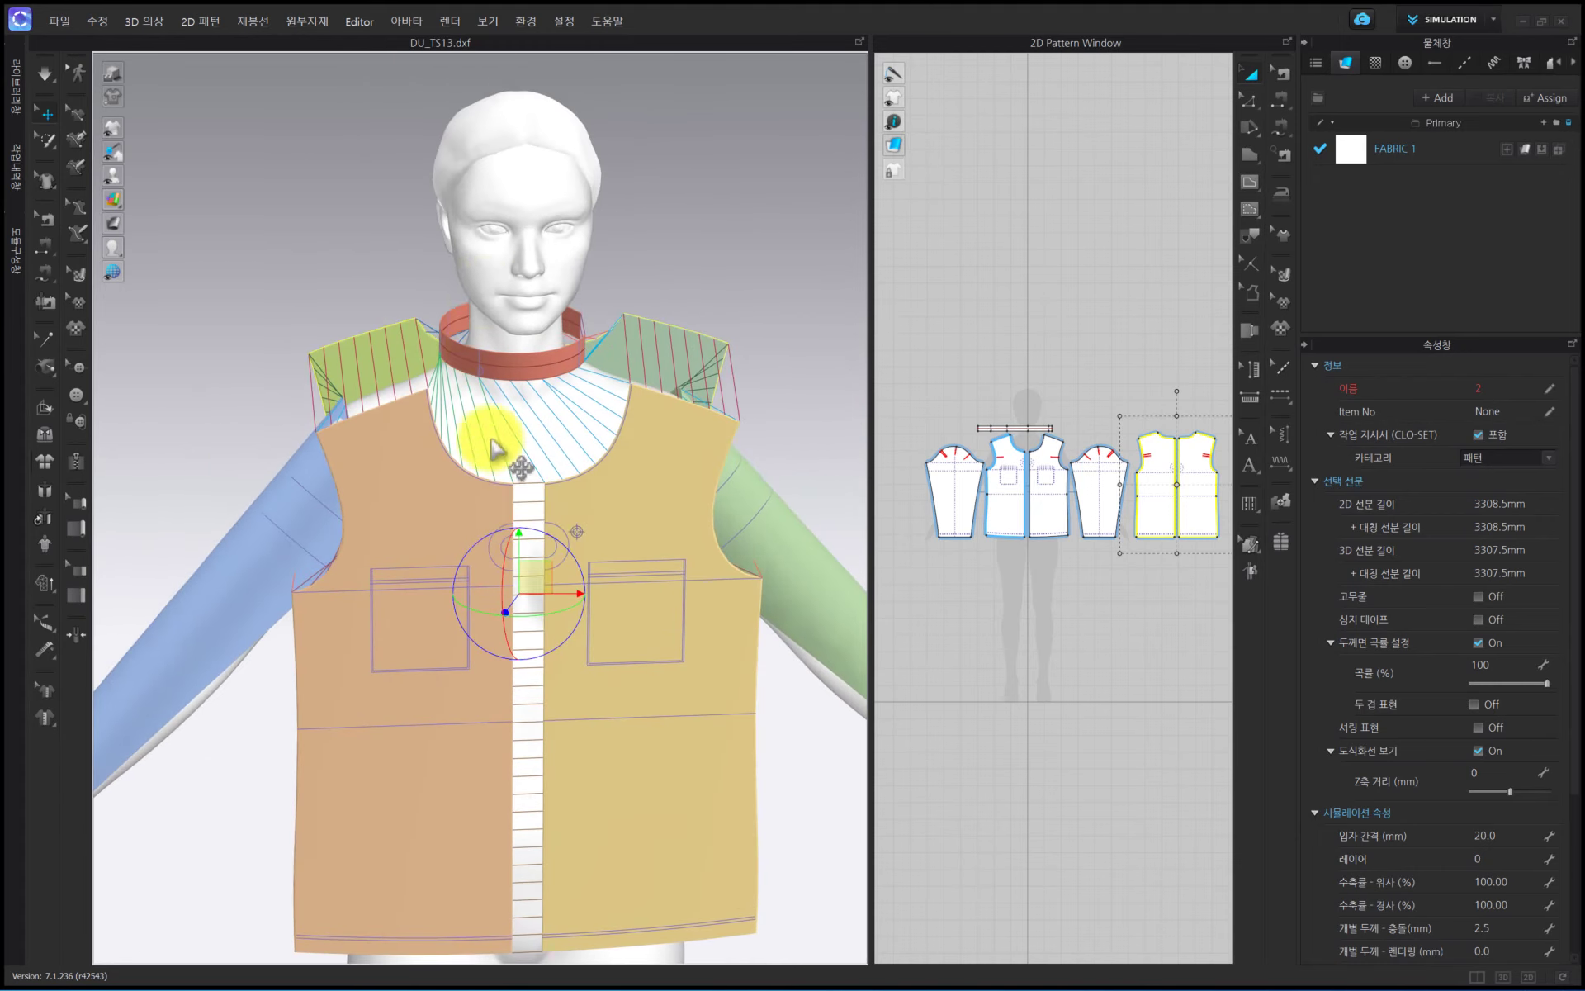
Adjust the neckband's arrangement around the neck by setting its X position to 19 and its offset to 45
left_click(471, 355)
right_click_drag(471, 355, 574, 369)
scroll(594, 419, "down", 3)
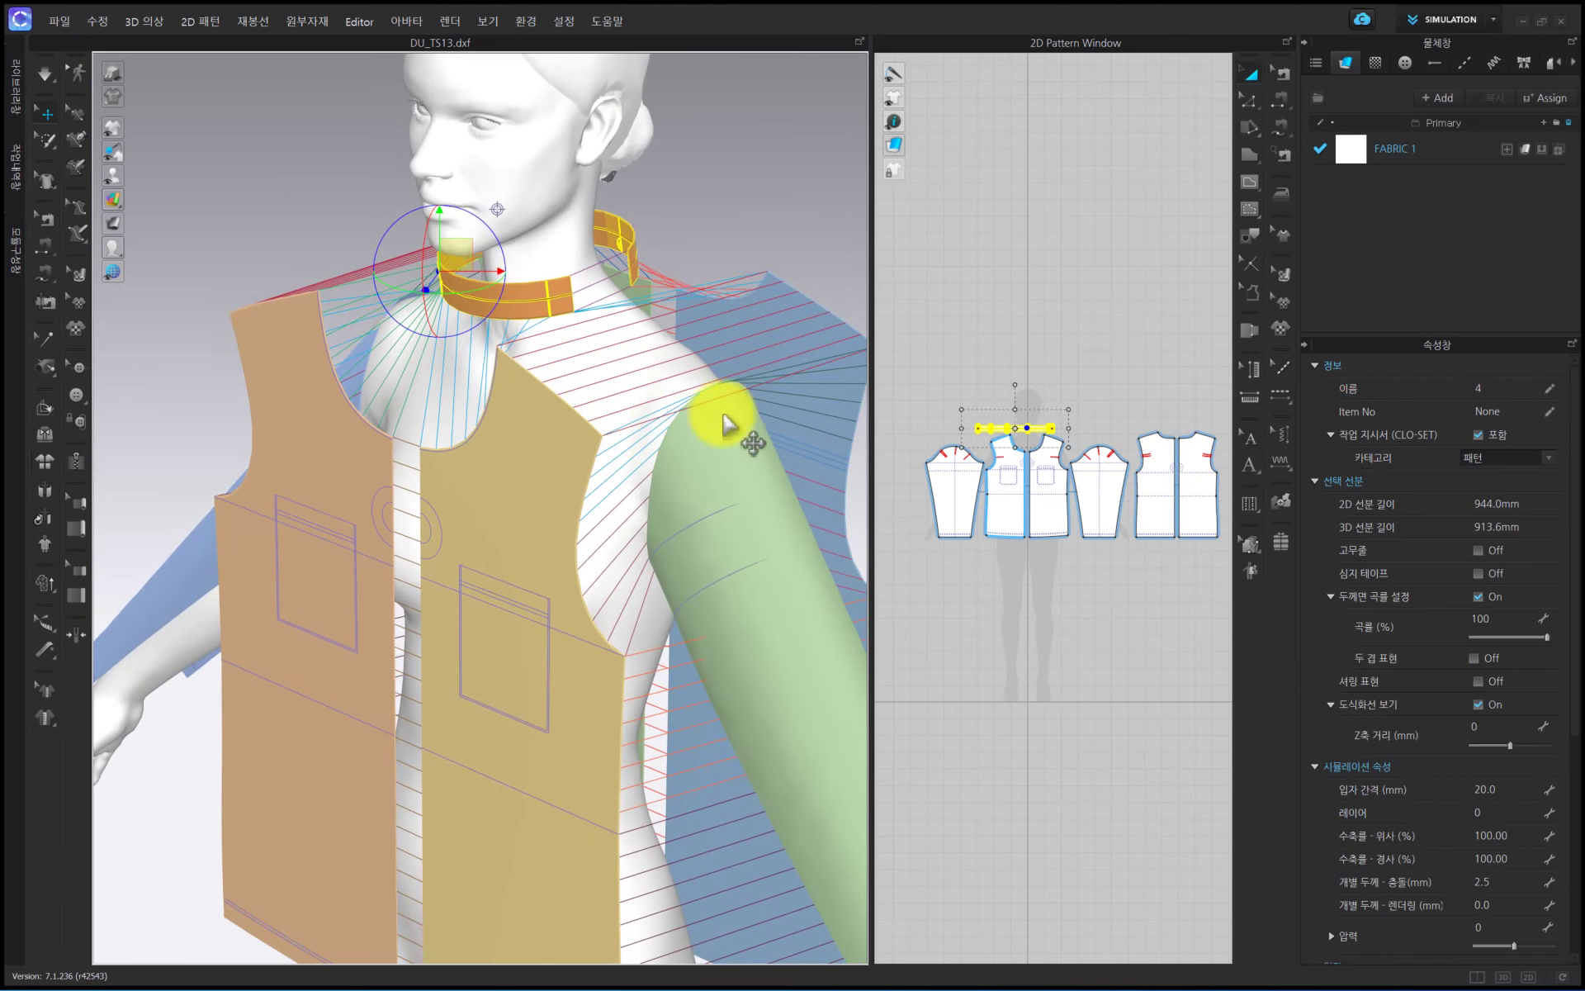
scroll(1396, 541, "down", 6)
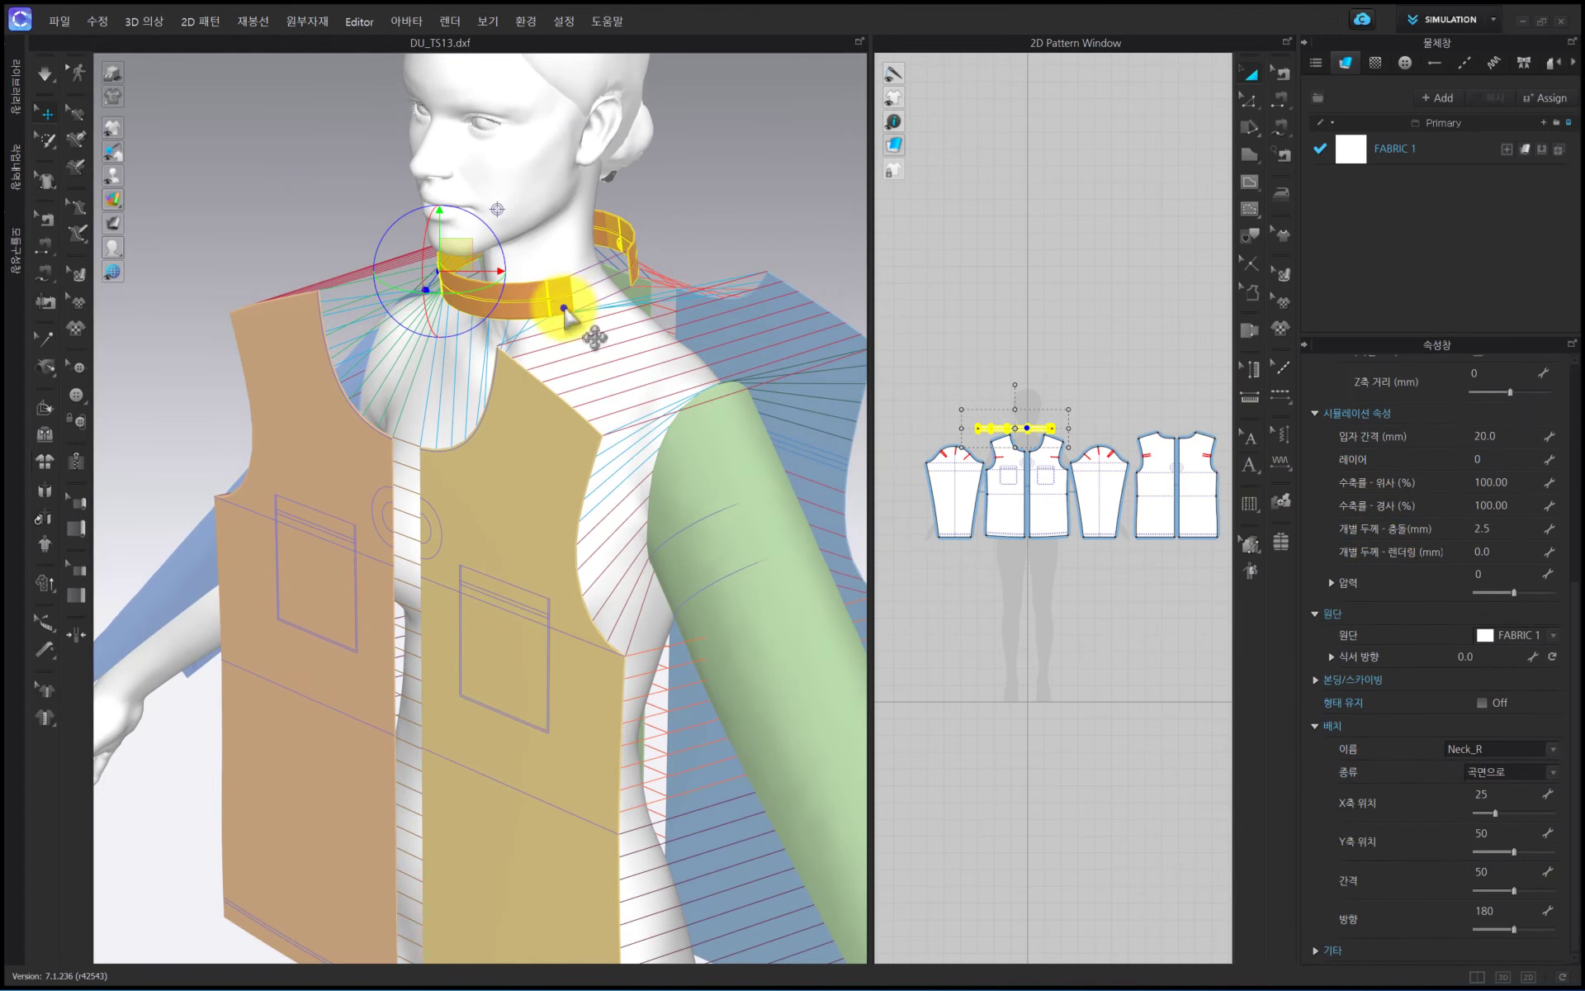
right_click_drag(568, 314, 521, 308)
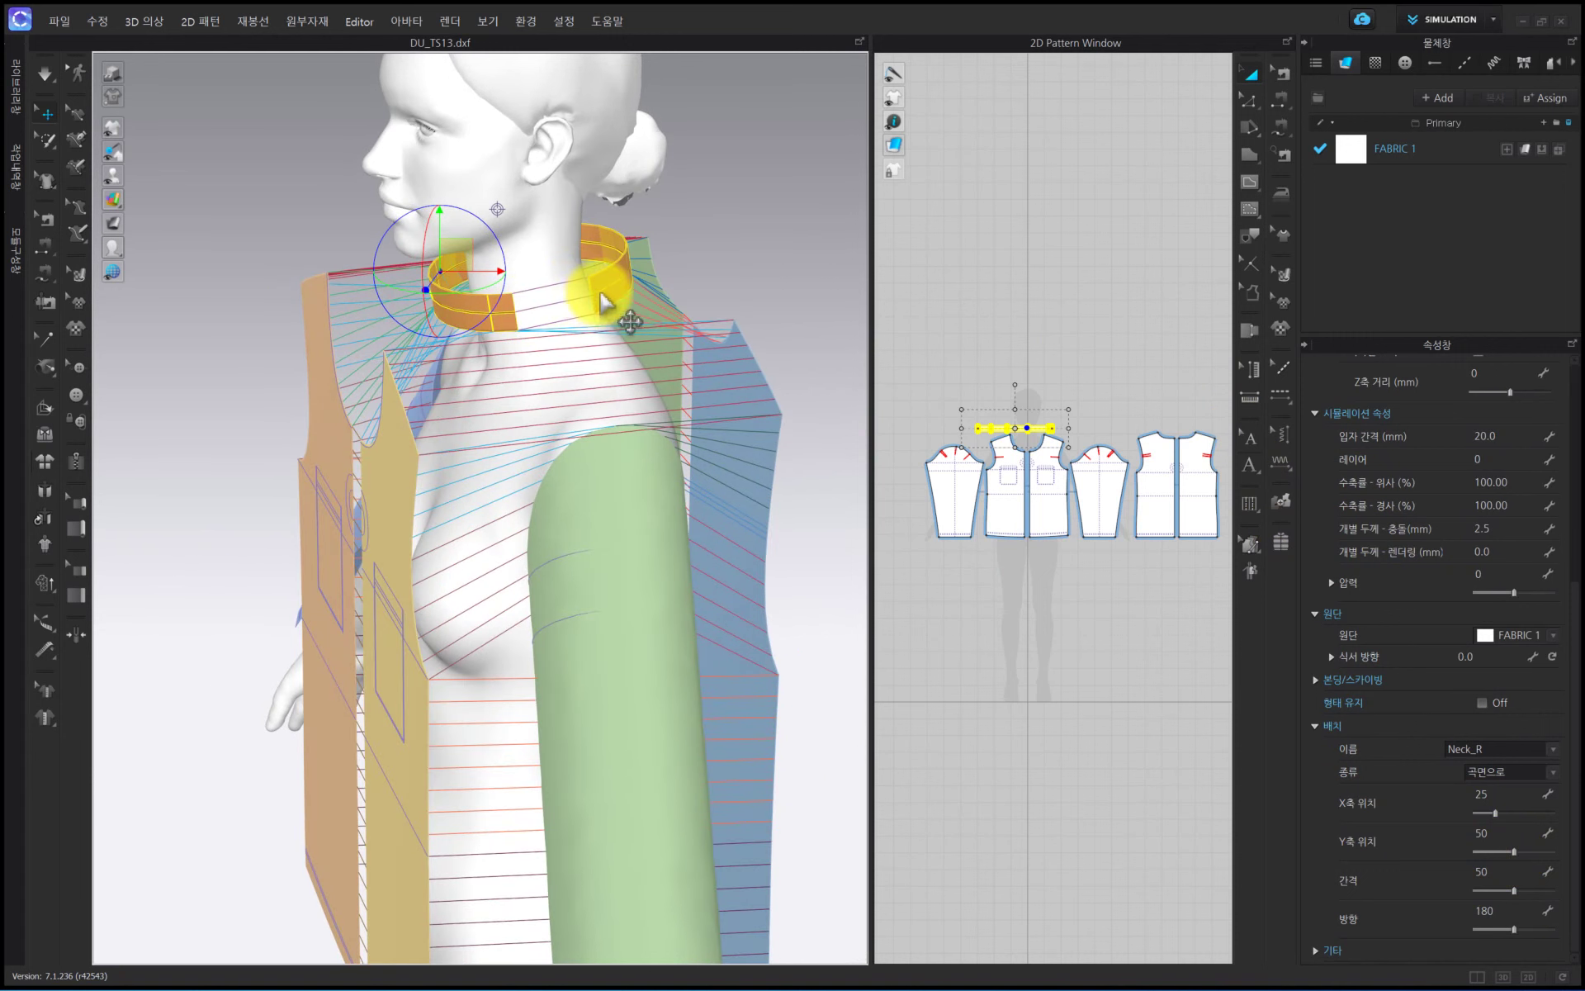
left_click_drag(1495, 811, 1494, 814)
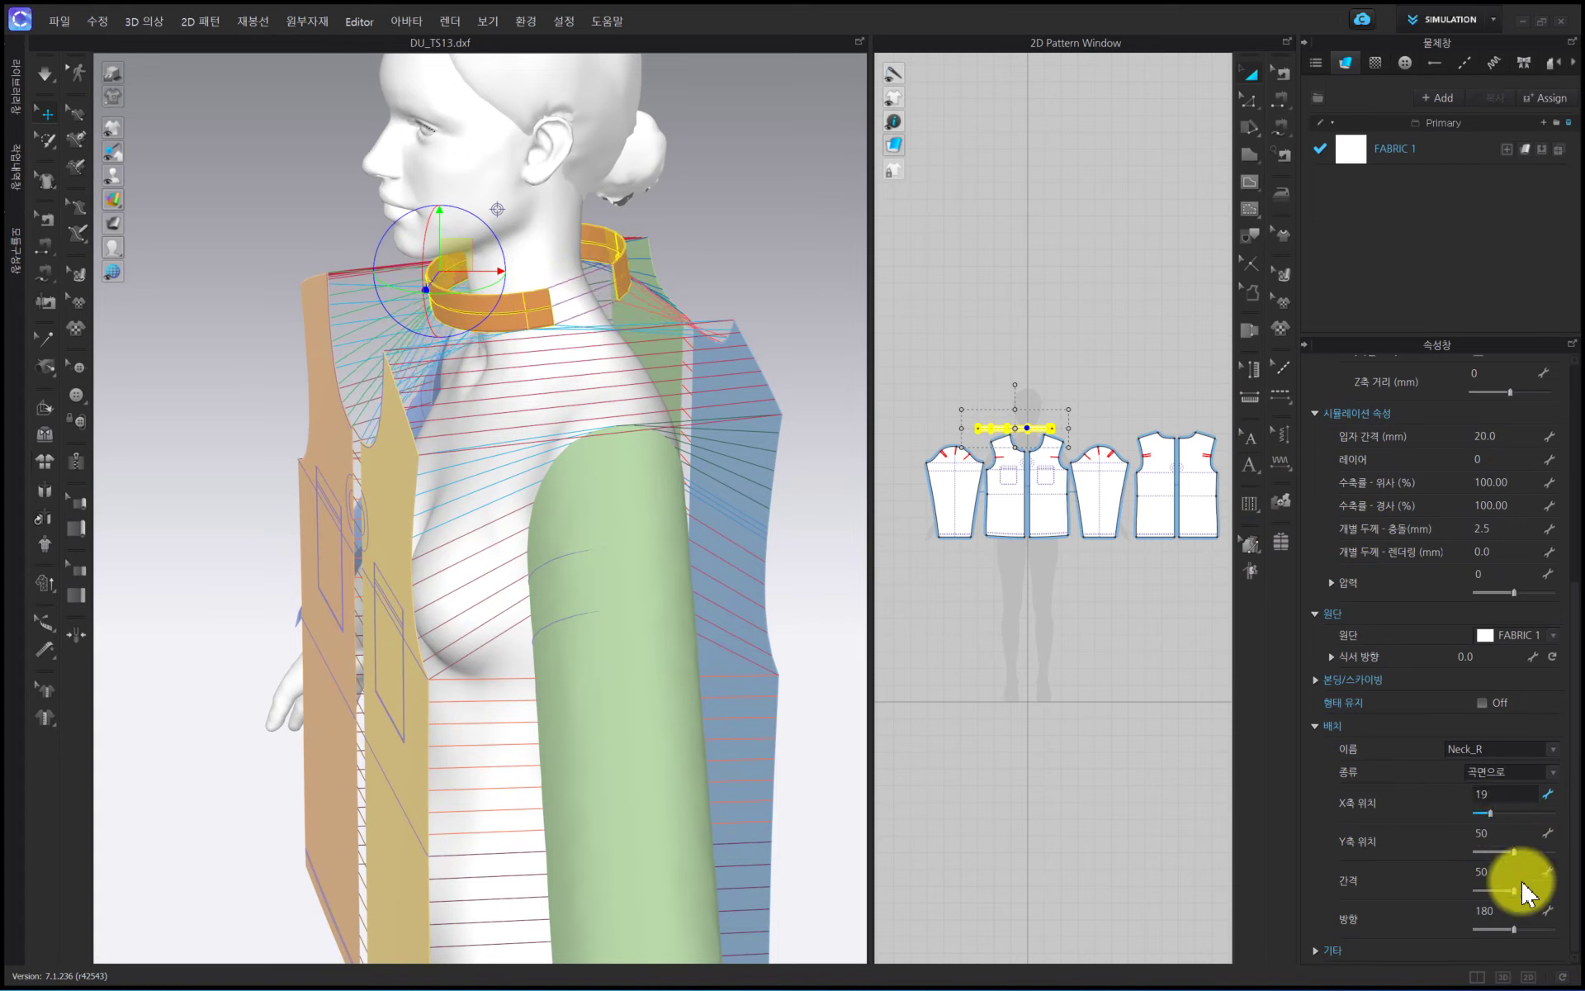
left_click_drag(1516, 900, 1511, 892)
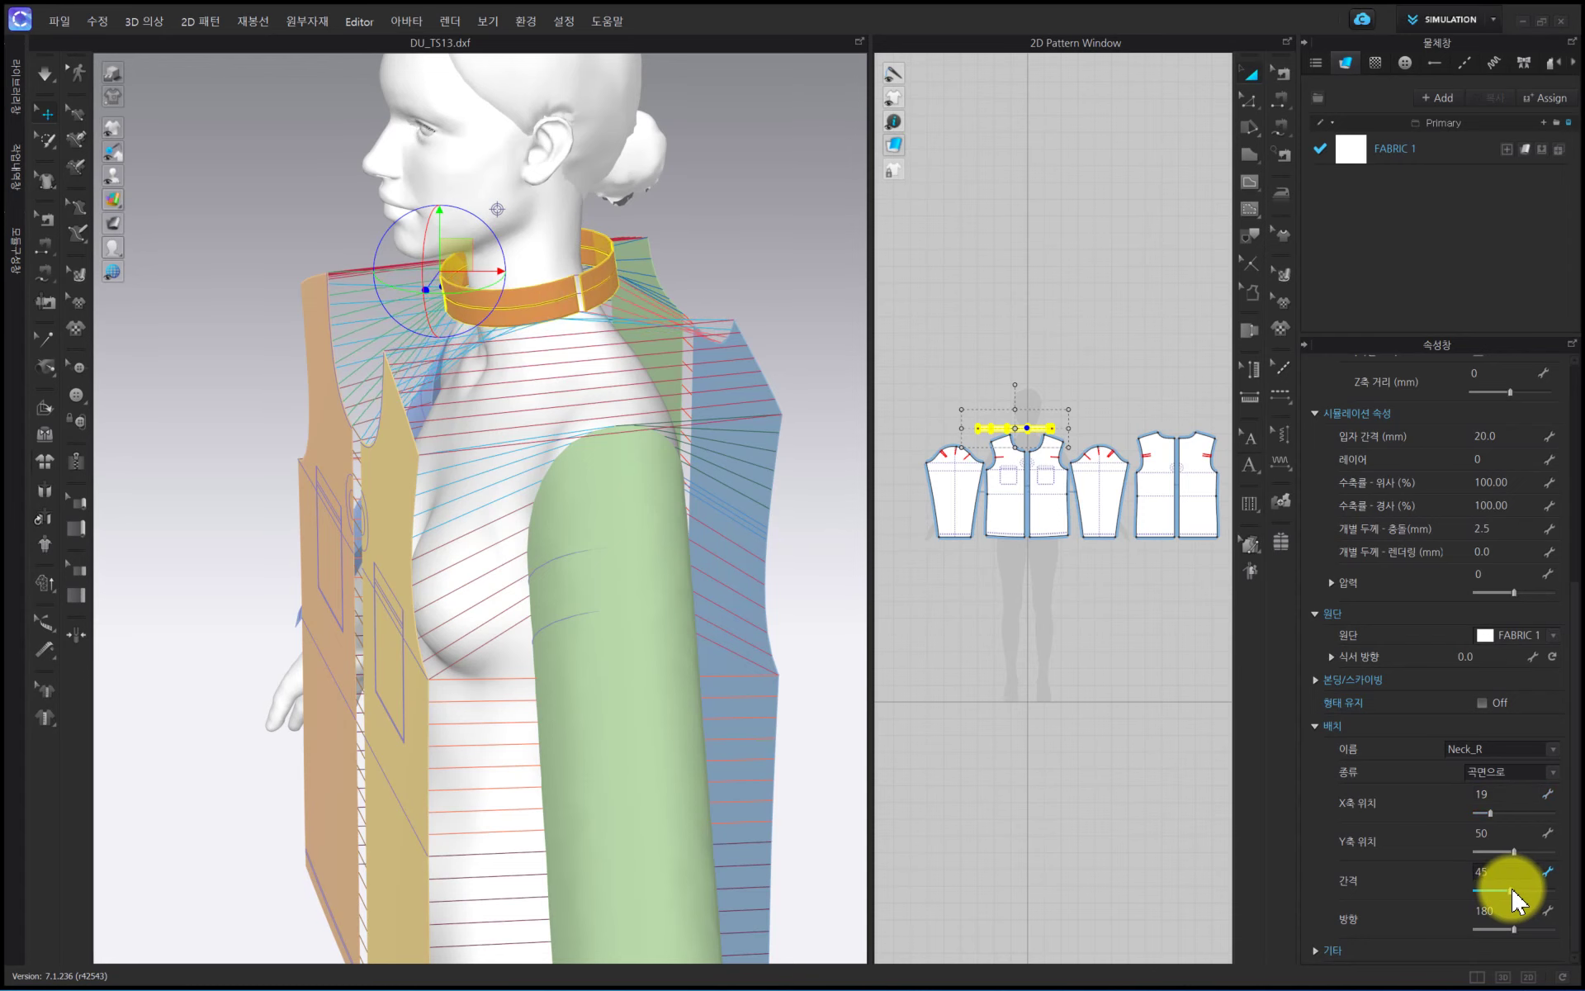
right_click_drag(470, 449, 627, 202)
left_click(652, 176)
right_click_drag(576, 320, 518, 334)
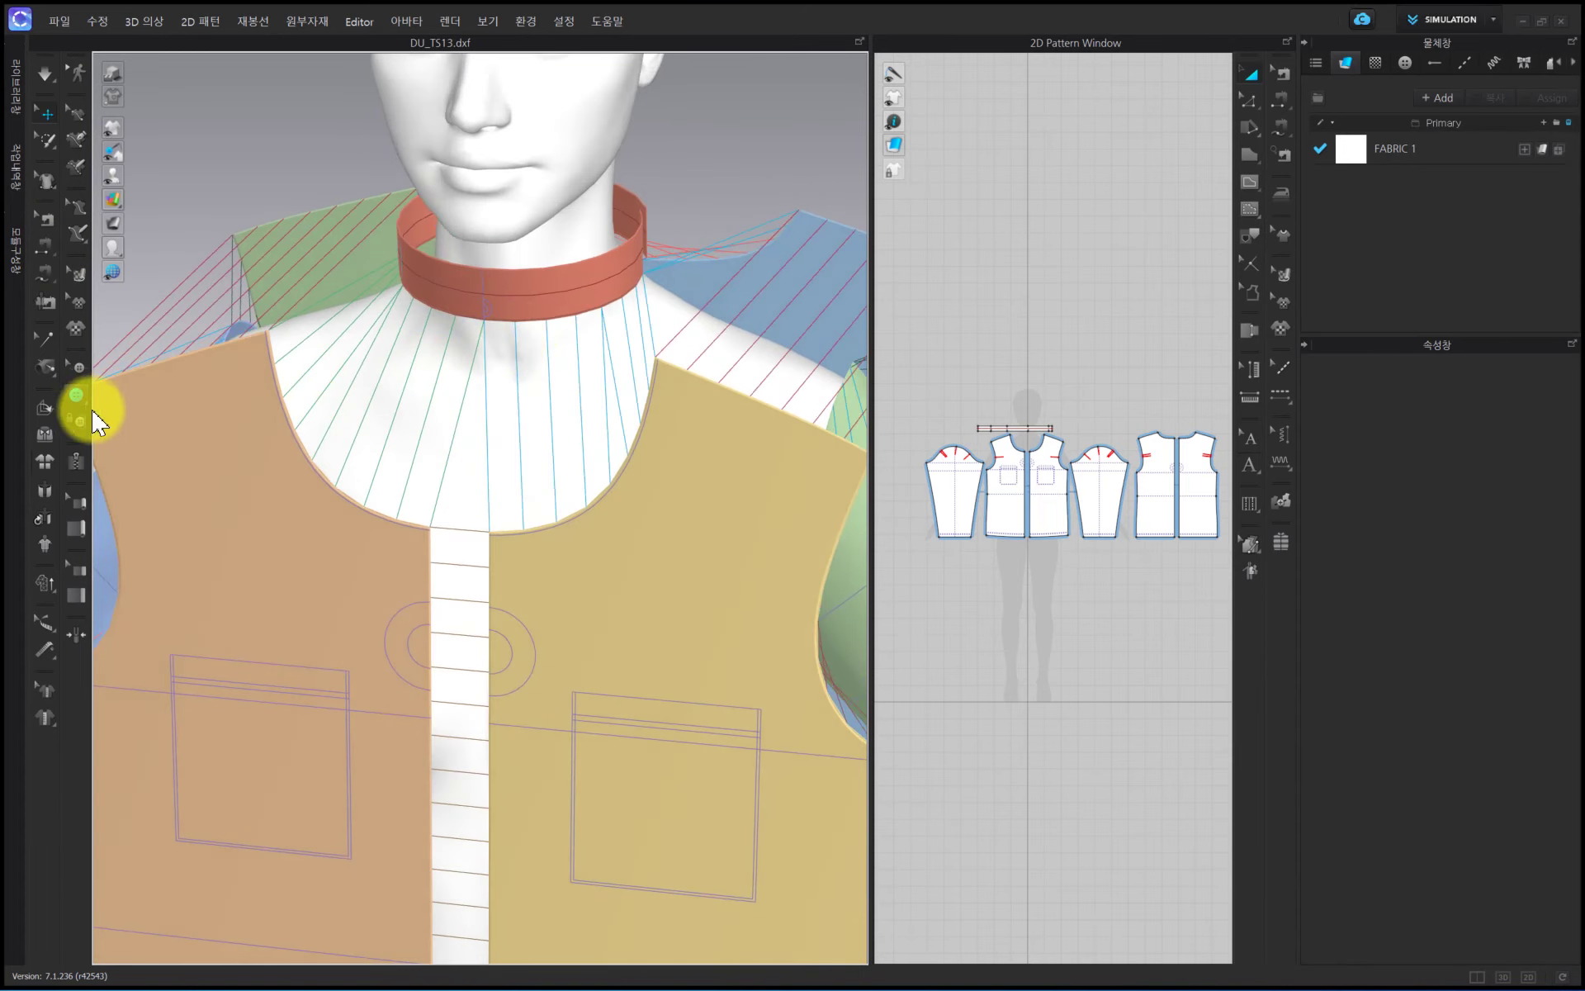
Fold the neckband in half along its lengthwise internal line, with a fold angle of 0
left_click(43, 410)
left_click(425, 278)
right_click_drag(473, 347, 402, 337)
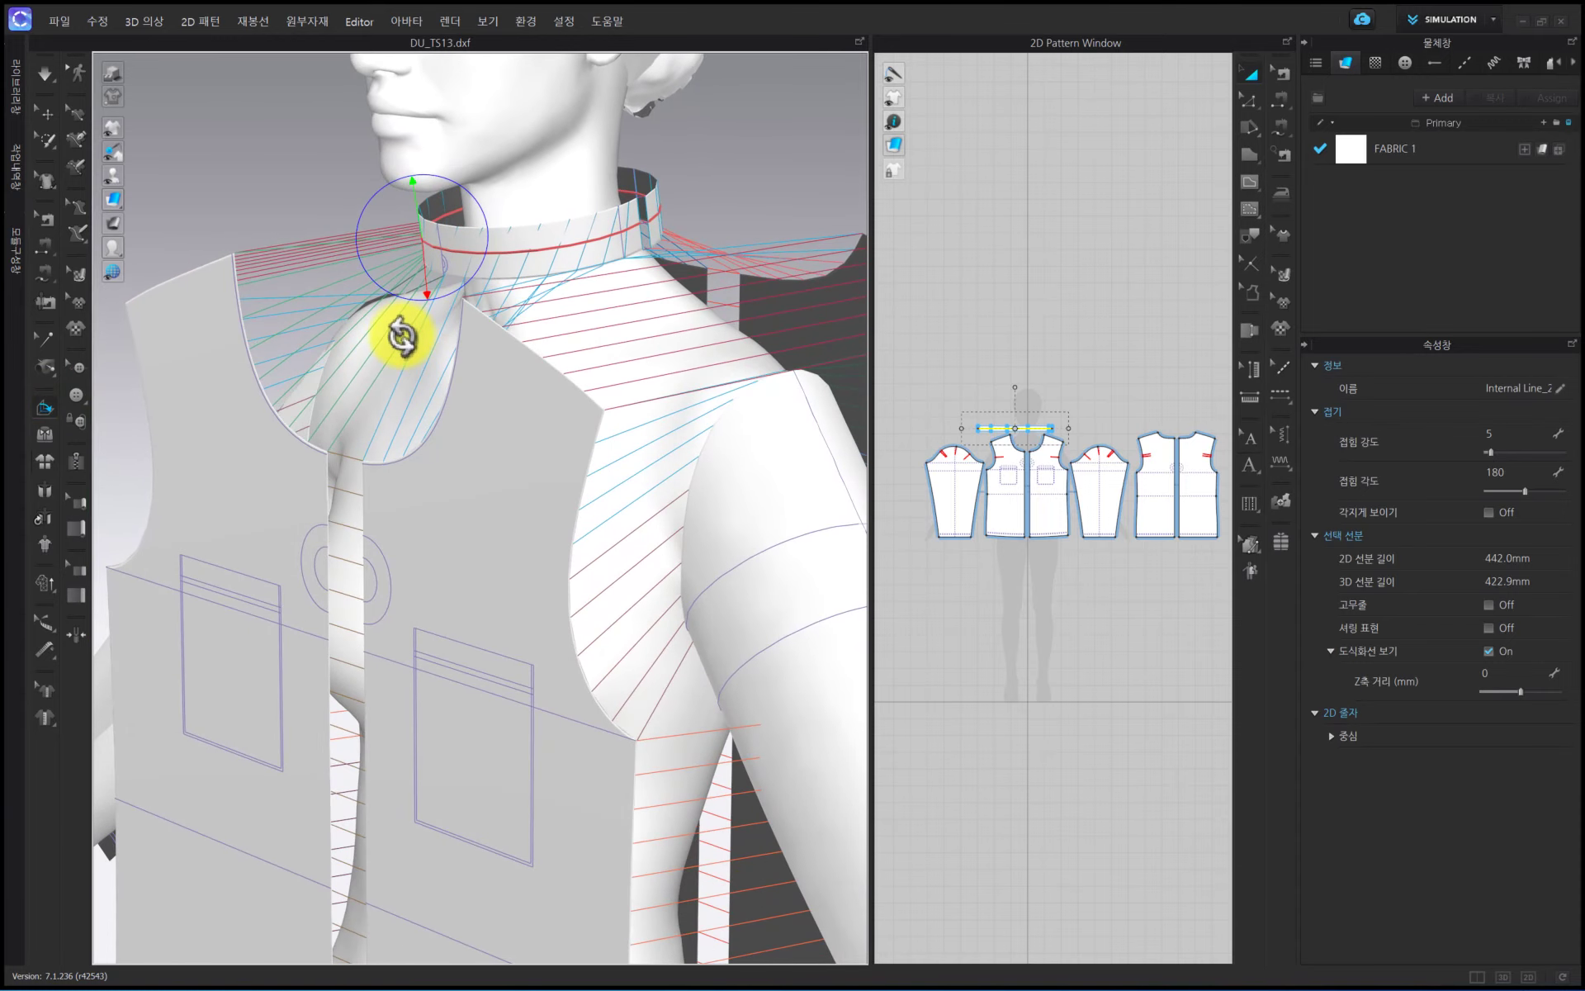
left_click_drag(415, 195, 446, 287)
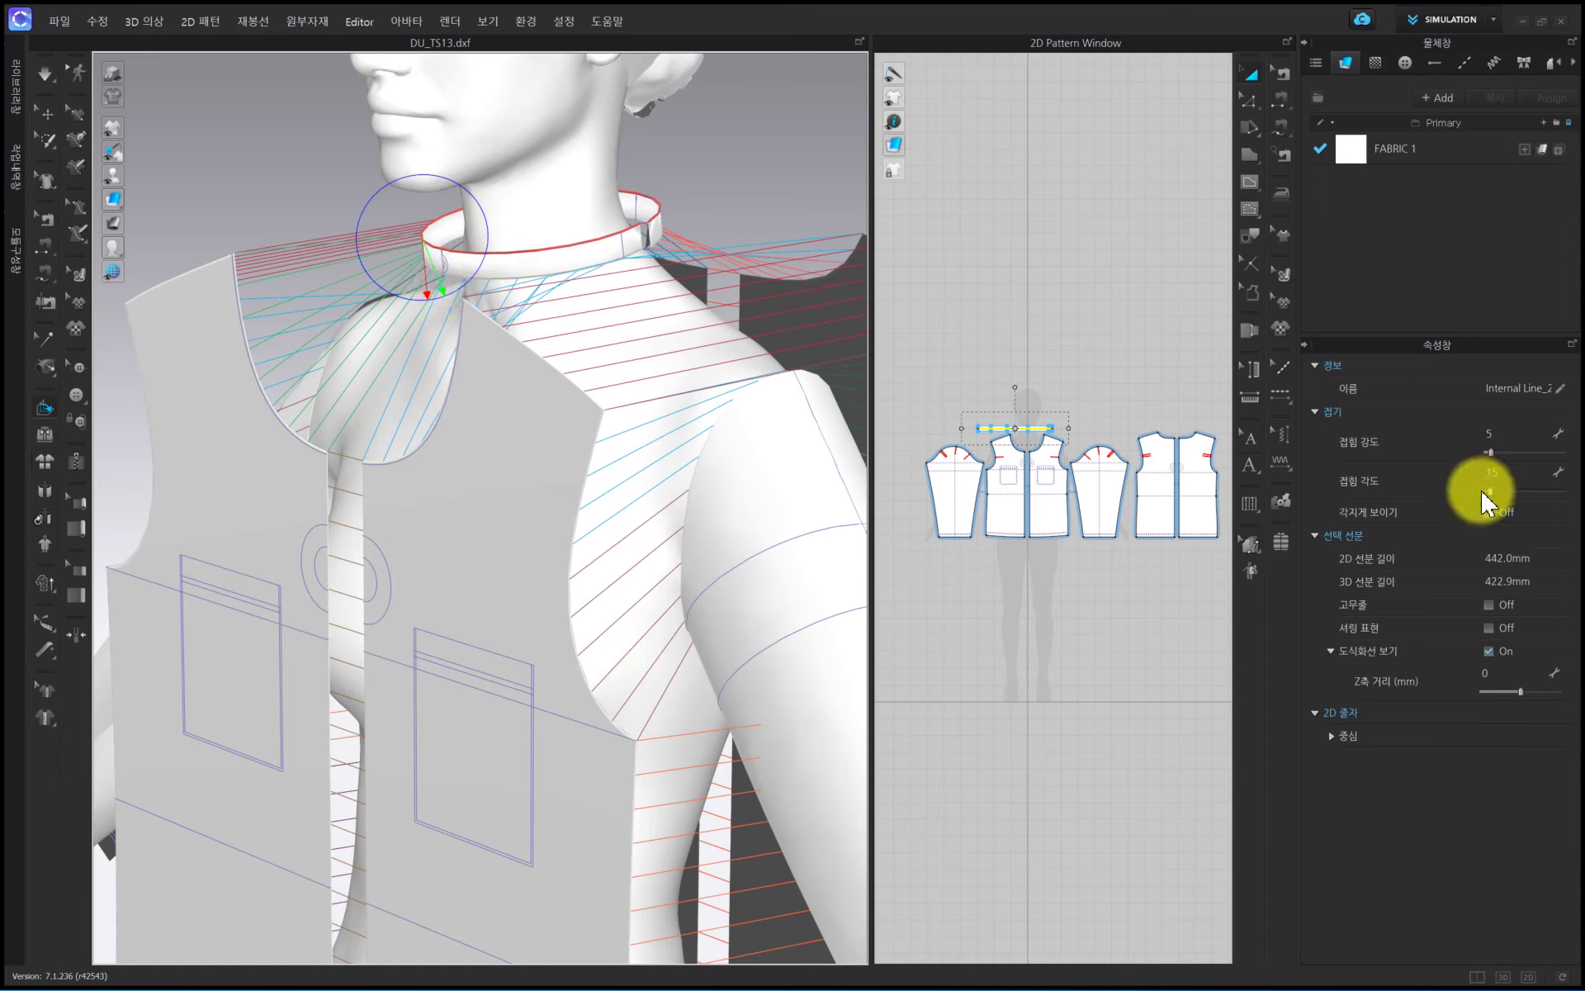
left_click_drag(1491, 492, 1486, 492)
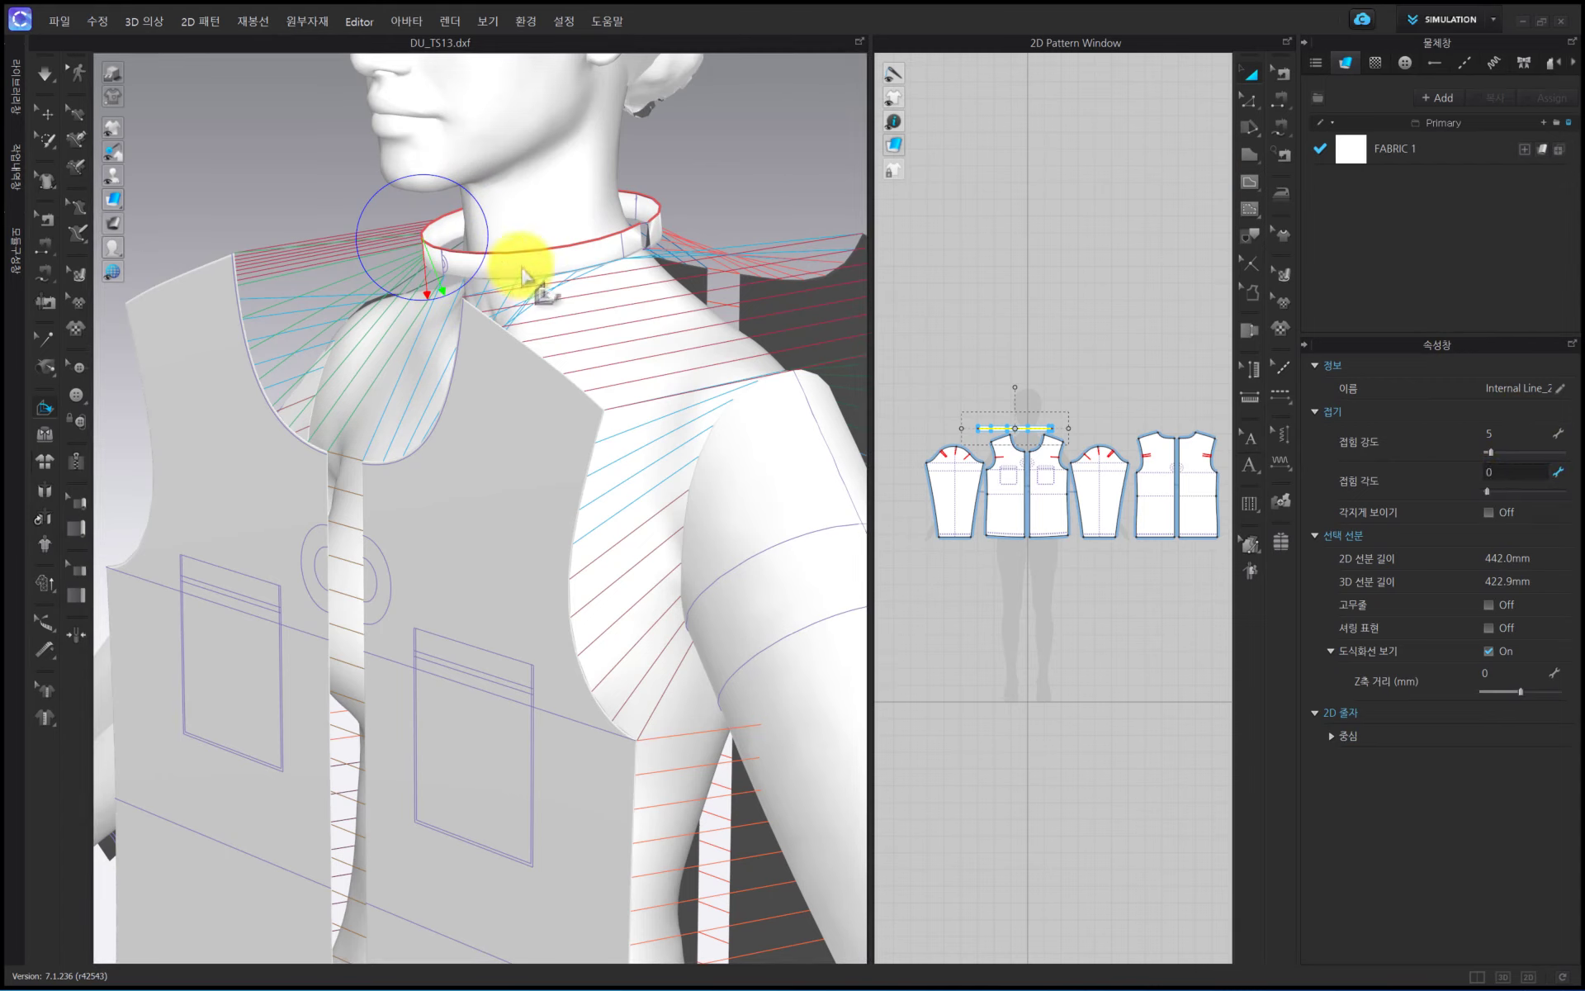
mouse_move(438, 281)
left_mouse_down()
mouse_move(418, 289)
mouse_move(400, 343)
mouse_move(410, 292)
mouse_move(442, 293)
left_mouse_up()
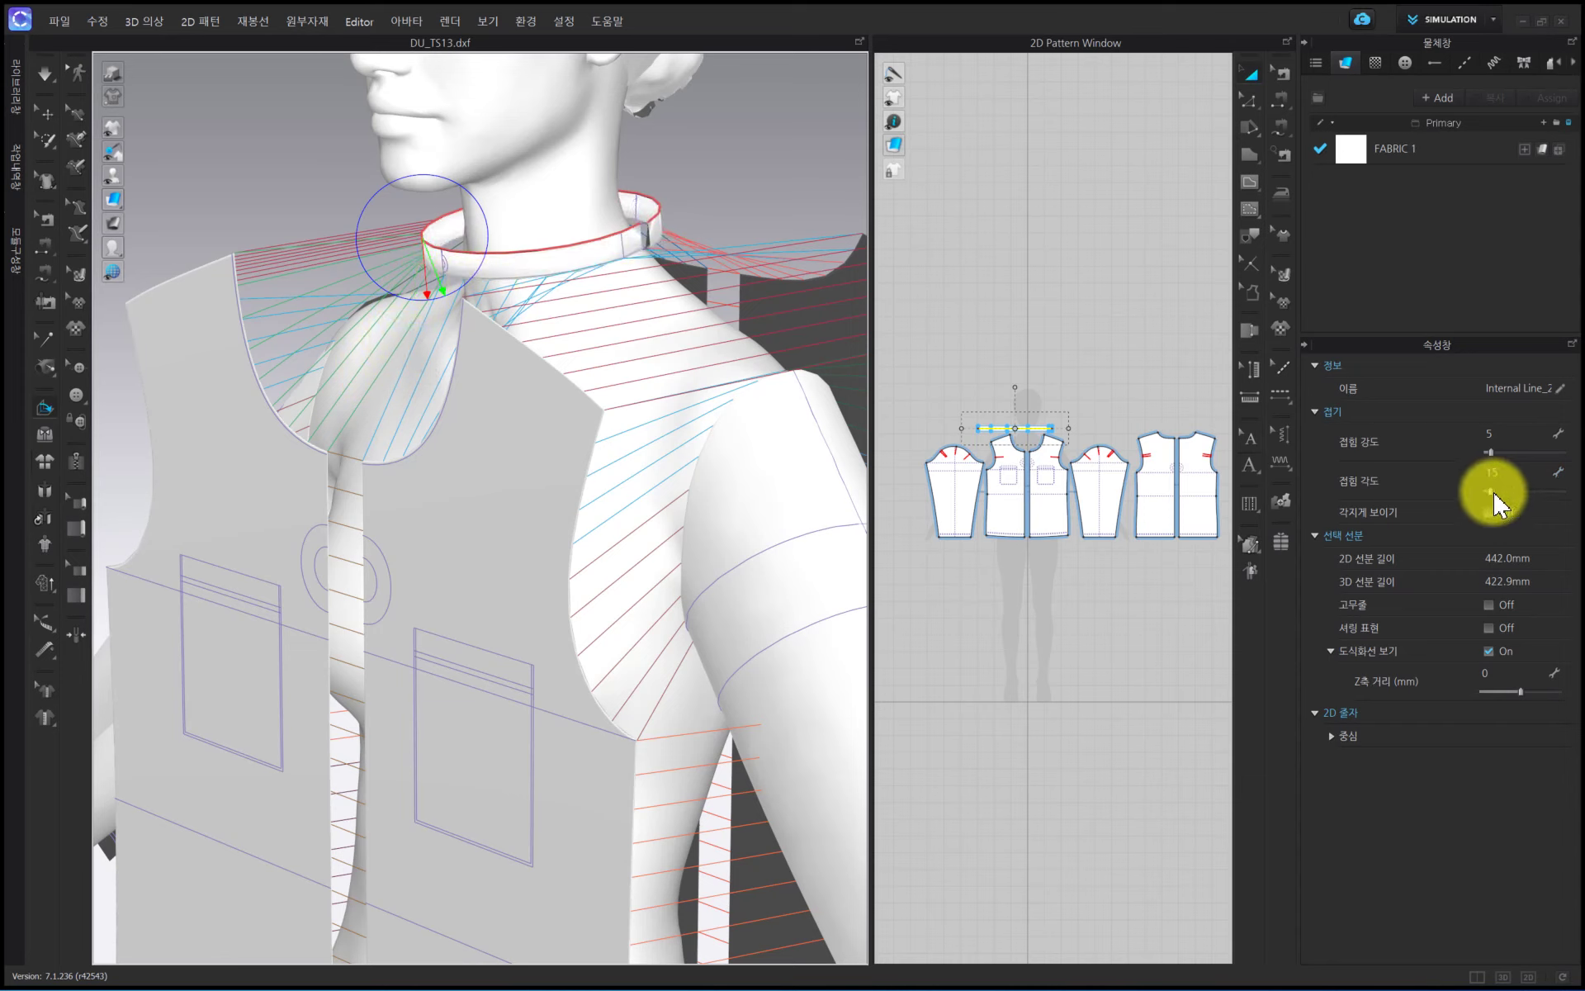
left_click_drag(1494, 494, 1488, 493)
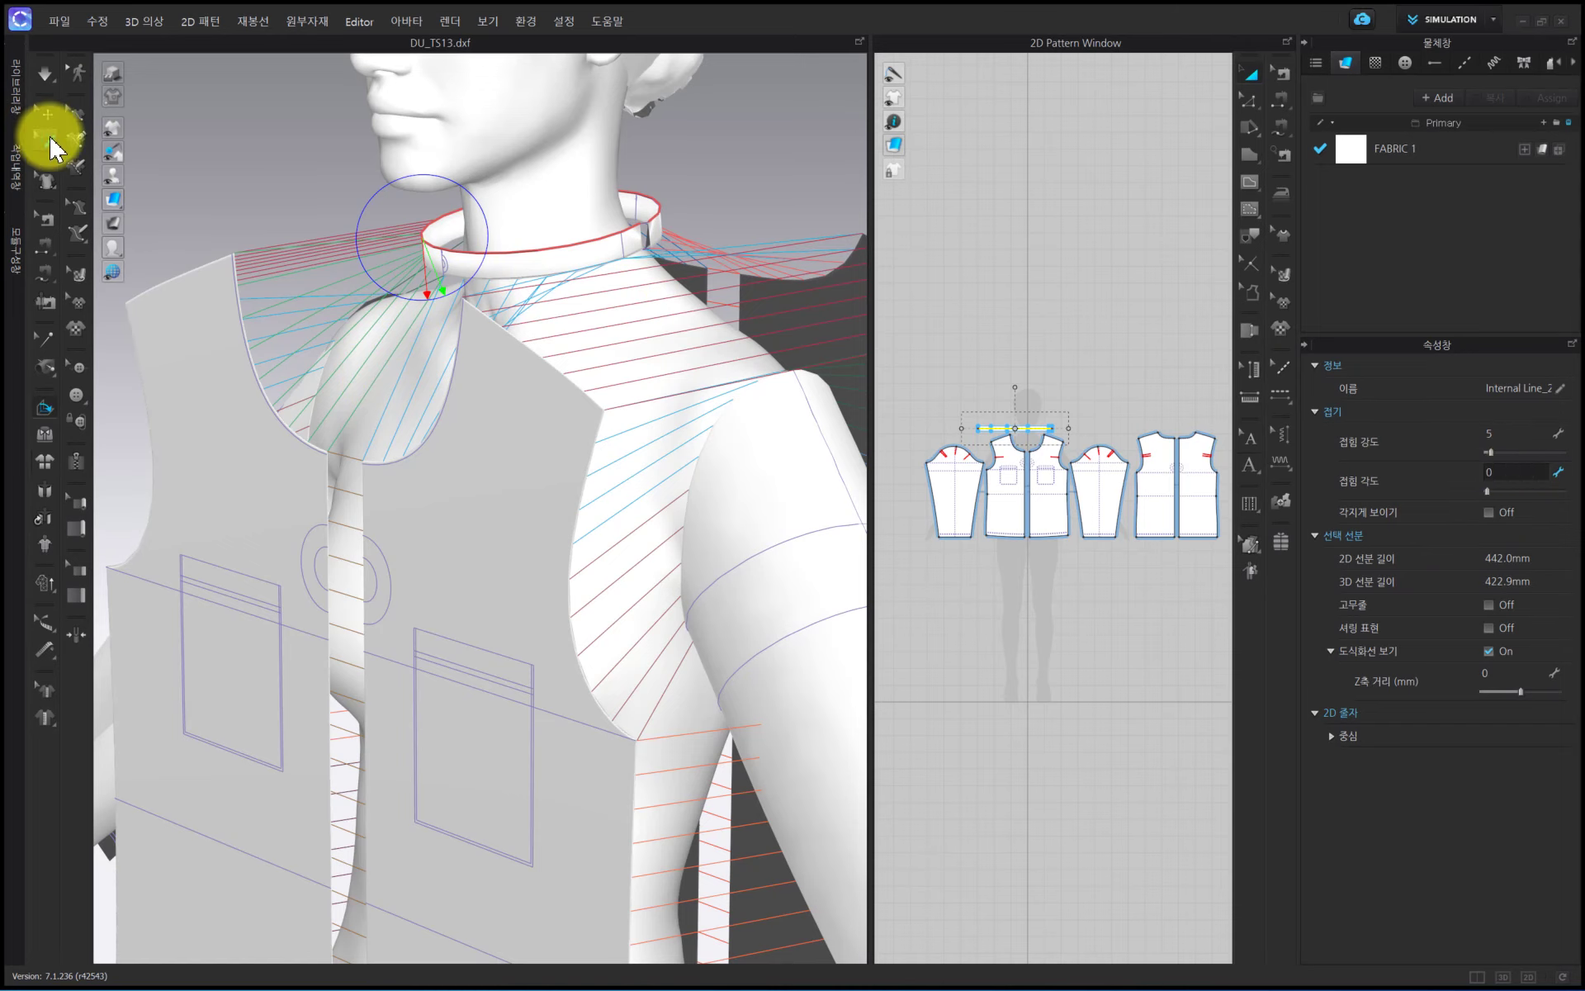
left_click(48, 115)
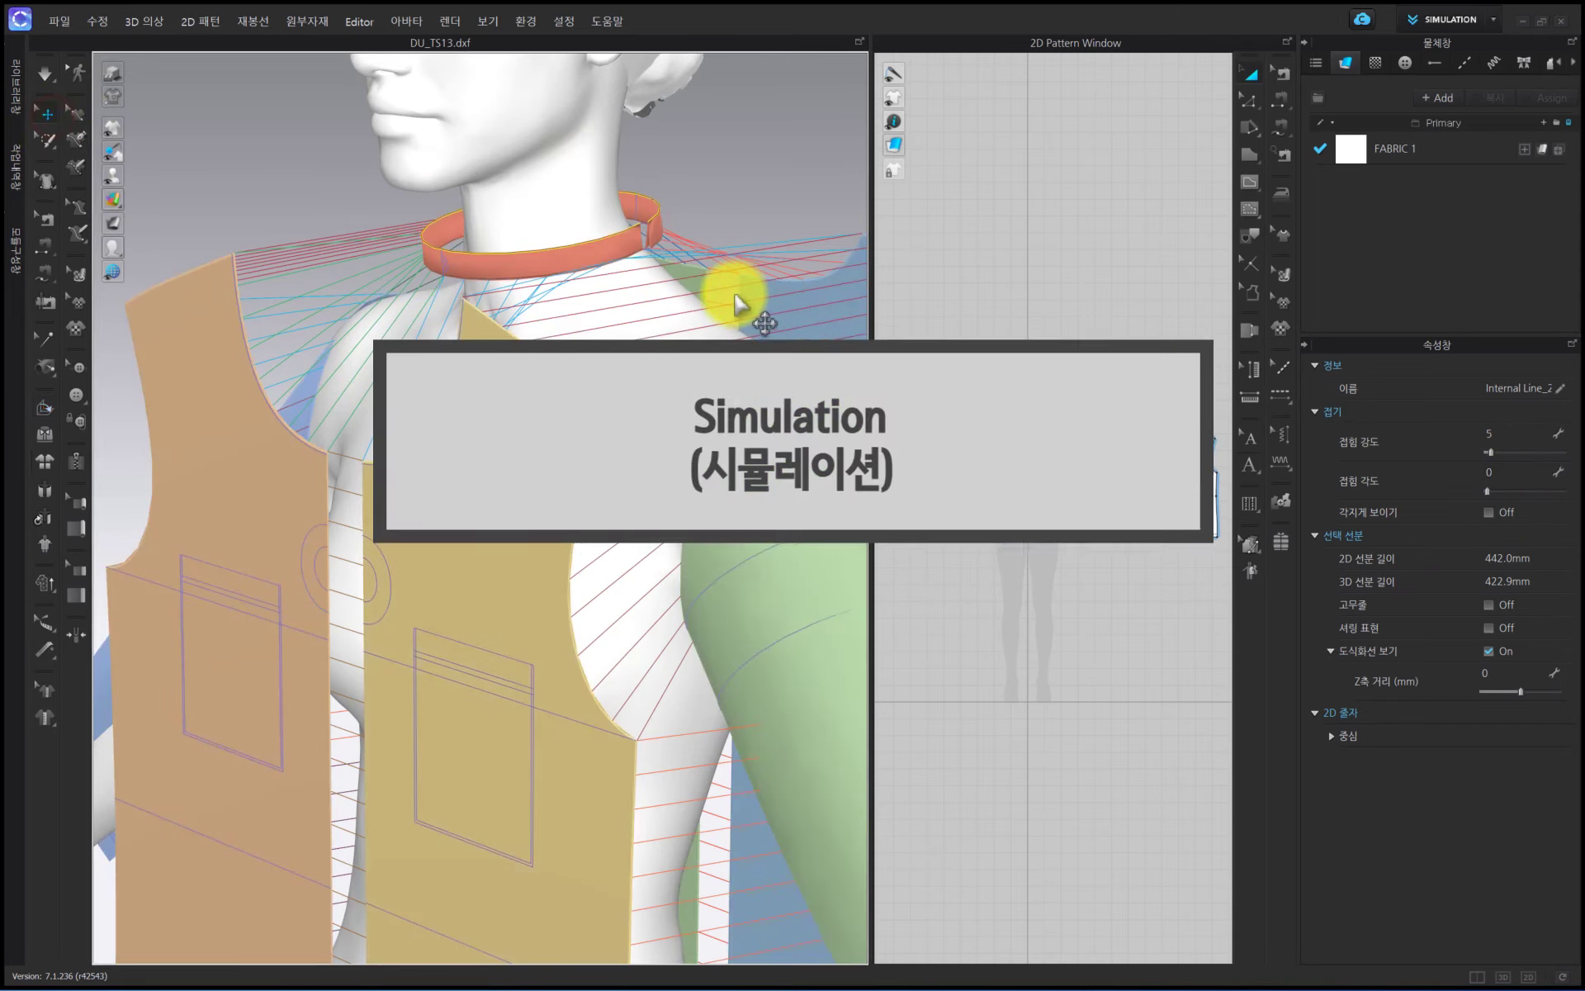
Simulate the garment in front view until the pieces drape on the avatar, and stop the simulation
key("2")
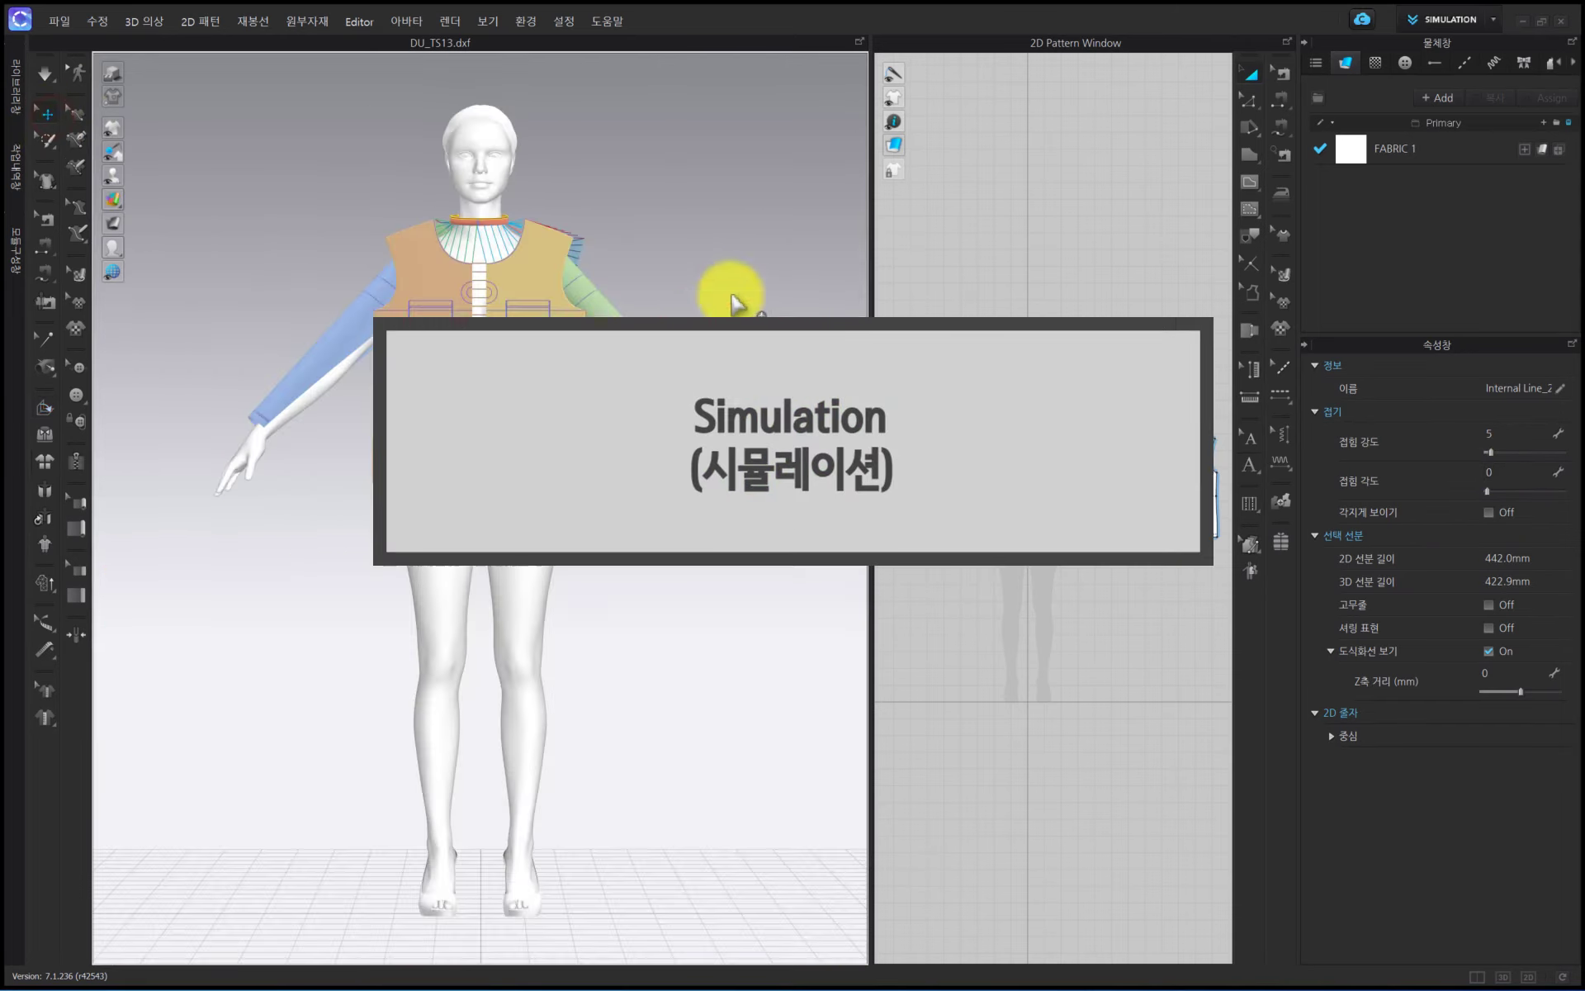
scroll(661, 322, "up", 3)
middle_click_drag(578, 327, 590, 385)
key("space")
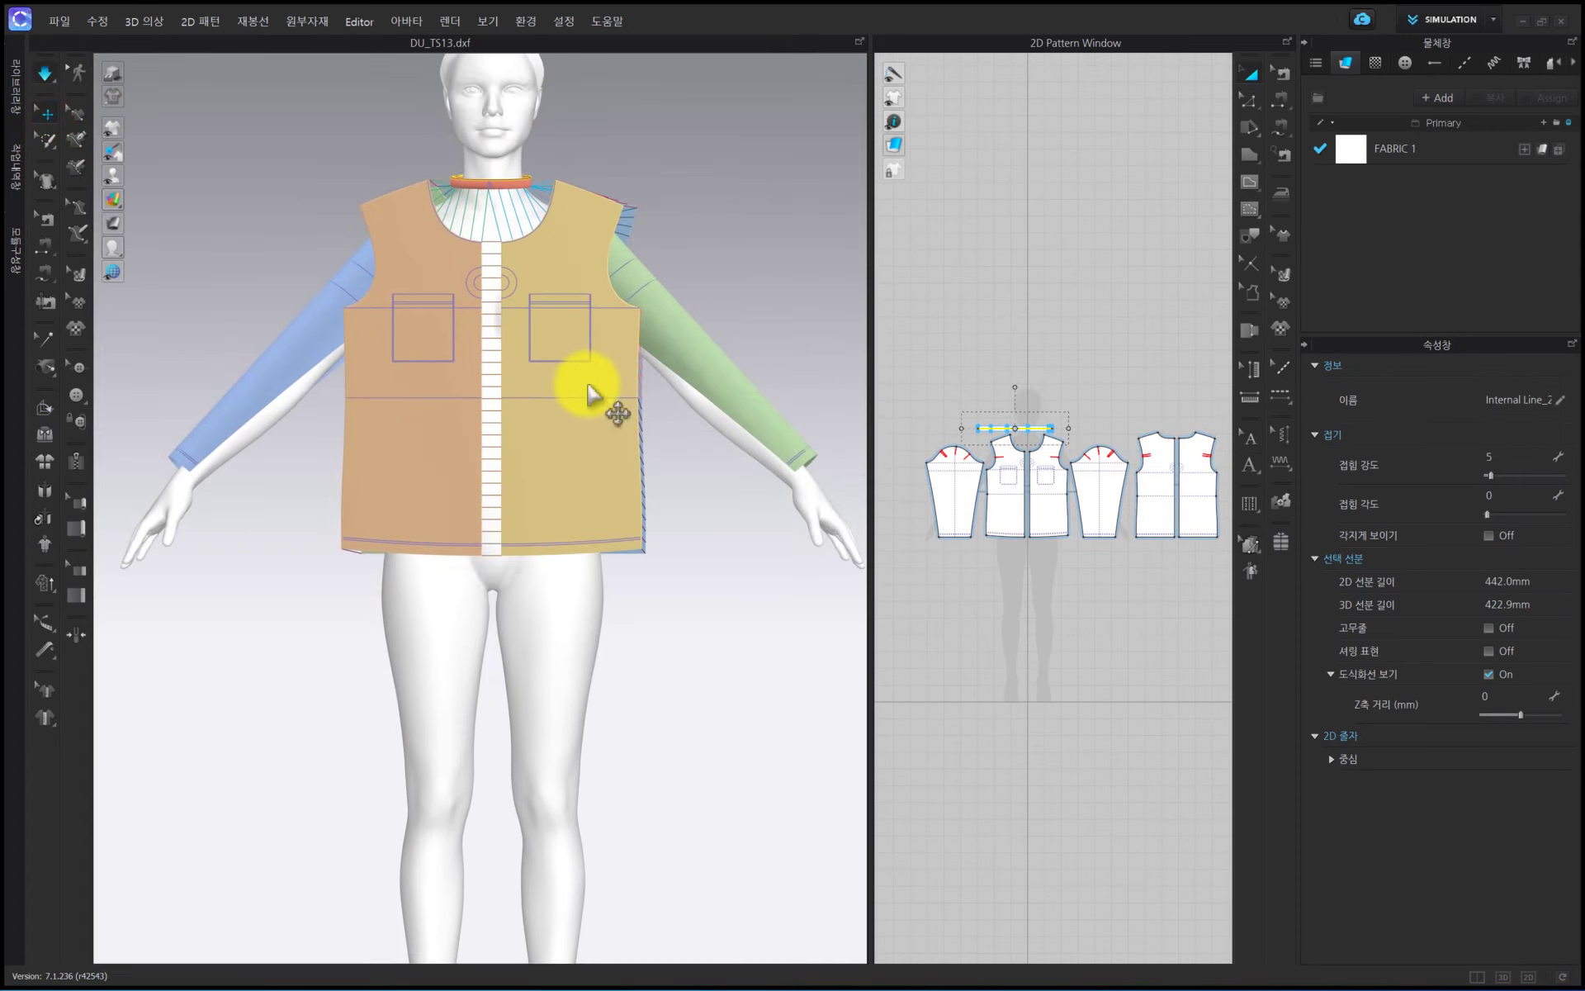
key("space")
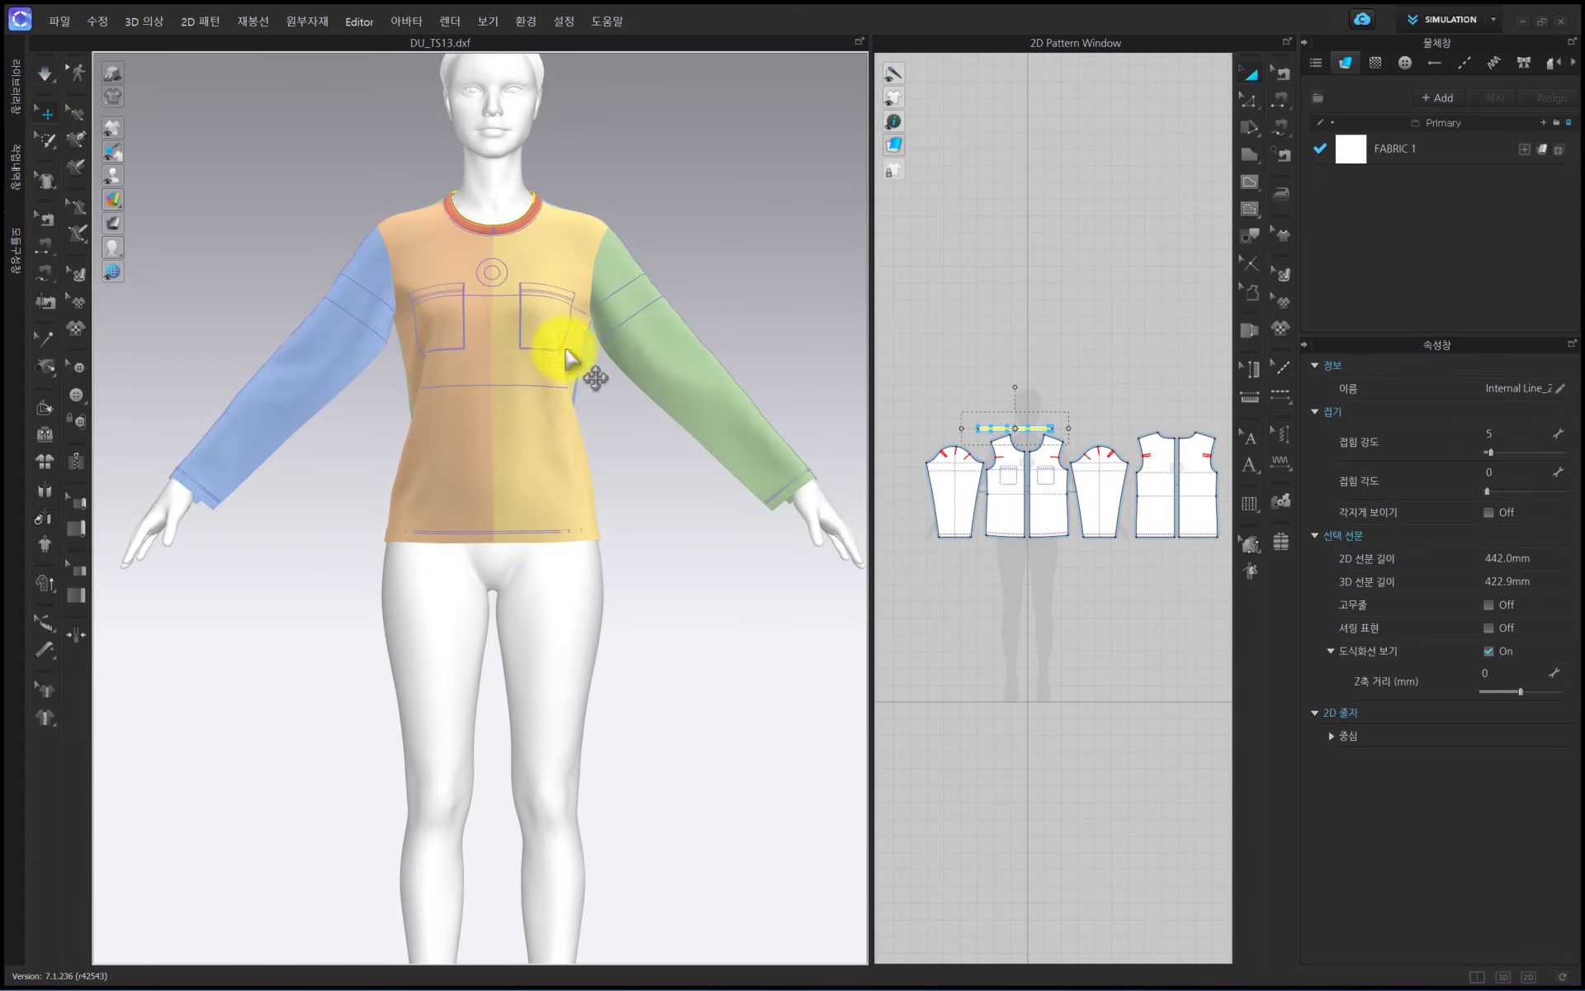
Display the draped garment with its fabric surface instead of random colors and examine the neckband
middle_click_drag(534, 254, 560, 410)
mouse_move(113, 199)
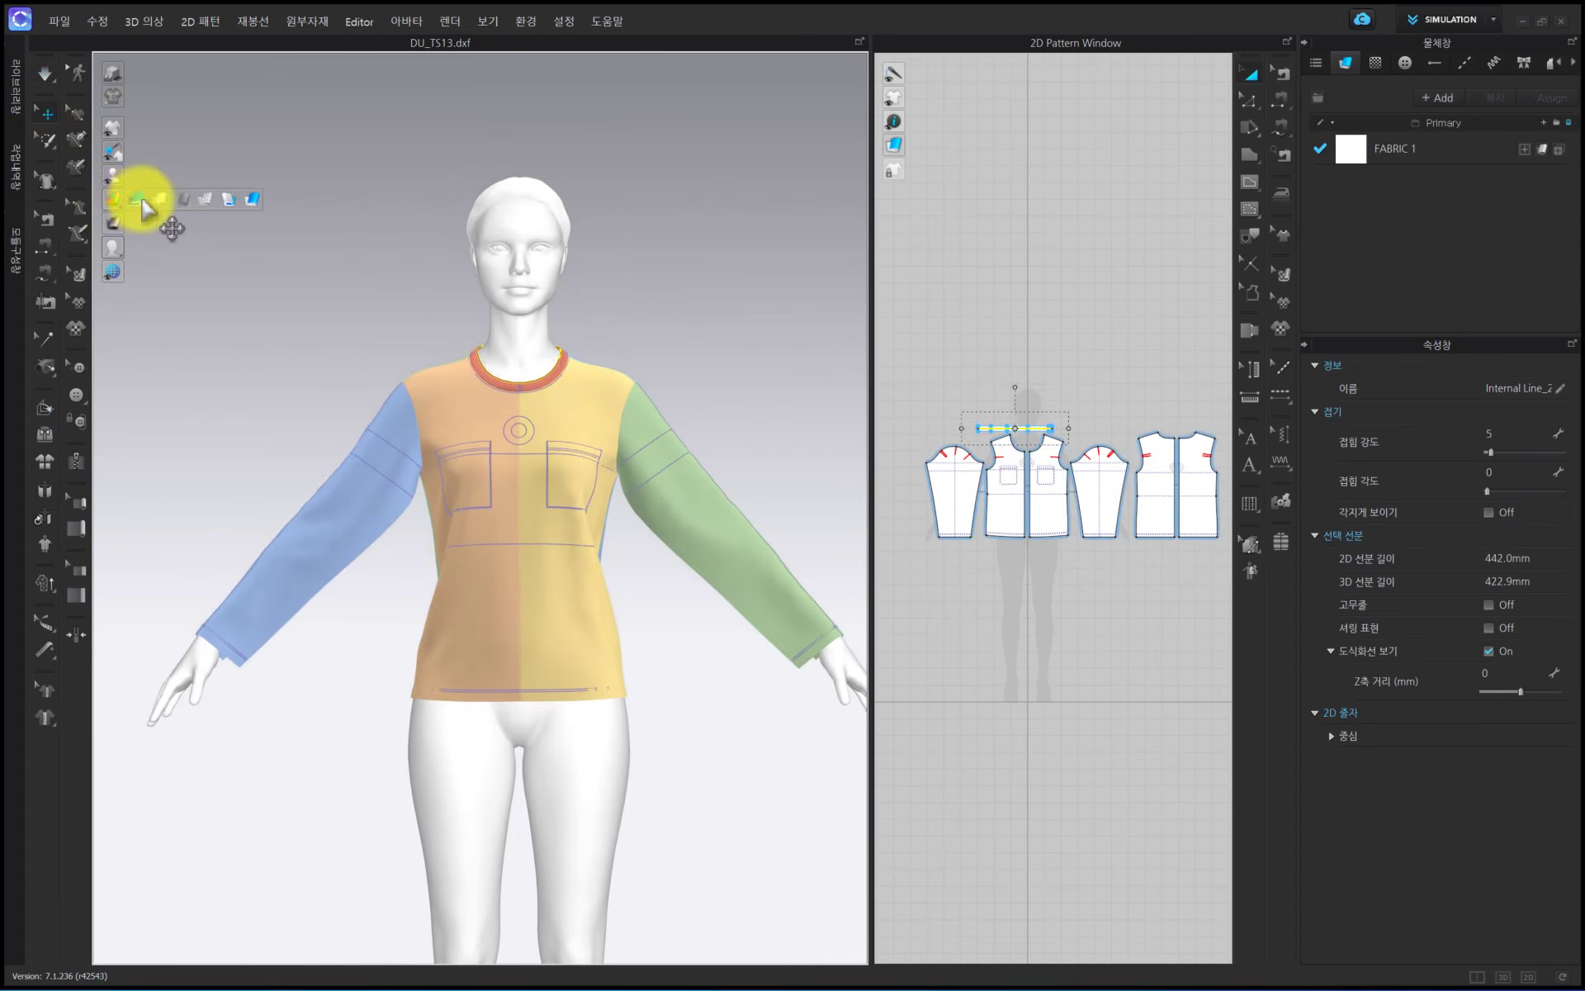
left_click(253, 199)
right_click_drag(483, 426, 396, 442)
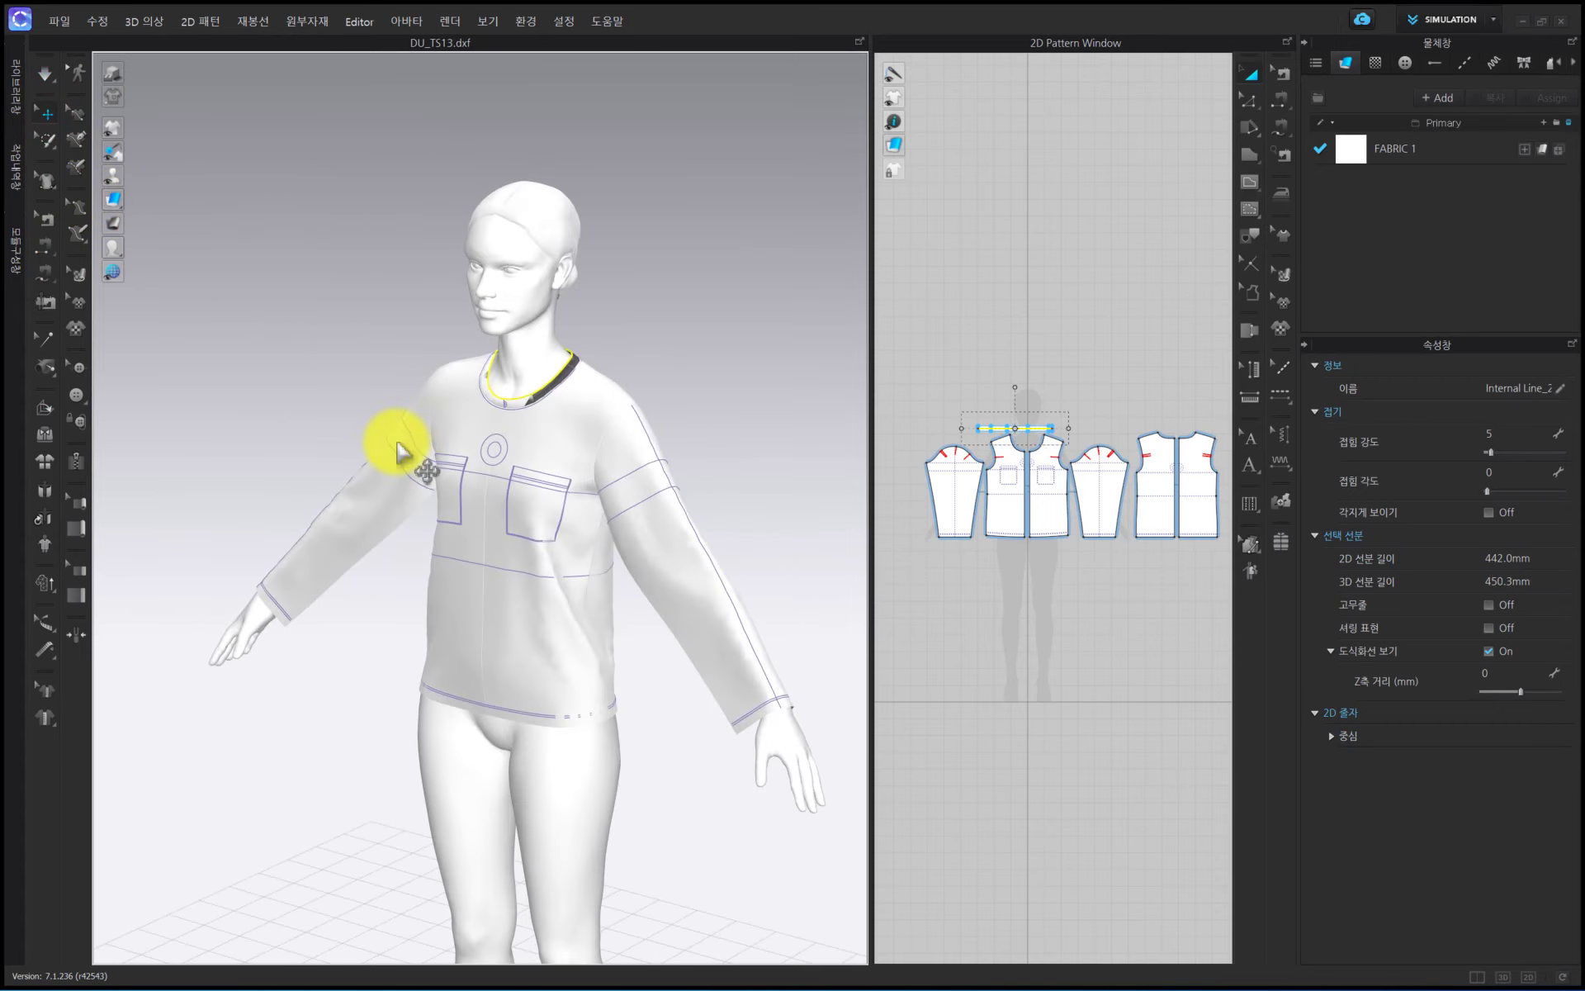
scroll(622, 276, "up", 6)
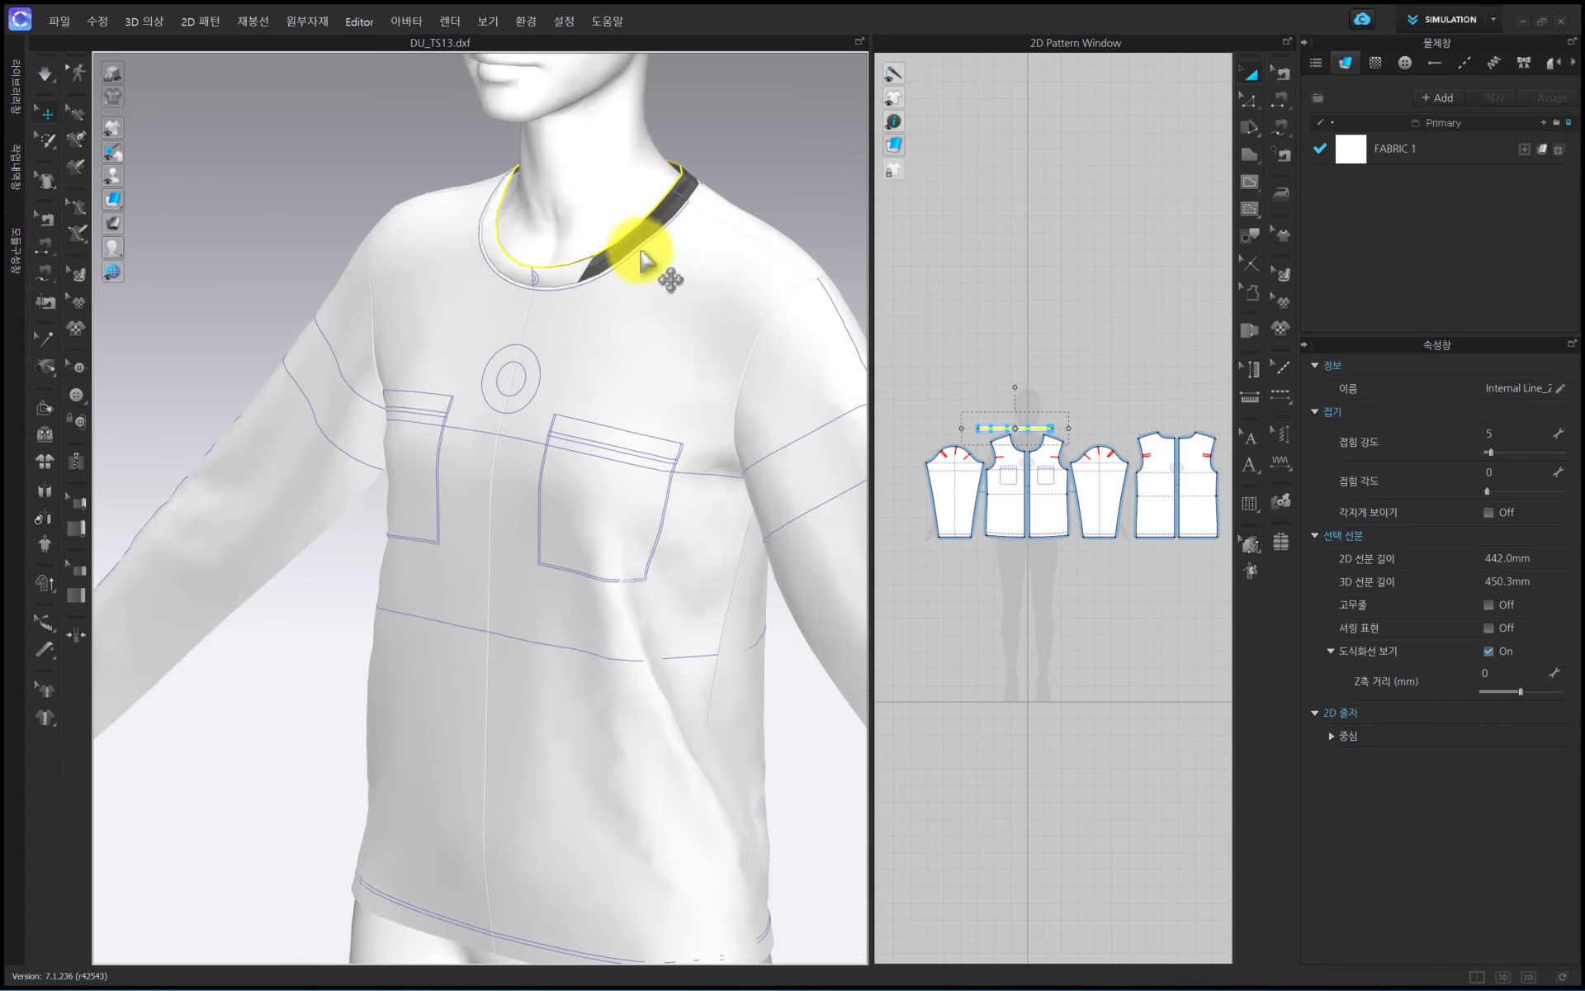
Display the garment as a mesh around the neckline and show the avatar with its skin texture
mouse_move(114, 200)
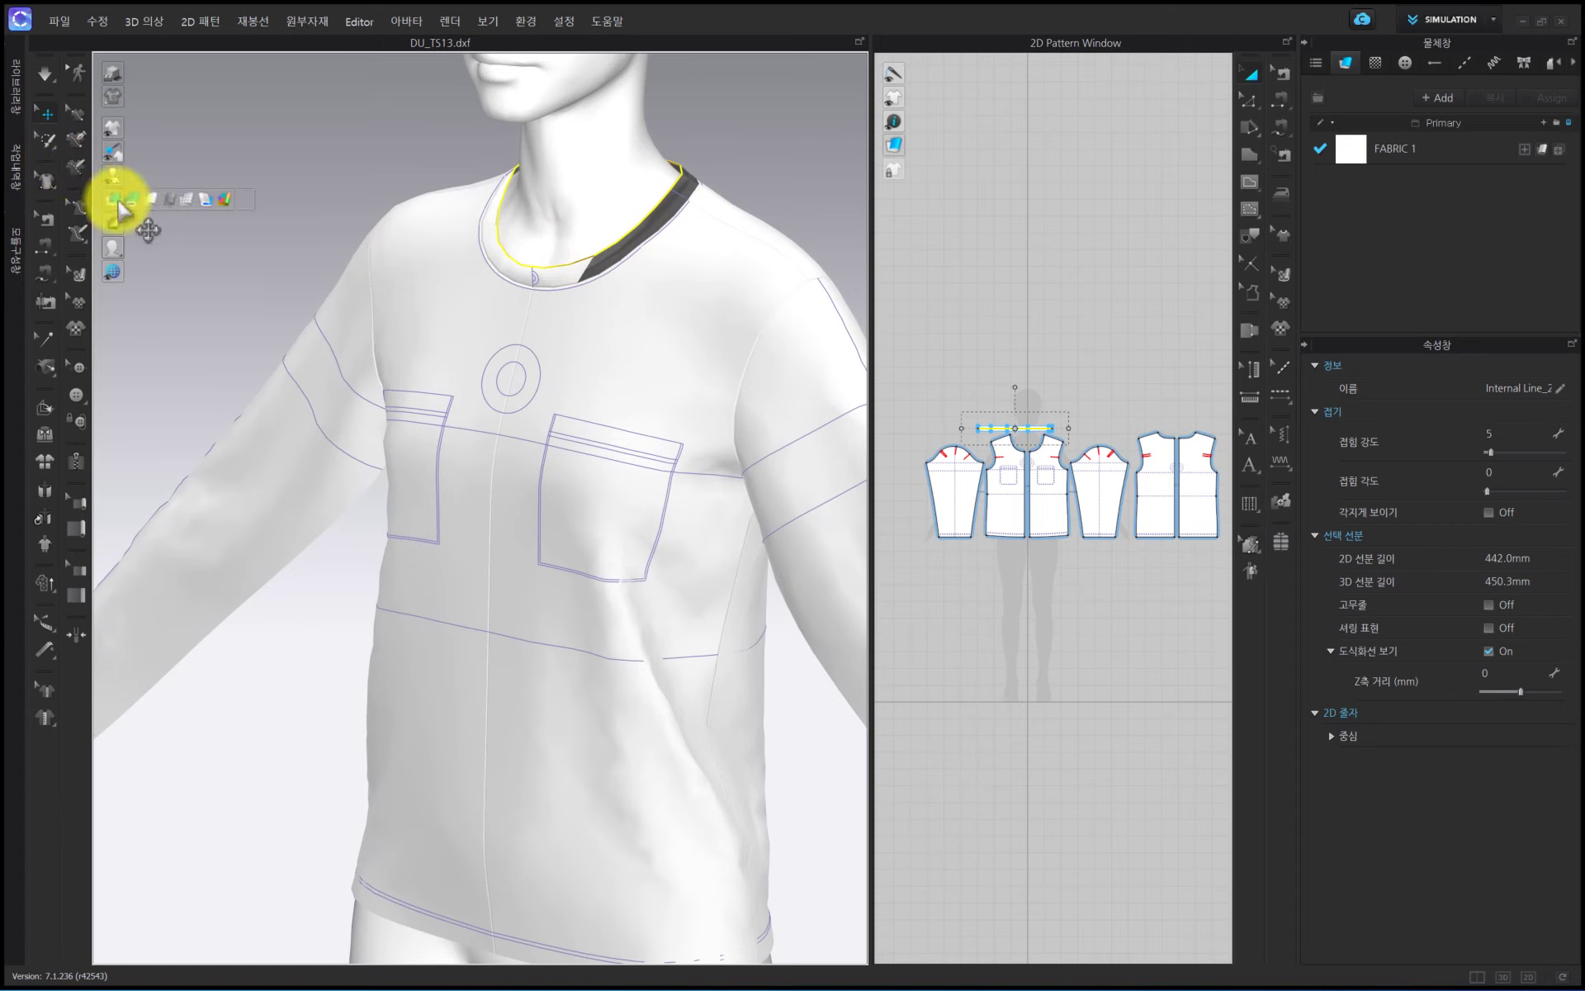
left_click(205, 201)
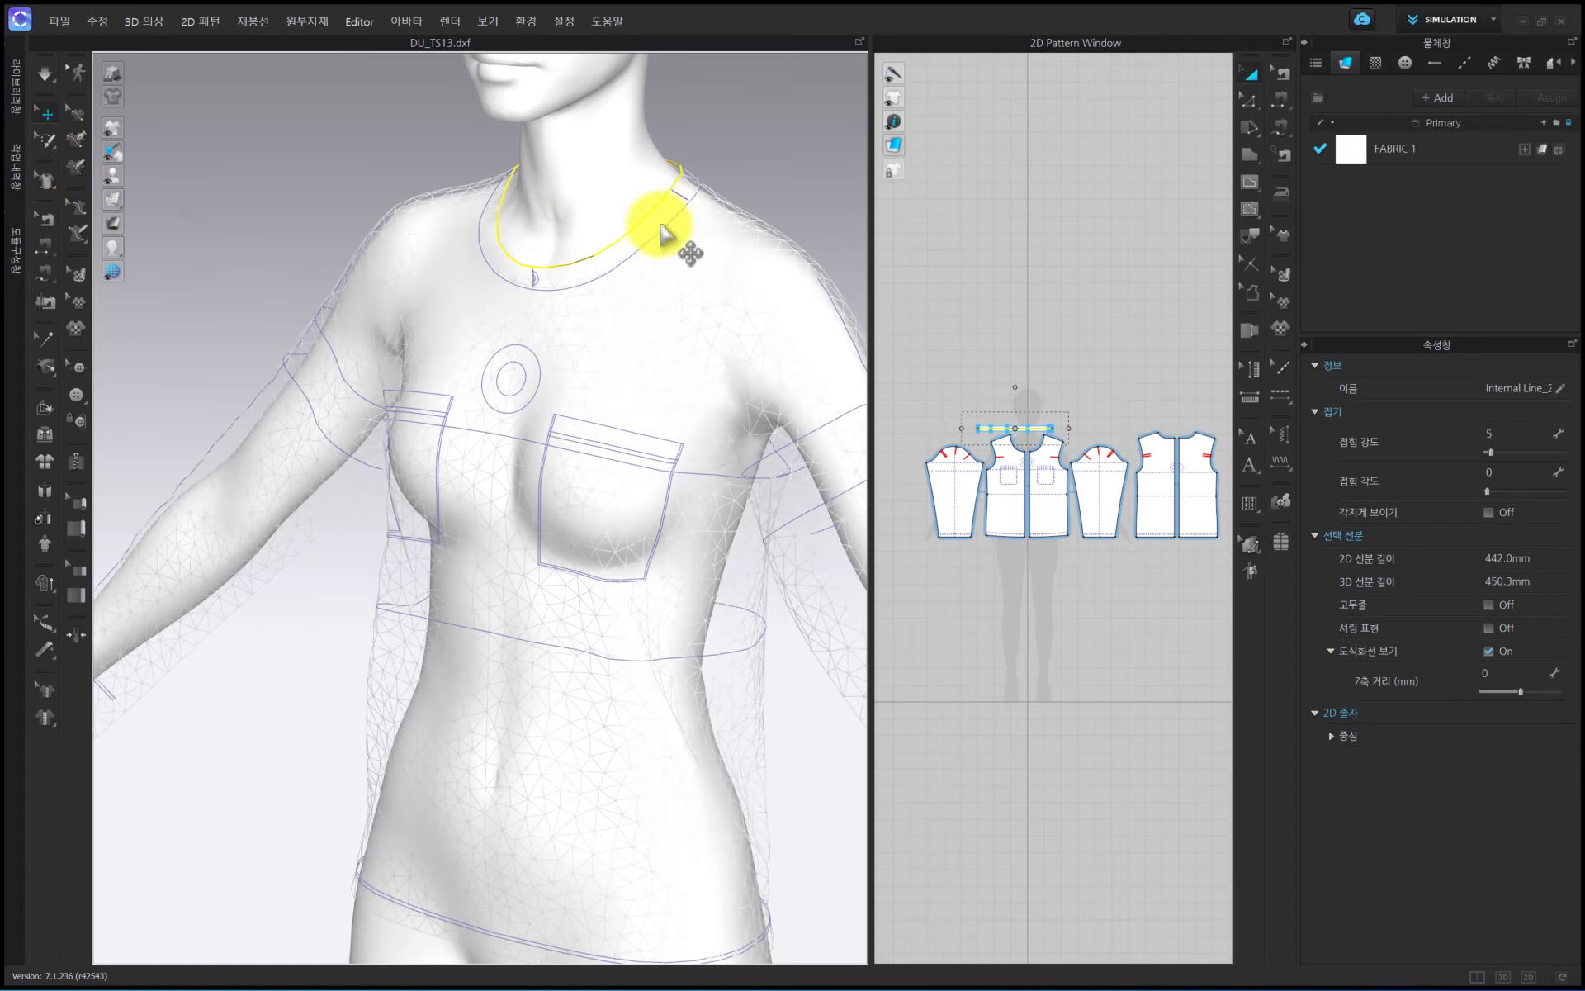
scroll(567, 364, "up", 5)
scroll(557, 477, "up", 2)
middle_click_drag(620, 552, 620, 464)
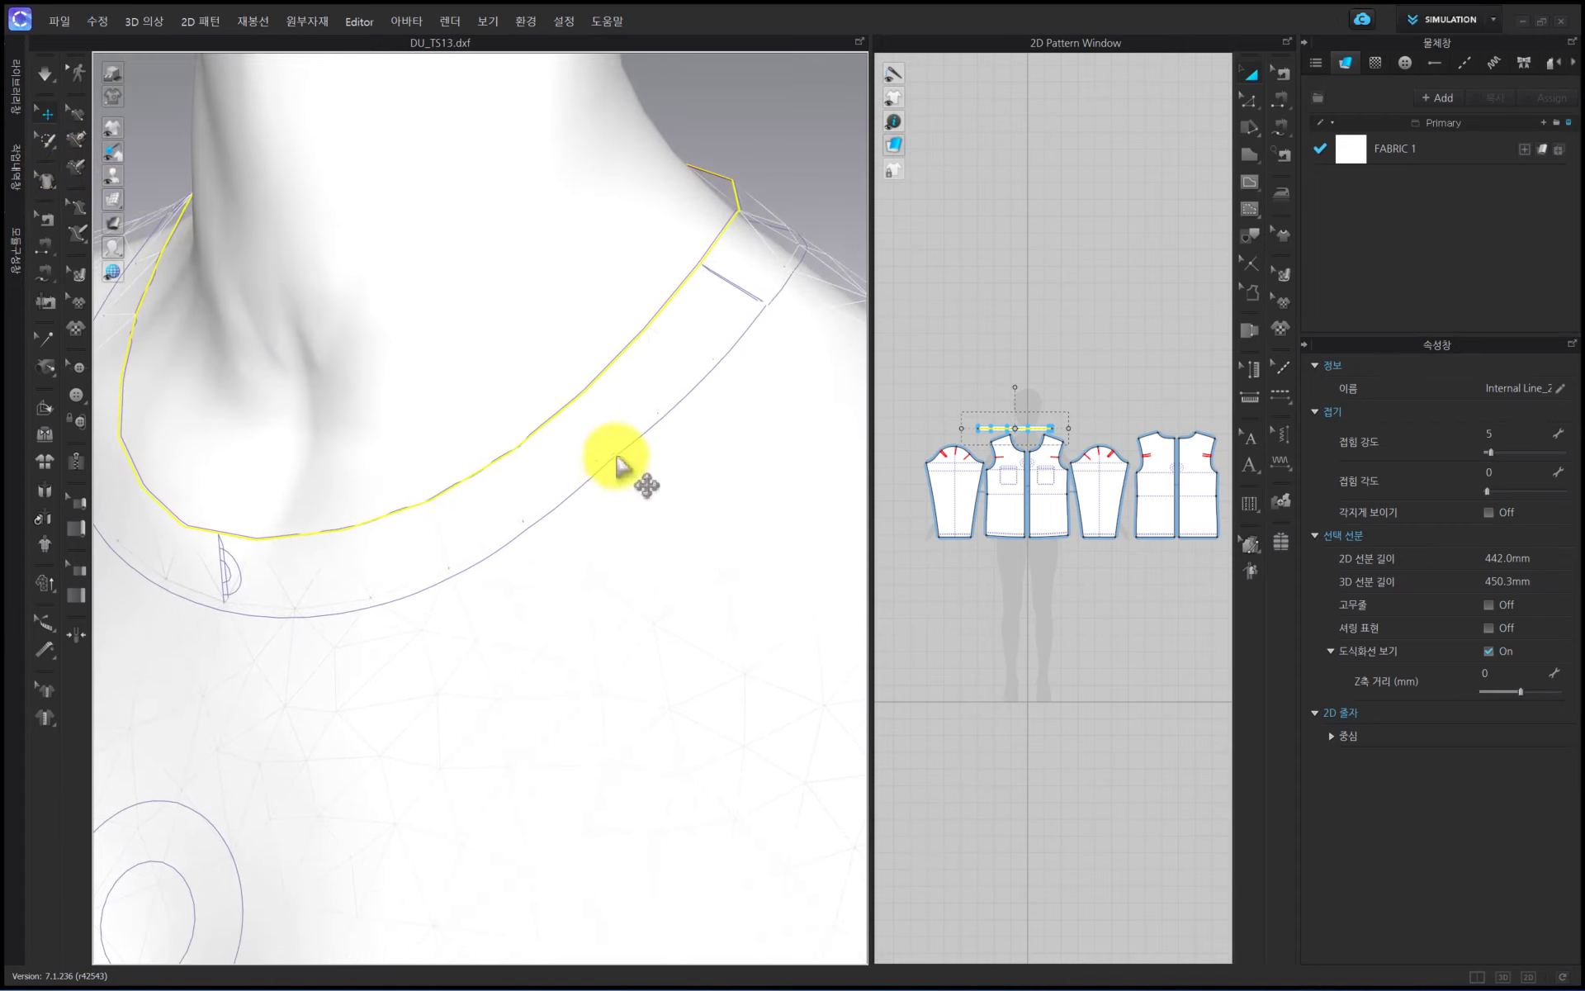
mouse_move(115, 176)
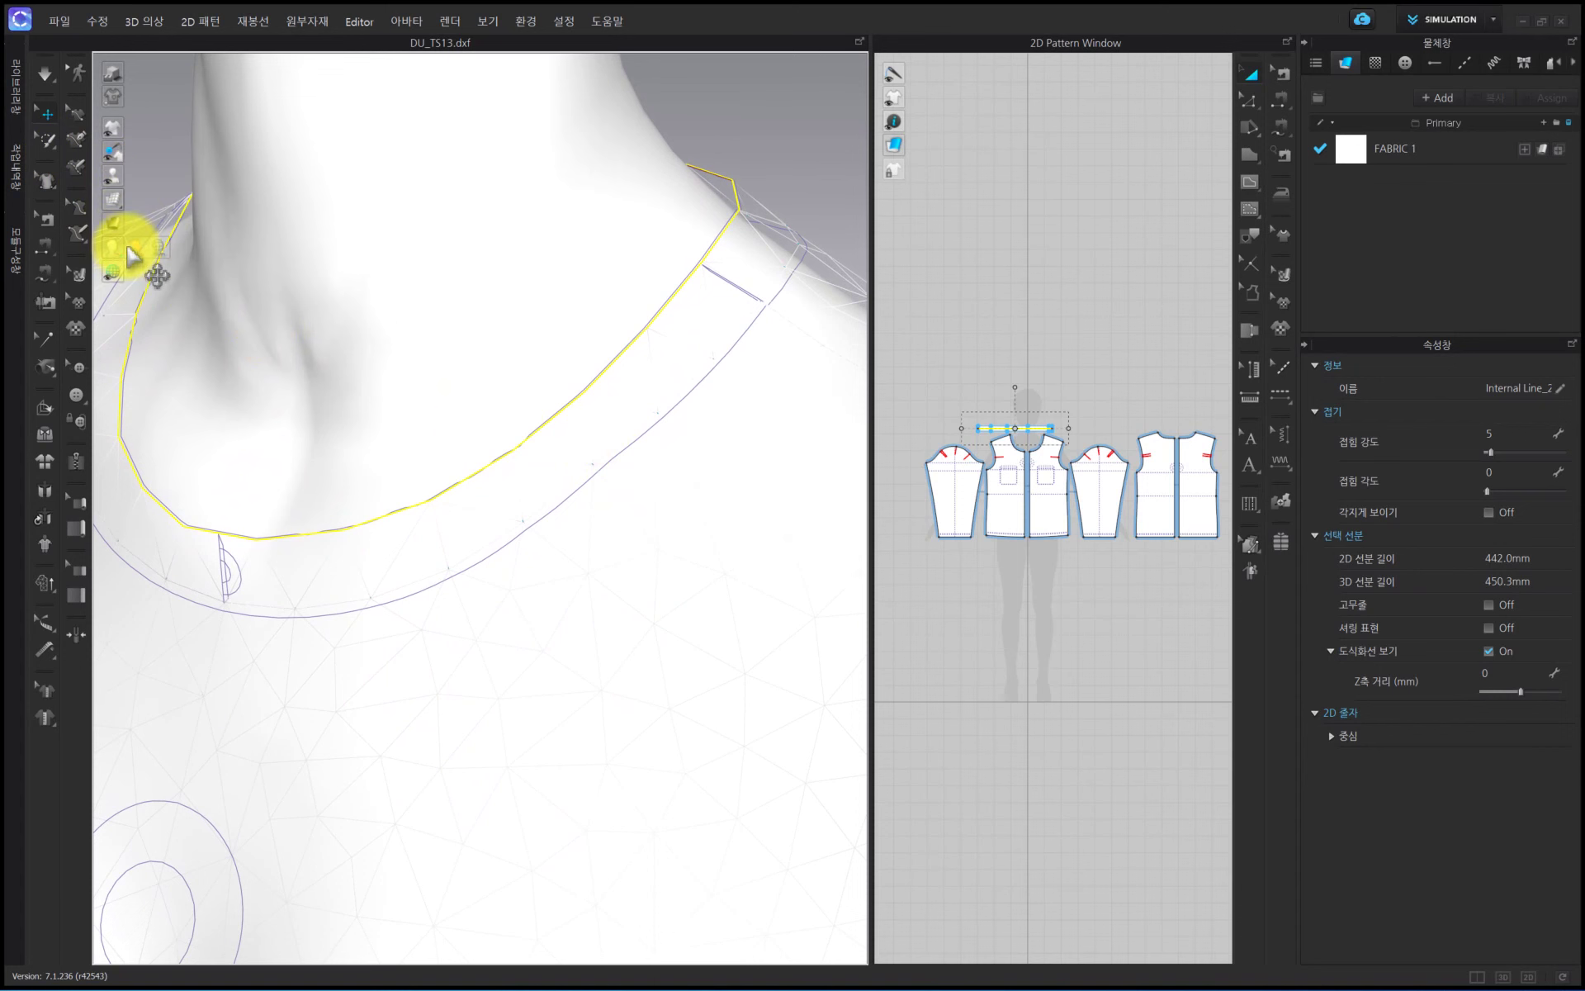
left_click(114, 247)
scroll(632, 416, "down", 1)
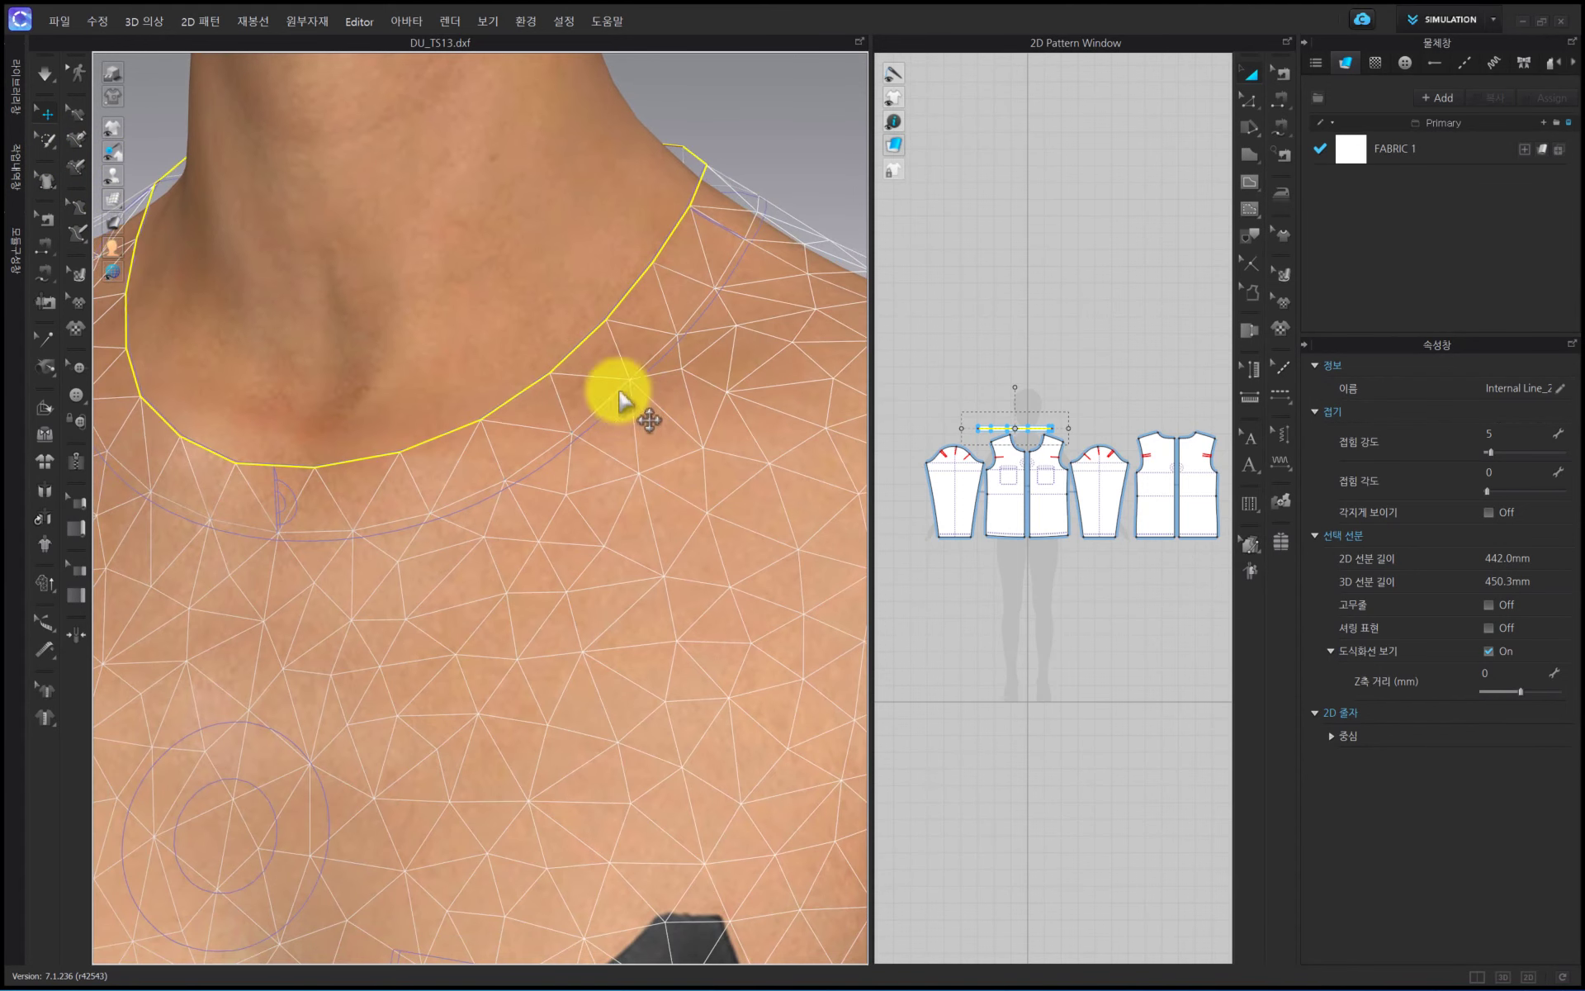
Highlight the neckband and examine its mesh against the avatar's neck and shoulder from several angles
left_click(626, 364)
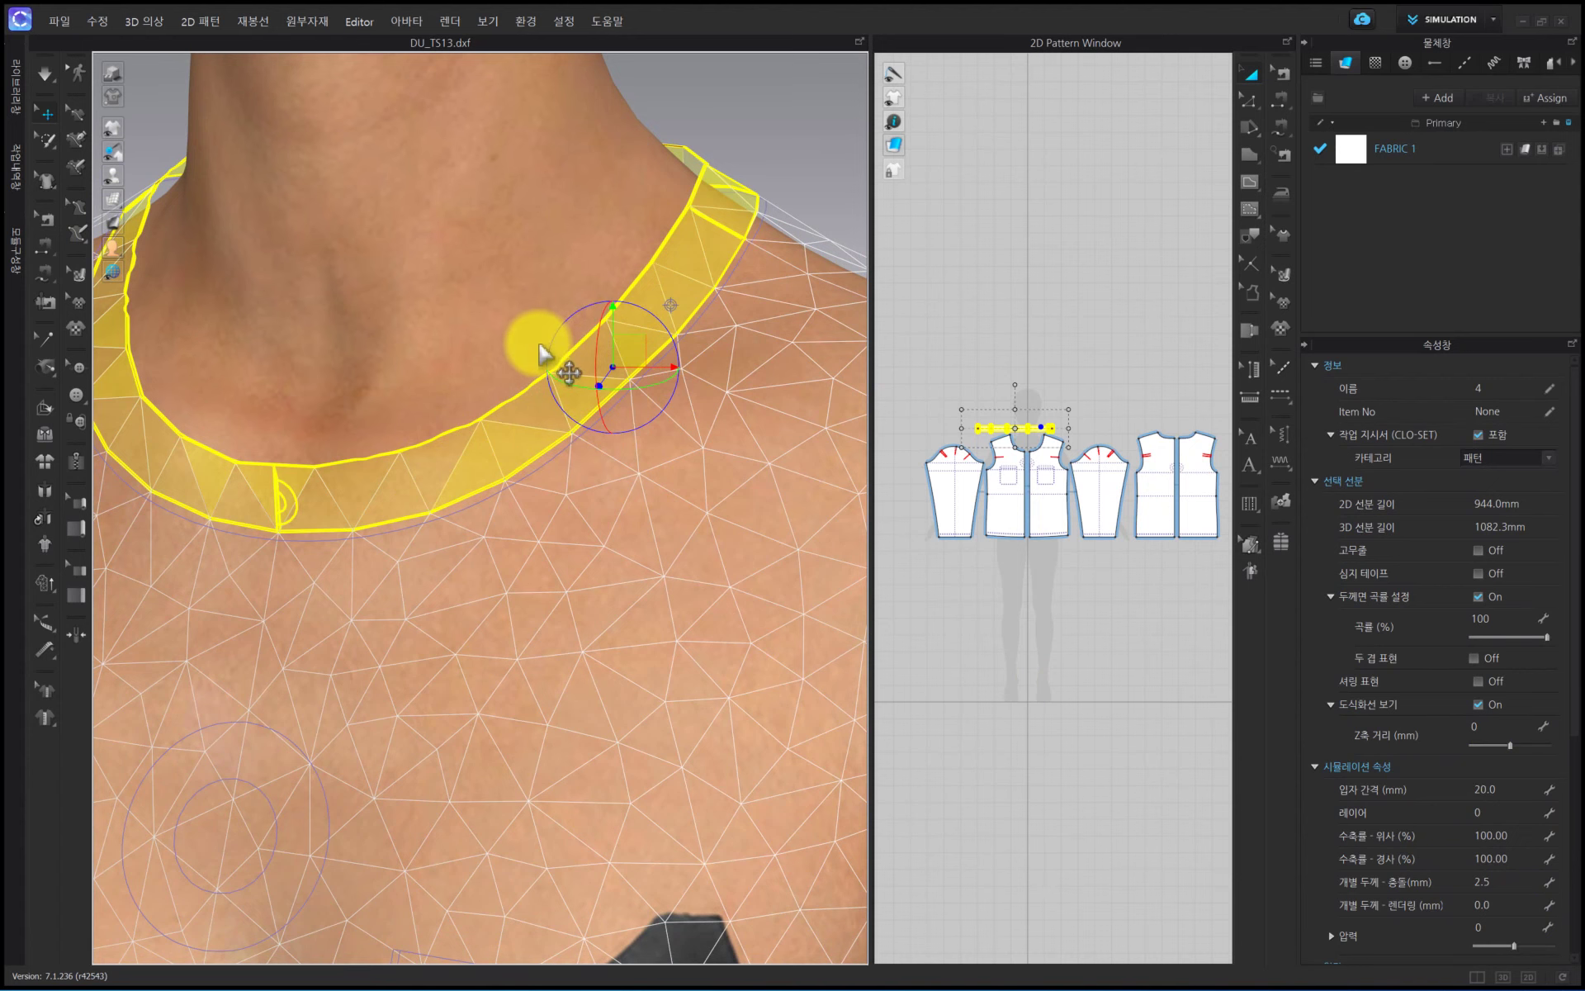
right_click_drag(549, 361, 578, 402)
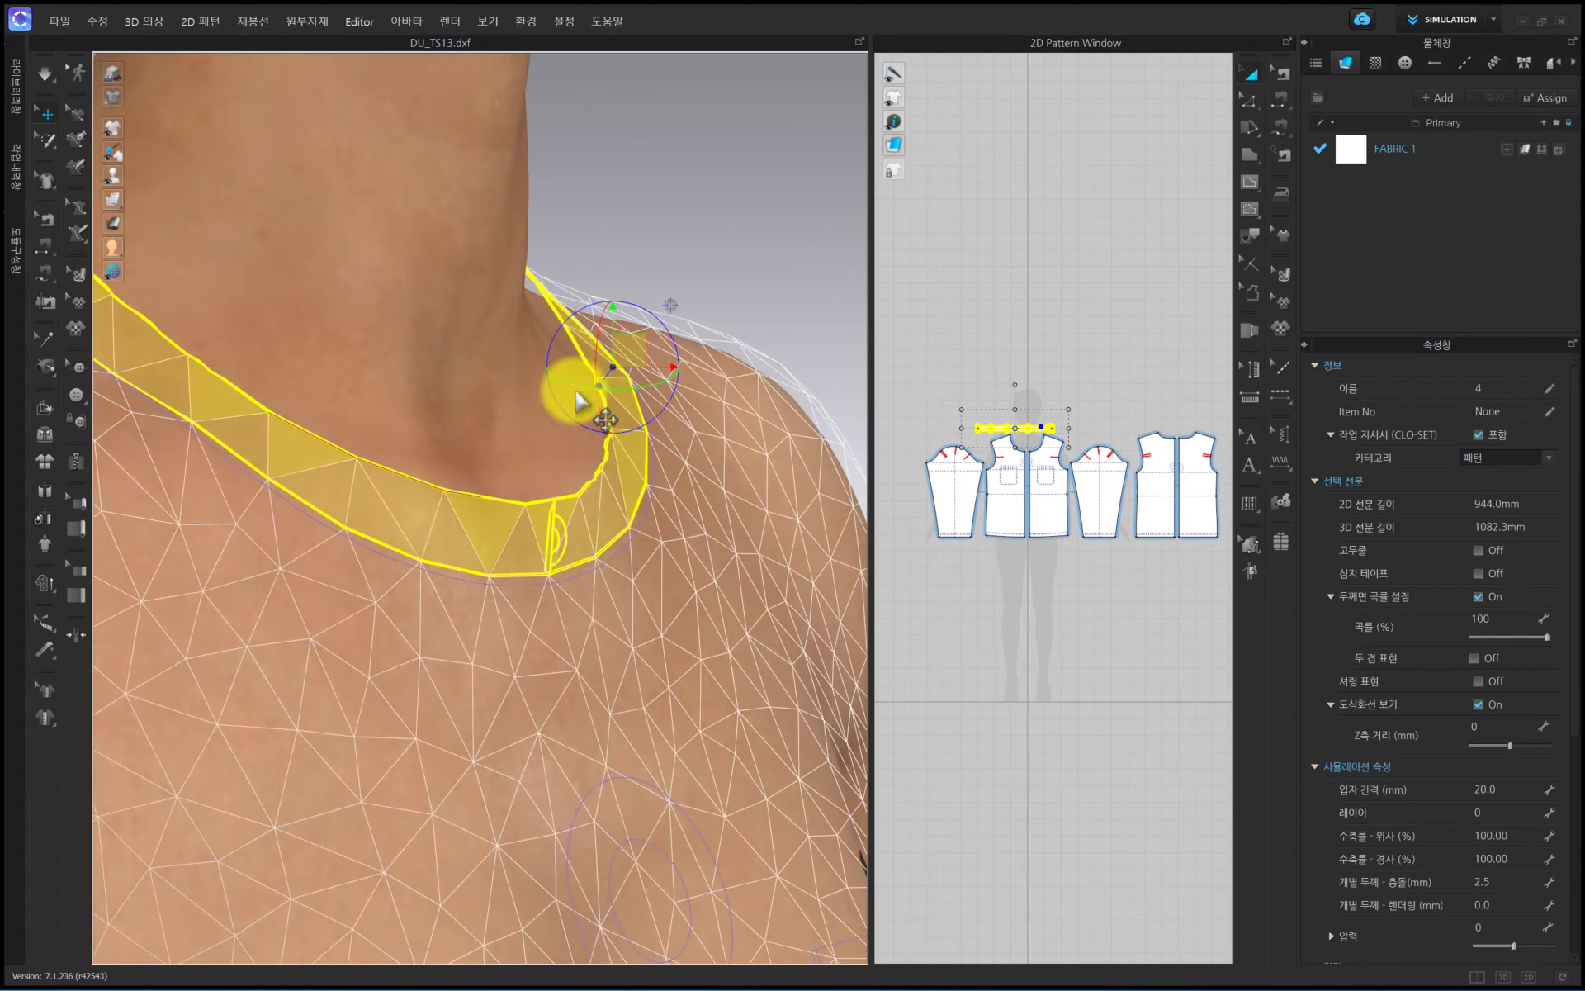
left_click_drag(583, 398, 626, 381)
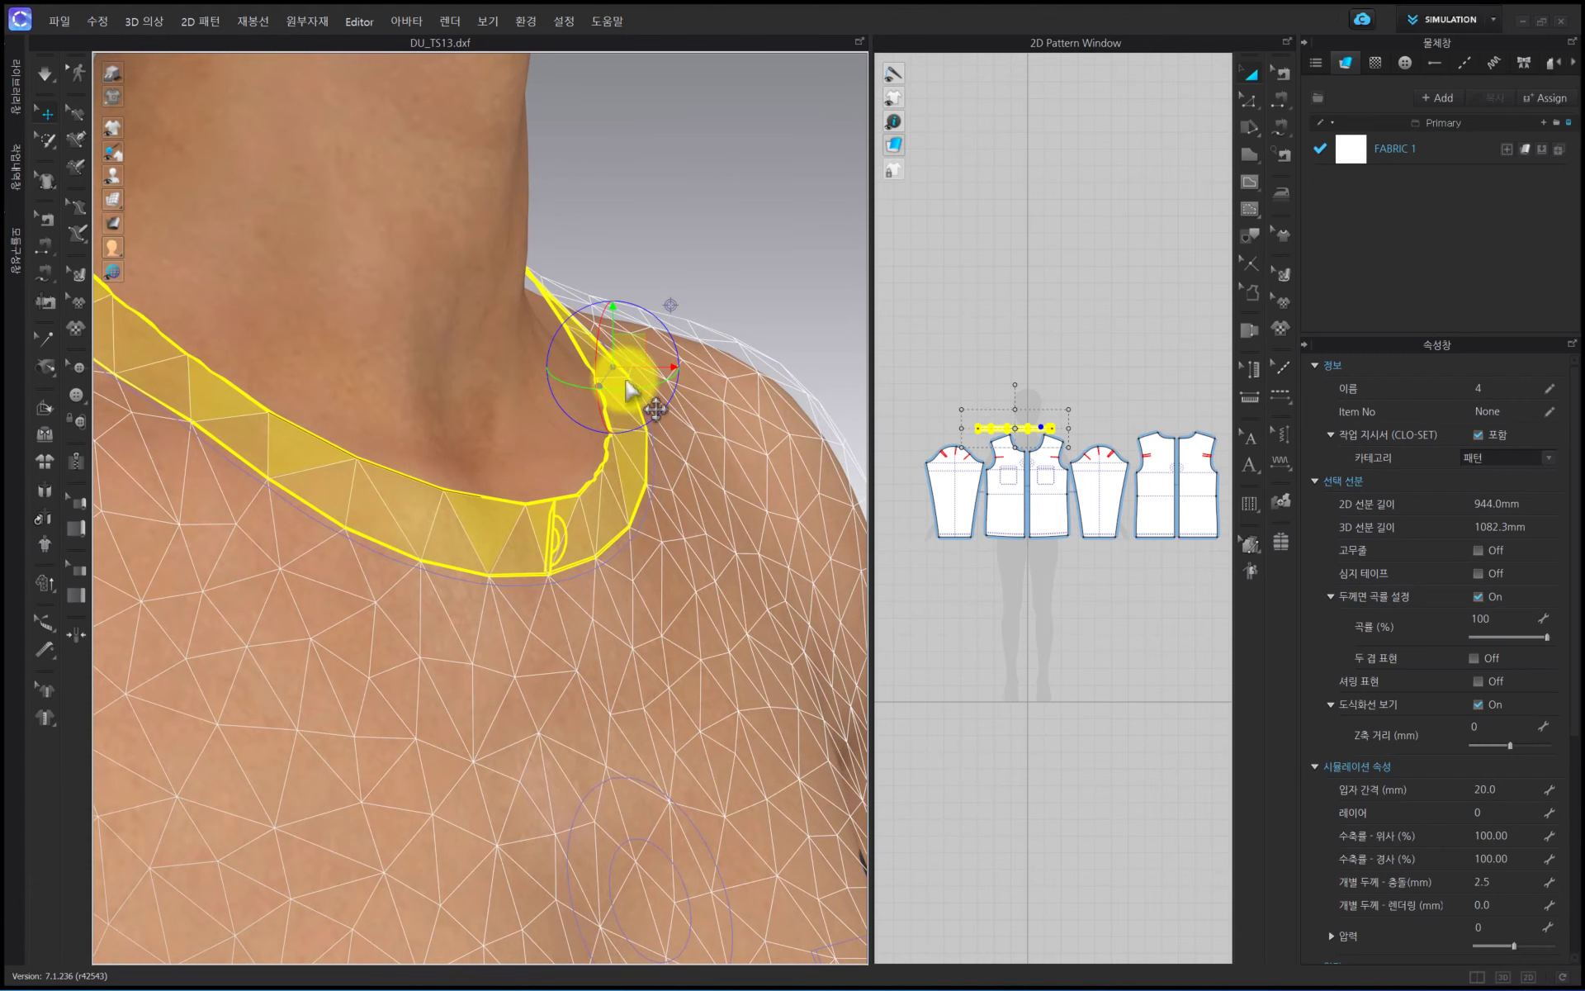
right_click_drag(800, 248, 667, 408)
scroll(667, 408, "down", 5)
middle_click_drag(665, 418, 621, 180)
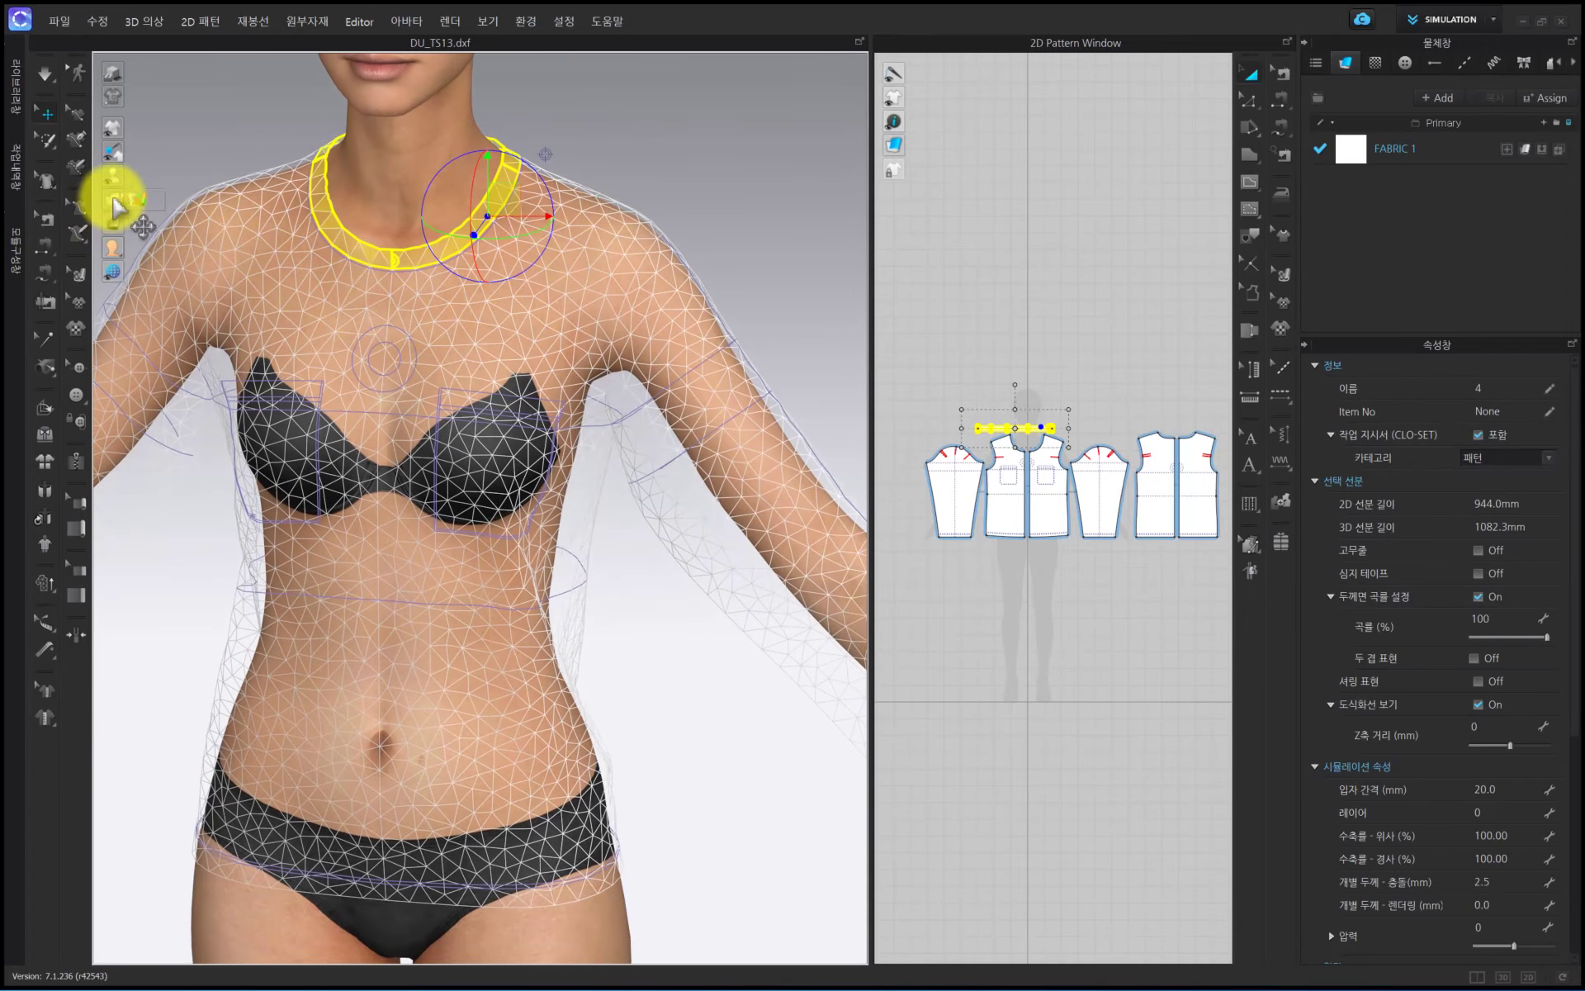
Display the garment with its fabric surface again and examine it from the back and the front
left_click(205, 204)
right_click_drag(625, 428, 407, 379)
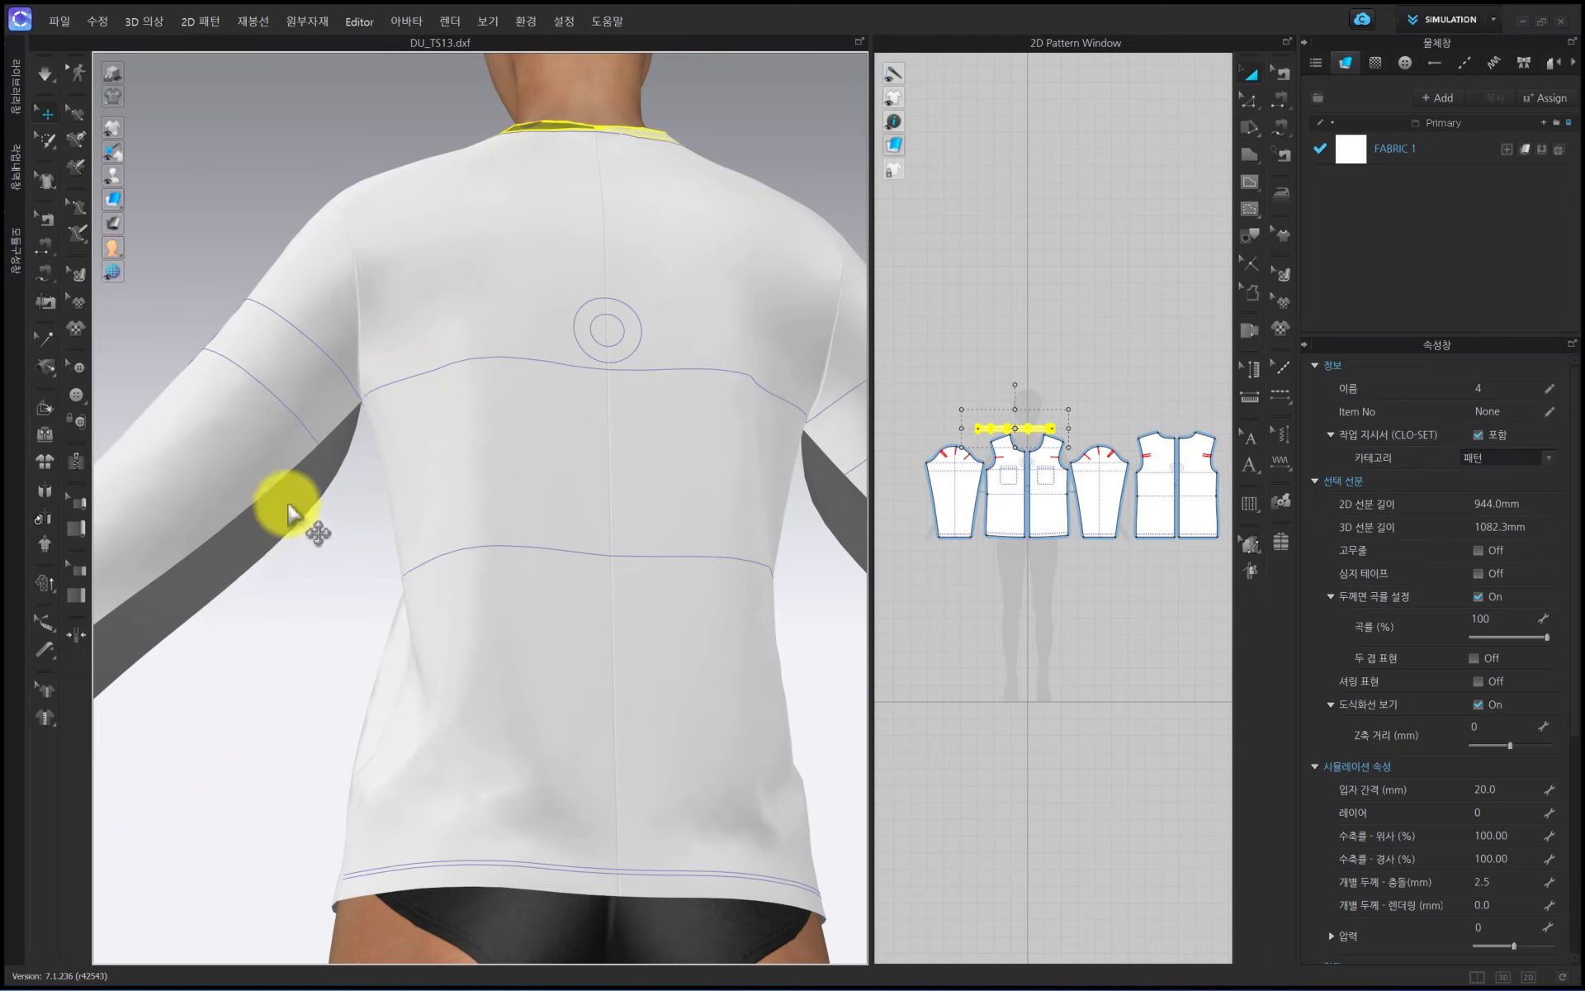
middle_click_drag(289, 505, 428, 489)
scroll(429, 489, "up", 1)
right_click_drag(731, 338, 657, 312)
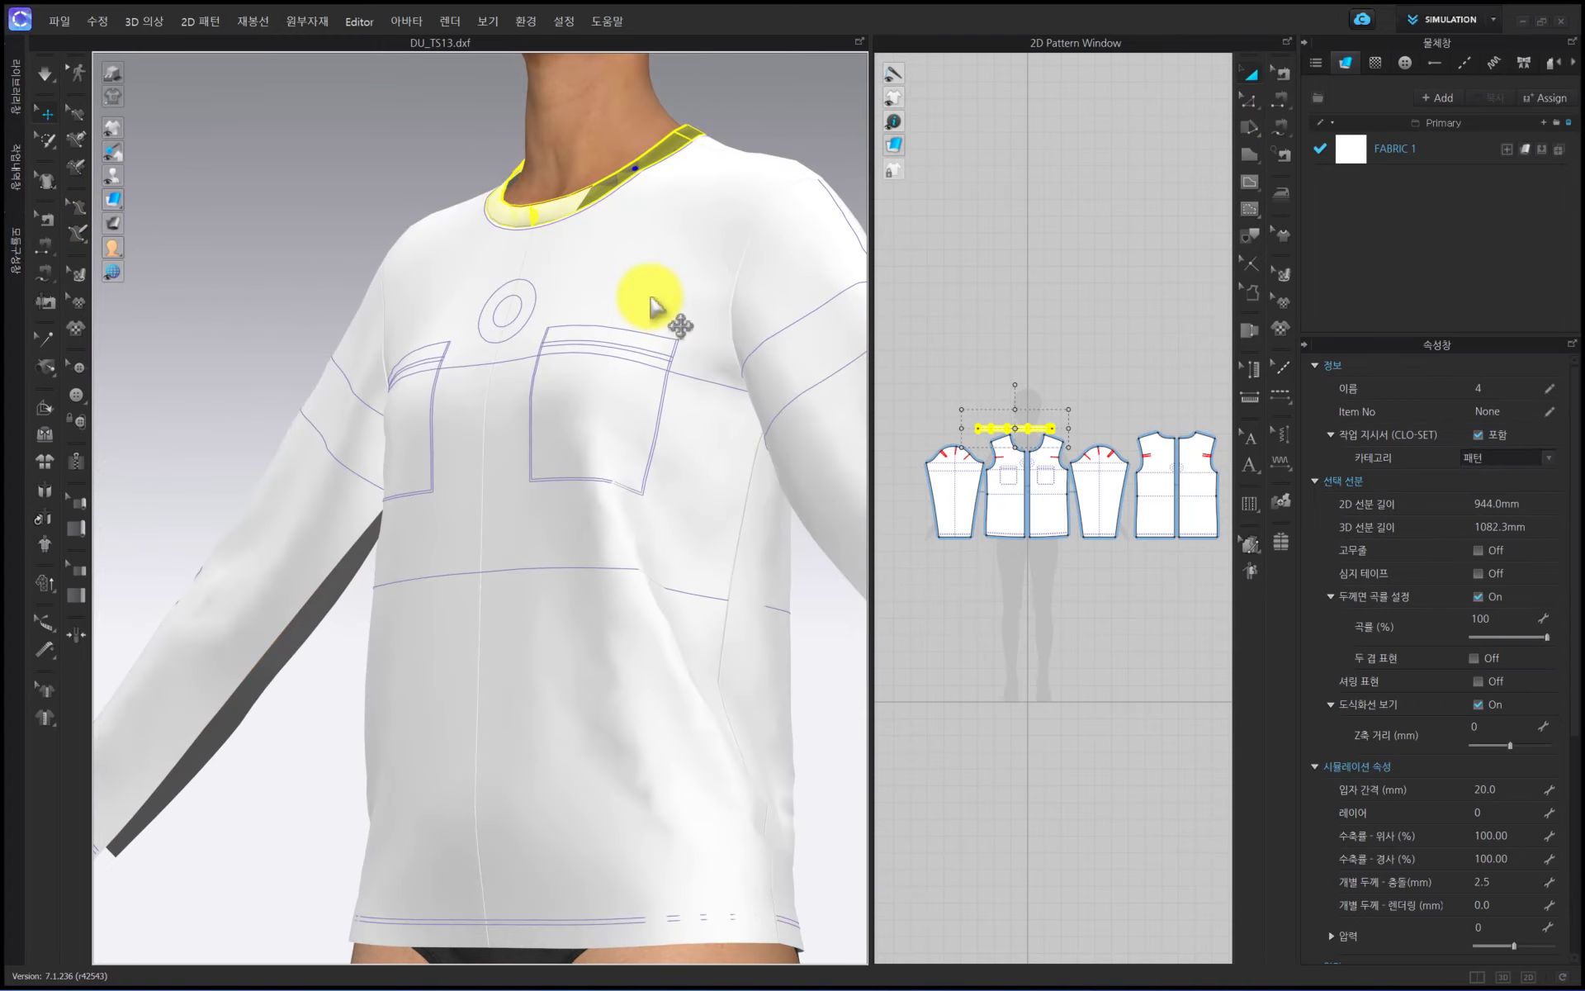
Undo the simulation and display the arranged pieces with their fabric surface
key("ctrl+z")
key("ctrl+z")
key("ctrl+z")
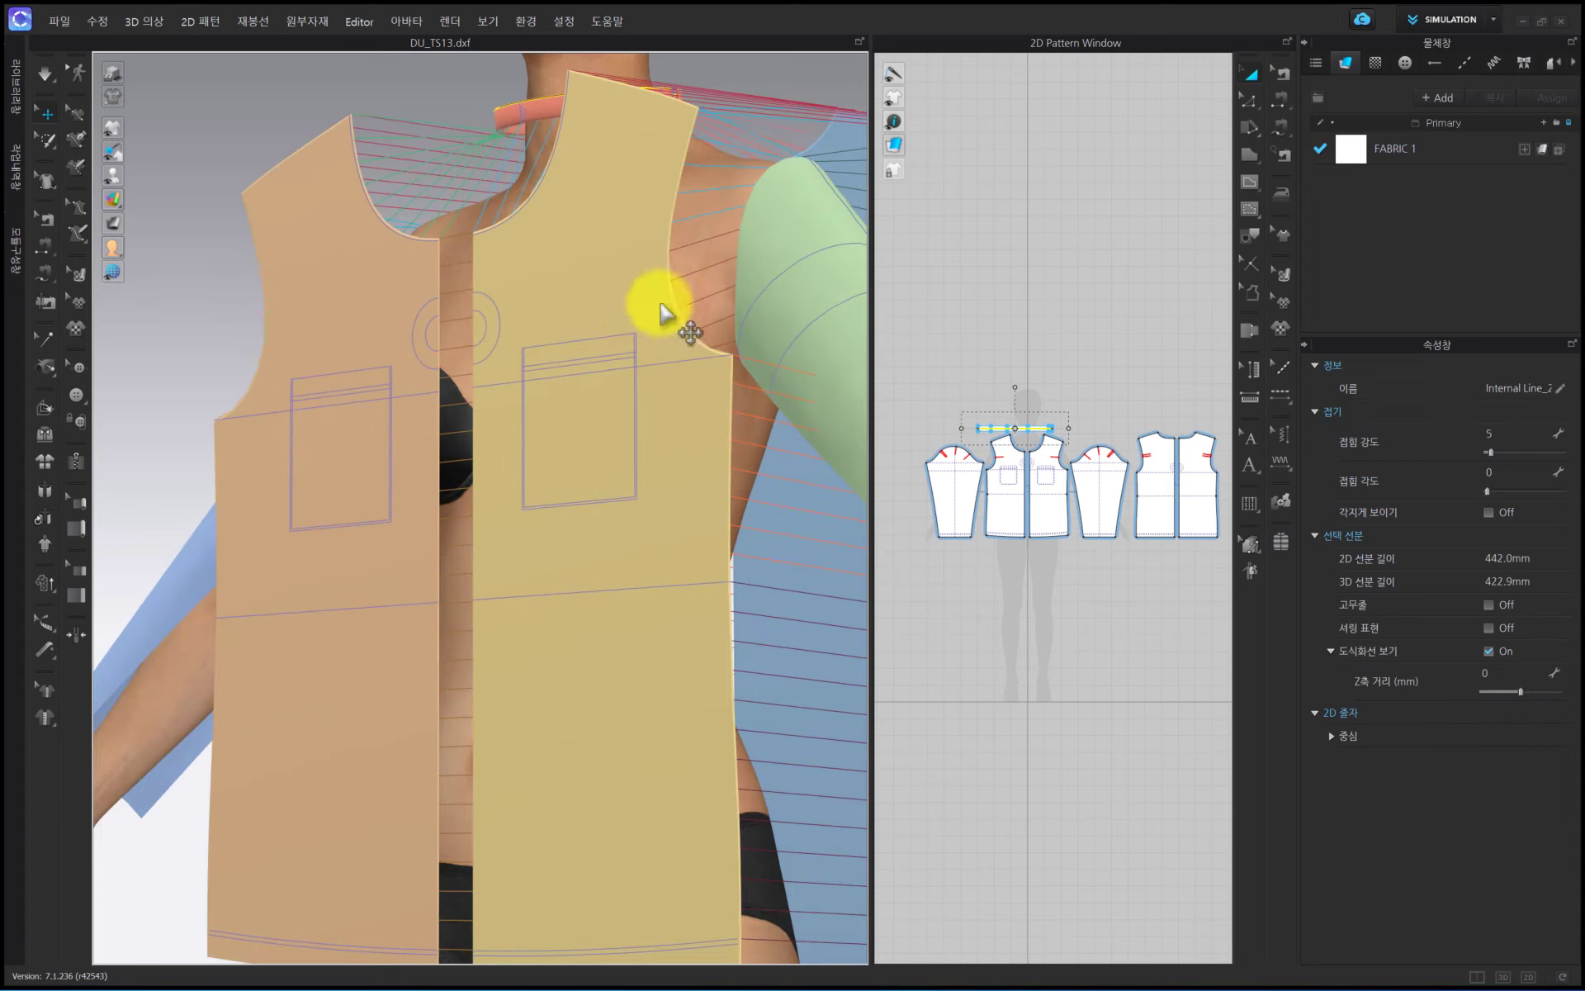
left_click(144, 199)
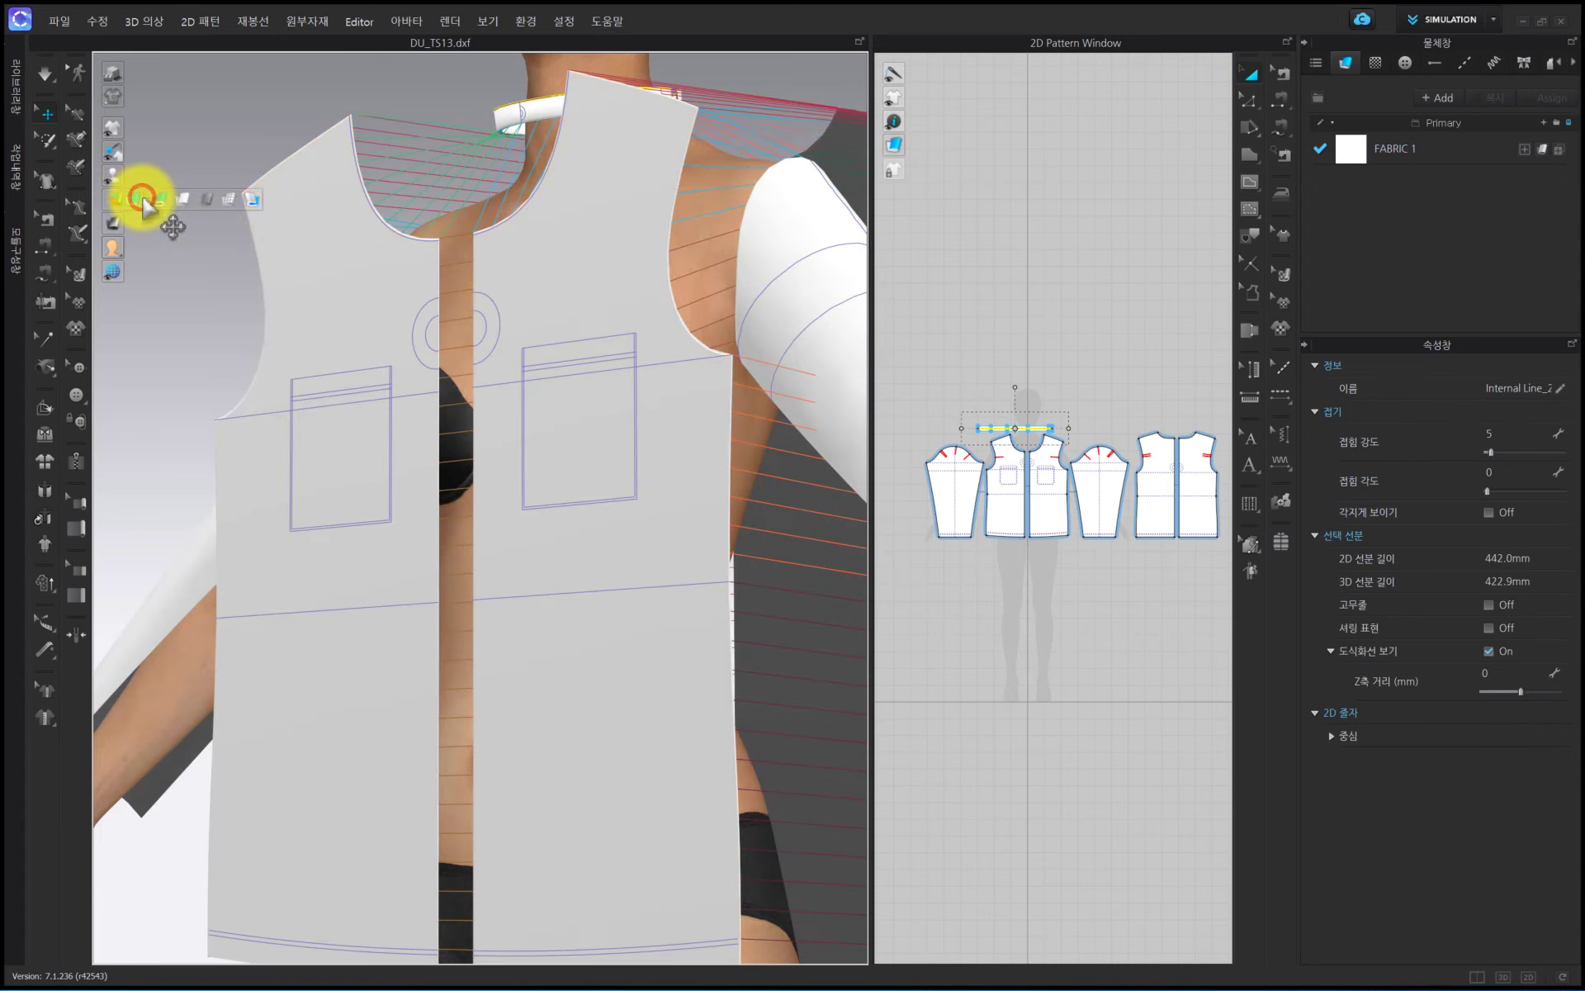
Deactivate the neckband pattern piece together with its sewing lines
scroll(632, 316, "down", 4)
right_click_drag(532, 368, 587, 371)
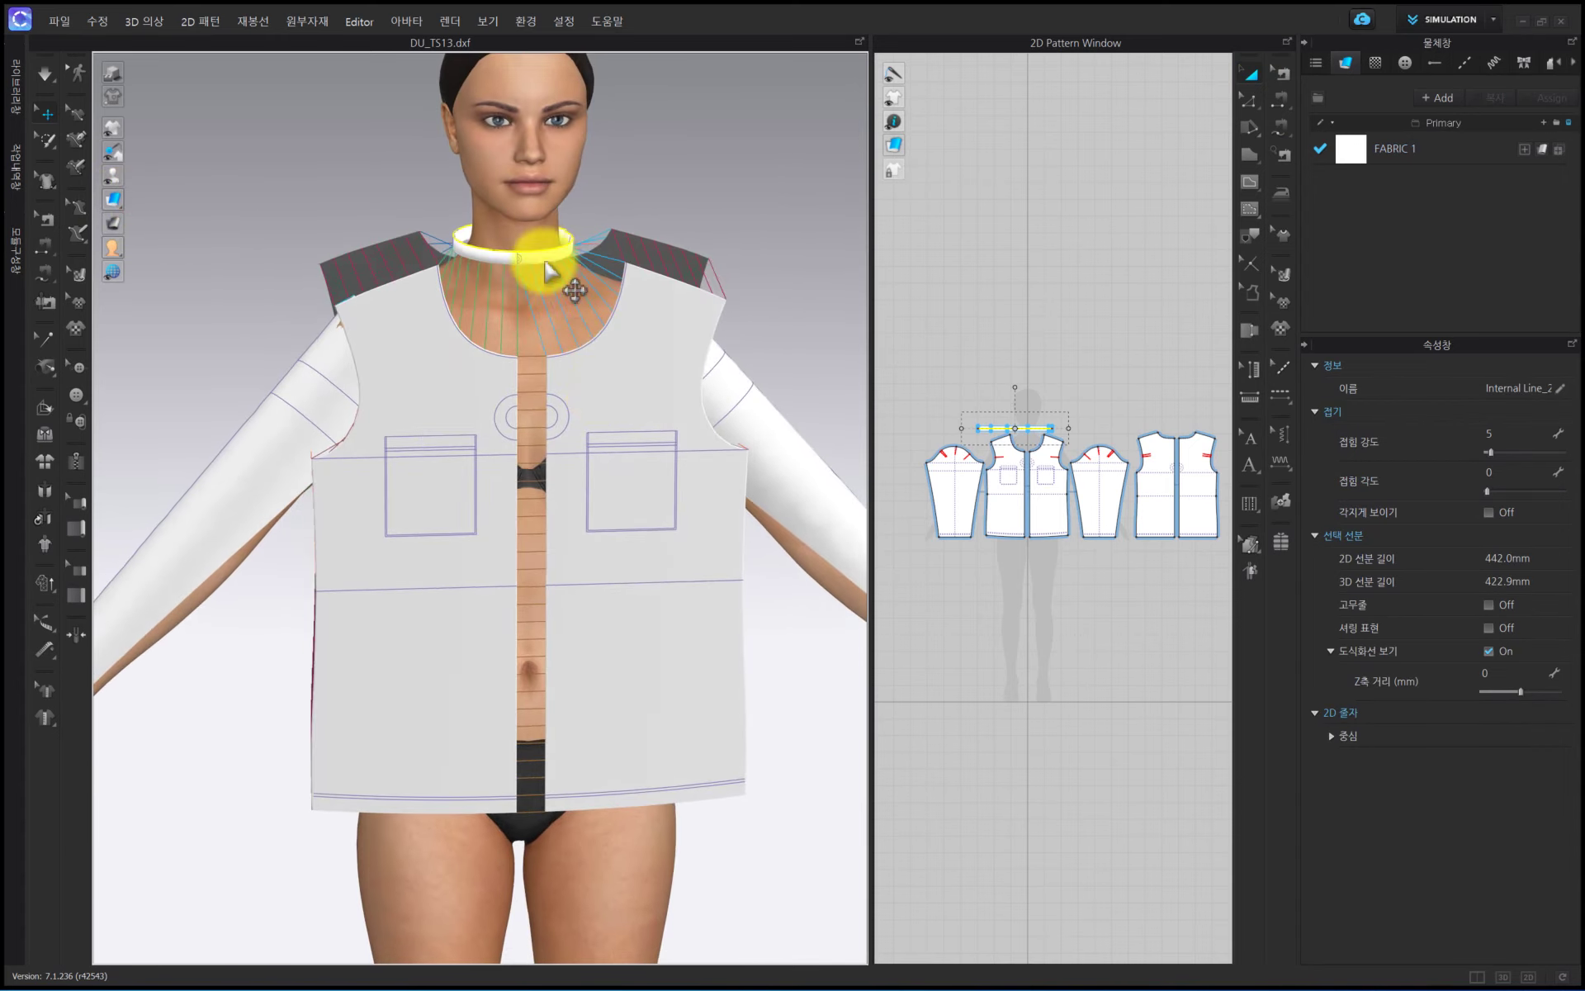
left_click(546, 258)
right_click(546, 258)
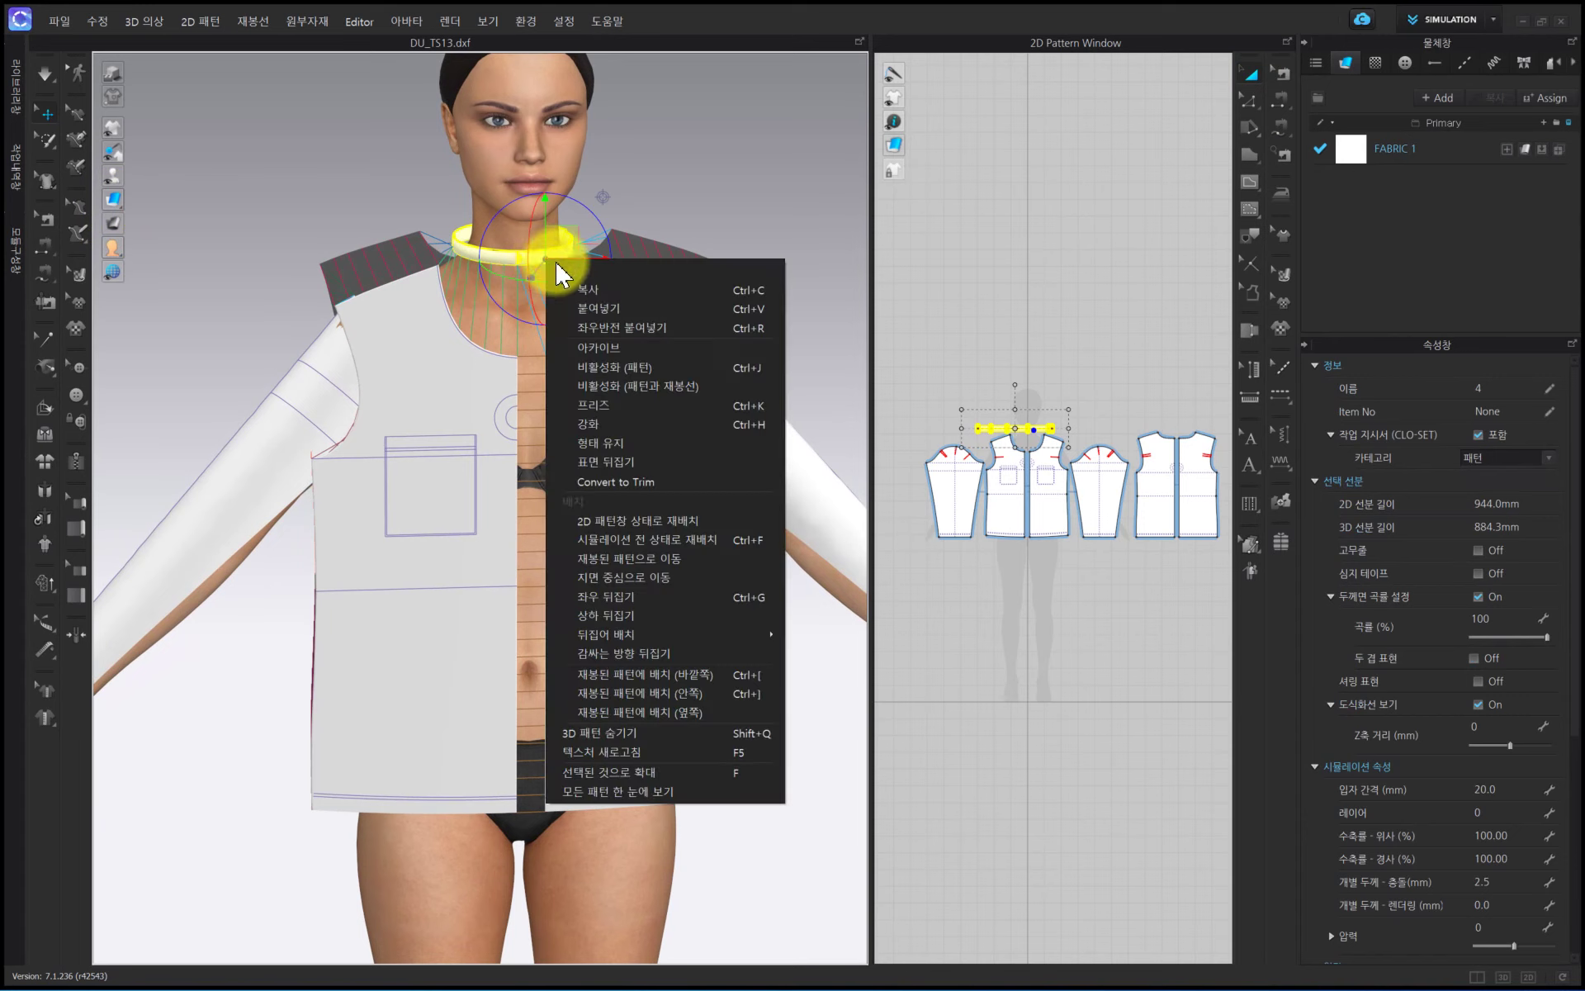
left_click(640, 385)
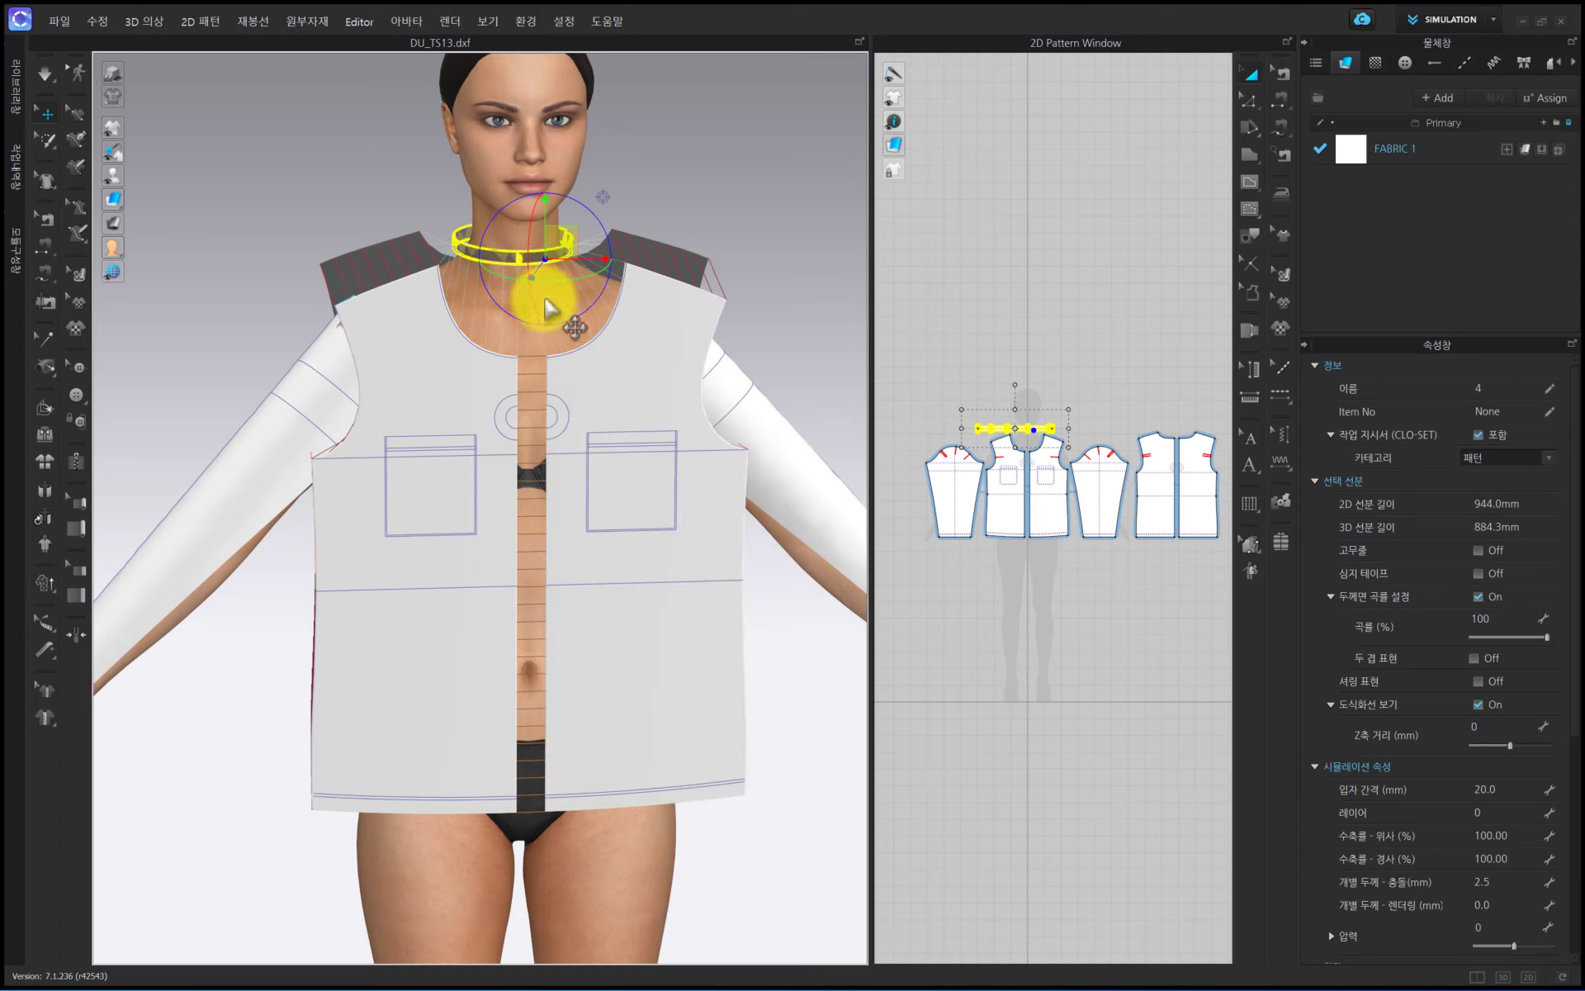
Sew the two underarm edges of the sleeve between the front and back pieces to each other with segment sewing
left_click(1281, 103)
scroll(1111, 467, "up", 5)
left_click(1112, 467)
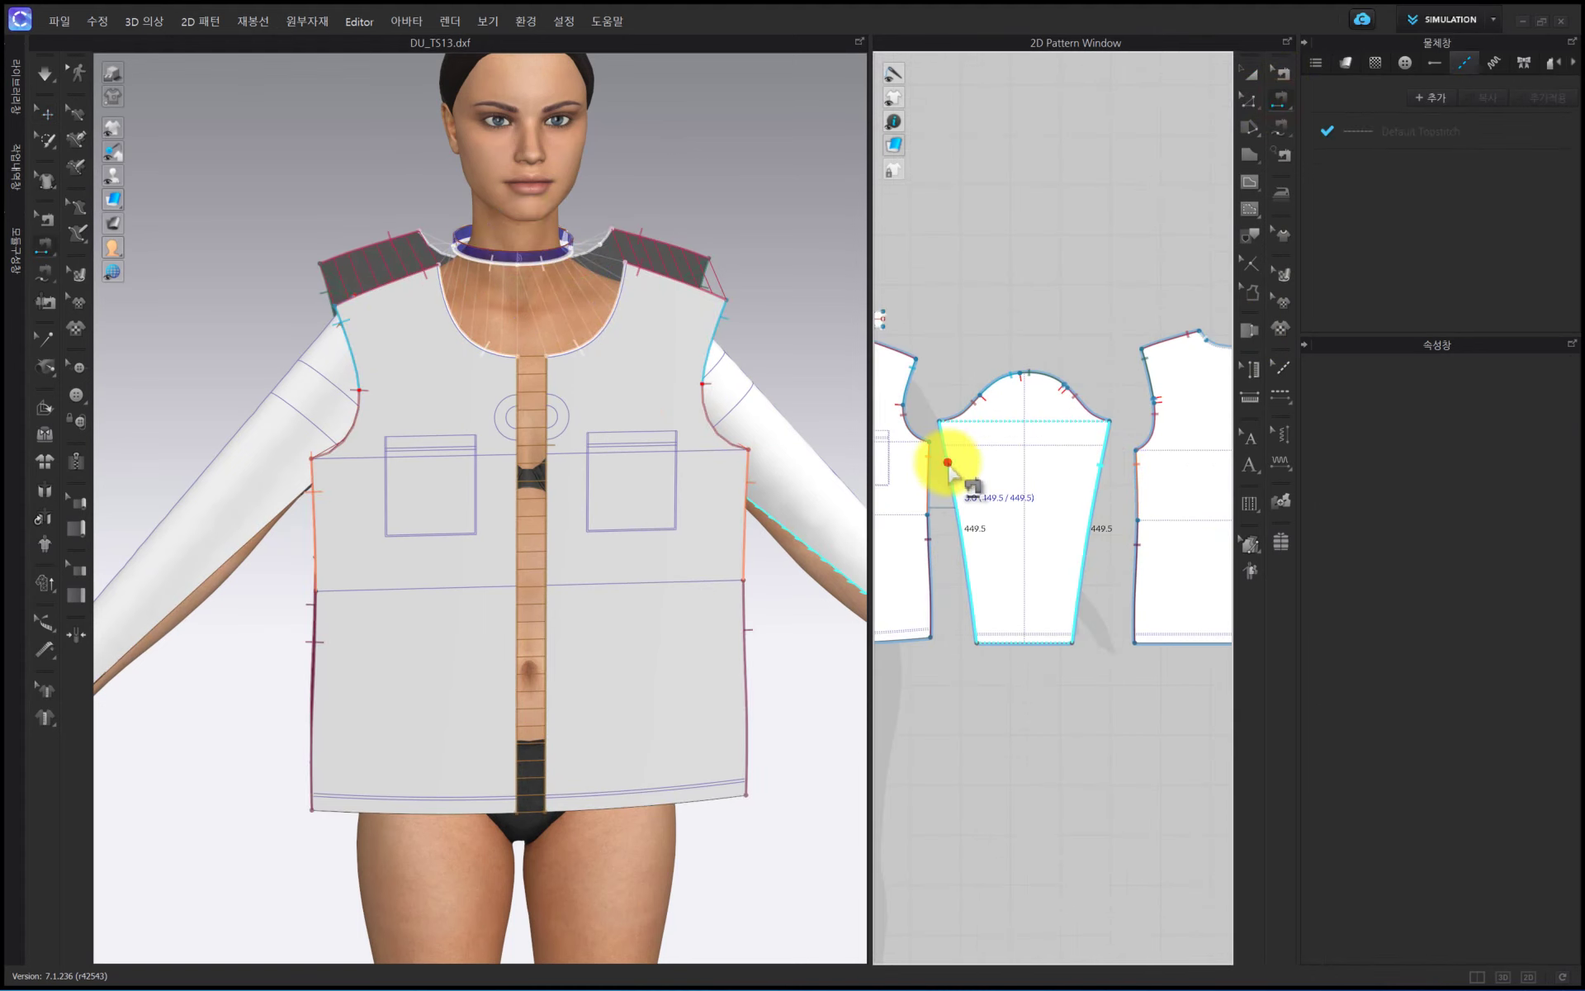
left_click(949, 472)
scroll(1037, 353, "down", 3)
left_click(1252, 74)
Hide the avatar to examine the arranged pieces and their seam connections from several angles, and show the avatar again
scroll(1090, 350, "down", 2)
scroll(1079, 333, "down", 2)
middle_click_drag(1078, 333, 1171, 384)
scroll(1172, 384, "up", 2)
scroll(789, 505, "down", 2)
right_click_drag(522, 562, 481, 578)
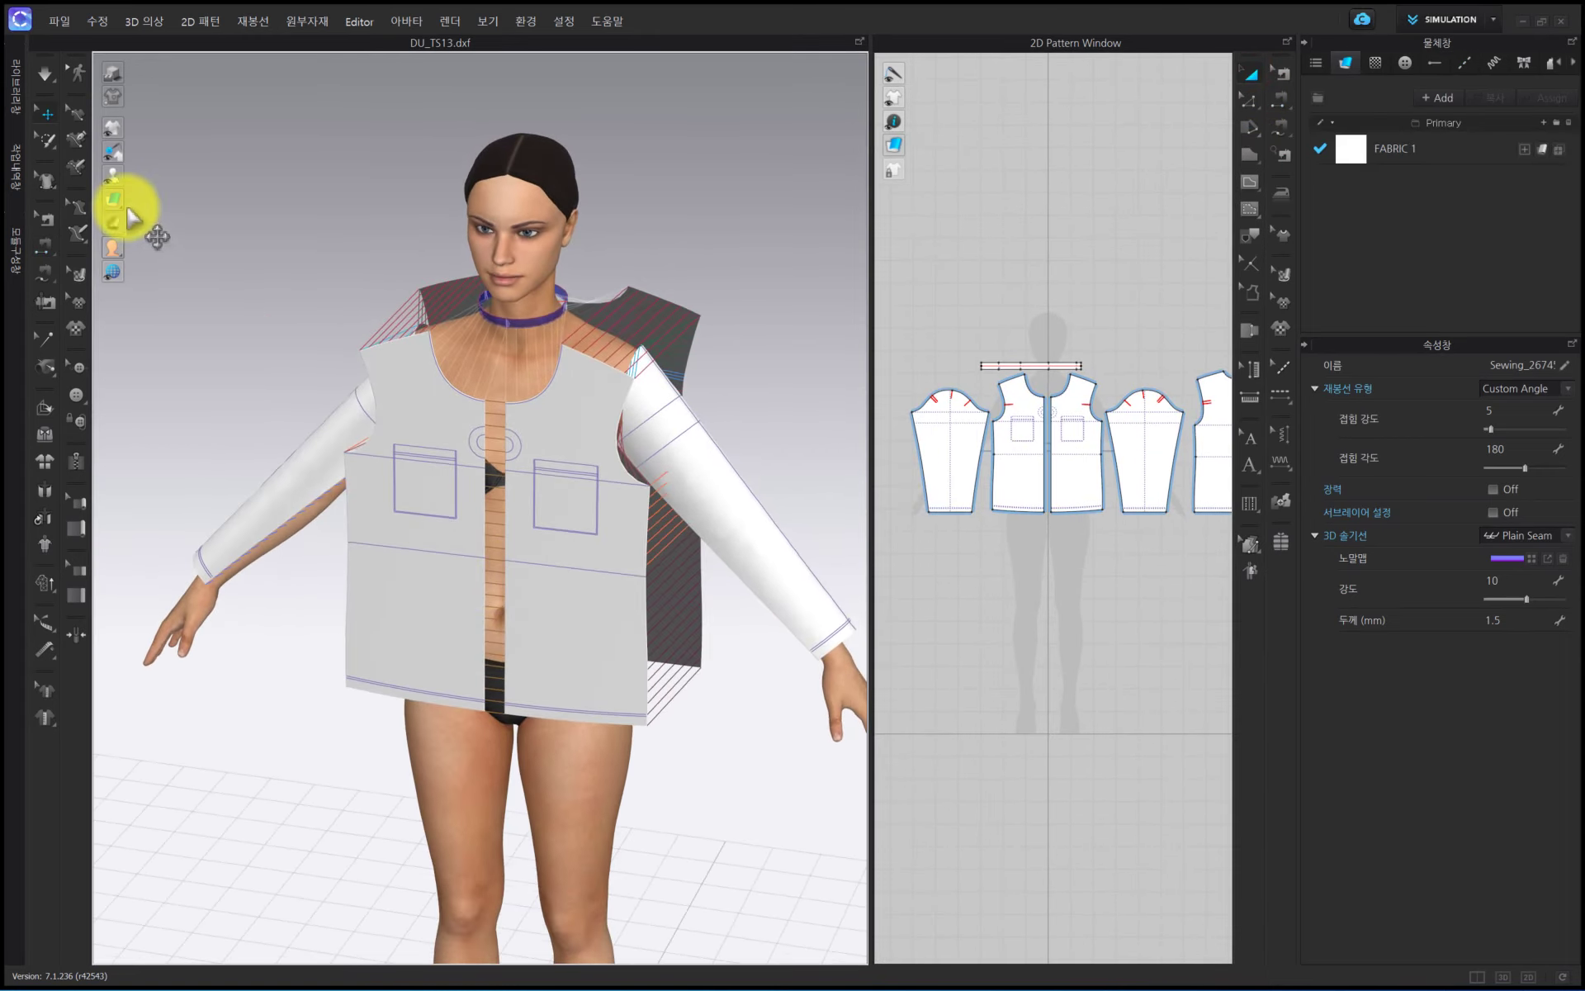
left_click(124, 174)
middle_click_drag(401, 411, 404, 427)
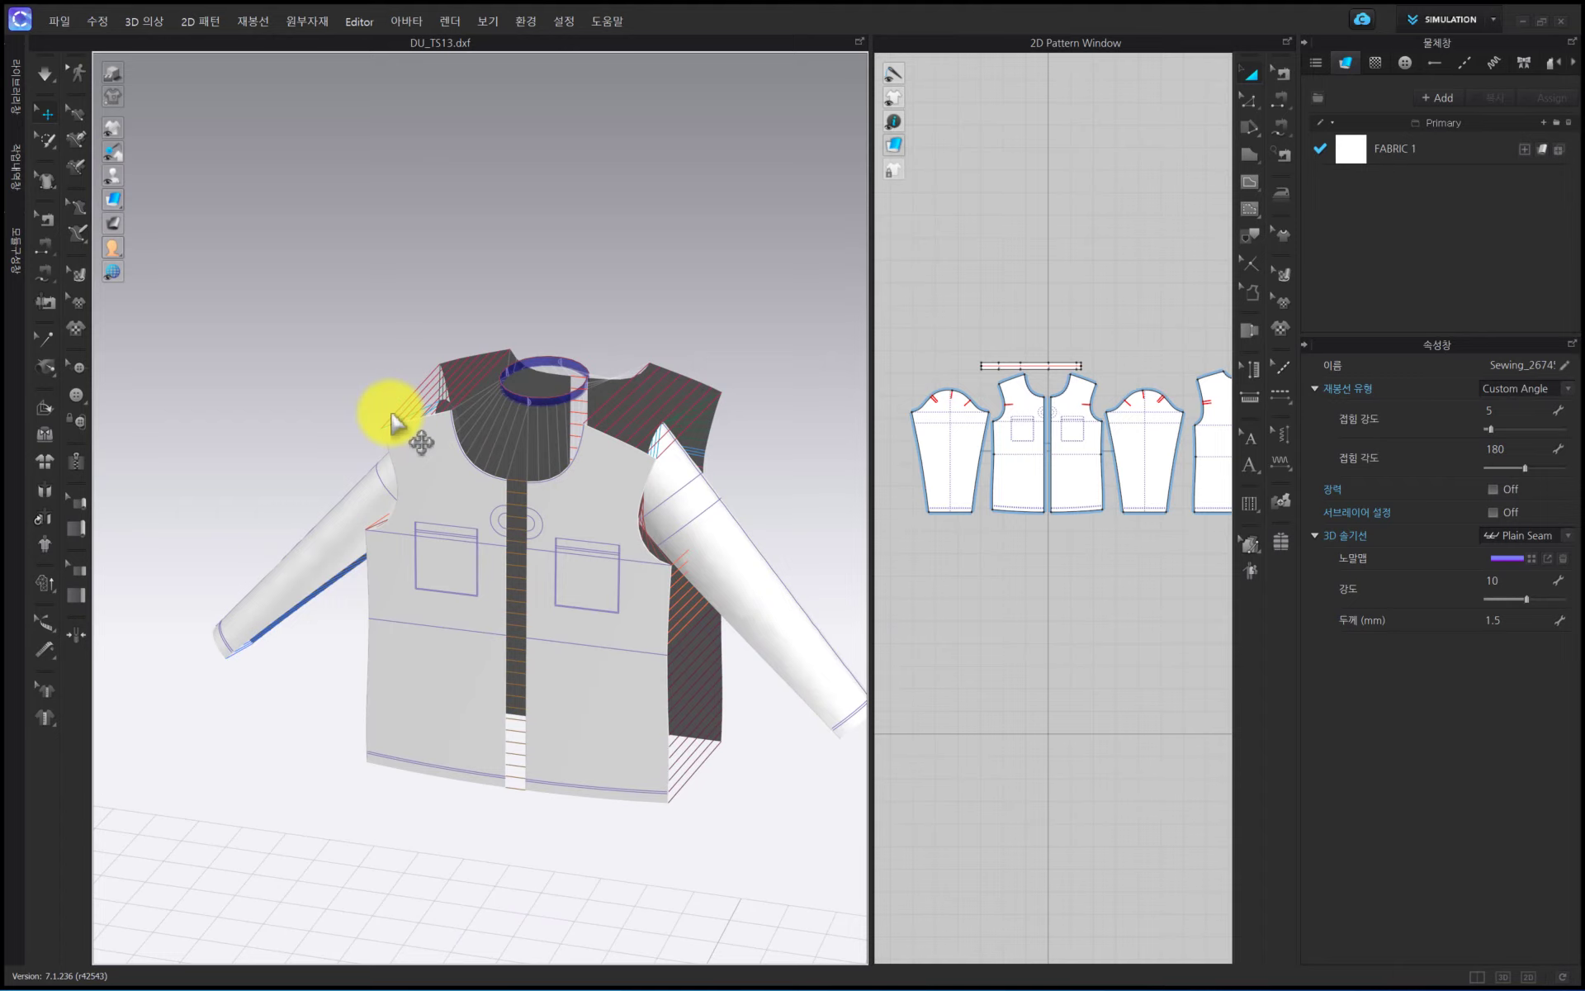
right_click_drag(438, 392, 425, 450)
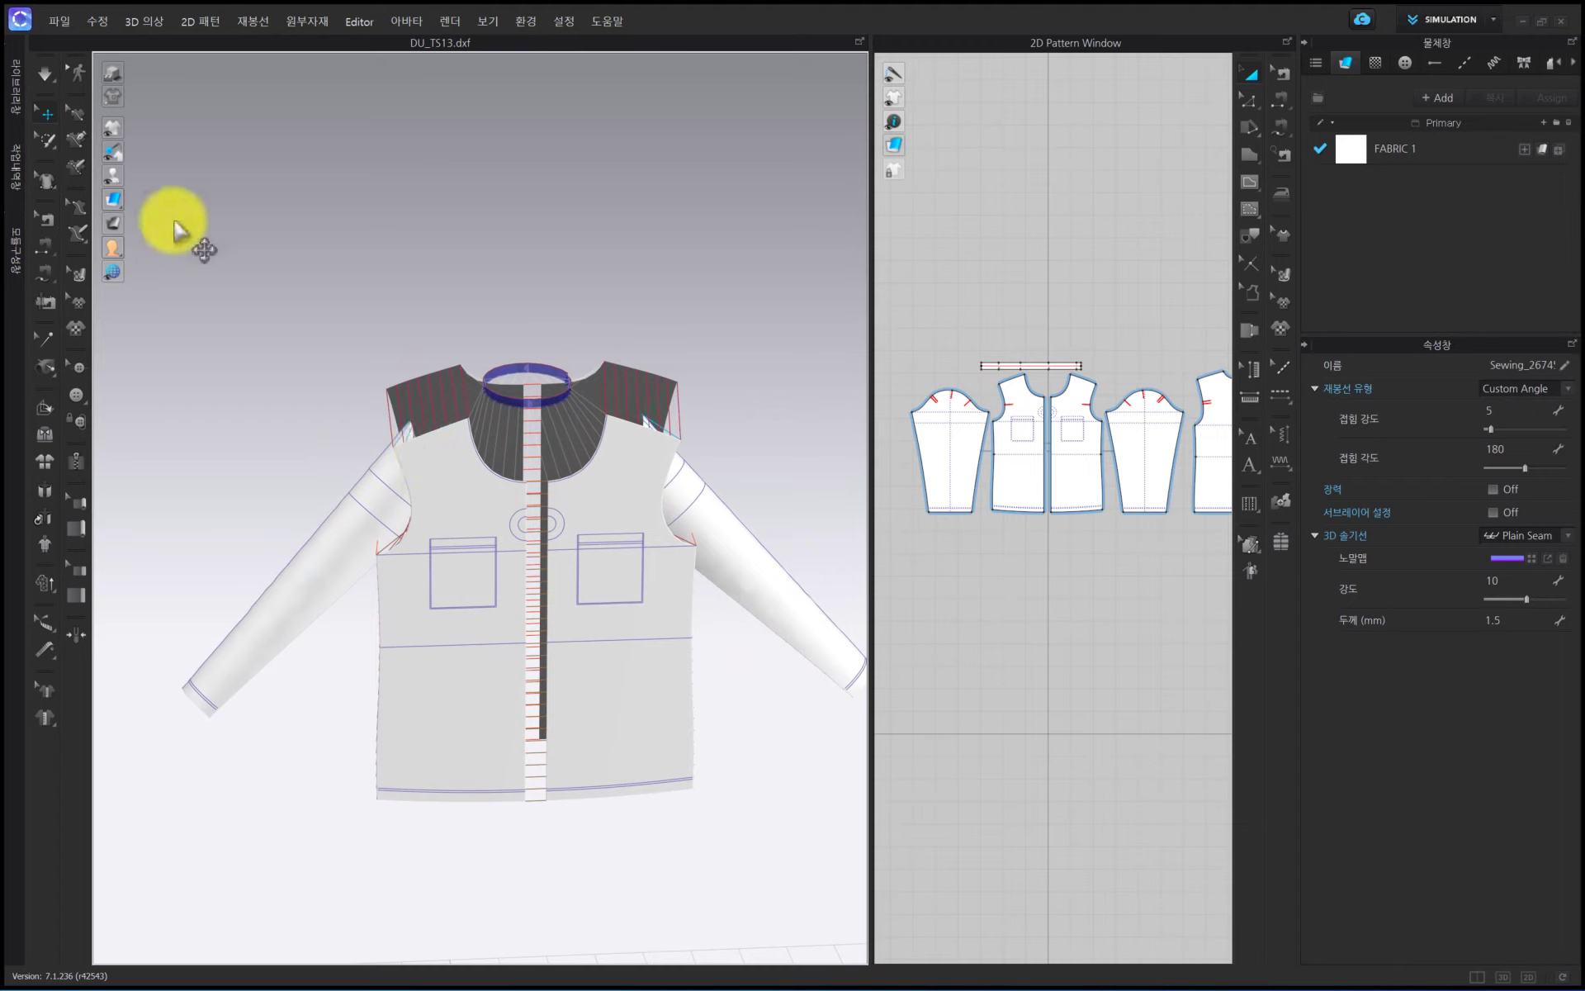
left_click(138, 173)
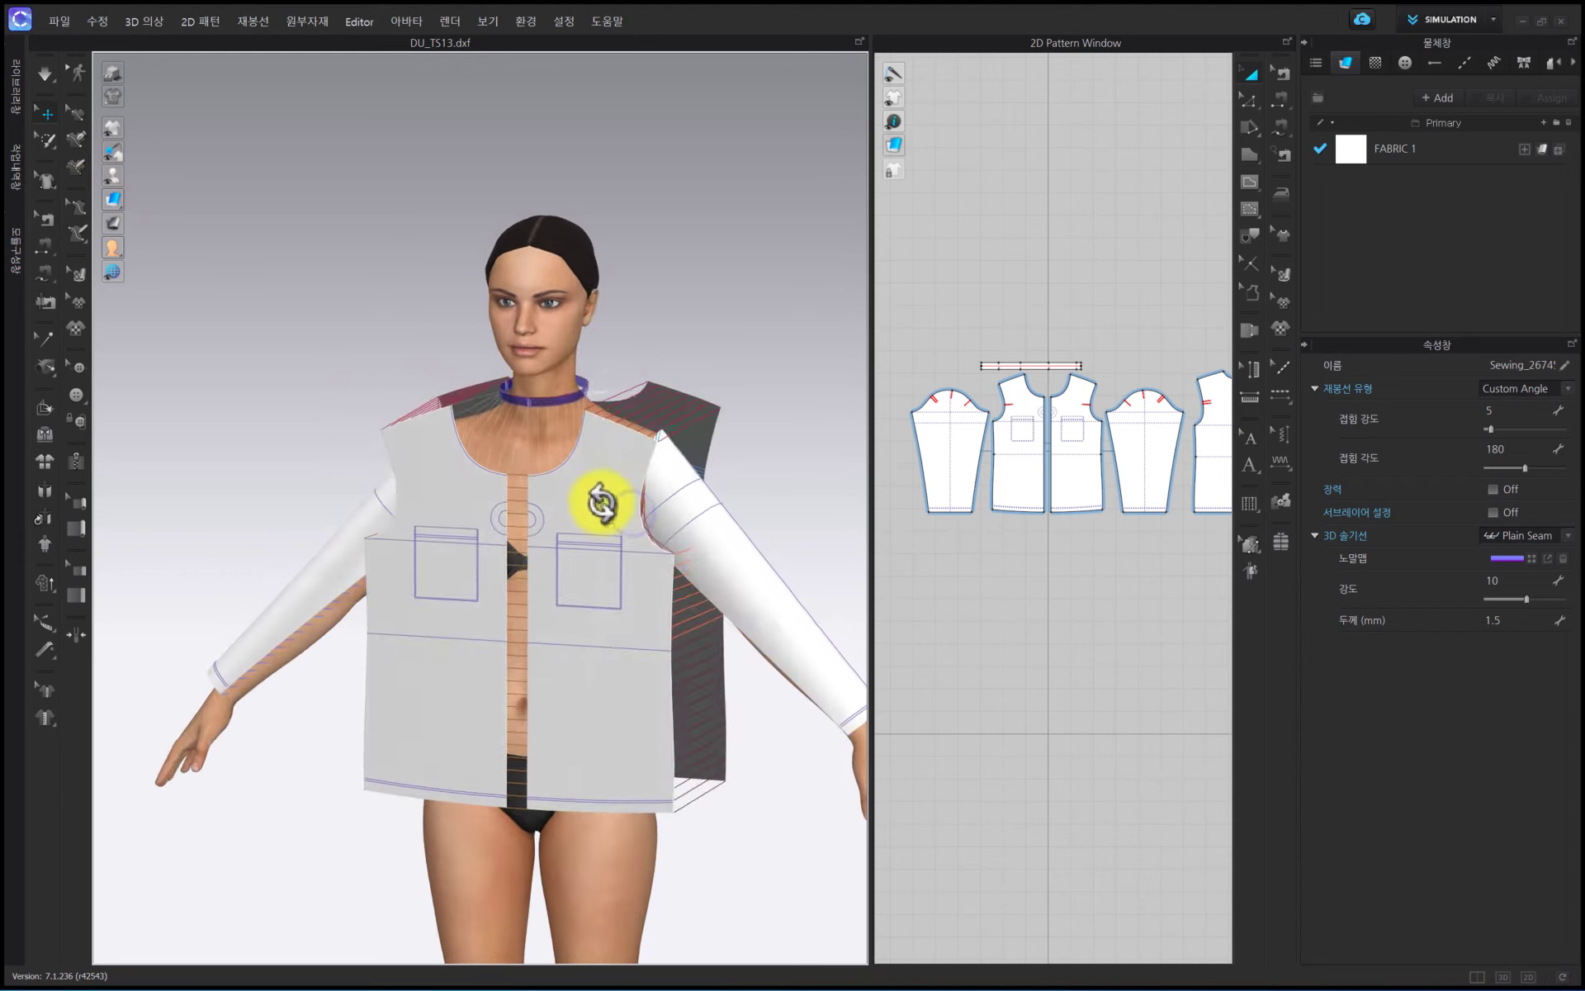
Simulate the body and sleeves on the avatar while the neckband is deactivated, and stop the simulation
right_click_drag(617, 502, 502, 553)
scroll(495, 528, "up", 4)
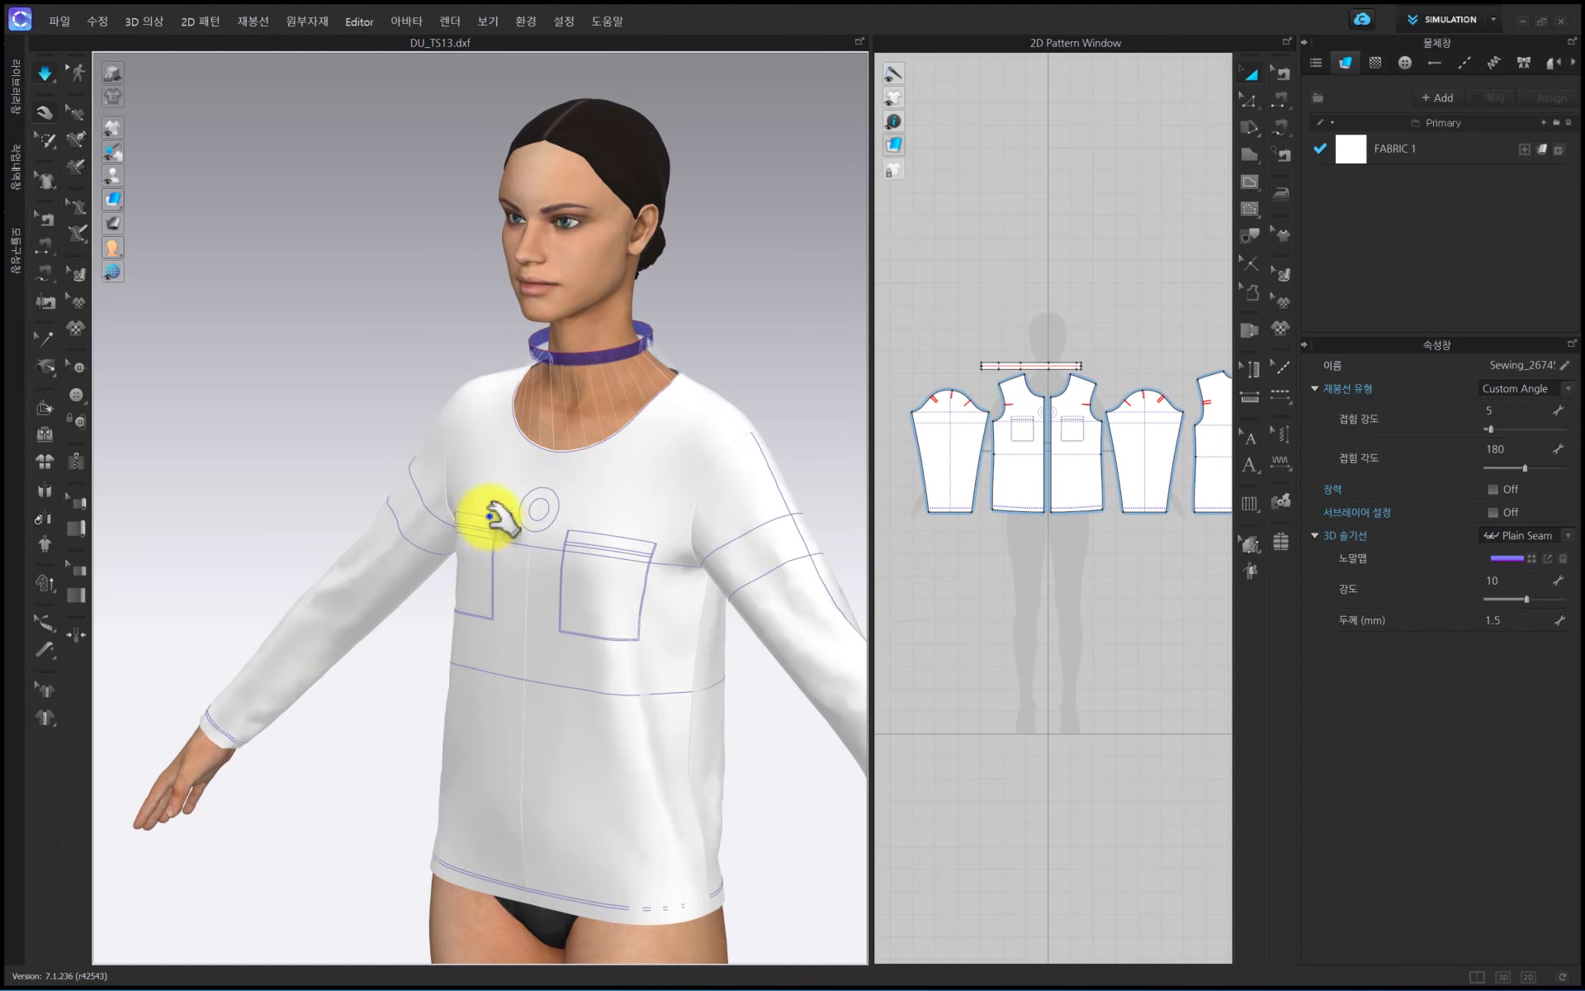
key("space")
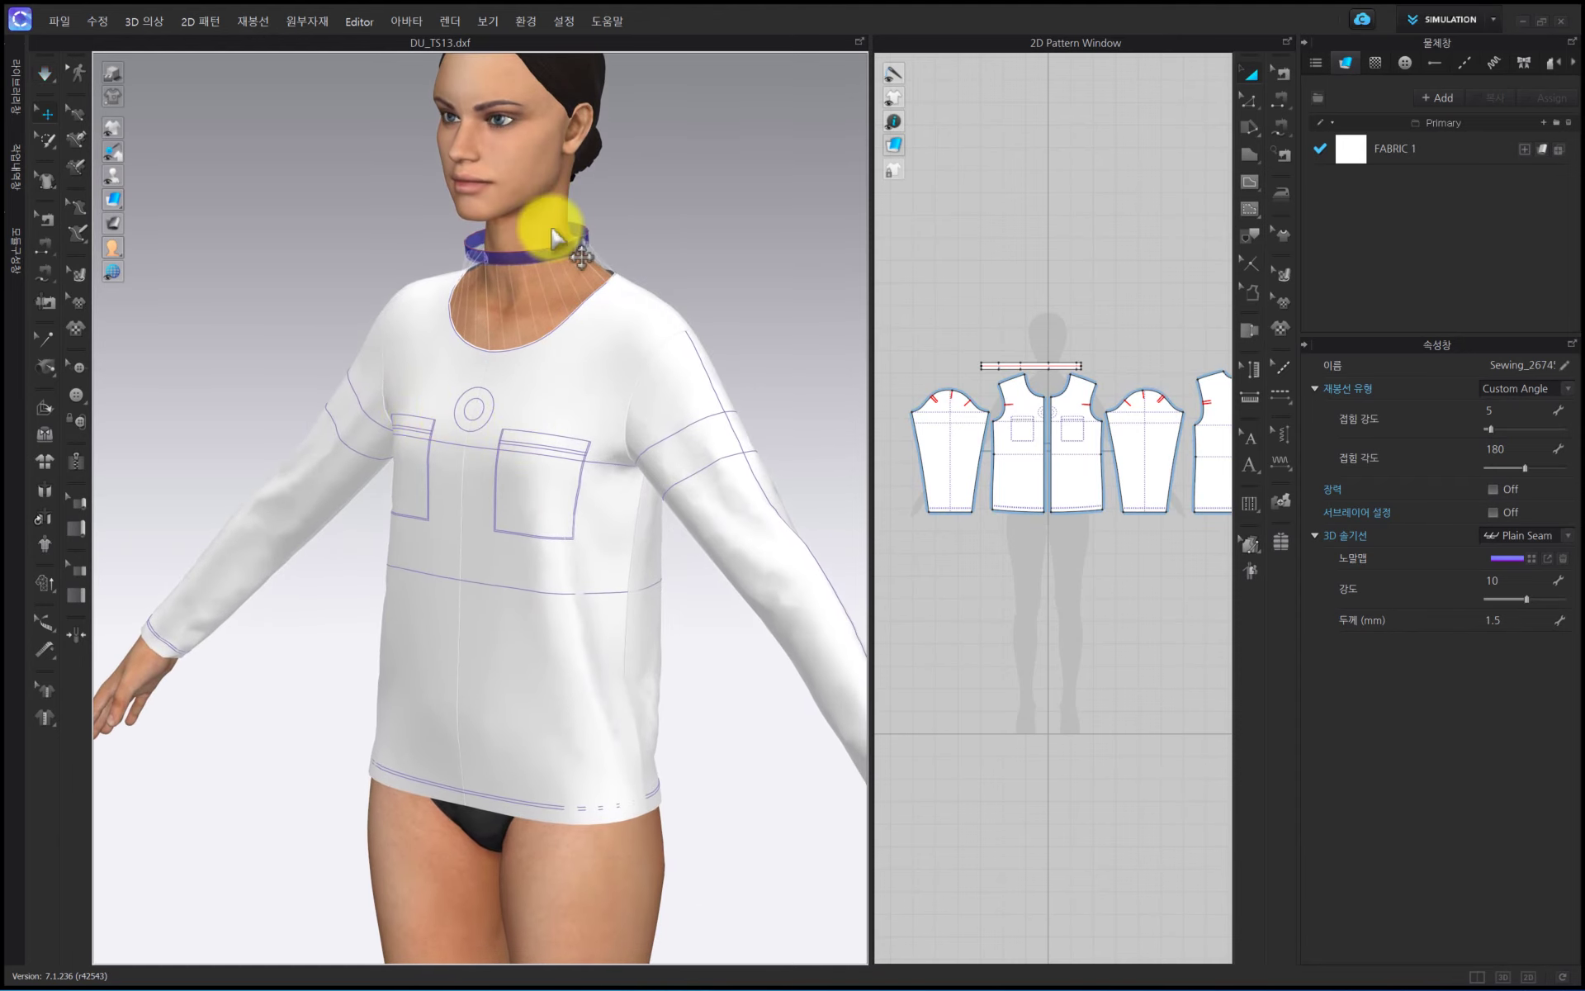
Reactivate the neckband piece and set its particle distance to 5 mm
right_click(545, 257)
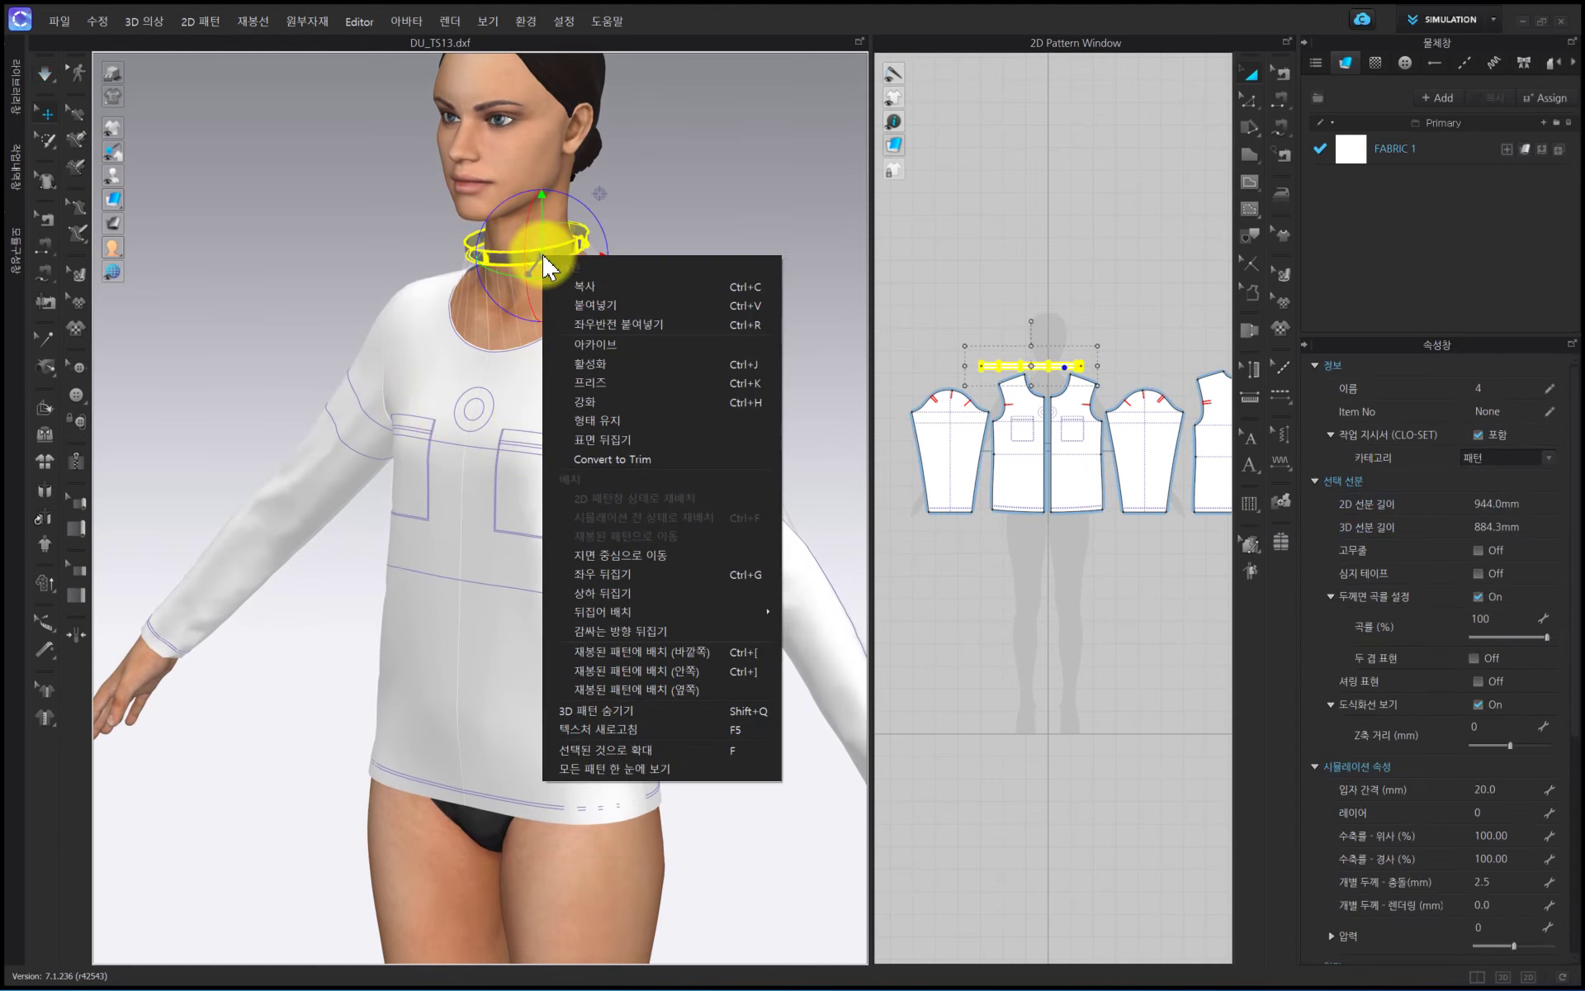
left_click(608, 364)
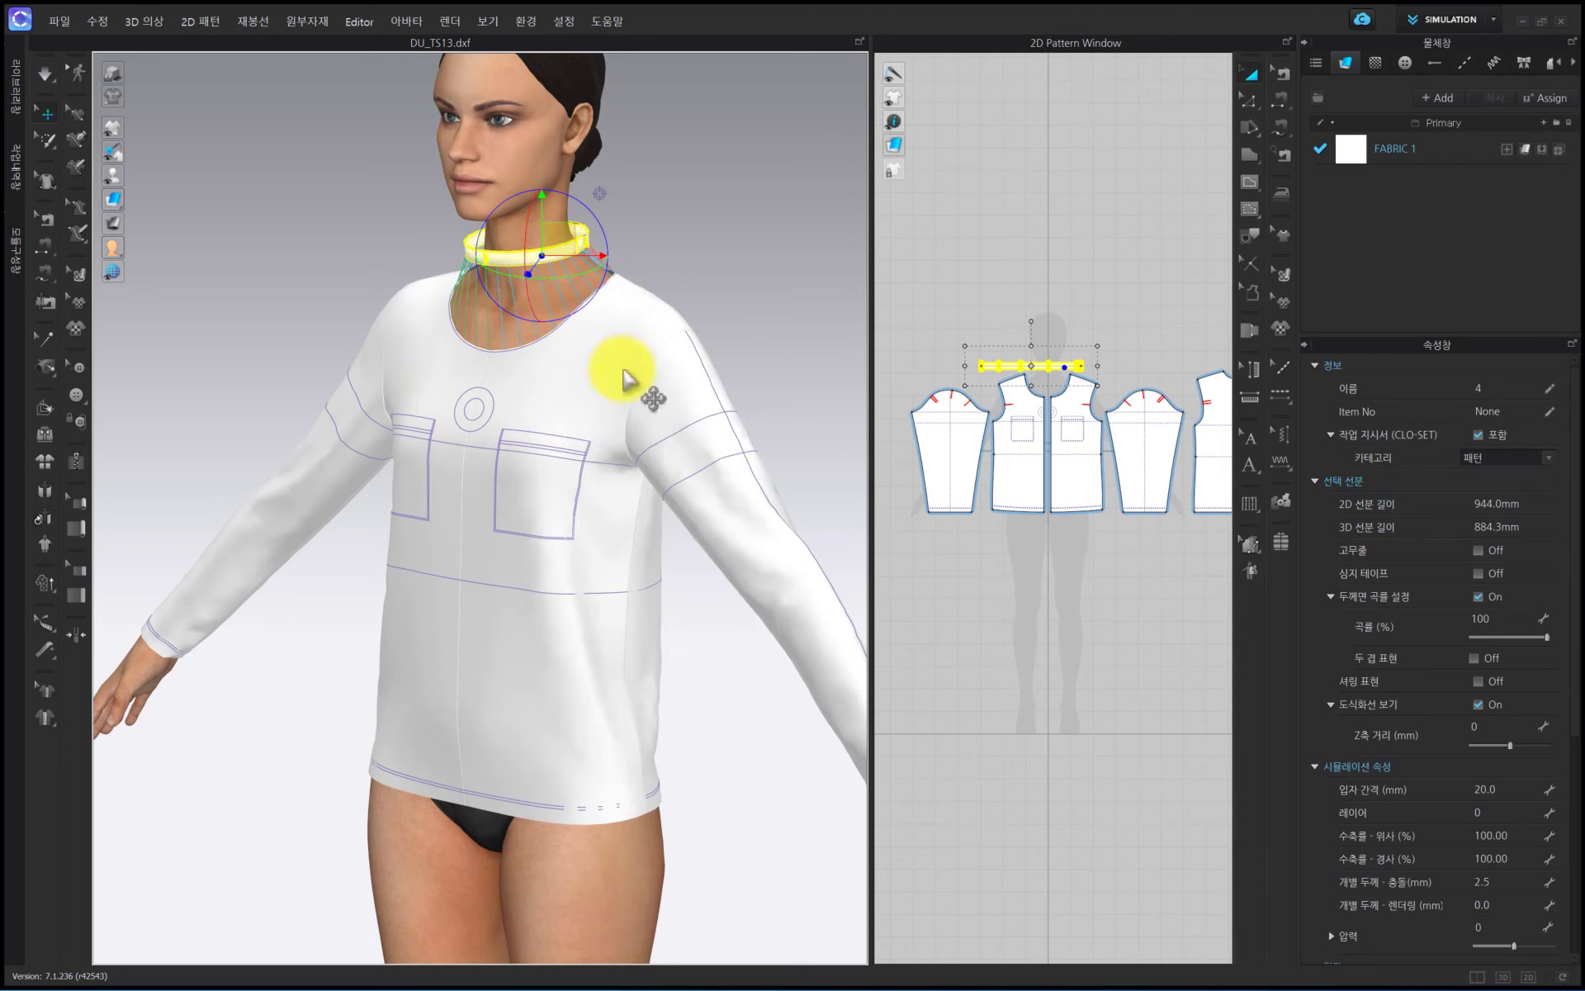
left_click(1514, 793)
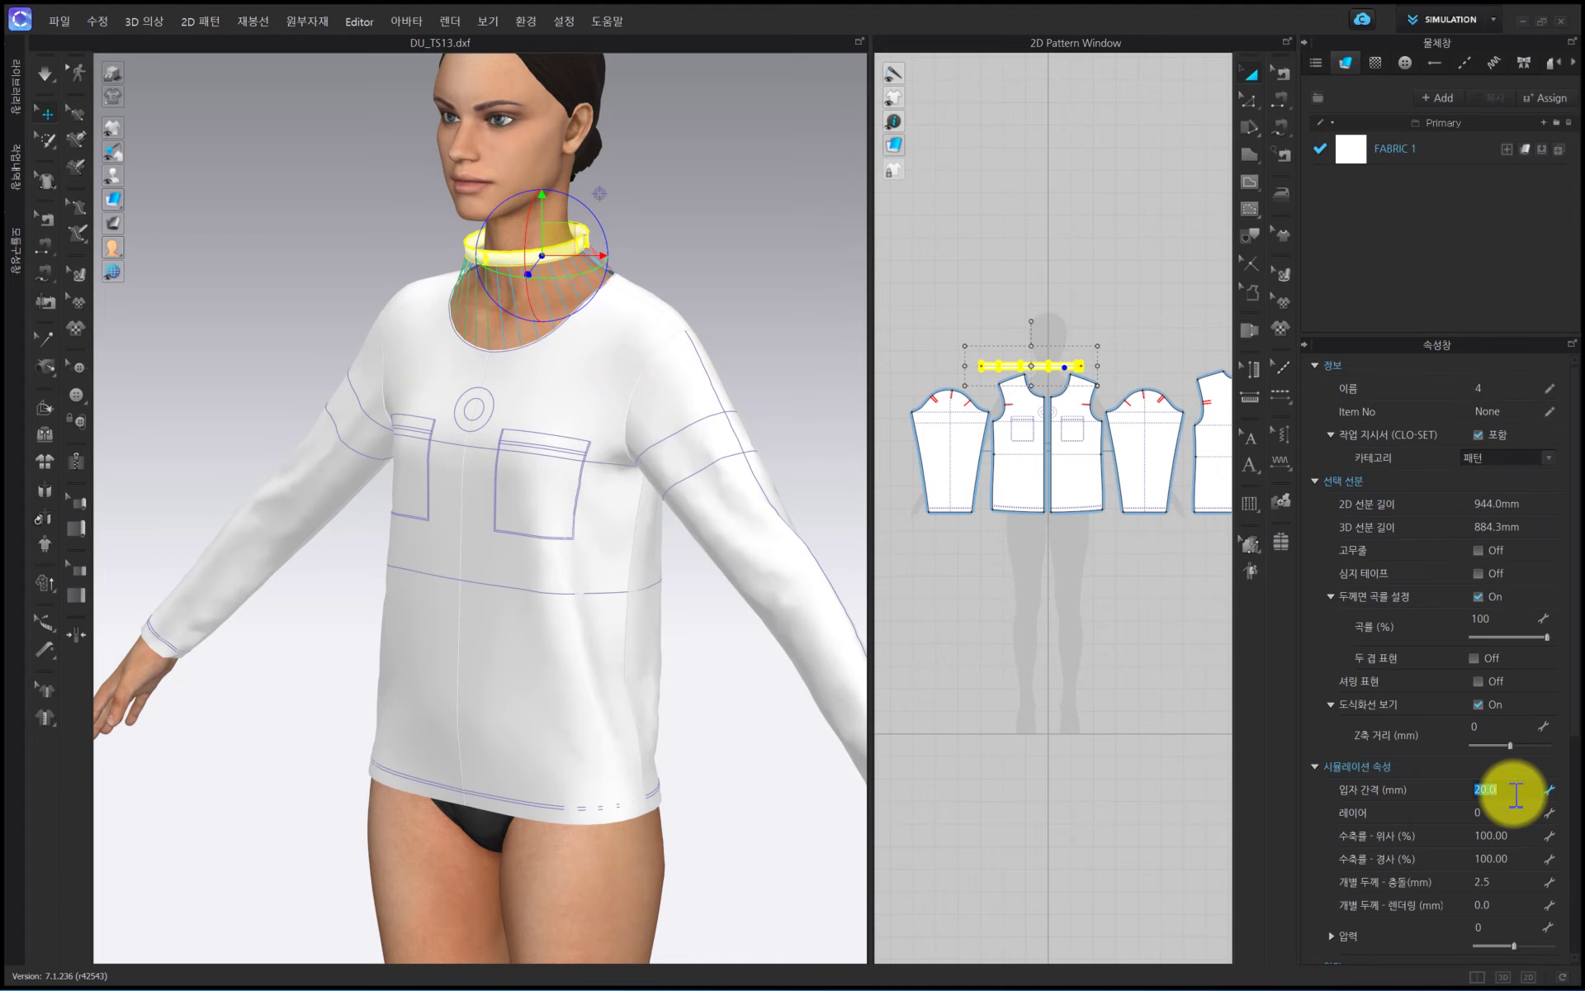
type("5")
key("Return")
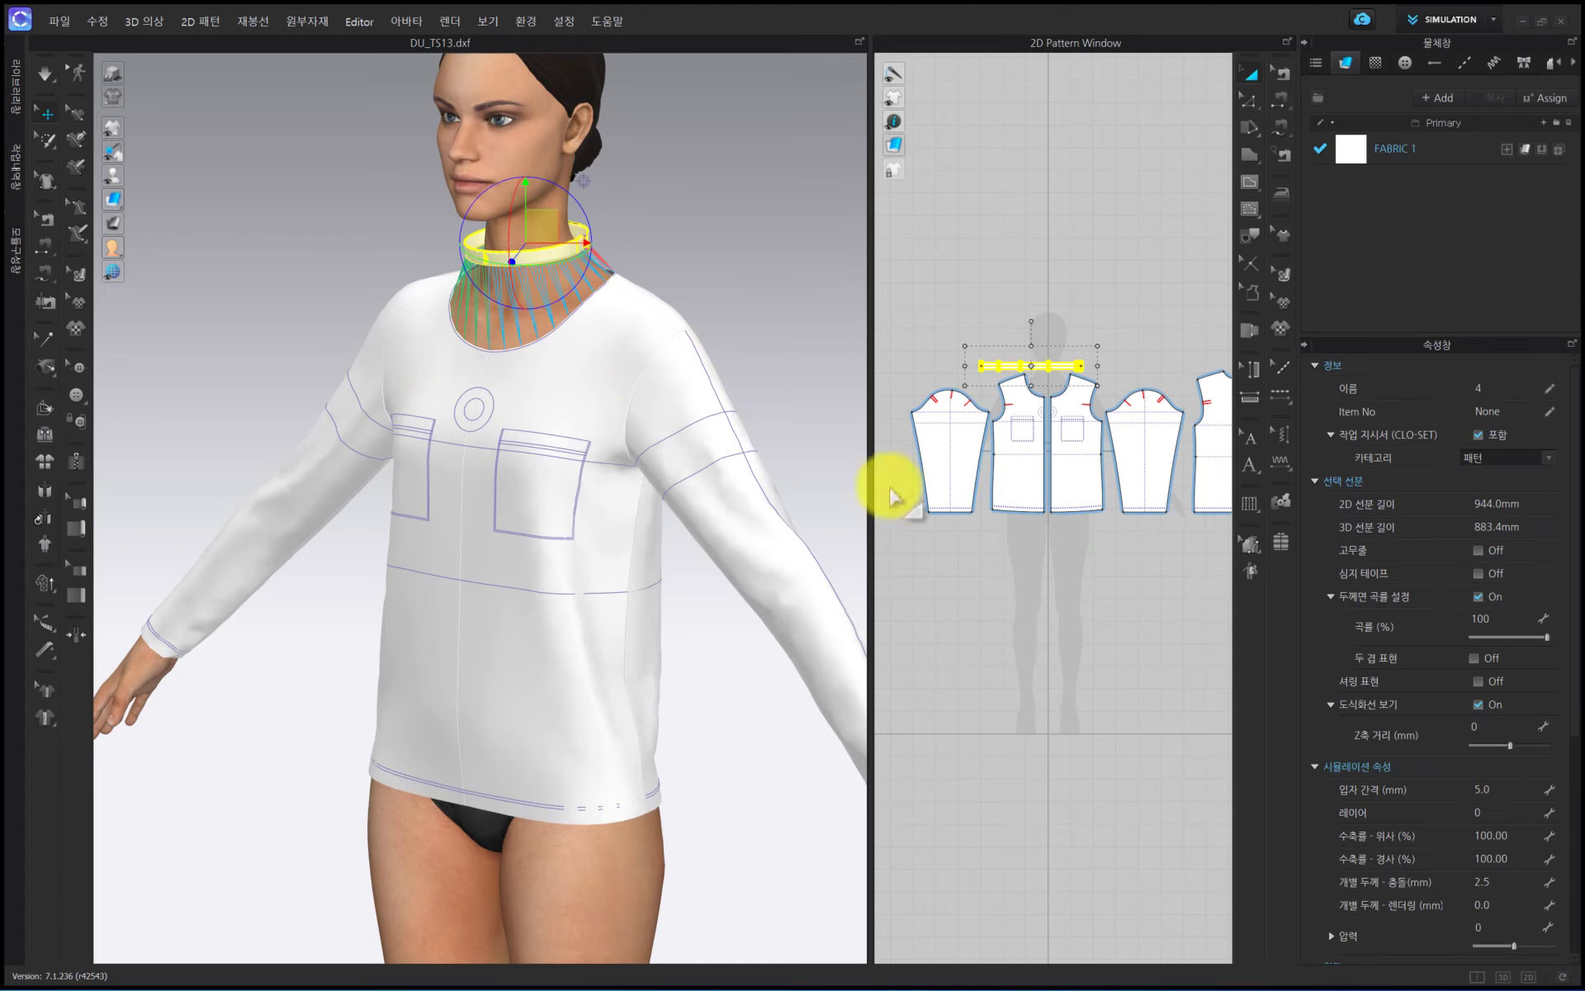
Simulate the garment to pull the neckband onto the neckline, and stop the simulation
key("space")
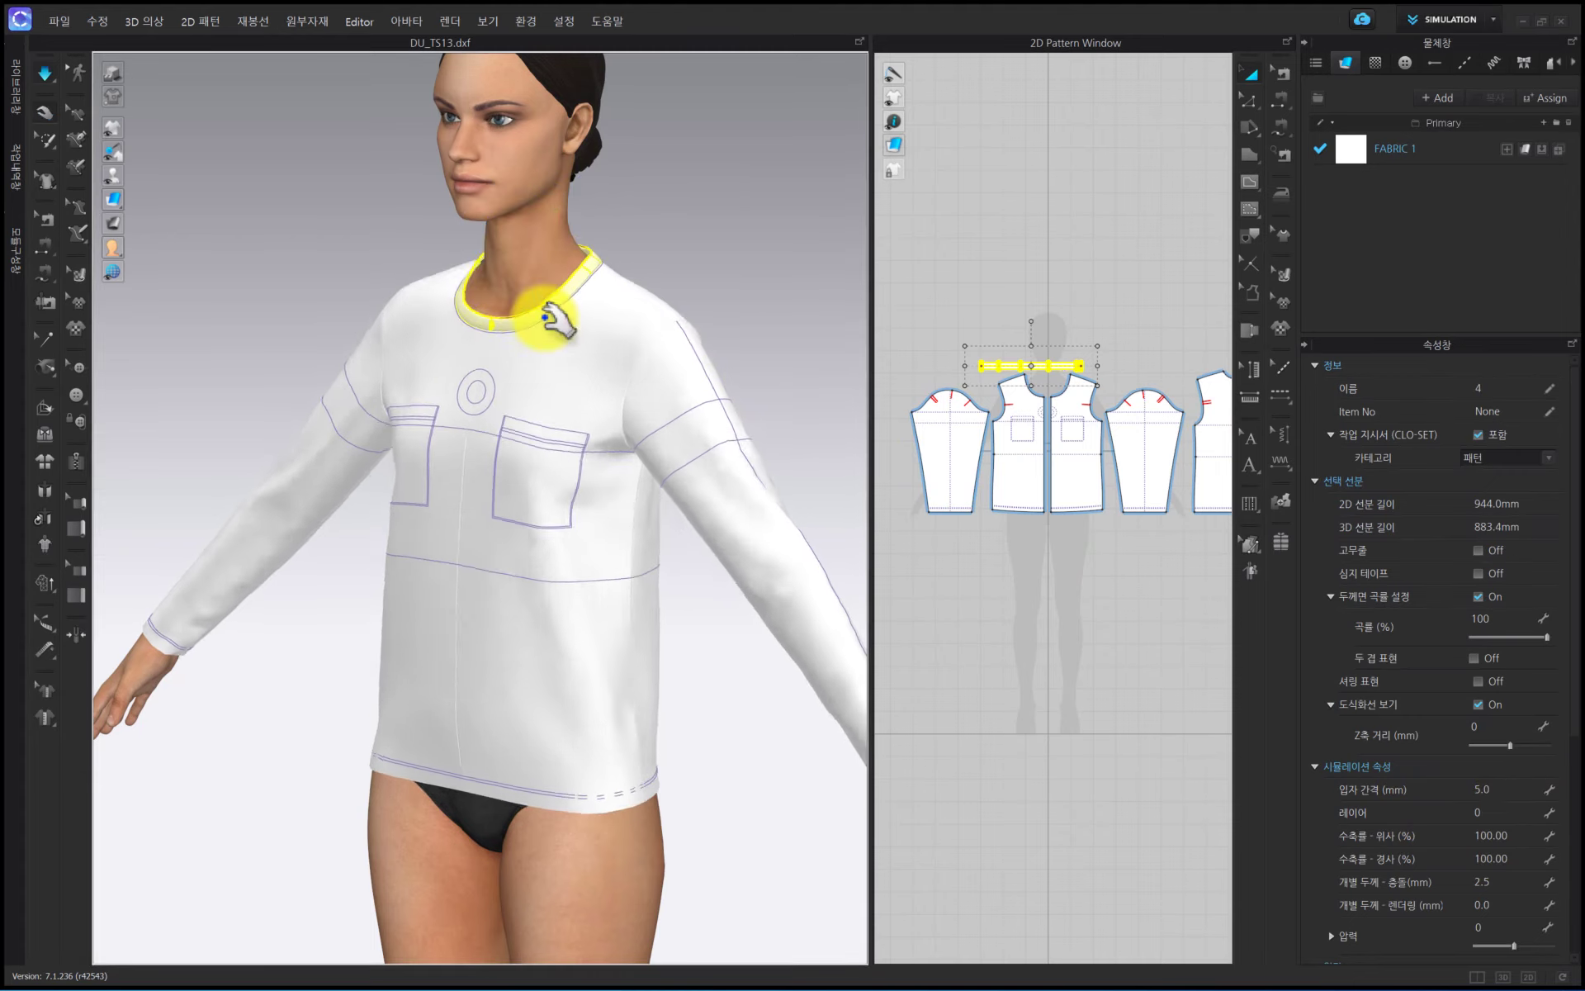
right_click_drag(561, 332, 529, 338)
scroll(578, 330, "up", 3)
key("space")
Display the garment as a mesh to examine the neckband up close, and return to the fabric surface with nothing selected
mouse_move(124, 201)
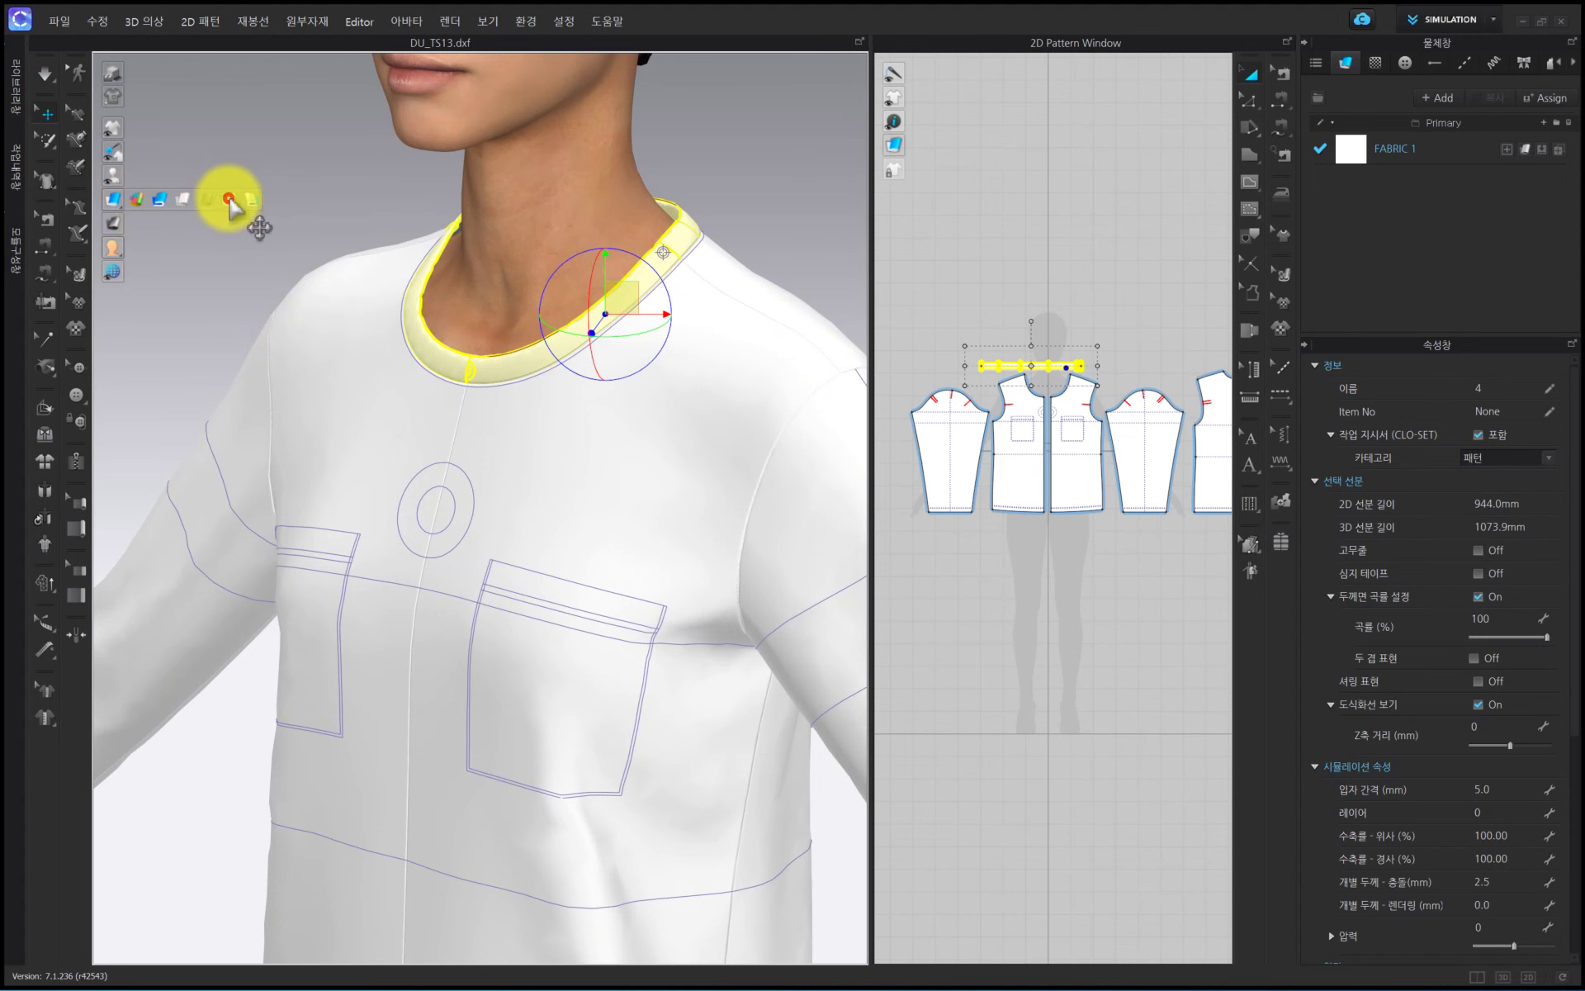
left_click(233, 201)
scroll(629, 274, "up", 1)
scroll(627, 263, "up", 4)
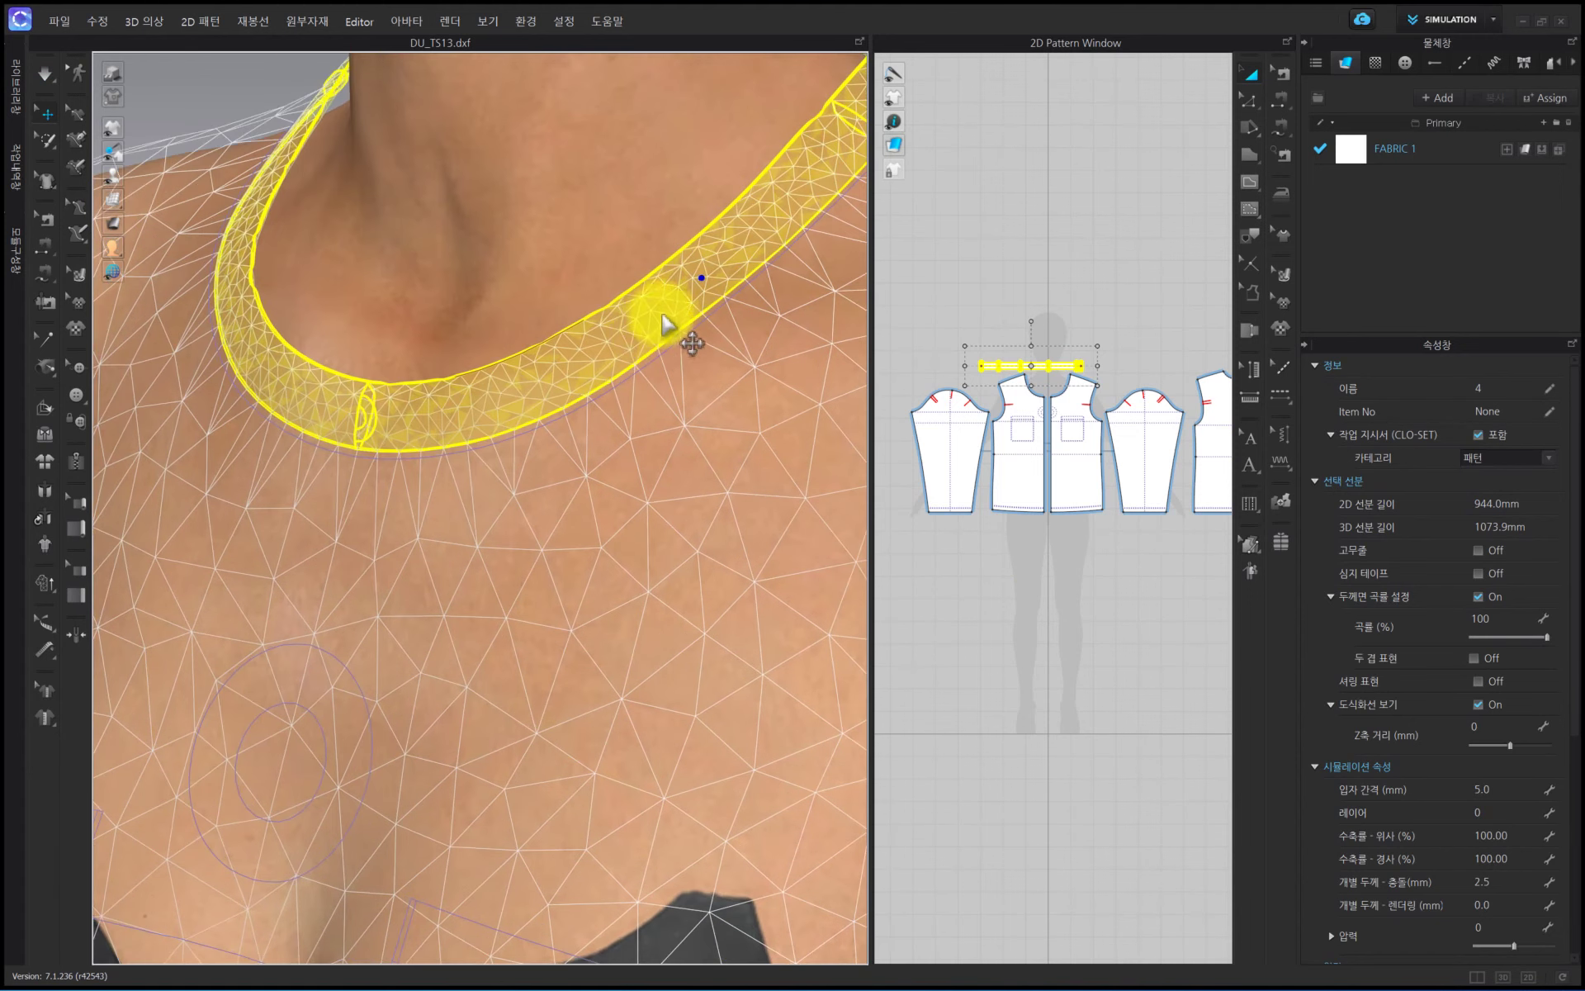
key("alt+1")
key("Escape")
scroll(558, 381, "down", 4)
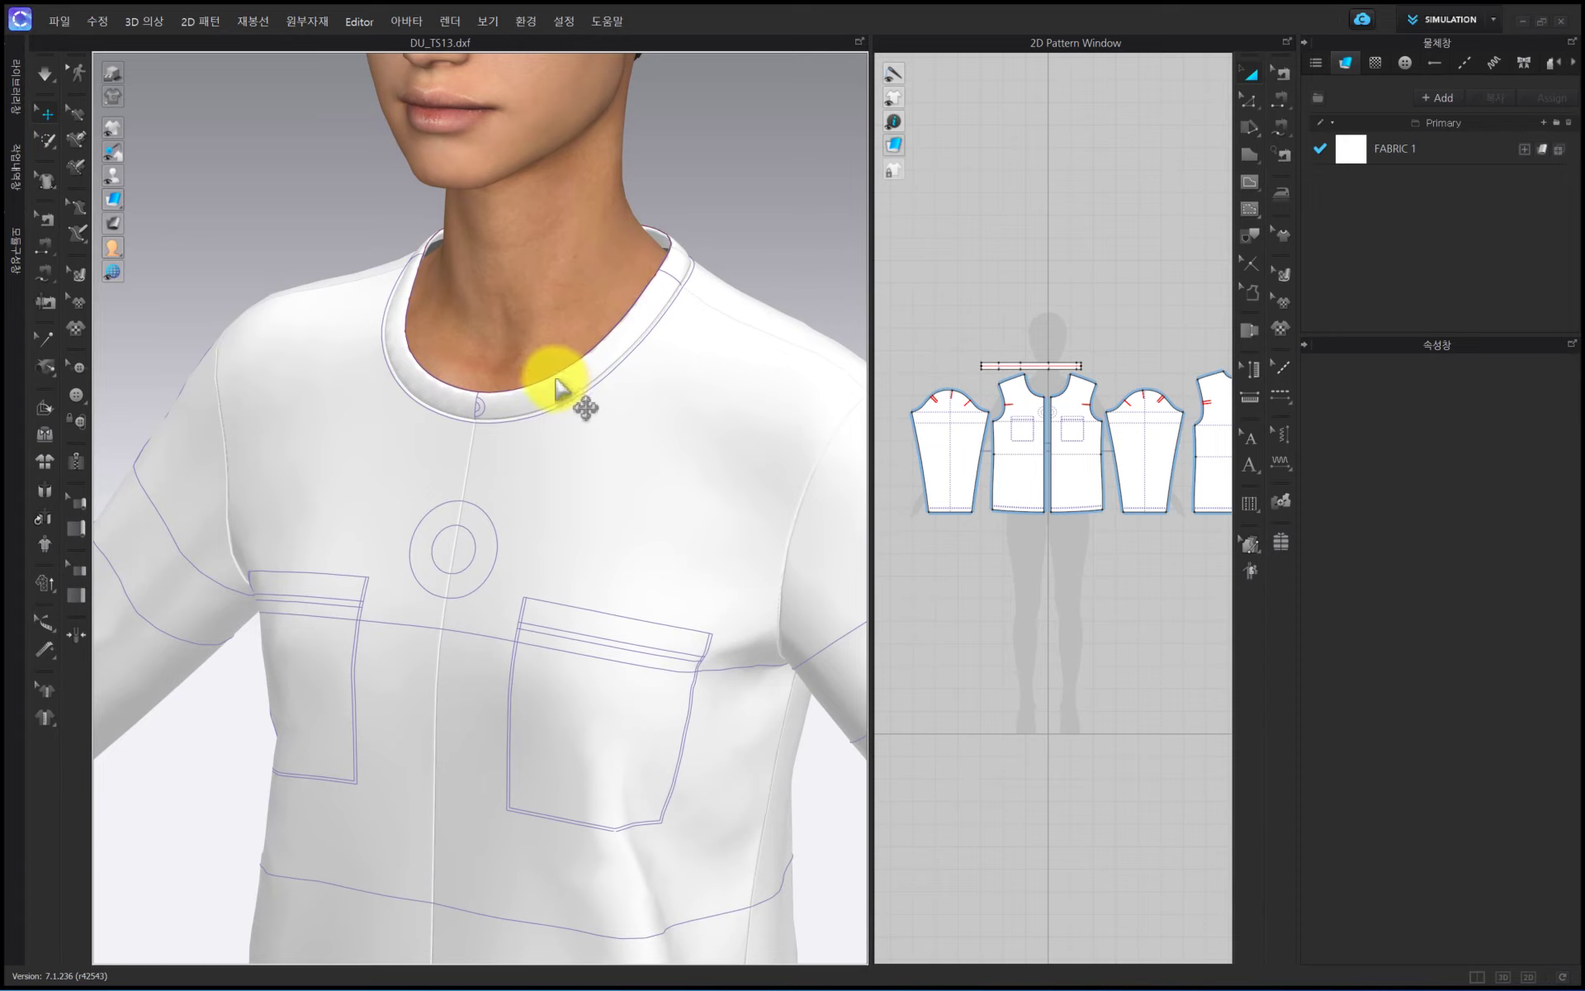